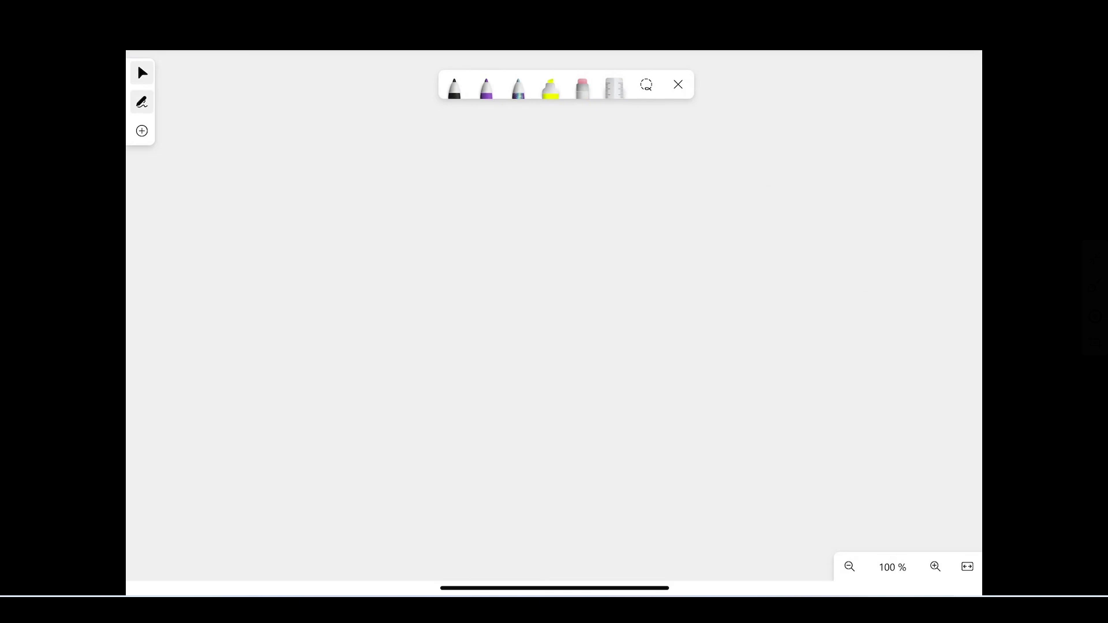
Set the first pen's ink colour to blue
{"action": "left_click", "coordinate": [455, 88]}
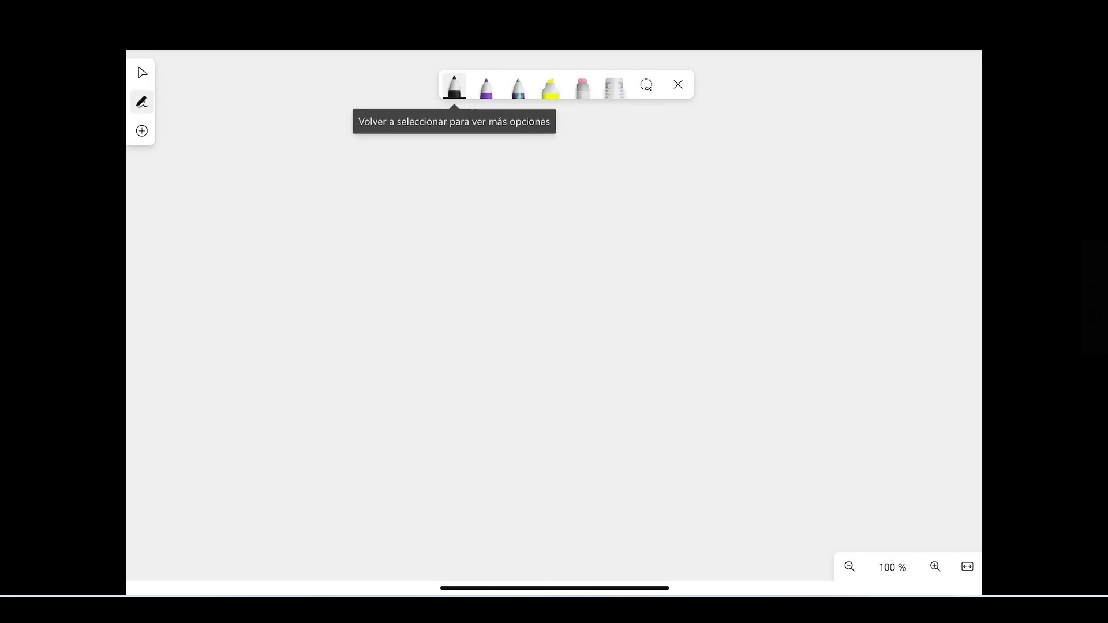
{"action": "left_click", "coordinate": [454, 88]}
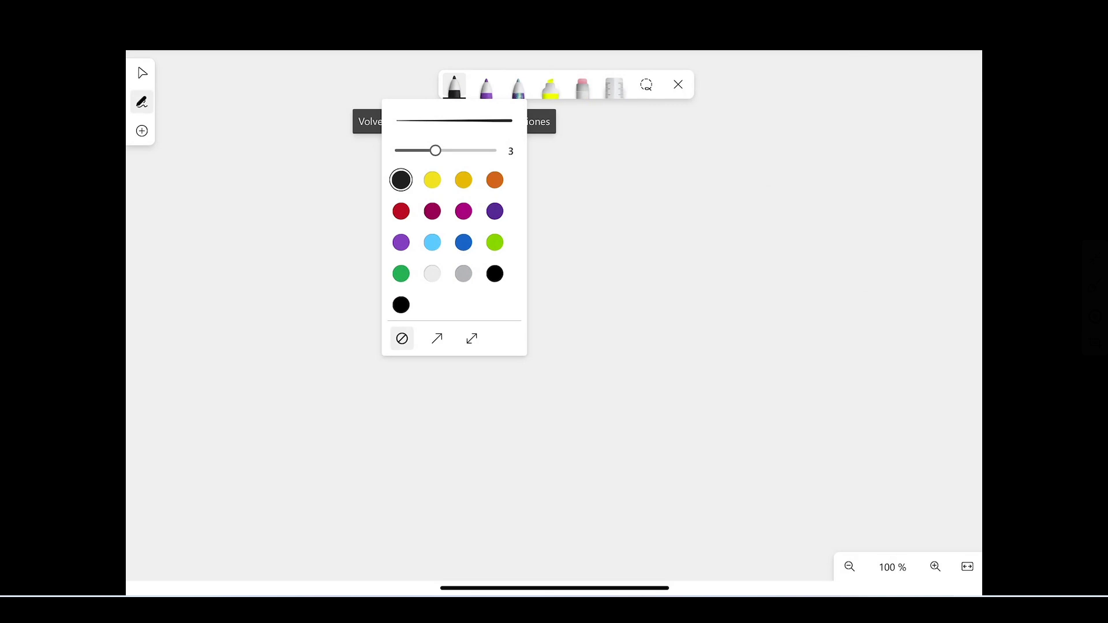
{"action": "left_click", "coordinate": [463, 243]}
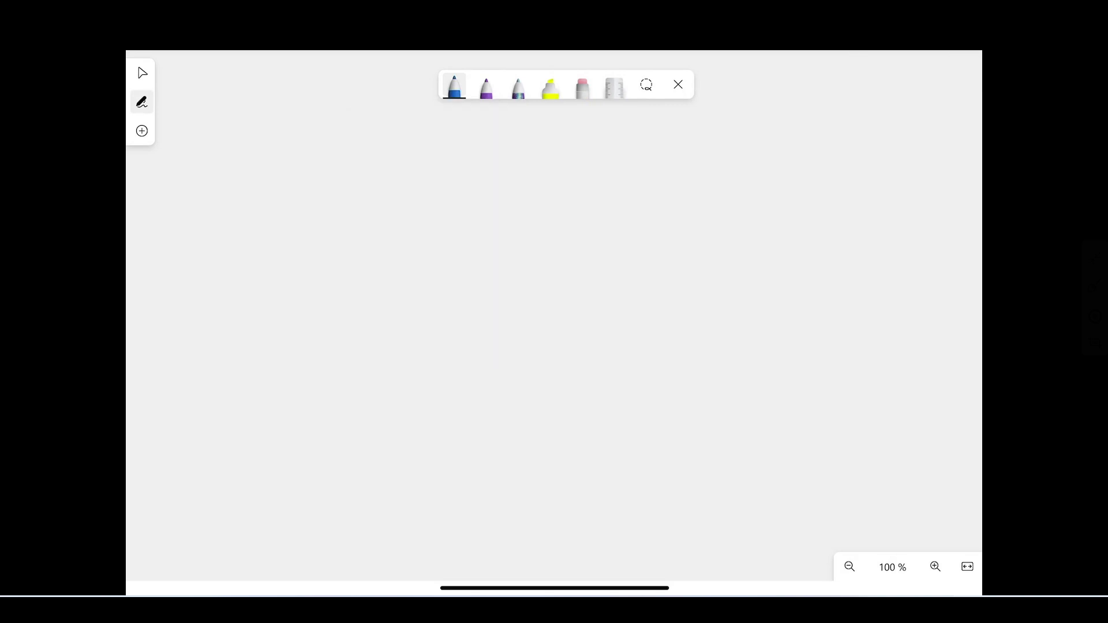
{"action": "scroll", "coordinate": [554, 299], "scroll_direction": "down", "scroll_amount": 3}
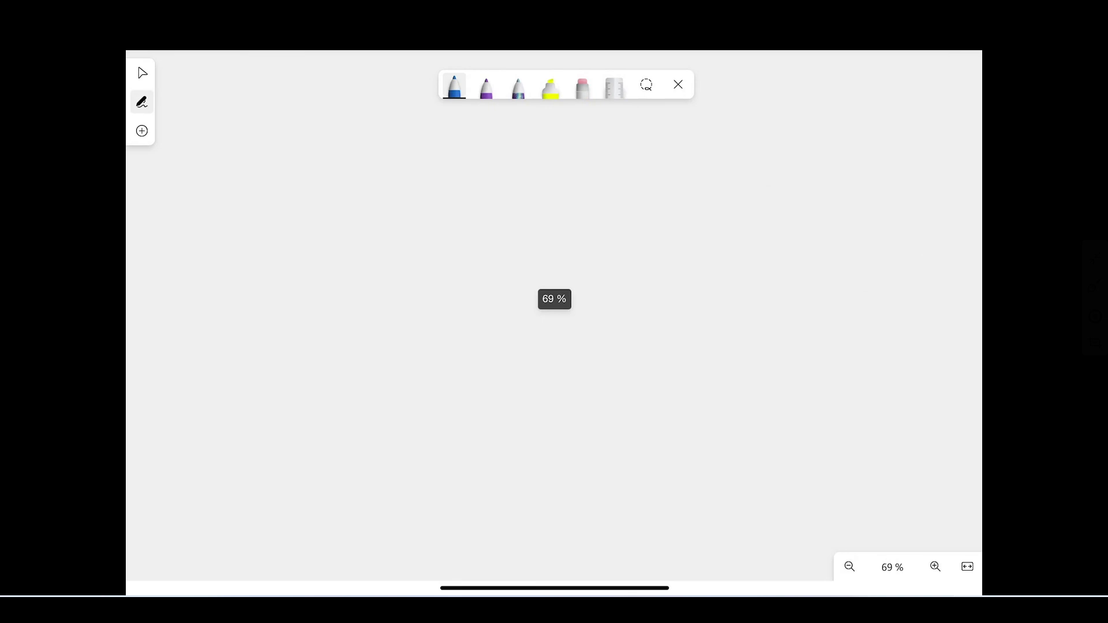
{"action": "mouse_move", "coordinate": [372, 178]}
{"action": "left_mouse_down"}
{"action": "mouse_move", "coordinate": [391, 462]}
{"action": "mouse_move", "coordinate": [566, 473]}
{"action": "mouse_move", "coordinate": [770, 398]}
{"action": "mouse_move", "coordinate": [797, 151]}
{"action": "mouse_move", "coordinate": [566, 138]}
{"action": "mouse_move", "coordinate": [354, 149]}
{"action": "mouse_move", "coordinate": [379, 194]}
{"action": "left_mouse_up"}
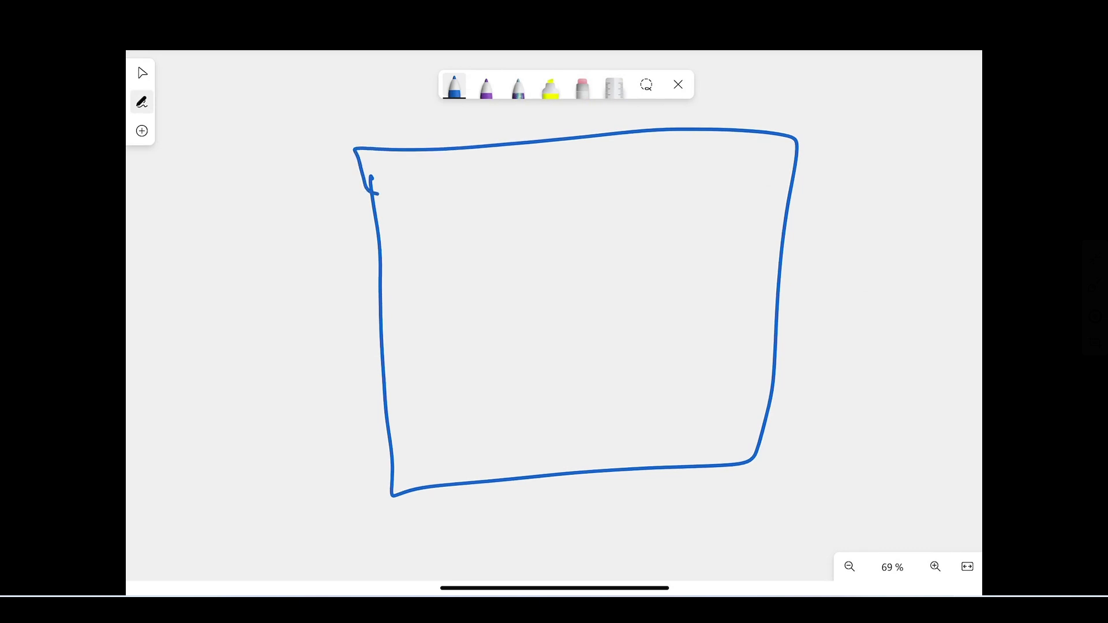
{"action": "left_click", "coordinate": [966, 37]}
{"action": "left_click", "coordinate": [960, 87]}
{"action": "left_click", "coordinate": [582, 88]}
{"action": "left_click_drag", "start_coordinate": [799, 289], "coordinate": [756, 300]}
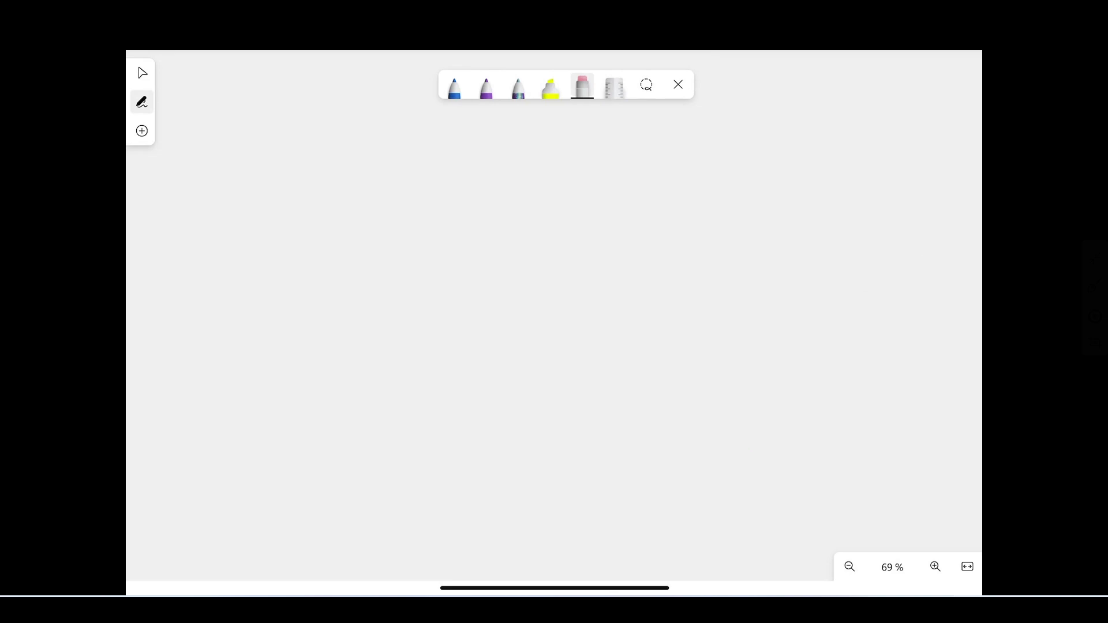
Draw a large blue square in the middle of the blank whiteboard with the first pen
{"action": "left_click", "coordinate": [454, 87]}
{"action": "mouse_move", "coordinate": [363, 175]}
{"action": "left_mouse_down"}
{"action": "mouse_move", "coordinate": [347, 473]}
{"action": "mouse_move", "coordinate": [577, 503]}
{"action": "mouse_move", "coordinate": [738, 374]}
{"action": "mouse_move", "coordinate": [717, 161]}
{"action": "mouse_move", "coordinate": [380, 141]}
{"action": "mouse_move", "coordinate": [355, 177]}
{"action": "mouse_move", "coordinate": [362, 191]}
{"action": "left_mouse_up"}
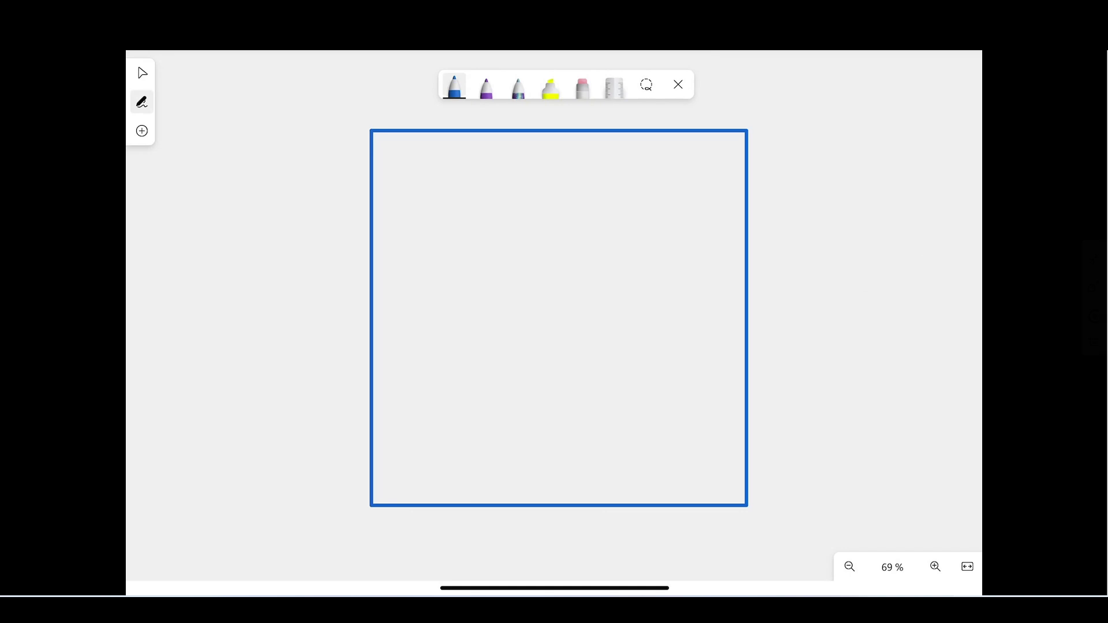
Handwrite "AZ = RG" in blue above the square and underline RG twice
{"action": "scroll", "coordinate": [559, 318], "scroll_direction": "down", "scroll_amount": 5}
{"action": "scroll", "coordinate": [469, 300], "scroll_direction": "right", "scroll_amount": 5}
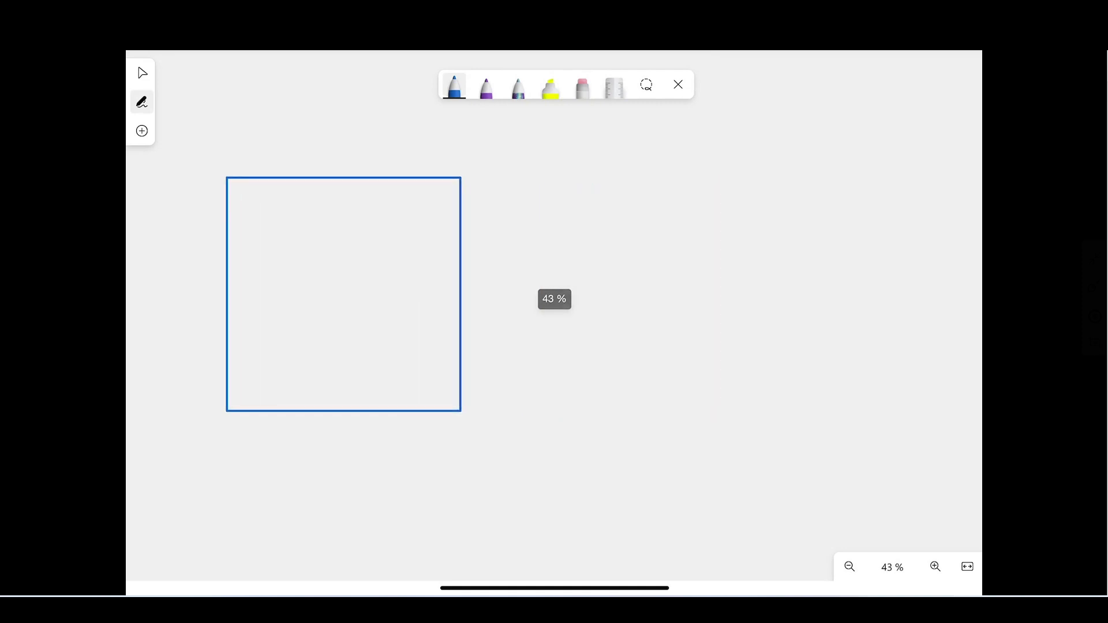
{"action": "scroll", "coordinate": [351, 304], "scroll_direction": "up", "scroll_amount": 3}
{"action": "scroll", "coordinate": [351, 304], "scroll_direction": "up", "scroll_amount": 2}
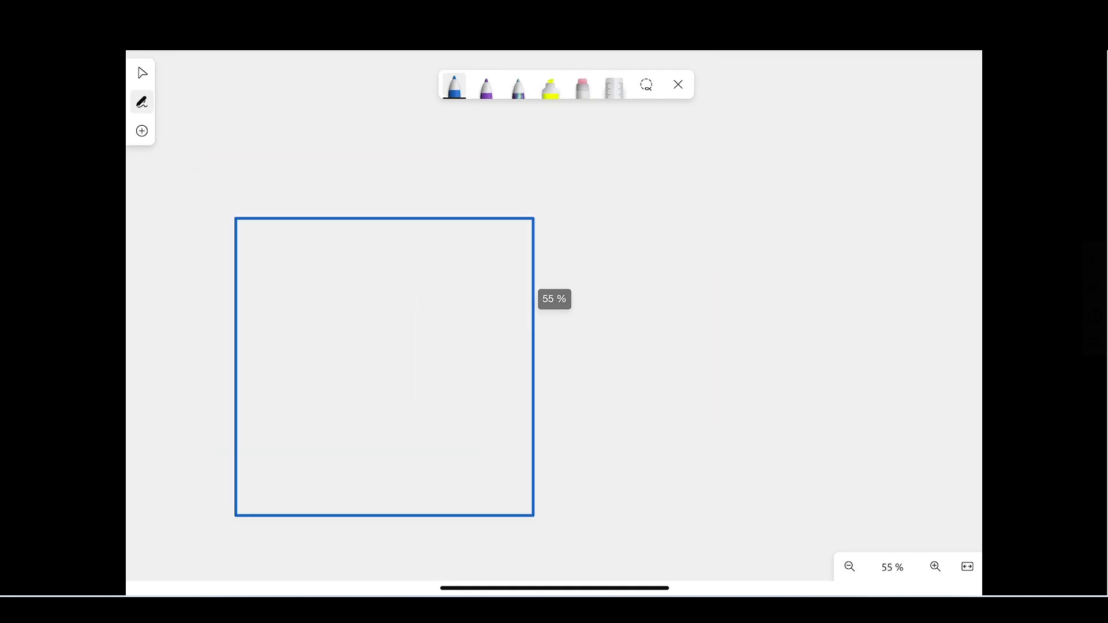
{"action": "mouse_move", "coordinate": [274, 171]}
{"action": "left_mouse_down"}
{"action": "mouse_move", "coordinate": [300, 173]}
{"action": "mouse_move", "coordinate": [291, 158]}
{"action": "left_mouse_up"}
{"action": "mouse_move", "coordinate": [306, 135]}
{"action": "left_mouse_down"}
{"action": "mouse_move", "coordinate": [328, 178]}
{"action": "mouse_move", "coordinate": [354, 159]}
{"action": "left_mouse_up"}
{"action": "mouse_move", "coordinate": [350, 170]}
{"action": "left_mouse_down"}
{"action": "mouse_move", "coordinate": [434, 170]}
{"action": "mouse_move", "coordinate": [455, 158]}
{"action": "left_mouse_up"}
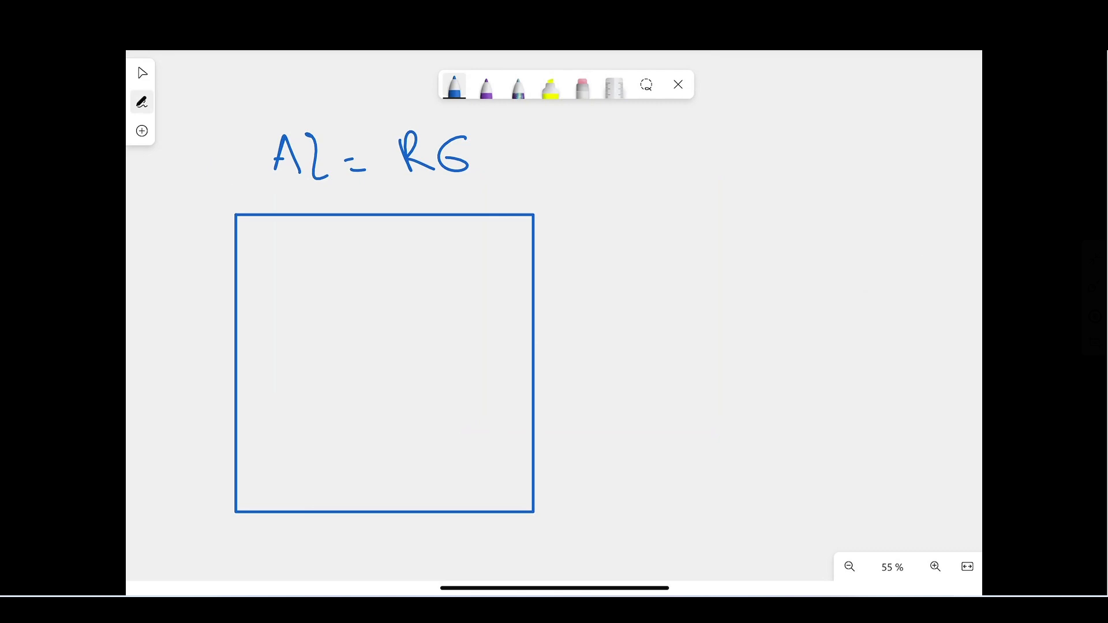
{"action": "left_click_drag", "start_coordinate": [420, 197], "coordinate": [505, 172]}
{"action": "left_click_drag", "start_coordinate": [443, 203], "coordinate": [526, 183]}
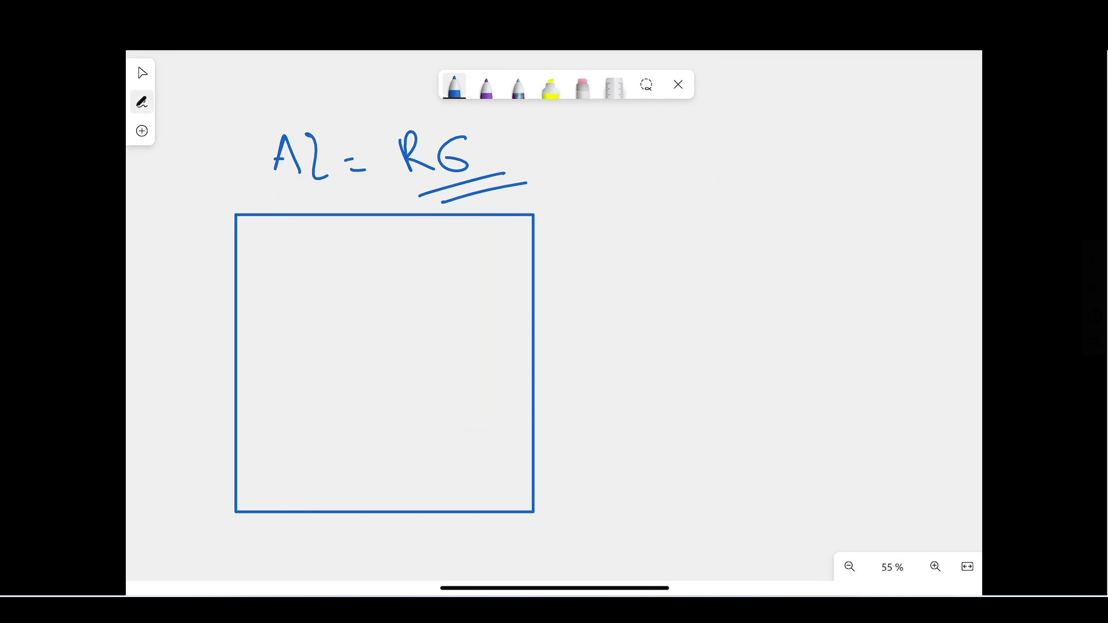
Draw four small red boxes stacked vertically along the inner left side of the blue square
{"action": "left_click", "coordinate": [454, 87]}
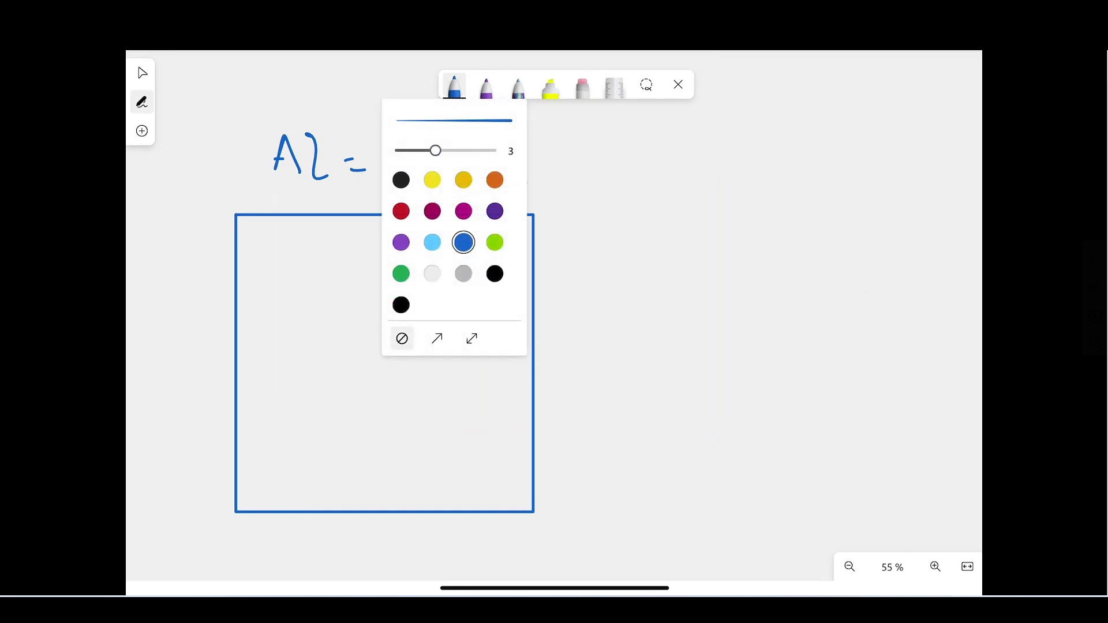
{"action": "left_click", "coordinate": [401, 211]}
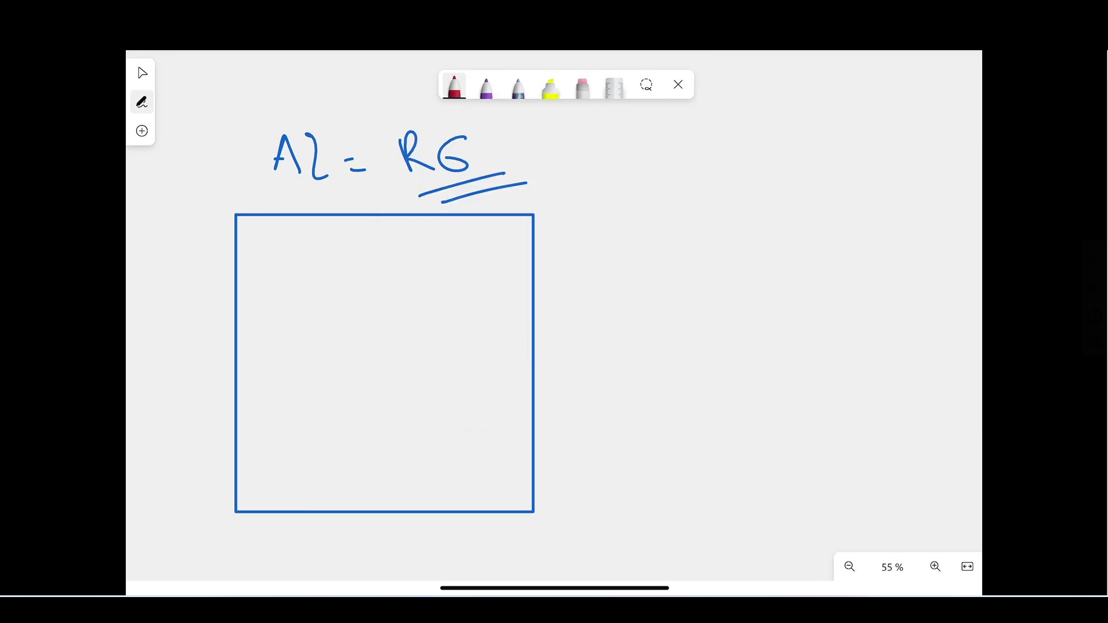
{"action": "mouse_move", "coordinate": [263, 235]}
{"action": "left_mouse_down"}
{"action": "mouse_move", "coordinate": [264, 262]}
{"action": "mouse_move", "coordinate": [297, 282]}
{"action": "mouse_move", "coordinate": [295, 239]}
{"action": "mouse_move", "coordinate": [264, 233]}
{"action": "left_mouse_up"}
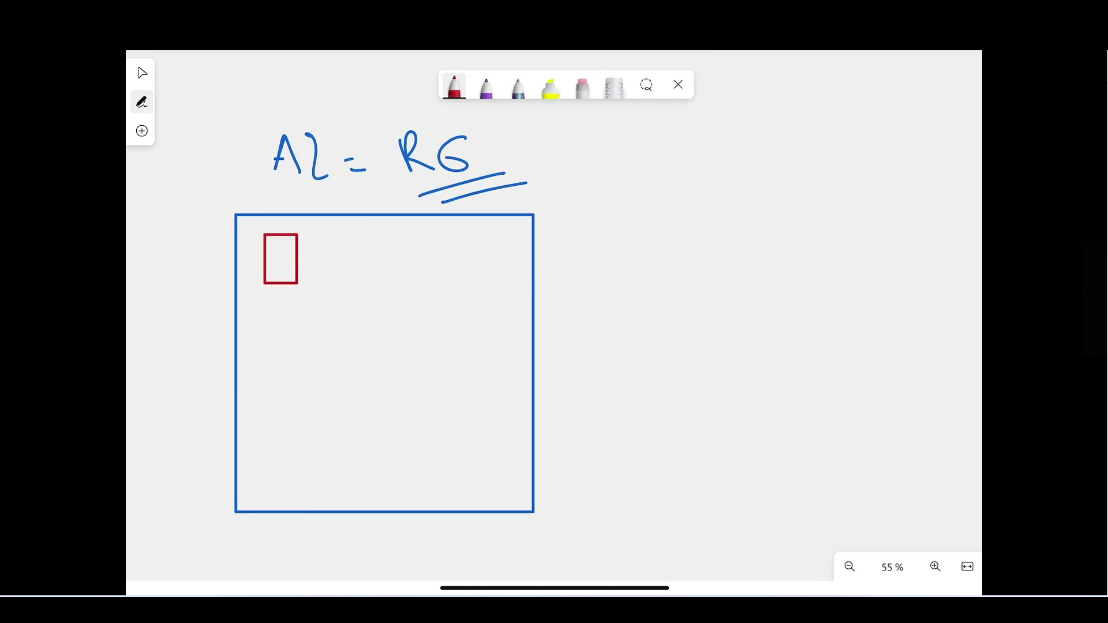
{"action": "mouse_move", "coordinate": [266, 297]}
{"action": "left_mouse_down"}
{"action": "mouse_move", "coordinate": [291, 341]}
{"action": "mouse_move", "coordinate": [309, 297]}
{"action": "mouse_move", "coordinate": [267, 298]}
{"action": "left_mouse_up"}
{"action": "mouse_move", "coordinate": [268, 362]}
{"action": "left_mouse_down"}
{"action": "mouse_move", "coordinate": [268, 402]}
{"action": "mouse_move", "coordinate": [312, 358]}
{"action": "mouse_move", "coordinate": [269, 361]}
{"action": "left_mouse_up"}
{"action": "mouse_move", "coordinate": [270, 420]}
{"action": "left_mouse_down"}
{"action": "mouse_move", "coordinate": [307, 460]}
{"action": "mouse_move", "coordinate": [295, 418]}
{"action": "mouse_move", "coordinate": [269, 420]}
{"action": "left_mouse_up"}
Label the first red box "S.O" in black, with an arrow pointing from the box to the text
{"action": "left_click", "coordinate": [454, 87]}
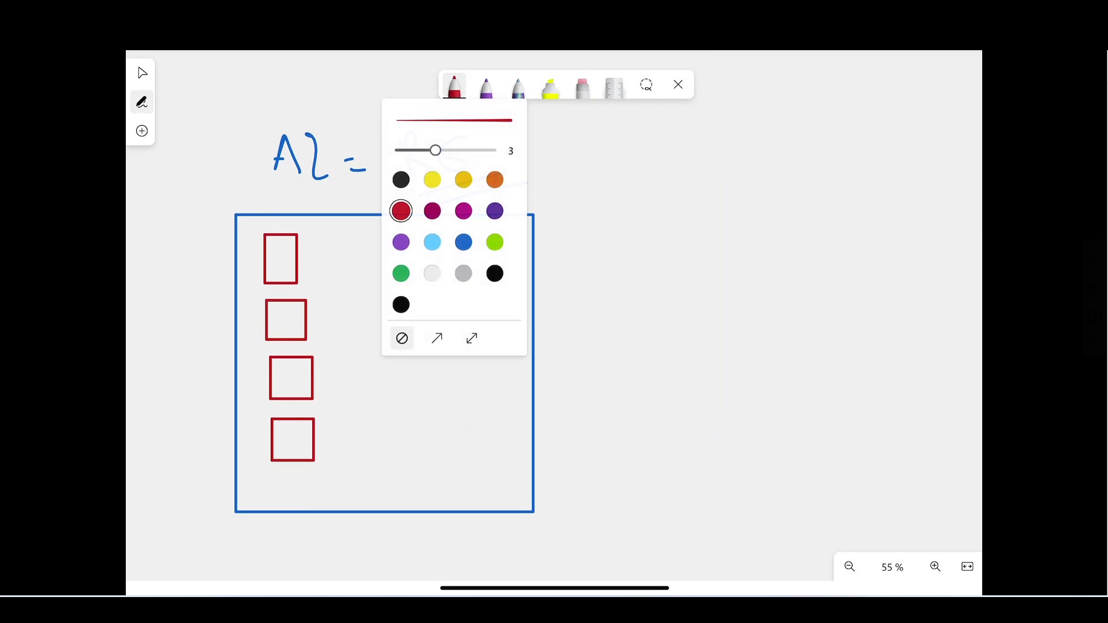
{"action": "left_click", "coordinate": [401, 180]}
{"action": "mouse_move", "coordinate": [301, 264]}
{"action": "left_mouse_down"}
{"action": "mouse_move", "coordinate": [347, 258]}
{"action": "mouse_move", "coordinate": [347, 273]}
{"action": "left_mouse_up"}
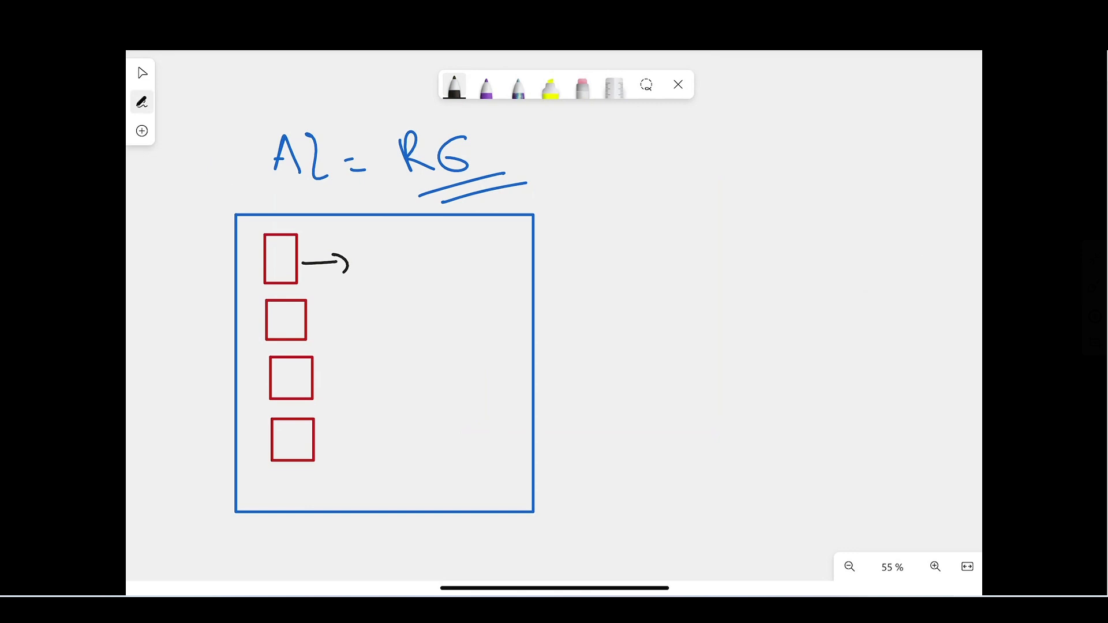
{"action": "mouse_move", "coordinate": [379, 245]}
{"action": "left_mouse_down"}
{"action": "mouse_move", "coordinate": [370, 276]}
{"action": "mouse_move", "coordinate": [385, 278]}
{"action": "left_mouse_up"}
{"action": "mouse_move", "coordinate": [420, 254]}
{"action": "left_mouse_down"}
{"action": "mouse_move", "coordinate": [411, 276]}
{"action": "mouse_move", "coordinate": [420, 255]}
{"action": "left_mouse_up"}
Label the second red box "HD/SSD" in black, with an arrow pointing from the box to the text
{"action": "left_click_drag", "start_coordinate": [312, 323], "coordinate": [324, 323]}
{"action": "left_click_drag", "start_coordinate": [326, 315], "coordinate": [331, 331]}
{"action": "mouse_move", "coordinate": [375, 302]}
{"action": "left_mouse_down"}
{"action": "mouse_move", "coordinate": [374, 335]}
{"action": "mouse_move", "coordinate": [388, 334]}
{"action": "left_mouse_up"}
{"action": "left_click_drag", "start_coordinate": [375, 319], "coordinate": [408, 335]}
{"action": "mouse_move", "coordinate": [404, 305]}
{"action": "left_mouse_down"}
{"action": "mouse_move", "coordinate": [420, 324]}
{"action": "mouse_move", "coordinate": [412, 335]}
{"action": "left_mouse_up"}
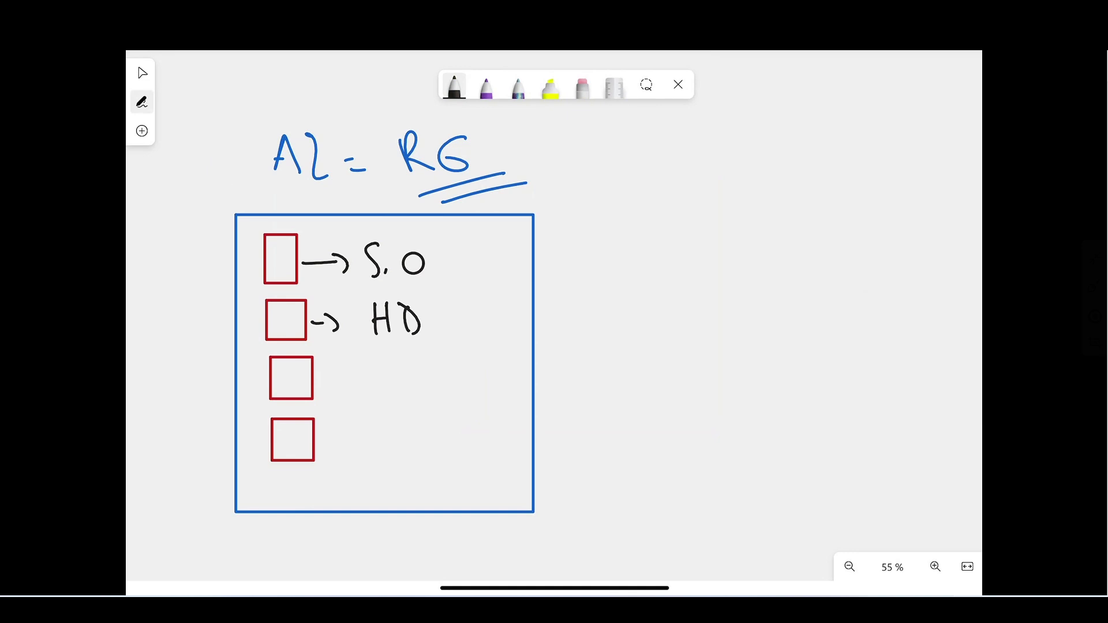
{"action": "left_click_drag", "start_coordinate": [437, 297], "coordinate": [428, 334]}
{"action": "mouse_move", "coordinate": [458, 306]}
{"action": "left_mouse_down"}
{"action": "mouse_move", "coordinate": [448, 307]}
{"action": "mouse_move", "coordinate": [445, 334]}
{"action": "mouse_move", "coordinate": [470, 322]}
{"action": "mouse_move", "coordinate": [467, 335]}
{"action": "left_mouse_up"}
{"action": "left_click_drag", "start_coordinate": [488, 308], "coordinate": [488, 334]}
{"action": "mouse_move", "coordinate": [483, 306]}
{"action": "left_mouse_down"}
{"action": "mouse_move", "coordinate": [500, 326]}
{"action": "mouse_move", "coordinate": [491, 338]}
{"action": "left_mouse_up"}
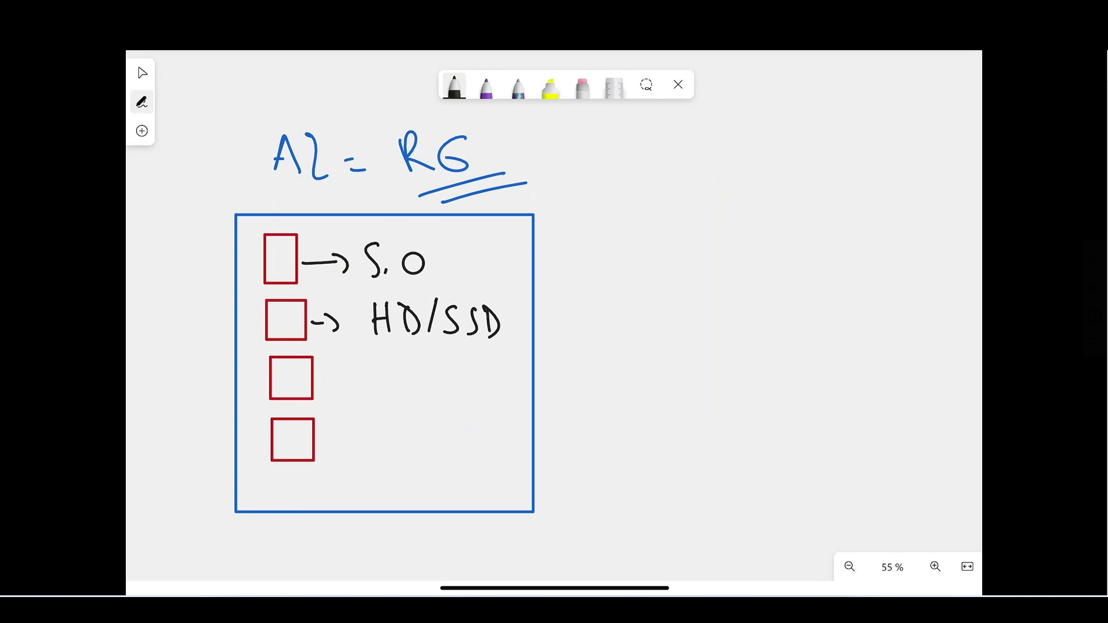
Label the third red box "IP" in black, with an arrow pointing from the box to the text
{"action": "mouse_move", "coordinate": [314, 378]}
{"action": "left_mouse_down"}
{"action": "mouse_move", "coordinate": [345, 393]}
{"action": "mouse_move", "coordinate": [381, 364]}
{"action": "mouse_move", "coordinate": [376, 392]}
{"action": "left_mouse_up"}
{"action": "left_click_drag", "start_coordinate": [365, 393], "coordinate": [399, 389]}
{"action": "left_click_drag", "start_coordinate": [398, 363], "coordinate": [400, 377]}
Label the fourth red box "Proceso" in black, with an arrow pointing from the box to the text
{"action": "left_click_drag", "start_coordinate": [319, 439], "coordinate": [330, 439]}
{"action": "mouse_move", "coordinate": [336, 432]}
{"action": "left_mouse_down"}
{"action": "mouse_move", "coordinate": [339, 449]}
{"action": "mouse_move", "coordinate": [365, 449]}
{"action": "left_mouse_up"}
{"action": "mouse_move", "coordinate": [363, 423]}
{"action": "left_mouse_down"}
{"action": "mouse_move", "coordinate": [366, 436]}
{"action": "mouse_move", "coordinate": [397, 430]}
{"action": "mouse_move", "coordinate": [413, 442]}
{"action": "left_mouse_up"}
{"action": "left_click_drag", "start_coordinate": [421, 434], "coordinate": [432, 441]}
{"action": "mouse_move", "coordinate": [437, 429]}
{"action": "left_mouse_down"}
{"action": "mouse_move", "coordinate": [434, 446]}
{"action": "mouse_move", "coordinate": [461, 431]}
{"action": "left_mouse_up"}
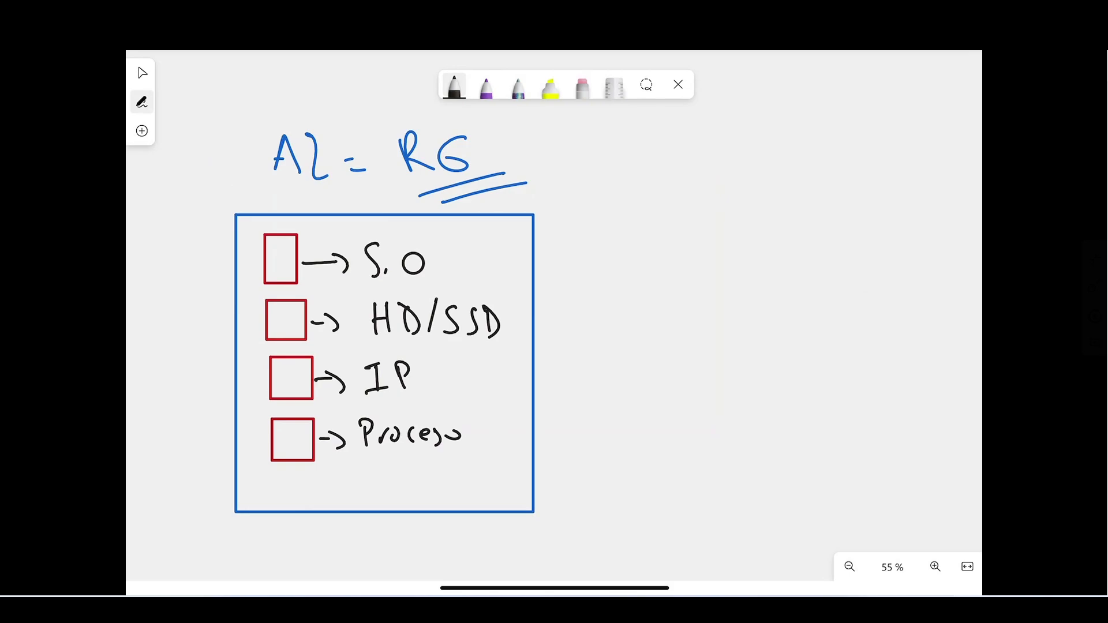
Handwrite "Cores/RAM" in black below the "Proceso" label
{"action": "mouse_move", "coordinate": [371, 457]}
{"action": "left_mouse_down"}
{"action": "mouse_move", "coordinate": [368, 488]}
{"action": "mouse_move", "coordinate": [376, 478]}
{"action": "left_mouse_up"}
{"action": "mouse_move", "coordinate": [382, 487]}
{"action": "left_mouse_down"}
{"action": "mouse_move", "coordinate": [388, 476]}
{"action": "mouse_move", "coordinate": [404, 487]}
{"action": "mouse_move", "coordinate": [426, 464]}
{"action": "mouse_move", "coordinate": [423, 486]}
{"action": "left_mouse_up"}
{"action": "mouse_move", "coordinate": [435, 465]}
{"action": "left_mouse_down"}
{"action": "mouse_move", "coordinate": [434, 488]}
{"action": "mouse_move", "coordinate": [439, 479]}
{"action": "left_mouse_up"}
{"action": "left_click_drag", "start_coordinate": [448, 486], "coordinate": [460, 478]}
{"action": "mouse_move", "coordinate": [463, 482]}
{"action": "left_mouse_down"}
{"action": "mouse_move", "coordinate": [464, 467]}
{"action": "mouse_move", "coordinate": [478, 484]}
{"action": "left_mouse_up"}
{"action": "left_click_drag", "start_coordinate": [483, 462], "coordinate": [487, 487]}
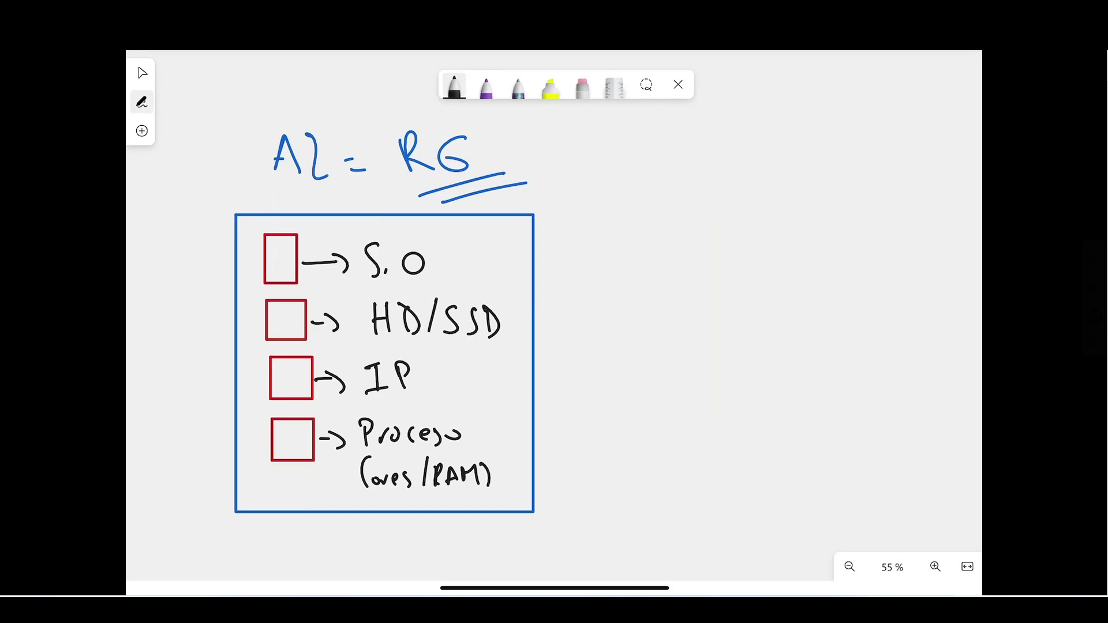
Draw a tall red curly bracket along the right side of the blue square, spanning its full height
{"action": "scroll", "coordinate": [580, 359], "scroll_direction": "down", "scroll_amount": 3}
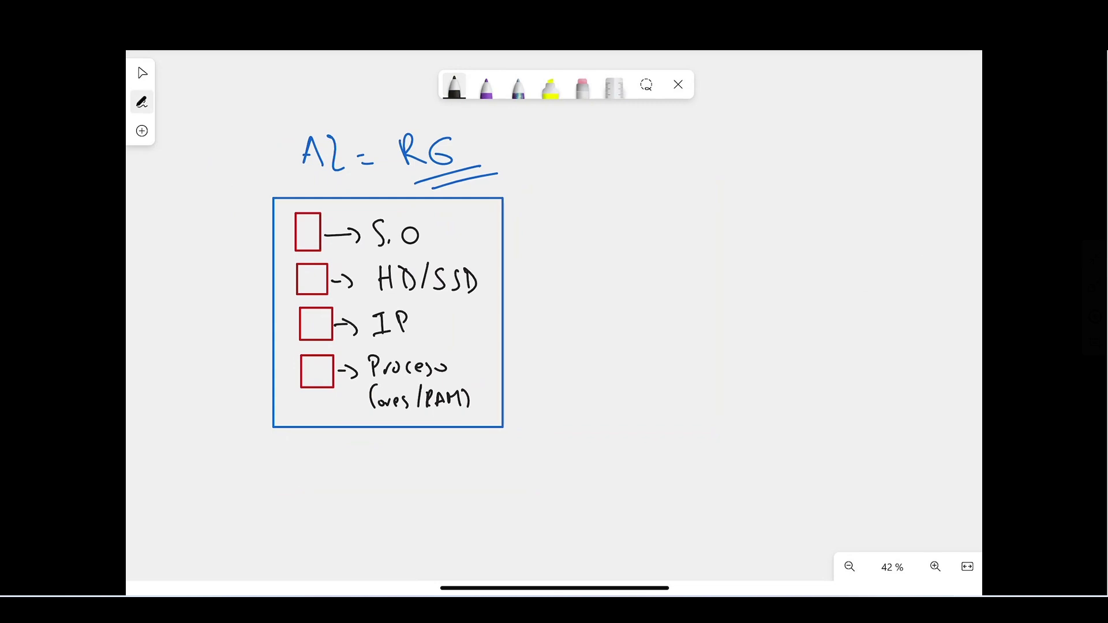
{"action": "left_click", "coordinate": [454, 86]}
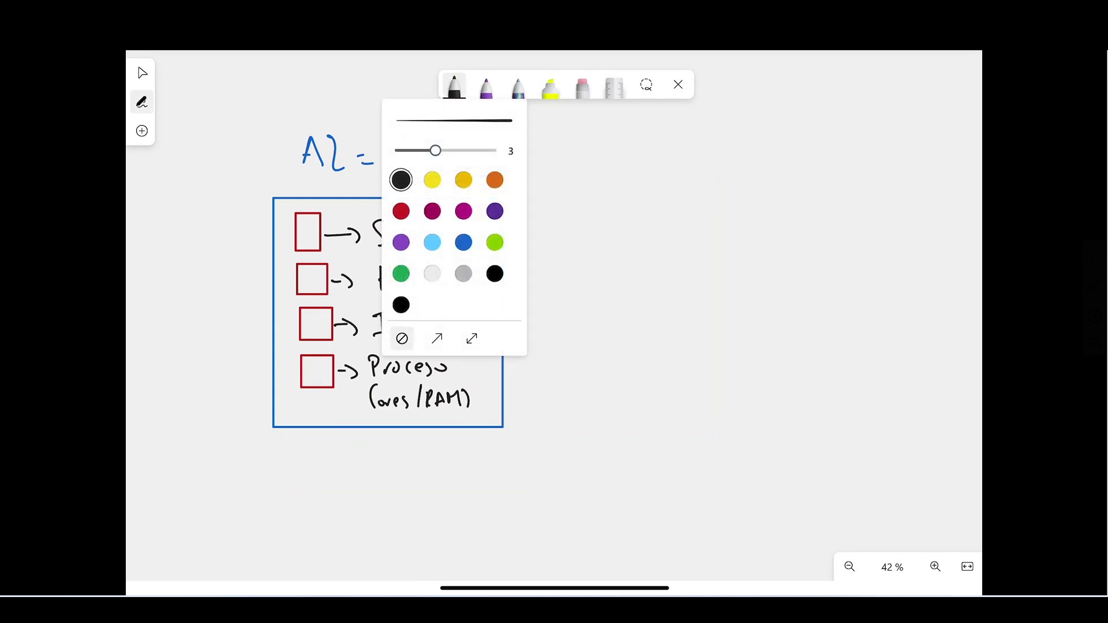
{"action": "left_click", "coordinate": [454, 86]}
{"action": "left_click", "coordinate": [454, 87]}
{"action": "left_click", "coordinate": [401, 212]}
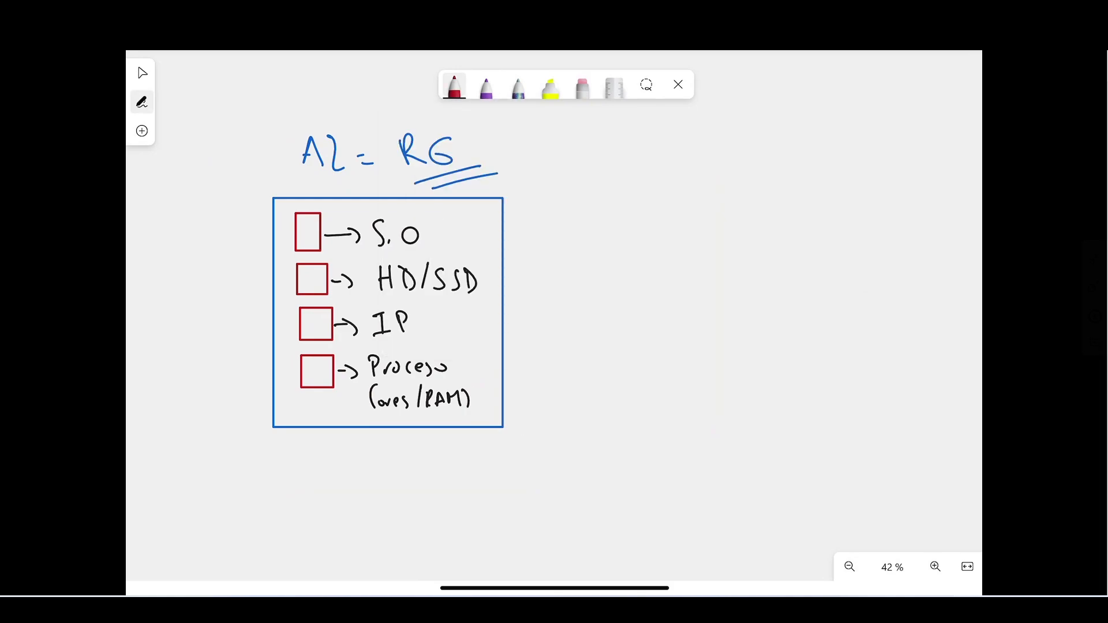
{"action": "mouse_move", "coordinate": [509, 176]}
{"action": "left_mouse_down"}
{"action": "mouse_move", "coordinate": [531, 231]}
{"action": "mouse_move", "coordinate": [534, 338]}
{"action": "mouse_move", "coordinate": [489, 456]}
{"action": "left_mouse_up"}
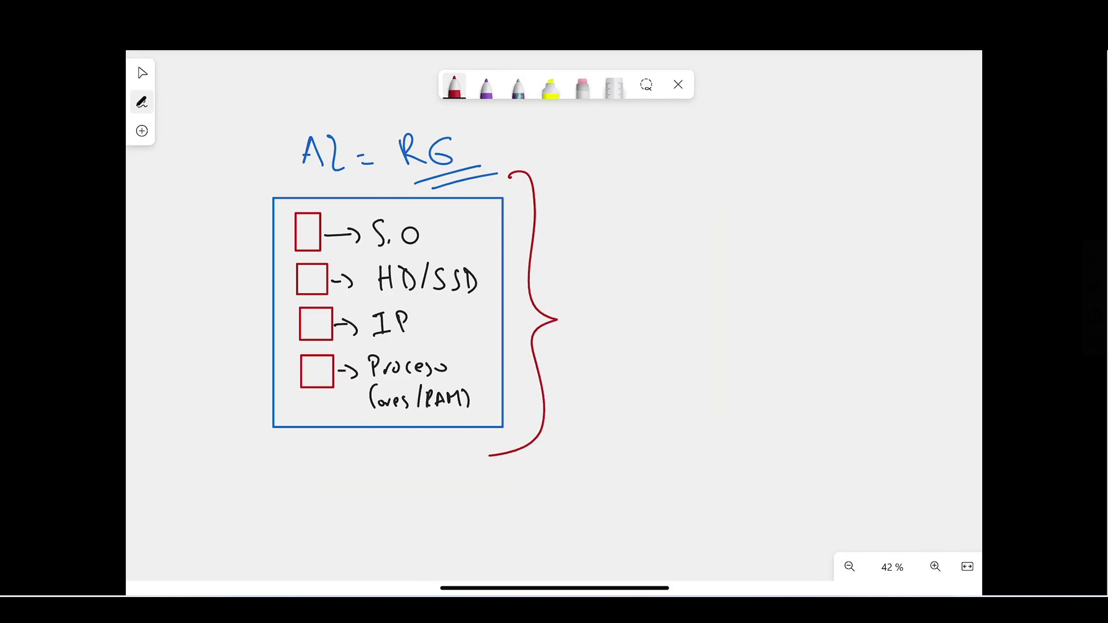
Handwrite "Reg. Azure" in red beside the bracket and draw a curved arrow from it to RG
{"action": "mouse_move", "coordinate": [578, 209]}
{"action": "left_mouse_down"}
{"action": "mouse_move", "coordinate": [581, 253]}
{"action": "mouse_move", "coordinate": [622, 248]}
{"action": "left_mouse_up"}
{"action": "left_click_drag", "start_coordinate": [643, 240], "coordinate": [633, 255]}
{"action": "left_click", "coordinate": [660, 245]}
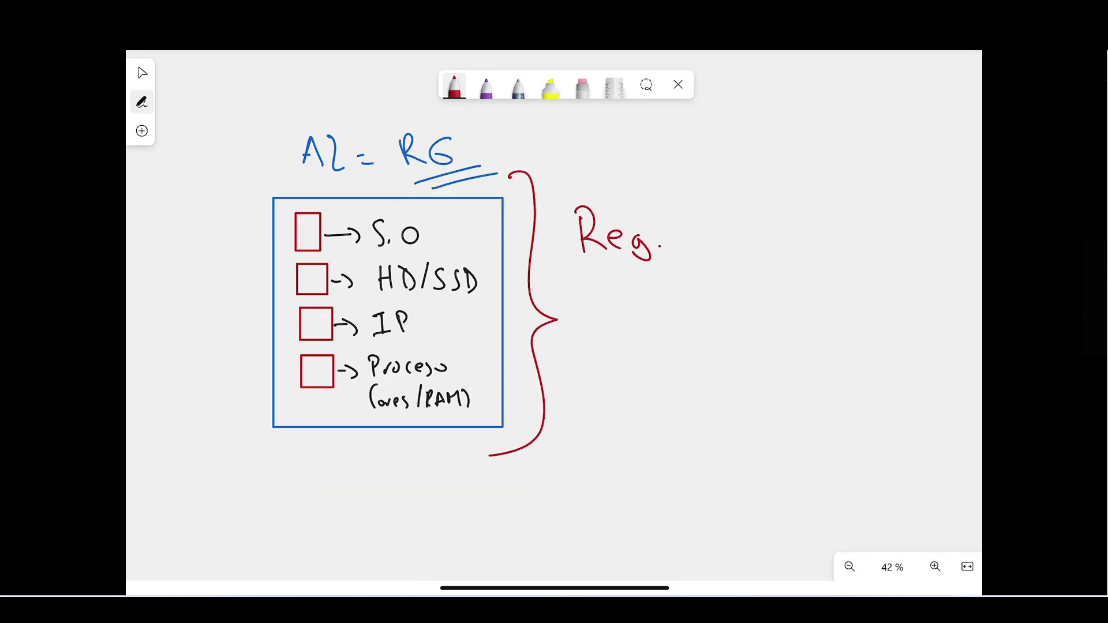
{"action": "mouse_move", "coordinate": [680, 215]}
{"action": "left_mouse_down"}
{"action": "mouse_move", "coordinate": [677, 251]}
{"action": "mouse_move", "coordinate": [701, 251]}
{"action": "left_mouse_up"}
{"action": "mouse_move", "coordinate": [680, 238]}
{"action": "left_mouse_down"}
{"action": "mouse_move", "coordinate": [704, 228]}
{"action": "mouse_move", "coordinate": [715, 254]}
{"action": "mouse_move", "coordinate": [731, 250]}
{"action": "left_mouse_up"}
{"action": "mouse_move", "coordinate": [732, 249]}
{"action": "left_mouse_down"}
{"action": "mouse_move", "coordinate": [741, 234]}
{"action": "mouse_move", "coordinate": [760, 249]}
{"action": "left_mouse_up"}
{"action": "mouse_move", "coordinate": [632, 204]}
{"action": "left_mouse_down"}
{"action": "mouse_move", "coordinate": [486, 149]}
{"action": "mouse_move", "coordinate": [507, 151]}
{"action": "left_mouse_up"}
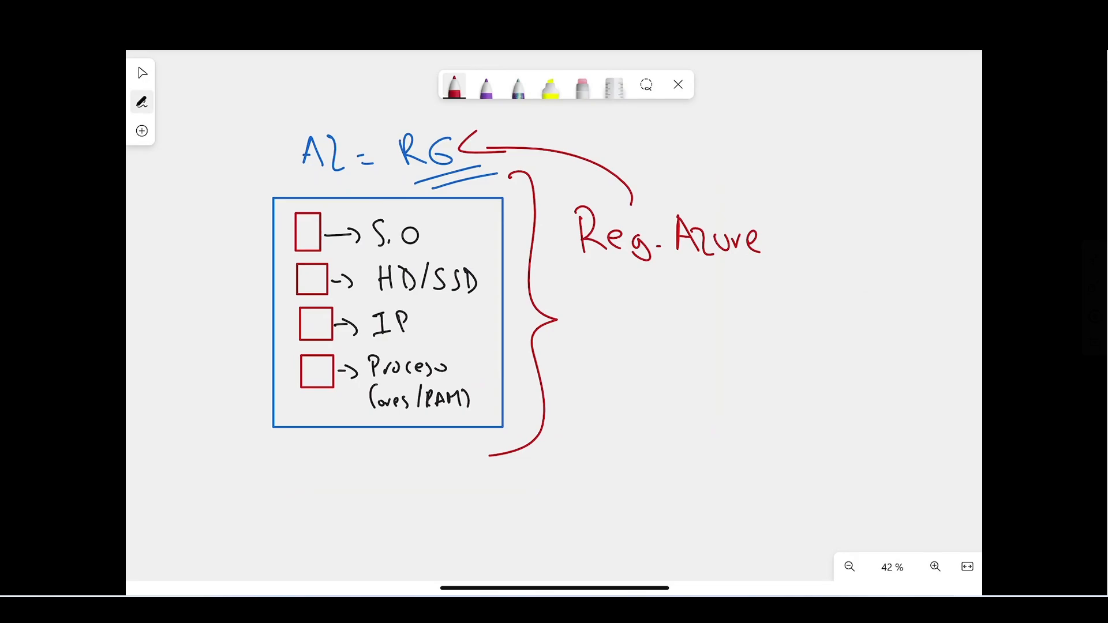
Add "Dep." below "Reg. Azure" with a connecting down arrow, and draw a curved arrow from it to below the square
{"action": "mouse_move", "coordinate": [610, 261]}
{"action": "left_mouse_down"}
{"action": "mouse_move", "coordinate": [613, 287]}
{"action": "mouse_move", "coordinate": [632, 279]}
{"action": "left_mouse_up"}
{"action": "mouse_move", "coordinate": [593, 317]}
{"action": "left_mouse_down"}
{"action": "mouse_move", "coordinate": [598, 346]}
{"action": "mouse_move", "coordinate": [627, 347]}
{"action": "left_mouse_up"}
{"action": "mouse_move", "coordinate": [630, 335]}
{"action": "left_mouse_down"}
{"action": "mouse_move", "coordinate": [646, 359]}
{"action": "mouse_move", "coordinate": [635, 348]}
{"action": "mouse_move", "coordinate": [606, 384]}
{"action": "mouse_move", "coordinate": [396, 494]}
{"action": "mouse_move", "coordinate": [398, 478]}
{"action": "left_mouse_up"}
{"action": "left_click_drag", "start_coordinate": [369, 494], "coordinate": [420, 461]}
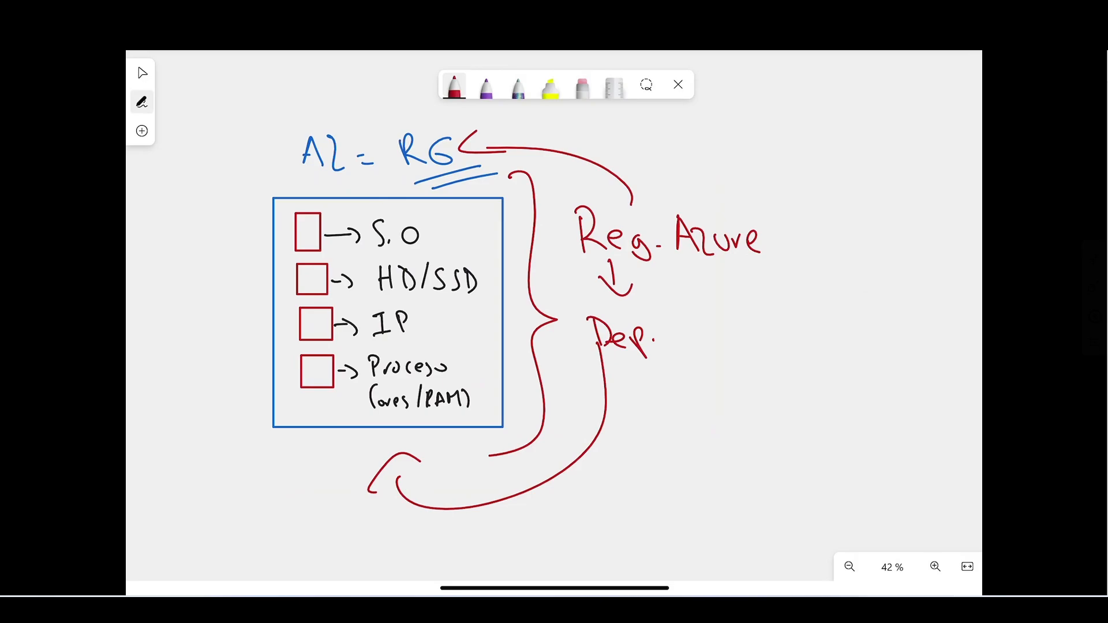
Draw a curved red arrow from the "Proceso" box to the empty area left of the square
{"action": "scroll", "coordinate": [554, 323], "scroll_direction": "down", "scroll_amount": 3}
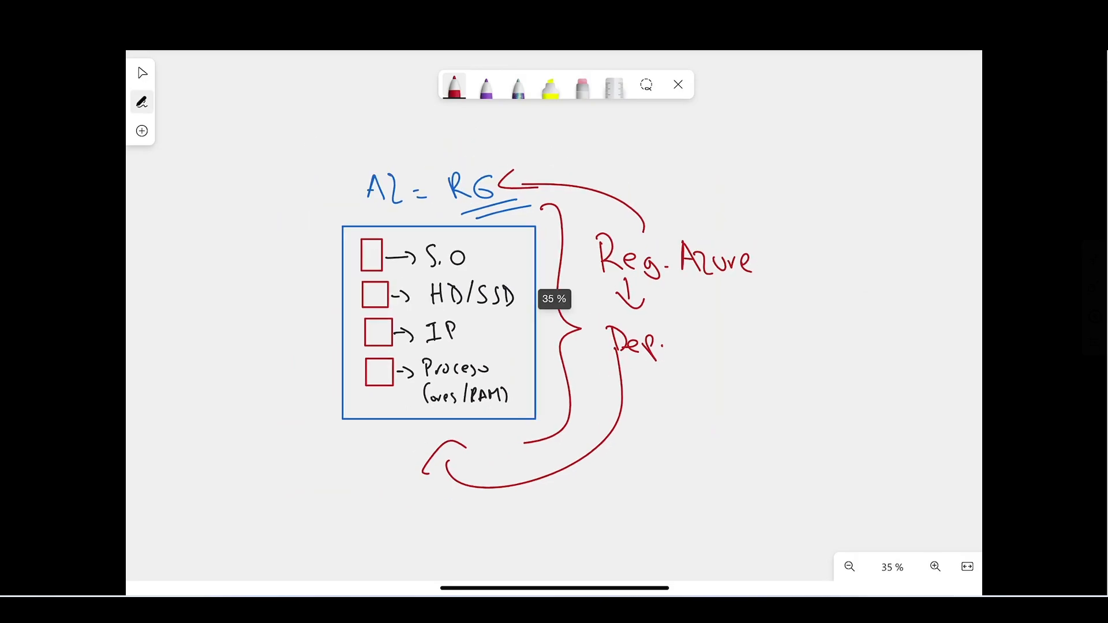
{"action": "scroll", "coordinate": [554, 323], "scroll_direction": "left", "scroll_amount": 2}
{"action": "scroll", "coordinate": [554, 323], "scroll_direction": "up", "scroll_amount": 1}
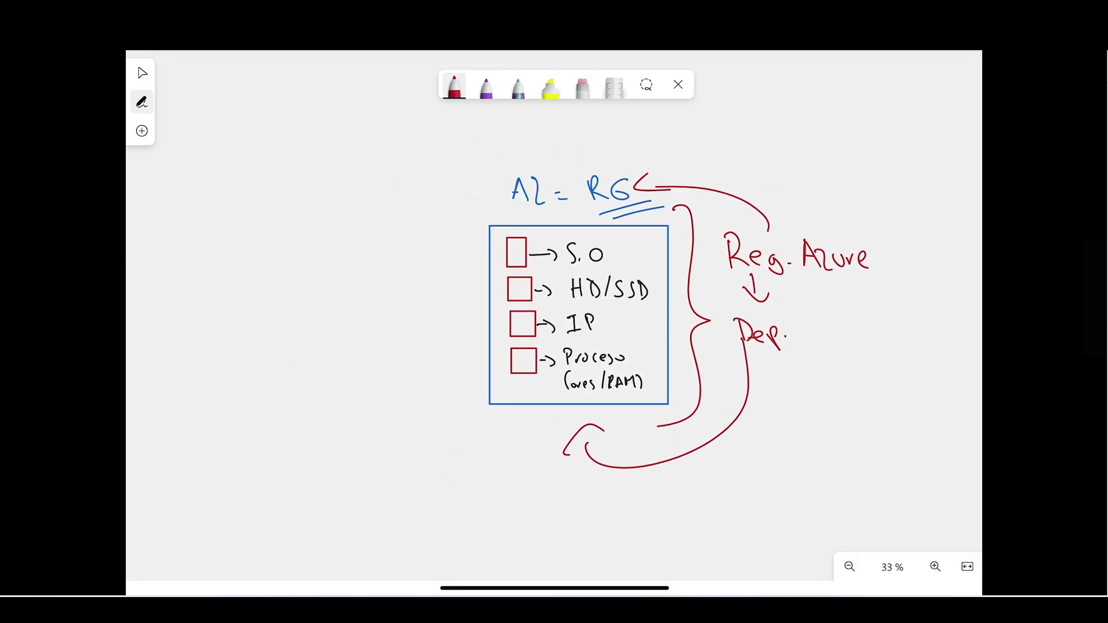
{"action": "mouse_move", "coordinate": [524, 365]}
{"action": "left_mouse_down"}
{"action": "mouse_move", "coordinate": [525, 393]}
{"action": "mouse_move", "coordinate": [399, 444]}
{"action": "mouse_move", "coordinate": [331, 328]}
{"action": "mouse_move", "coordinate": [372, 339]}
{"action": "left_mouse_up"}
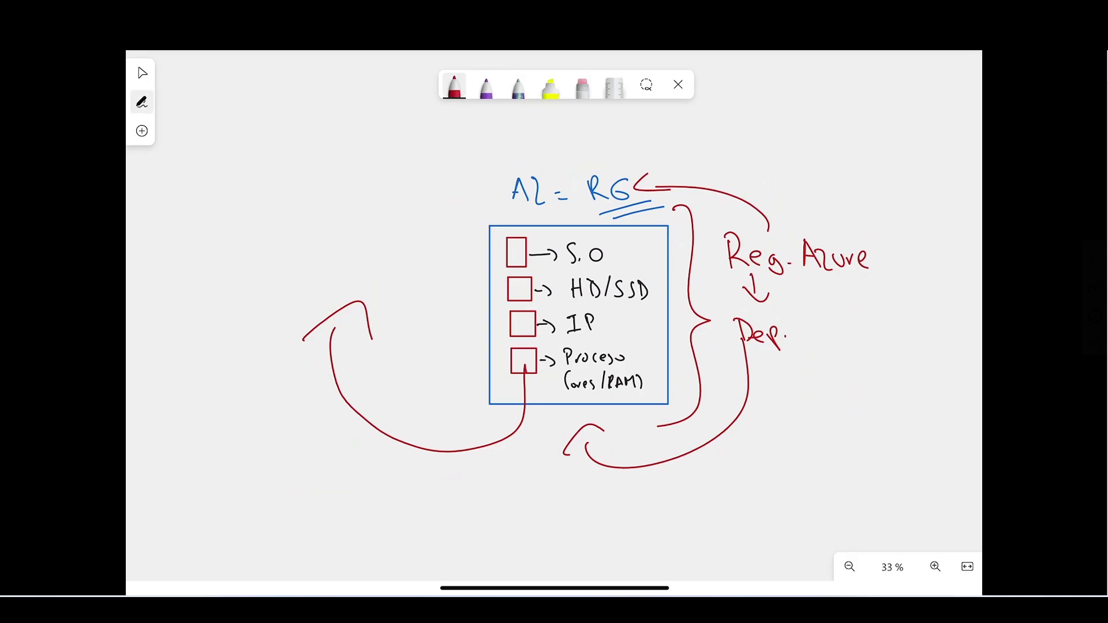
Handwrite "Categoria =" in red in the empty area left of the square
{"action": "mouse_move", "coordinate": [217, 202]}
{"action": "left_mouse_down"}
{"action": "mouse_move", "coordinate": [209, 243]}
{"action": "mouse_move", "coordinate": [229, 237]}
{"action": "left_mouse_up"}
{"action": "mouse_move", "coordinate": [229, 193]}
{"action": "left_mouse_down"}
{"action": "mouse_move", "coordinate": [237, 237]}
{"action": "mouse_move", "coordinate": [257, 236]}
{"action": "mouse_move", "coordinate": [262, 255]}
{"action": "left_mouse_up"}
{"action": "left_click_drag", "start_coordinate": [277, 232], "coordinate": [290, 238]}
{"action": "left_click_drag", "start_coordinate": [299, 228], "coordinate": [313, 238]}
{"action": "left_click_drag", "start_coordinate": [324, 231], "coordinate": [333, 240]}
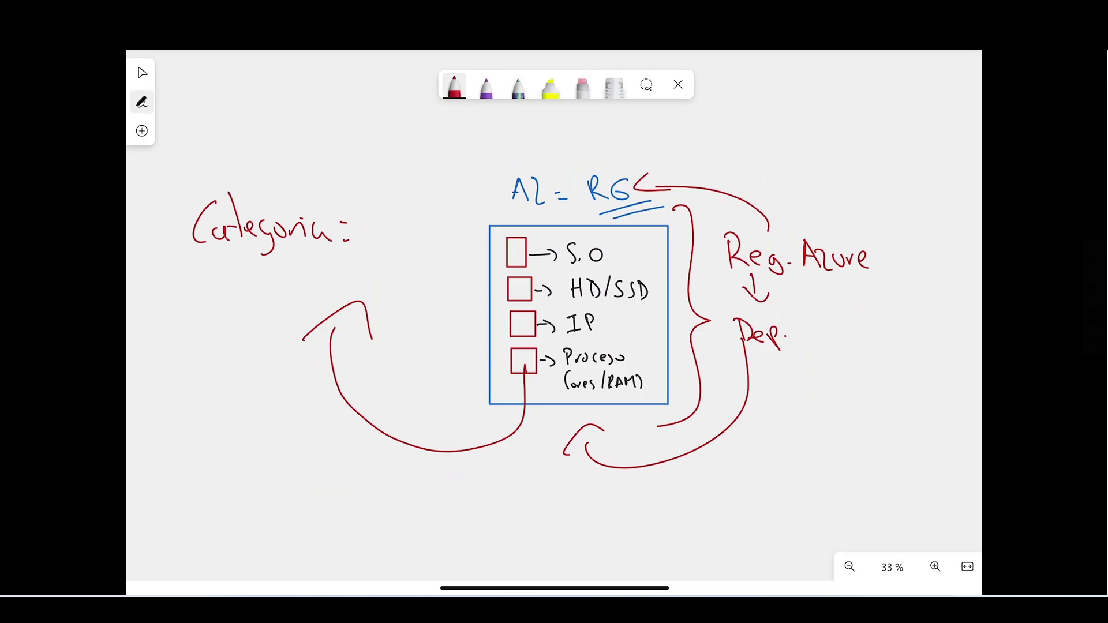
Complete the Categoria line with "T. uso de VM" in red, split over two lines
{"action": "left_click_drag", "start_coordinate": [367, 209], "coordinate": [367, 237]}
{"action": "mouse_move", "coordinate": [356, 211]}
{"action": "left_mouse_down"}
{"action": "mouse_move", "coordinate": [373, 208]}
{"action": "mouse_move", "coordinate": [398, 234]}
{"action": "mouse_move", "coordinate": [403, 217]}
{"action": "left_mouse_up"}
{"action": "left_click", "coordinate": [382, 234]}
{"action": "mouse_move", "coordinate": [412, 214]}
{"action": "left_mouse_down"}
{"action": "mouse_move", "coordinate": [404, 232]}
{"action": "mouse_move", "coordinate": [423, 218]}
{"action": "left_mouse_up"}
{"action": "left_click_drag", "start_coordinate": [397, 255], "coordinate": [399, 264]}
{"action": "mouse_move", "coordinate": [404, 260]}
{"action": "left_mouse_down"}
{"action": "mouse_move", "coordinate": [441, 253]}
{"action": "mouse_move", "coordinate": [463, 270]}
{"action": "left_mouse_up"}
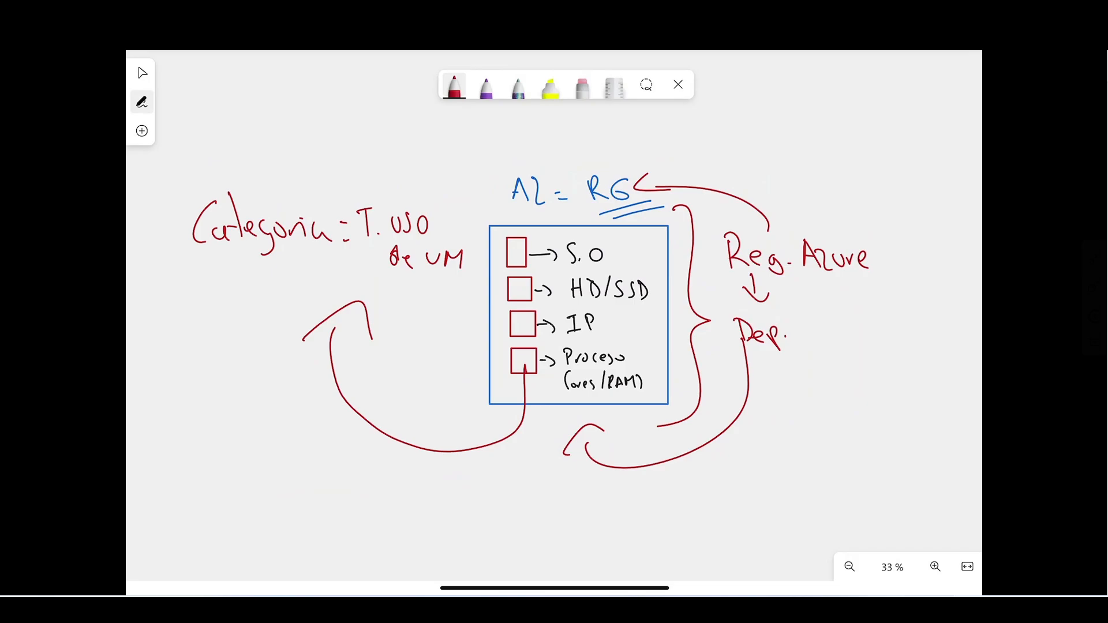
Mark the Categoria line with a red asterisk and add a second asterisked item, "Serie", below it
{"action": "mouse_move", "coordinate": [159, 233]}
{"action": "left_mouse_down"}
{"action": "mouse_move", "coordinate": [175, 232]}
{"action": "mouse_move", "coordinate": [168, 242]}
{"action": "left_mouse_up"}
{"action": "mouse_move", "coordinate": [168, 285]}
{"action": "left_mouse_down"}
{"action": "mouse_move", "coordinate": [166, 310]}
{"action": "mouse_move", "coordinate": [177, 297]}
{"action": "mouse_move", "coordinate": [194, 315]}
{"action": "mouse_move", "coordinate": [221, 304]}
{"action": "left_mouse_up"}
{"action": "mouse_move", "coordinate": [226, 305]}
{"action": "left_mouse_down"}
{"action": "mouse_move", "coordinate": [232, 316]}
{"action": "mouse_move", "coordinate": [240, 298]}
{"action": "mouse_move", "coordinate": [247, 316]}
{"action": "mouse_move", "coordinate": [268, 315]}
{"action": "left_mouse_up"}
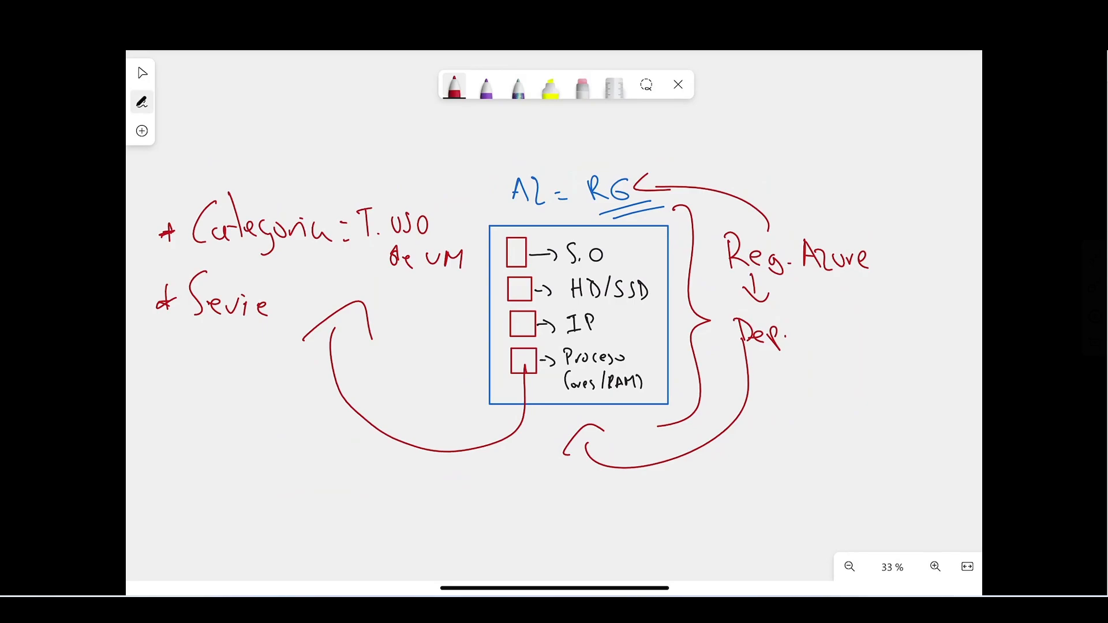
Draw a curved red arrow down from "Serie" and handwrite "Letra" at its tip
{"action": "mouse_move", "coordinate": [196, 317]}
{"action": "left_mouse_down"}
{"action": "mouse_move", "coordinate": [162, 374]}
{"action": "mouse_move", "coordinate": [219, 398]}
{"action": "left_mouse_up"}
{"action": "mouse_move", "coordinate": [223, 353]}
{"action": "left_mouse_down"}
{"action": "mouse_move", "coordinate": [231, 397]}
{"action": "mouse_move", "coordinate": [237, 377]}
{"action": "left_mouse_up"}
{"action": "mouse_move", "coordinate": [236, 381]}
{"action": "left_mouse_down"}
{"action": "mouse_move", "coordinate": [251, 397]}
{"action": "mouse_move", "coordinate": [265, 390]}
{"action": "left_mouse_up"}
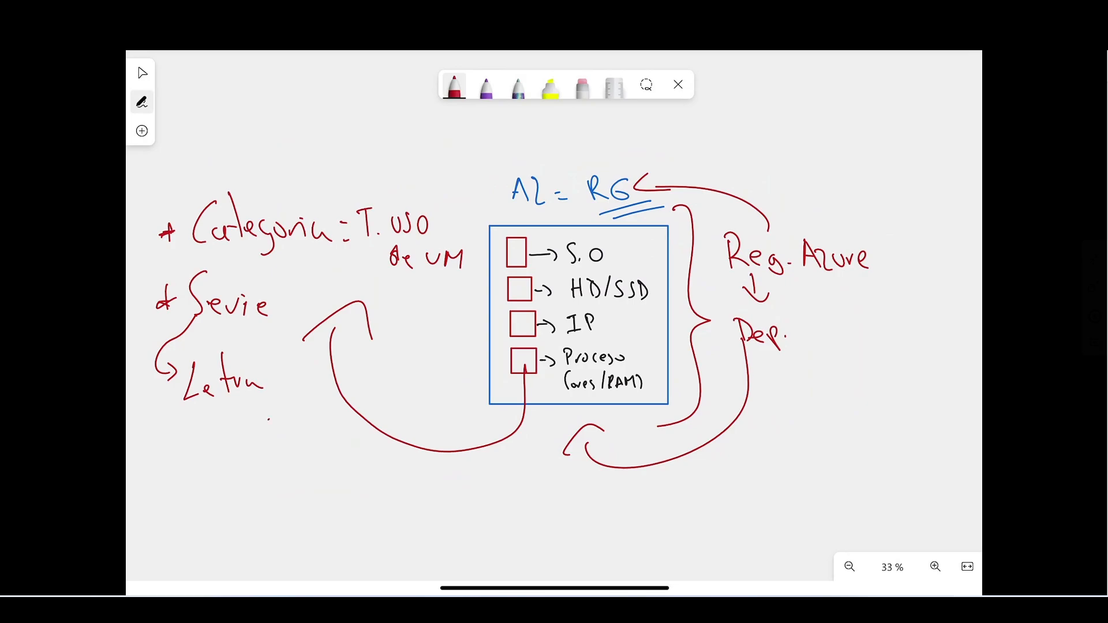
Handwrite the letters S, V and N in red below "Letra" and underline each one
{"action": "mouse_move", "coordinate": [268, 420]}
{"action": "left_mouse_down"}
{"action": "mouse_move", "coordinate": [272, 457]}
{"action": "mouse_move", "coordinate": [319, 412]}
{"action": "left_mouse_up"}
{"action": "left_click_drag", "start_coordinate": [299, 458], "coordinate": [375, 414]}
{"action": "left_click_drag", "start_coordinate": [351, 443], "coordinate": [374, 439]}
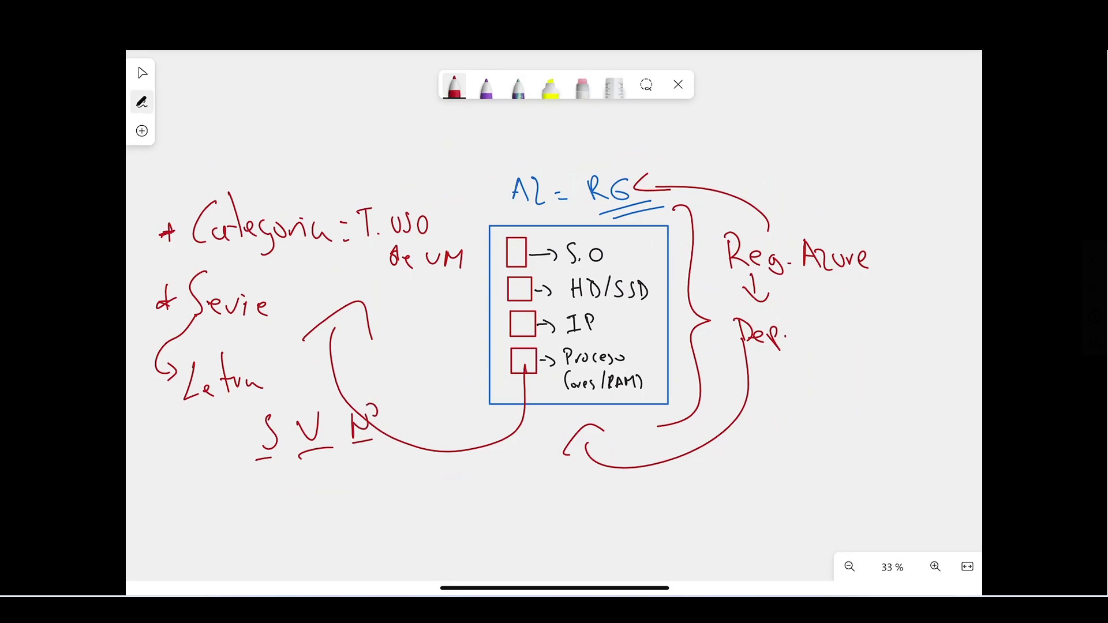
Handwrite the VM names "B4MS" and "D4sV5" in red on two lines below the S, V, N letters
{"action": "scroll", "coordinate": [512, 314], "scroll_direction": "down", "scroll_amount": 1}
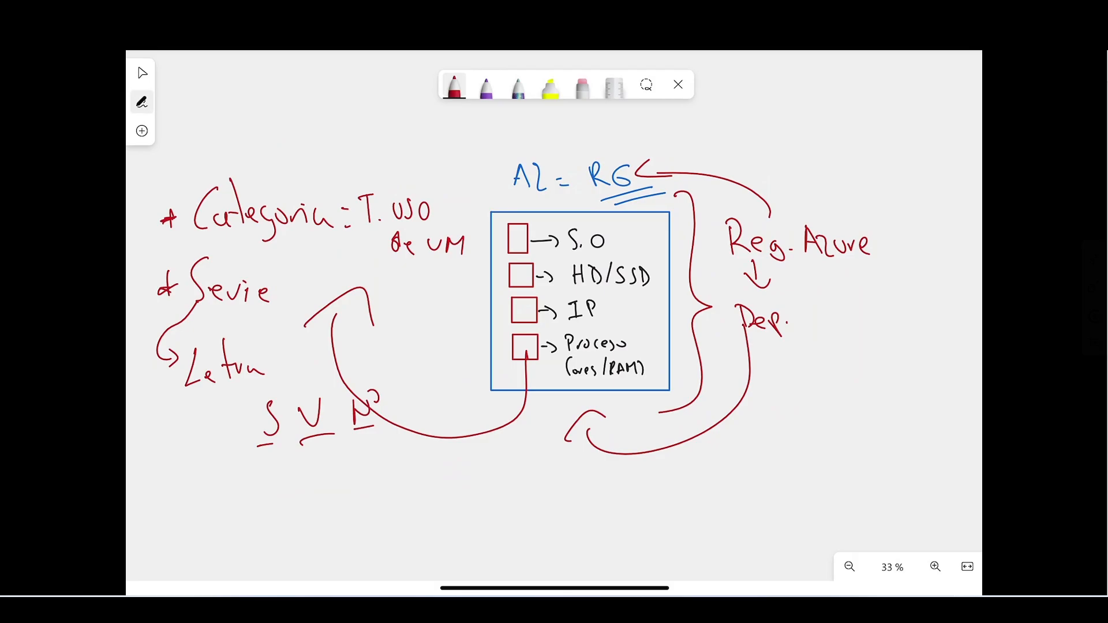
{"action": "scroll", "coordinate": [513, 314], "scroll_direction": "down", "scroll_amount": 2}
{"action": "scroll", "coordinate": [554, 296], "scroll_direction": "down", "scroll_amount": 3}
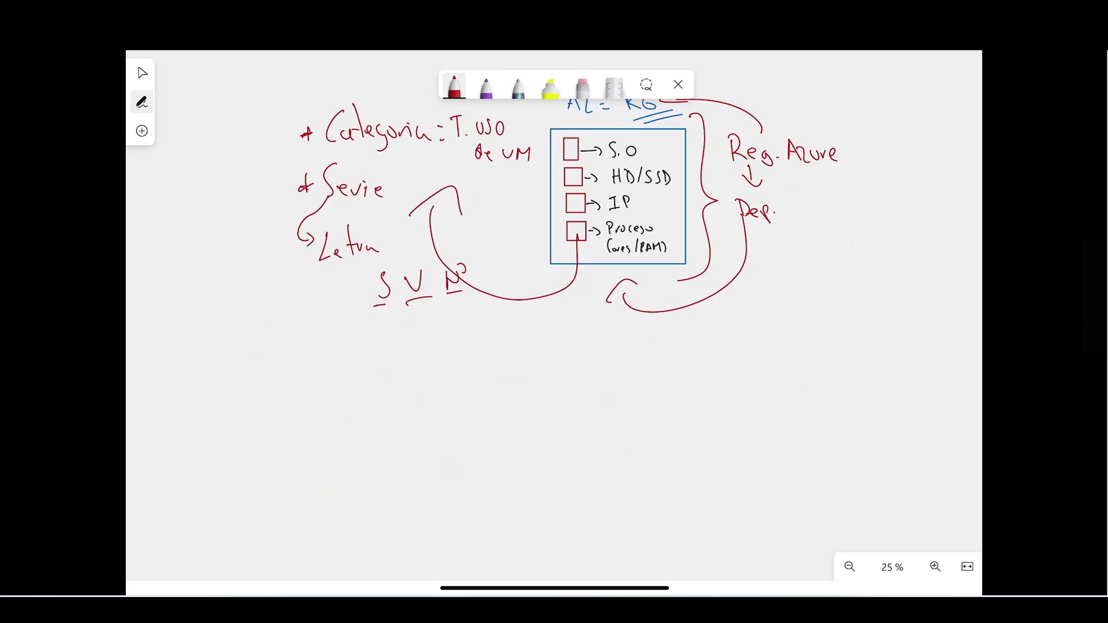
{"action": "left_click_drag", "start_coordinate": [316, 345], "coordinate": [317, 375]}
{"action": "mouse_move", "coordinate": [314, 342]}
{"action": "left_mouse_down"}
{"action": "mouse_move", "coordinate": [319, 378]}
{"action": "mouse_move", "coordinate": [358, 359]}
{"action": "left_mouse_up"}
{"action": "left_click_drag", "start_coordinate": [354, 349], "coordinate": [355, 378]}
{"action": "mouse_move", "coordinate": [372, 348]}
{"action": "left_mouse_down"}
{"action": "mouse_move", "coordinate": [373, 377]}
{"action": "mouse_move", "coordinate": [406, 376]}
{"action": "left_mouse_up"}
{"action": "mouse_move", "coordinate": [318, 408]}
{"action": "left_mouse_down"}
{"action": "mouse_move", "coordinate": [317, 444]}
{"action": "mouse_move", "coordinate": [359, 430]}
{"action": "mouse_move", "coordinate": [363, 441]}
{"action": "left_mouse_up"}
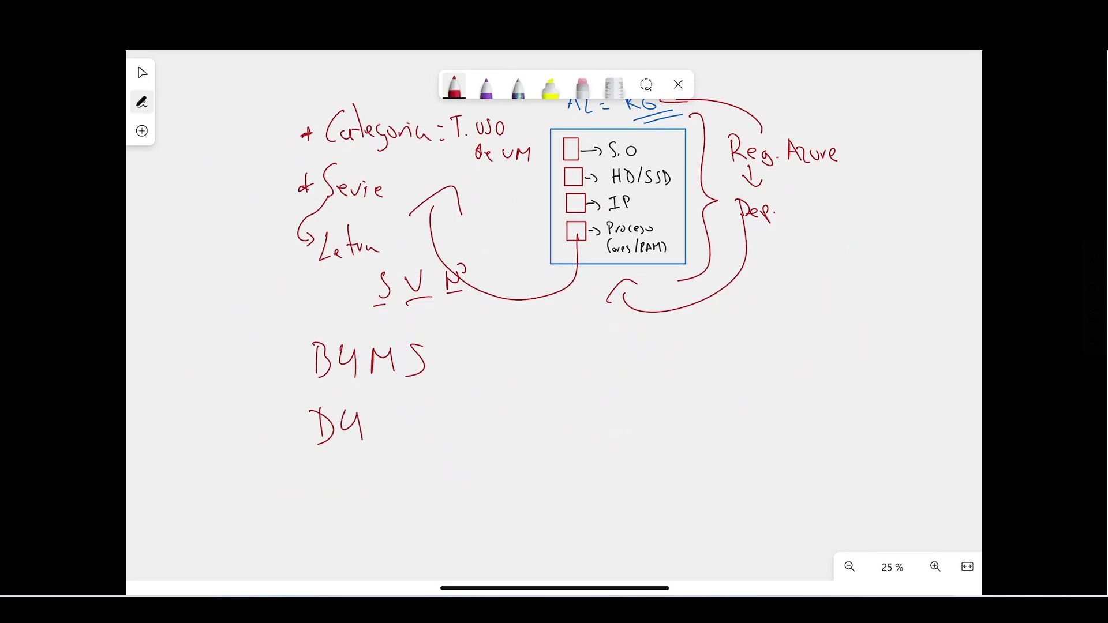
{"action": "mouse_move", "coordinate": [385, 412]}
{"action": "left_mouse_down"}
{"action": "mouse_move", "coordinate": [415, 411]}
{"action": "mouse_move", "coordinate": [411, 433]}
{"action": "mouse_move", "coordinate": [374, 443]}
{"action": "left_mouse_up"}
Underline the B and the 4 of B4MS in red and highlight the 4 in both VM names in yellow
{"action": "left_click_drag", "start_coordinate": [309, 385], "coordinate": [333, 382]}
{"action": "mouse_move", "coordinate": [336, 383]}
{"action": "left_mouse_down"}
{"action": "mouse_move", "coordinate": [357, 382]}
{"action": "mouse_move", "coordinate": [347, 385]}
{"action": "left_mouse_up"}
{"action": "left_click", "coordinate": [550, 87]}
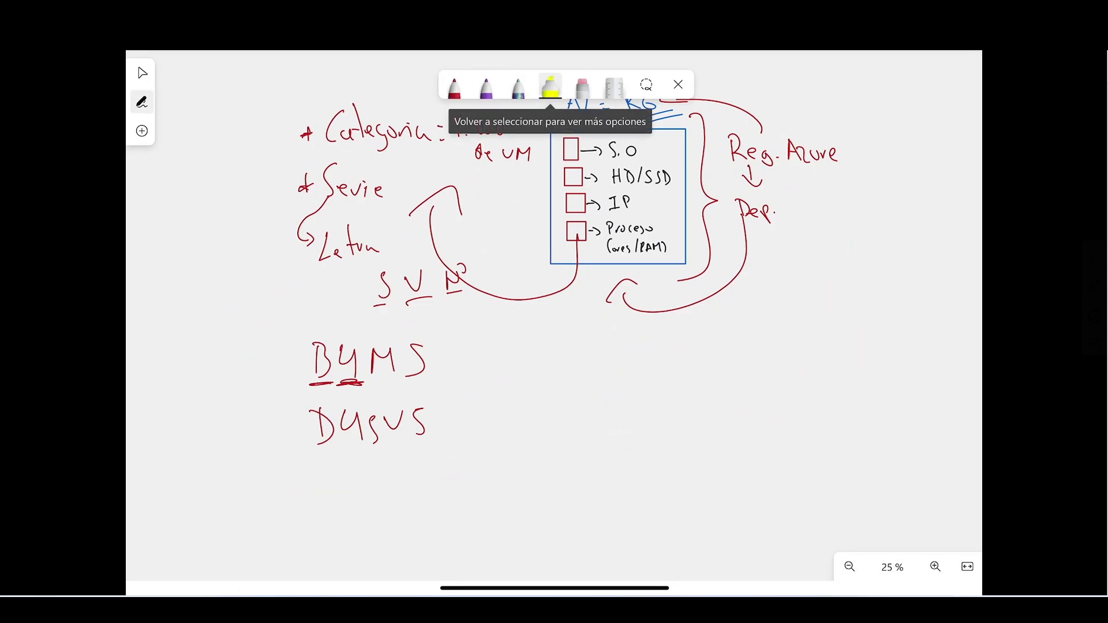
{"action": "left_click_drag", "start_coordinate": [341, 349], "coordinate": [345, 370]}
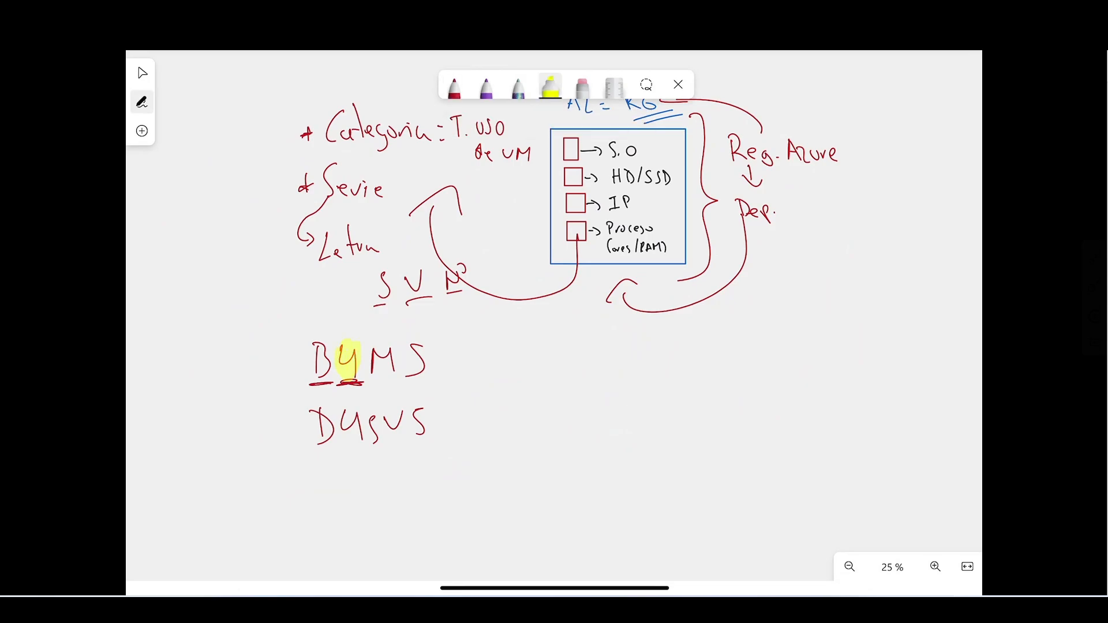
{"action": "left_click_drag", "start_coordinate": [350, 416], "coordinate": [353, 439]}
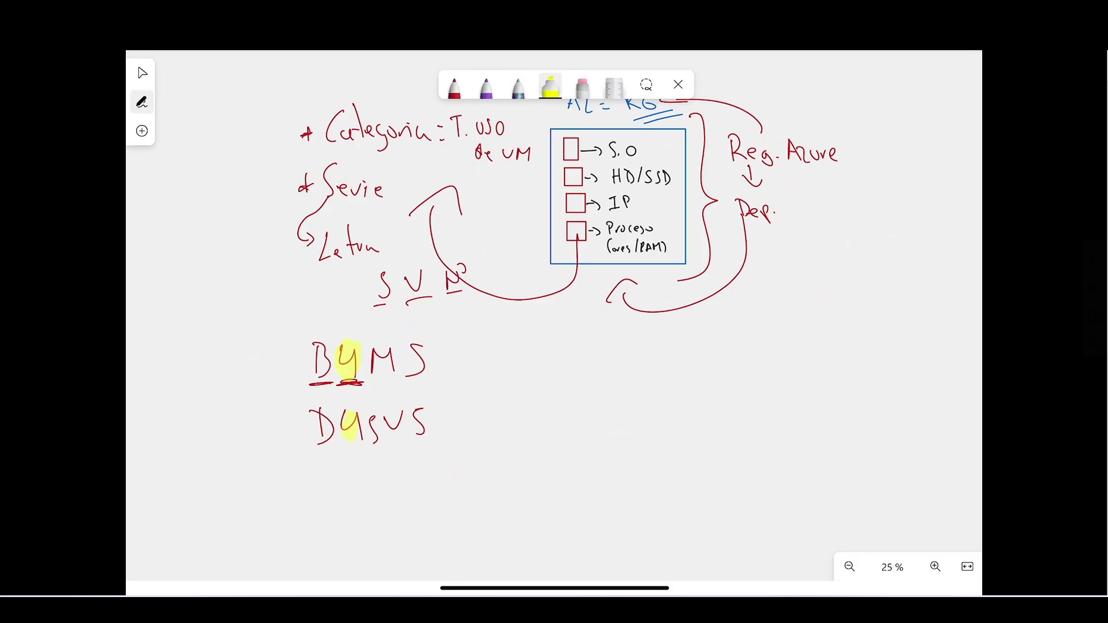
Erase the yellow highlighter letter below D4sV5 and handwrite the letter A there in red
{"action": "scroll", "coordinate": [554, 259], "scroll_direction": "down", "scroll_amount": 3}
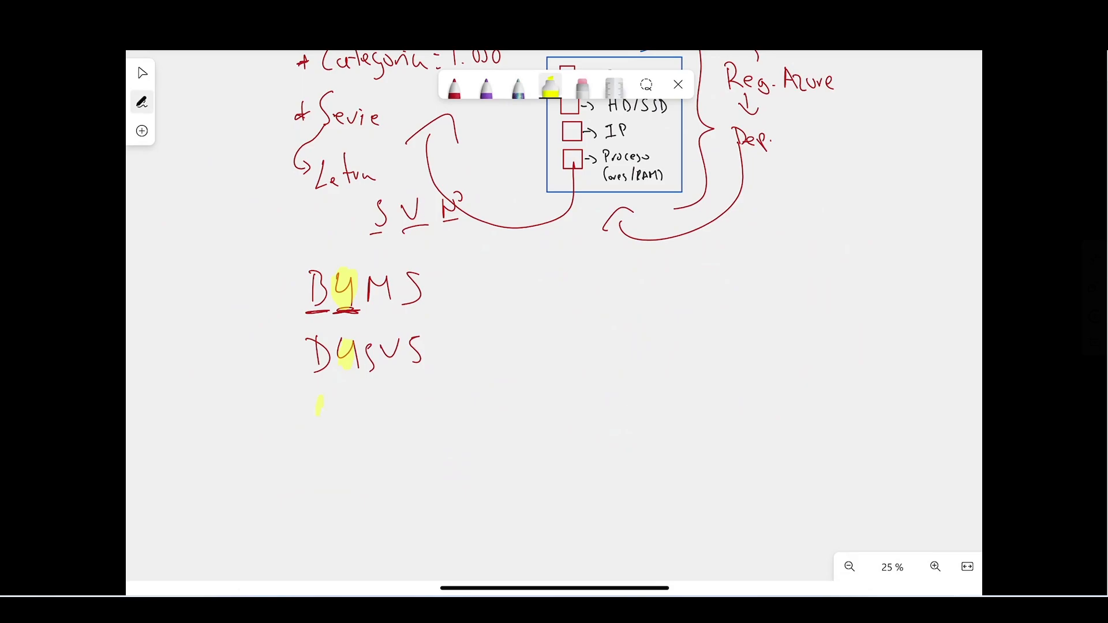
{"action": "left_click", "coordinate": [582, 86]}
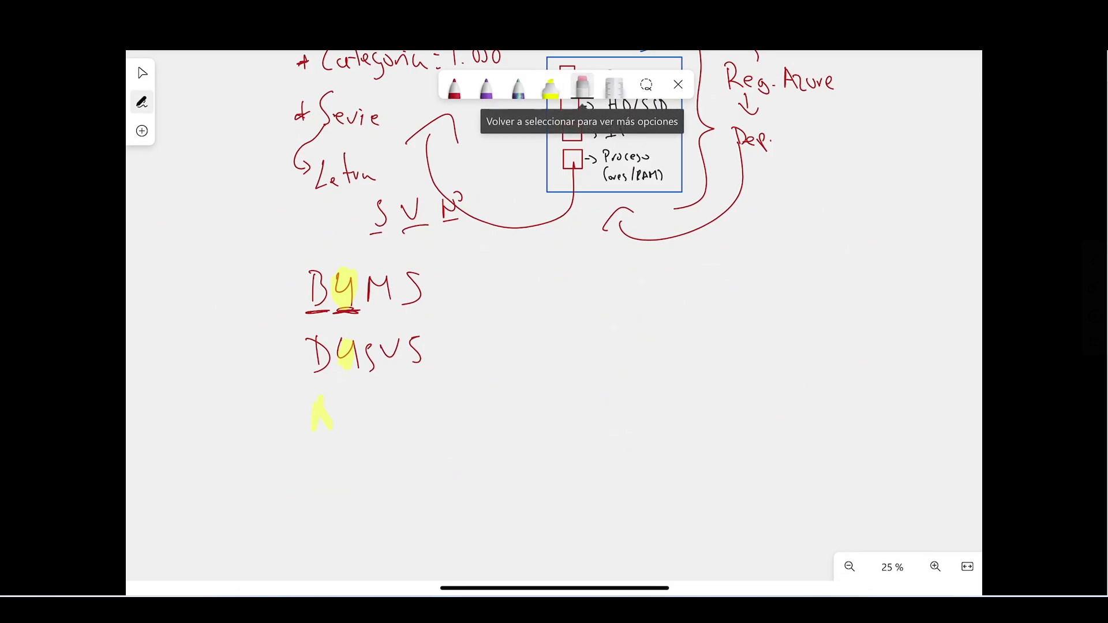
{"action": "left_click", "coordinate": [321, 412]}
{"action": "left_click", "coordinate": [454, 87]}
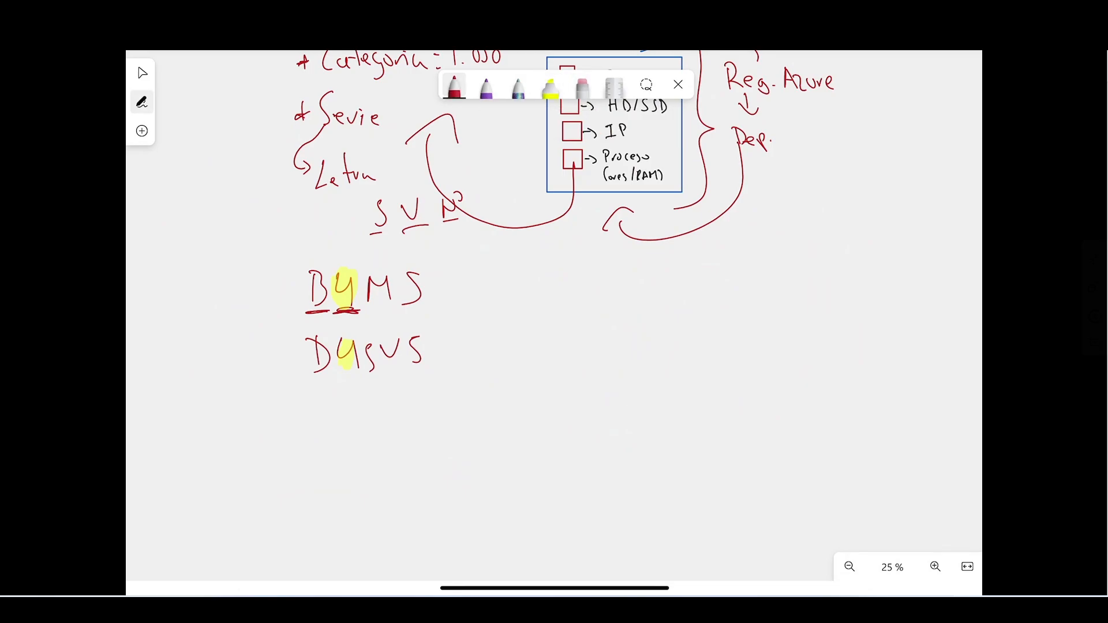
{"action": "mouse_move", "coordinate": [309, 427]}
{"action": "left_mouse_down"}
{"action": "mouse_move", "coordinate": [321, 395]}
{"action": "mouse_move", "coordinate": [333, 421]}
{"action": "left_mouse_up"}
{"action": "left_click_drag", "start_coordinate": [308, 417], "coordinate": [329, 413]}
Circle D4sV5 in red and draw a double-line arrow from it toward the empty area beside it
{"action": "mouse_move", "coordinate": [304, 382]}
{"action": "left_mouse_down"}
{"action": "mouse_move", "coordinate": [462, 337]}
{"action": "mouse_move", "coordinate": [306, 384]}
{"action": "left_mouse_up"}
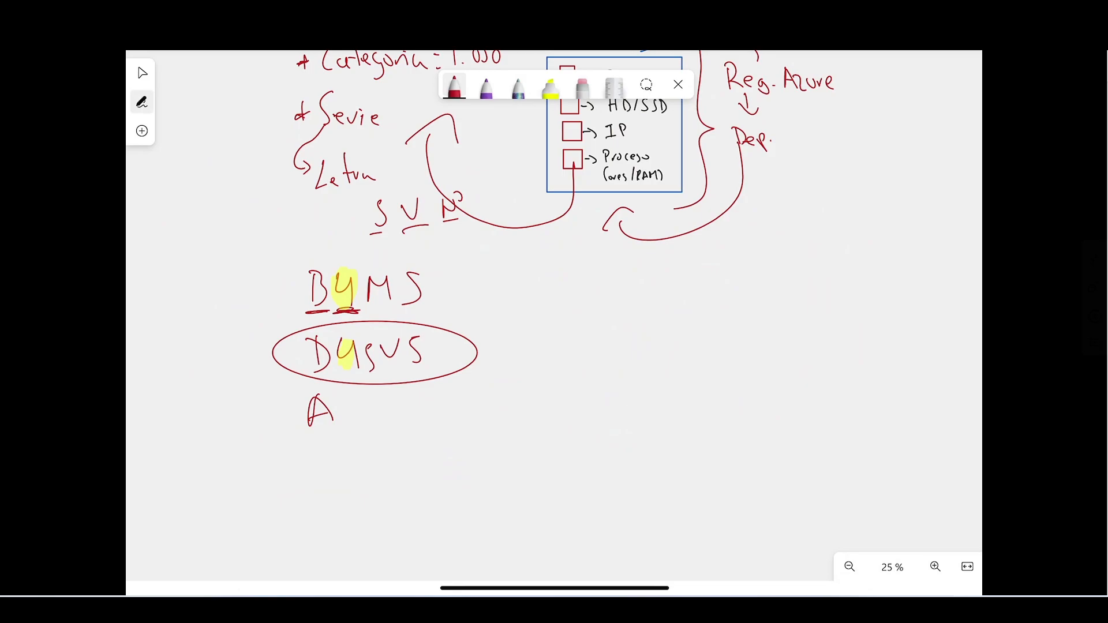
{"action": "left_click_drag", "start_coordinate": [554, 347], "coordinate": [476, 330]}
{"action": "left_click_drag", "start_coordinate": [404, 337], "coordinate": [475, 332]}
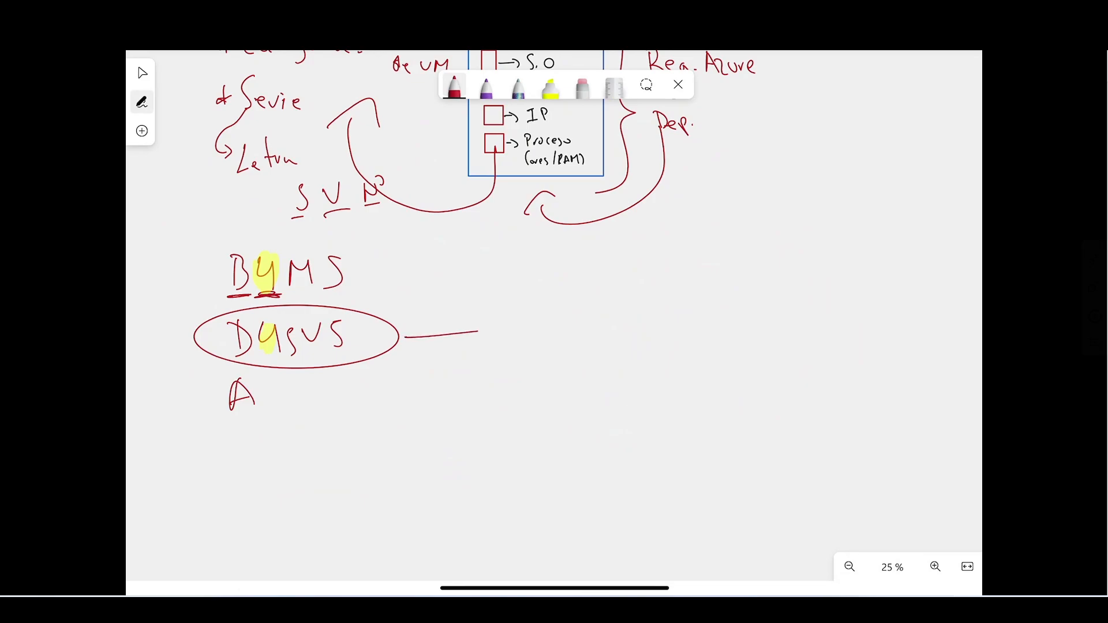
{"action": "left_click_drag", "start_coordinate": [396, 359], "coordinate": [484, 353]}
{"action": "left_click_drag", "start_coordinate": [453, 314], "coordinate": [472, 376]}
Handwrite "D2sV5" in large red characters at the tip of the double-line arrow
{"action": "left_click_drag", "start_coordinate": [554, 314], "coordinate": [555, 347]}
{"action": "left_click_drag", "start_coordinate": [544, 307], "coordinate": [556, 353]}
{"action": "mouse_move", "coordinate": [583, 319]}
{"action": "left_mouse_down"}
{"action": "mouse_move", "coordinate": [606, 351]}
{"action": "mouse_move", "coordinate": [629, 348]}
{"action": "left_mouse_up"}
{"action": "mouse_move", "coordinate": [661, 314]}
{"action": "left_mouse_down"}
{"action": "mouse_move", "coordinate": [683, 309]}
{"action": "mouse_move", "coordinate": [703, 335]}
{"action": "left_mouse_up"}
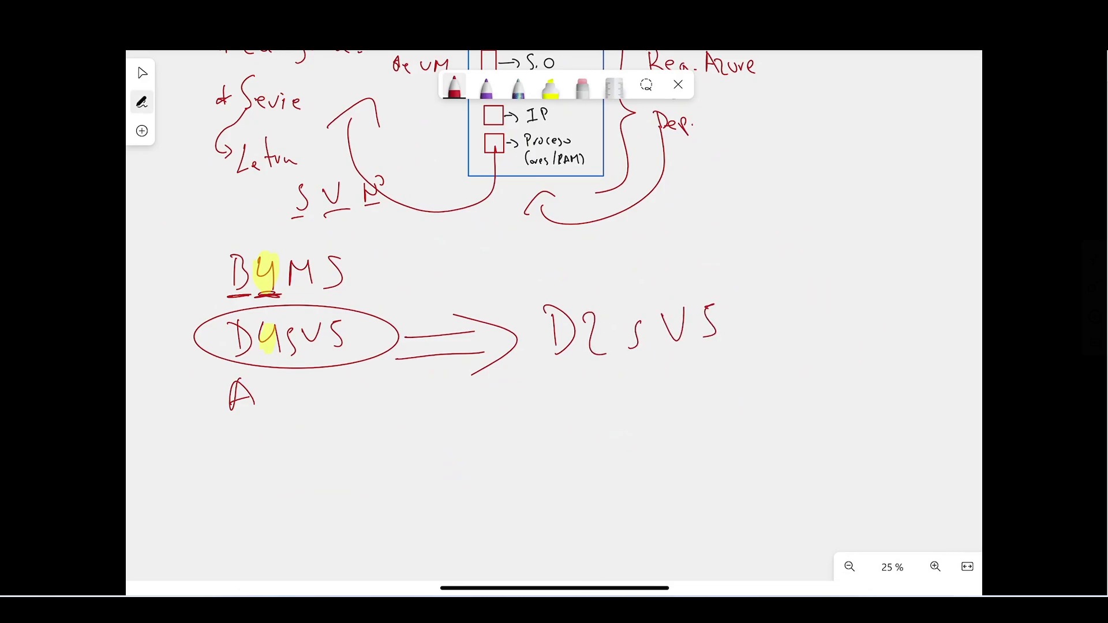
Underline each part of D2sV5 in red and draw a box around its "V5" ending
{"action": "left_click_drag", "start_coordinate": [514, 376], "coordinate": [605, 365]}
{"action": "left_click_drag", "start_coordinate": [663, 362], "coordinate": [705, 348]}
{"action": "mouse_move", "coordinate": [689, 362]}
{"action": "left_mouse_down"}
{"action": "mouse_move", "coordinate": [732, 347]}
{"action": "mouse_move", "coordinate": [729, 295]}
{"action": "mouse_move", "coordinate": [728, 350]}
{"action": "left_mouse_up"}
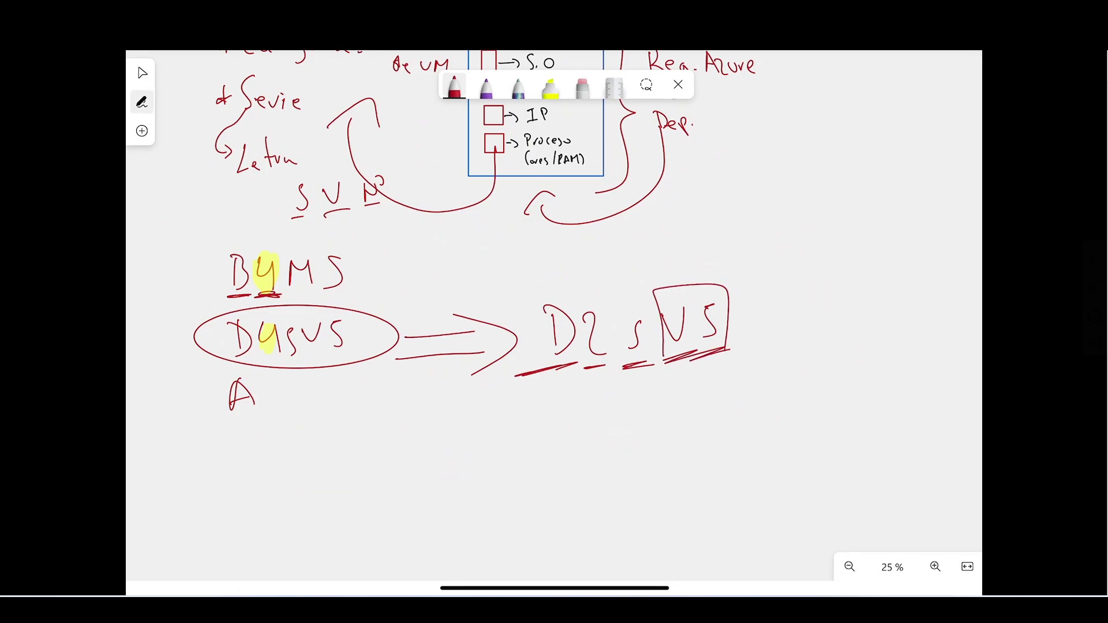
List the versions "v1", "v2" and "v3" in red beside the boxed V5, one below the other
{"action": "mouse_move", "coordinate": [770, 313]}
{"action": "left_mouse_down"}
{"action": "mouse_move", "coordinate": [779, 326]}
{"action": "mouse_move", "coordinate": [787, 315]}
{"action": "left_mouse_up"}
{"action": "left_click_drag", "start_coordinate": [794, 327], "coordinate": [807, 329]}
{"action": "mouse_move", "coordinate": [761, 357]}
{"action": "left_mouse_down"}
{"action": "mouse_move", "coordinate": [810, 377]}
{"action": "mouse_move", "coordinate": [781, 392]}
{"action": "left_mouse_up"}
{"action": "mouse_move", "coordinate": [795, 390]}
{"action": "left_mouse_down"}
{"action": "mouse_move", "coordinate": [805, 399]}
{"action": "mouse_move", "coordinate": [799, 420]}
{"action": "left_mouse_up"}
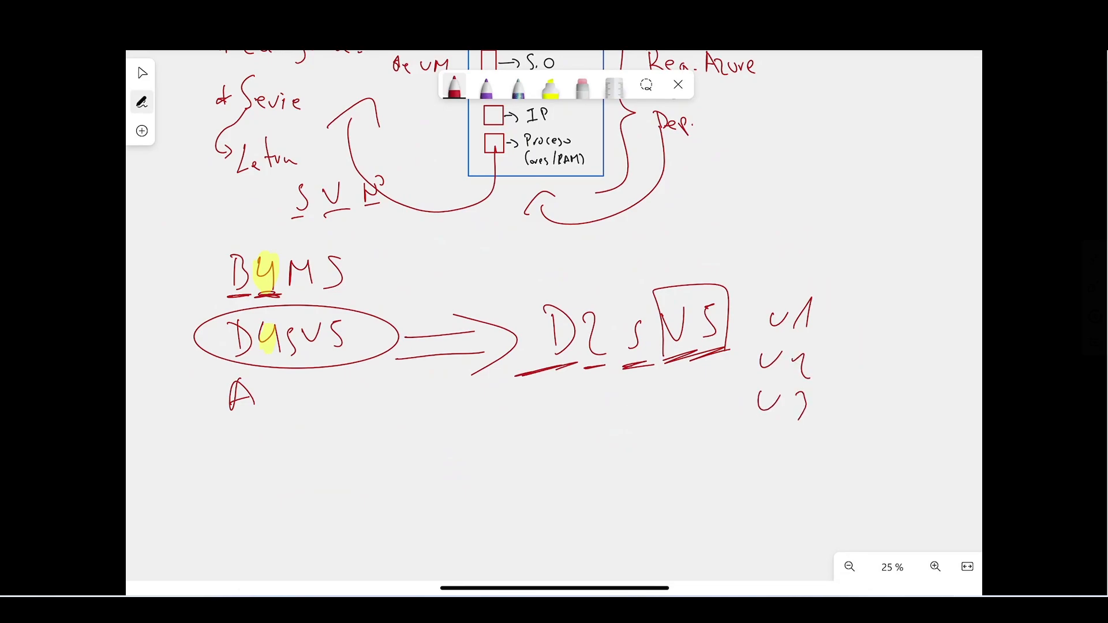
Circle the 5 of D2sV5 and draw a red frame over the whole name
{"action": "mouse_move", "coordinate": [707, 292]}
{"action": "left_mouse_down"}
{"action": "mouse_move", "coordinate": [699, 317]}
{"action": "mouse_move", "coordinate": [712, 286]}
{"action": "left_mouse_up"}
{"action": "mouse_move", "coordinate": [518, 376]}
{"action": "left_mouse_down"}
{"action": "mouse_move", "coordinate": [641, 267]}
{"action": "mouse_move", "coordinate": [753, 334]}
{"action": "left_mouse_up"}
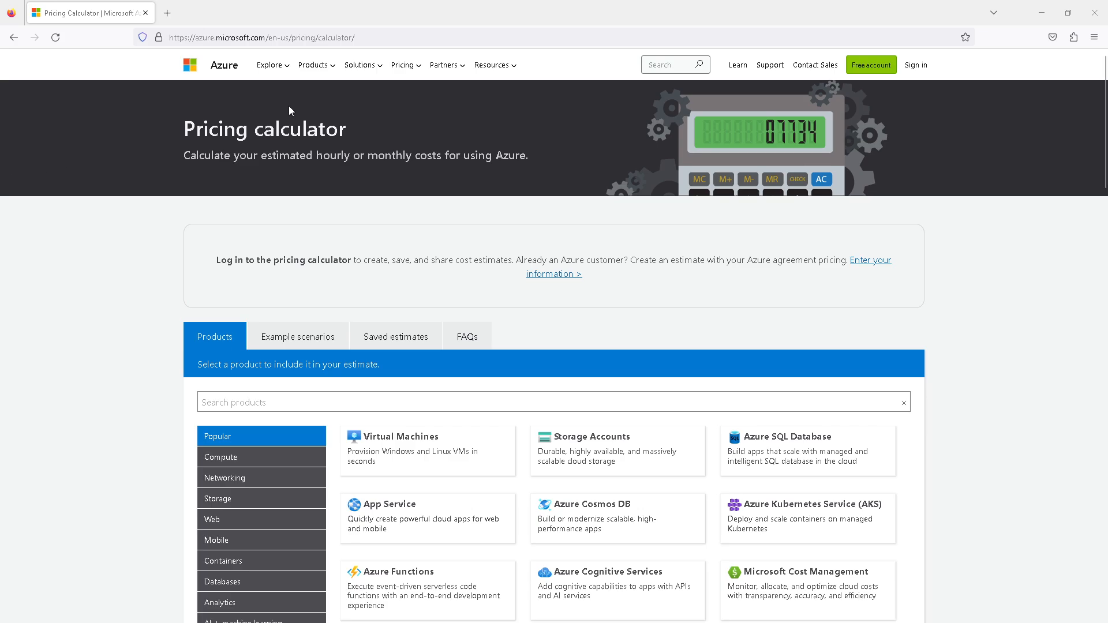
Highlight the Azure pricing calculator's web address, then view the whiteboard diagram snip over the page and minimize it
{"action": "left_click_drag", "start_coordinate": [356, 38], "coordinate": [126, 30]}
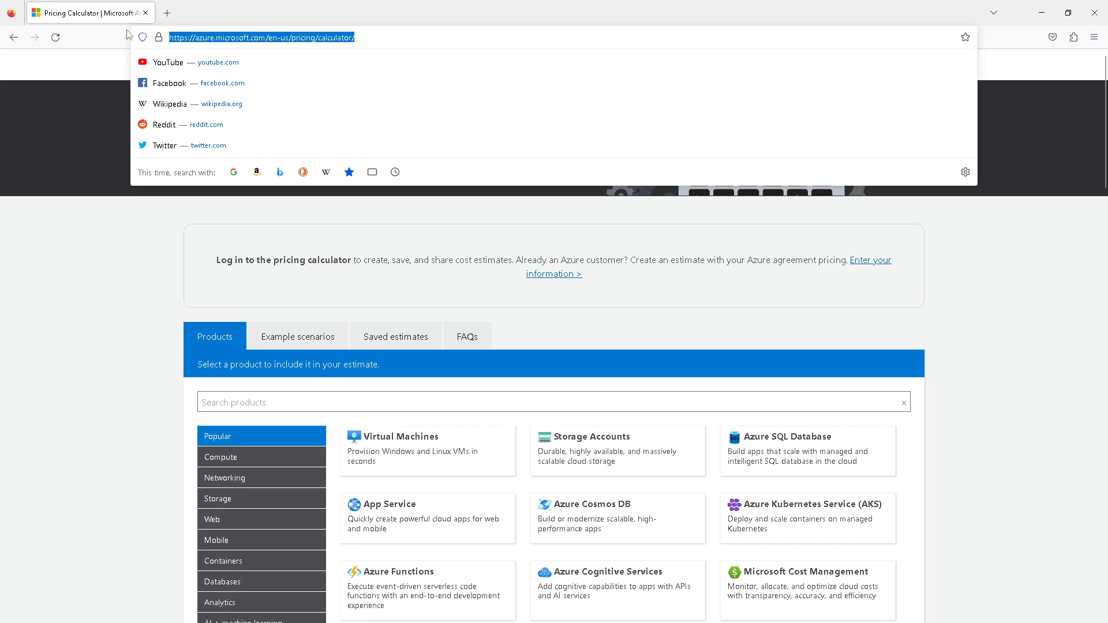
{"action": "left_click", "coordinate": [142, 196]}
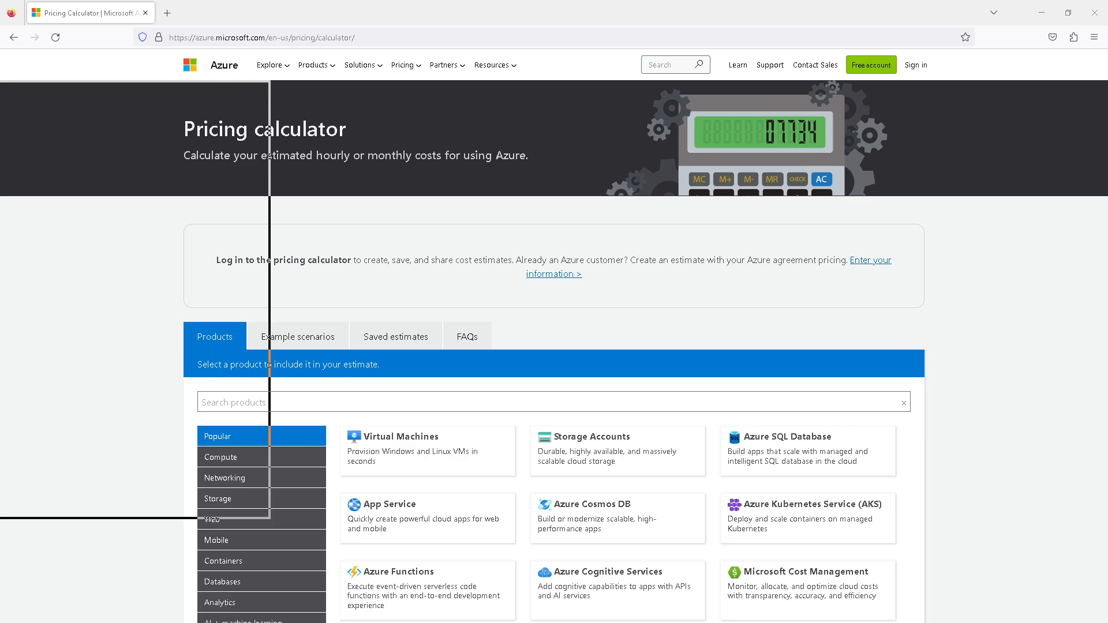
{"action": "left_click_drag", "start_coordinate": [0, 86], "coordinate": [426, 103]}
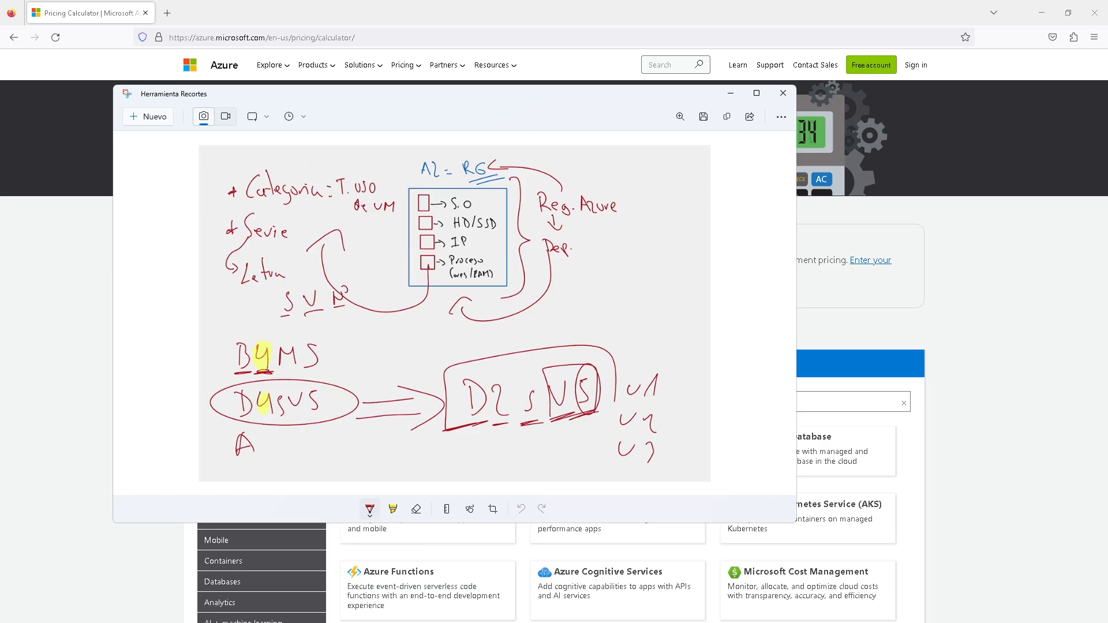
{"action": "left_click", "coordinate": [730, 93]}
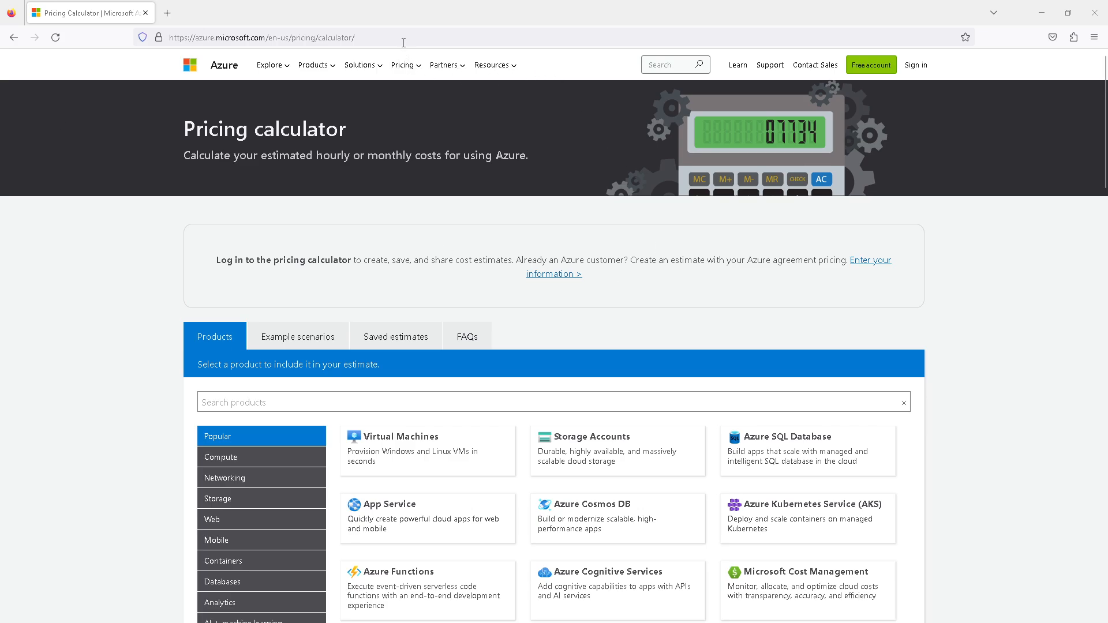
Display the pricing calculator in full screen and look over its product search, categories and popular products
{"action": "scroll", "coordinate": [635, 254], "scroll_direction": "down", "scroll_amount": 2}
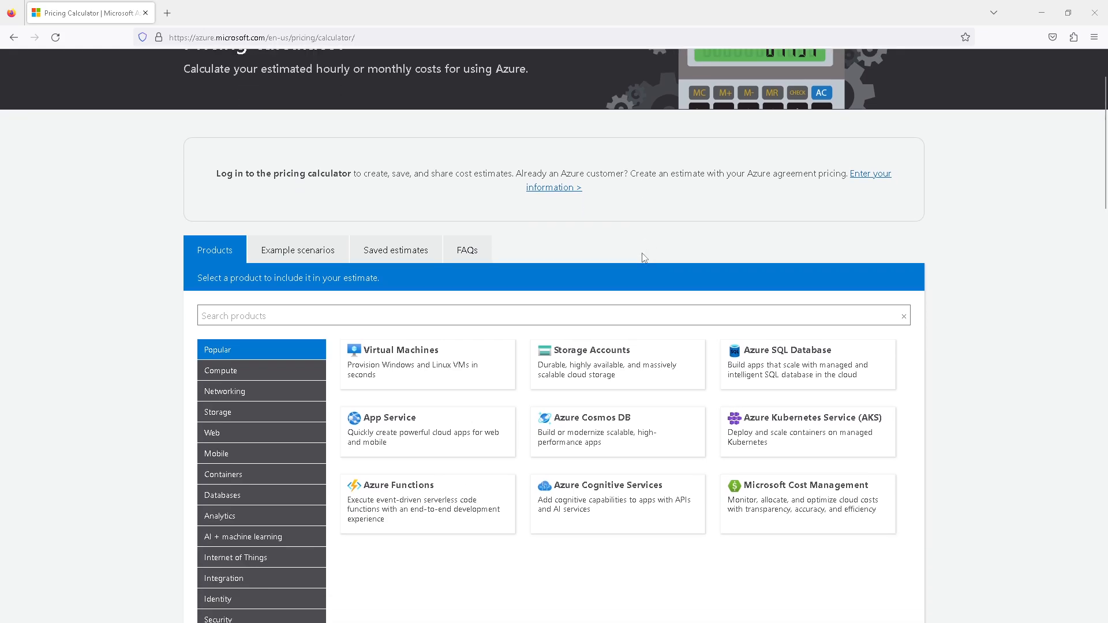
{"action": "scroll", "coordinate": [643, 254], "scroll_direction": "down", "scroll_amount": 2}
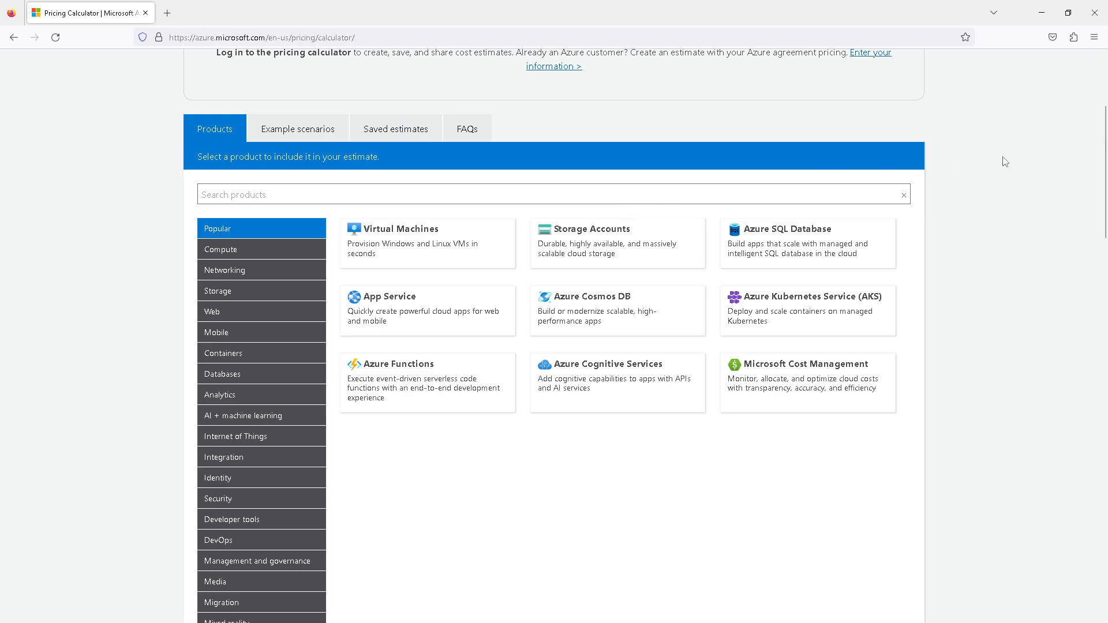
{"action": "key", "text": "F11"}
{"action": "scroll", "coordinate": [865, 230], "scroll_direction": "up", "scroll_amount": 2}
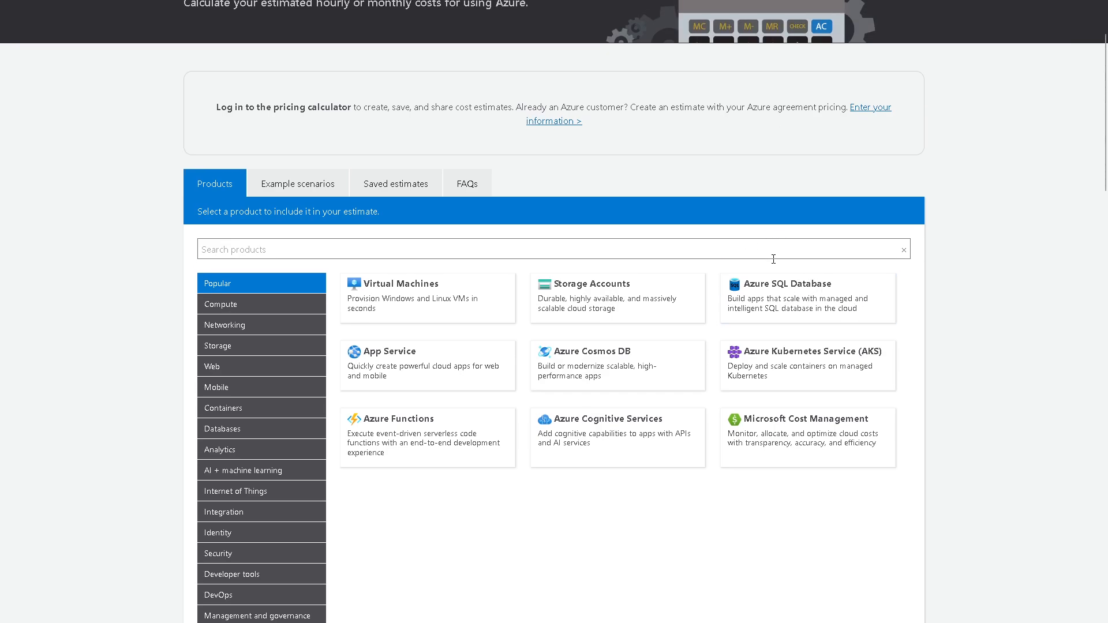
{"action": "scroll", "coordinate": [774, 258], "scroll_direction": "up", "scroll_amount": 1}
{"action": "scroll", "coordinate": [774, 263], "scroll_direction": "down", "scroll_amount": 1}
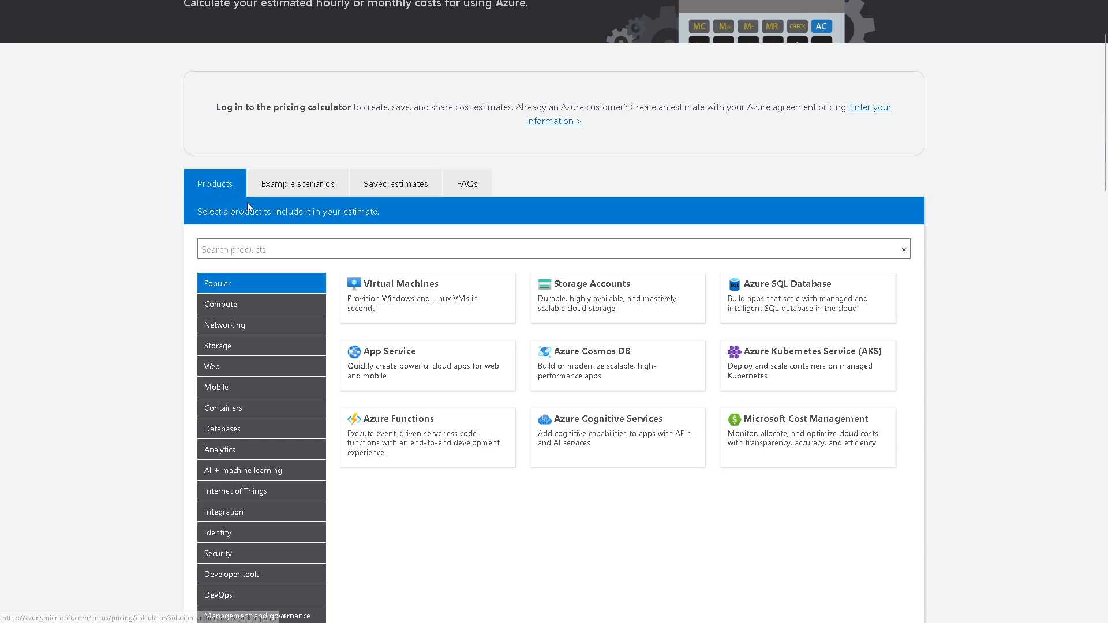
{"action": "scroll", "coordinate": [290, 312], "scroll_direction": "down", "scroll_amount": 5}
{"action": "scroll", "coordinate": [289, 210], "scroll_direction": "up", "scroll_amount": 4}
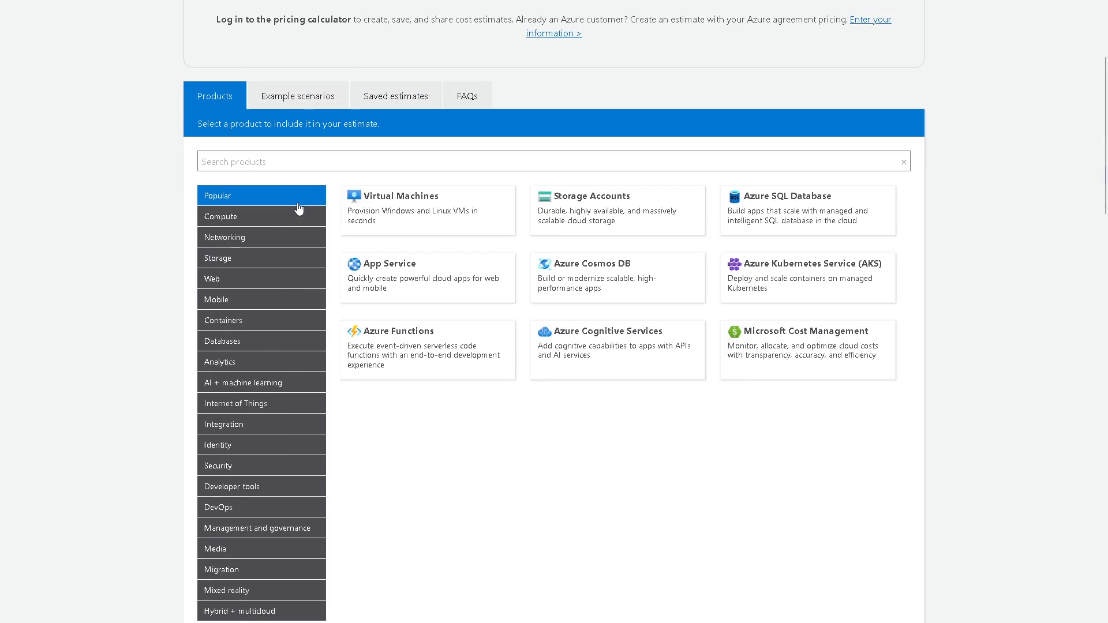
Change the pricing calculator's website language to Español
{"action": "scroll", "coordinate": [297, 208], "scroll_direction": "down", "scroll_amount": 11}
{"action": "scroll", "coordinate": [284, 237], "scroll_direction": "up", "scroll_amount": 3}
{"action": "scroll", "coordinate": [273, 267], "scroll_direction": "down", "scroll_amount": 12}
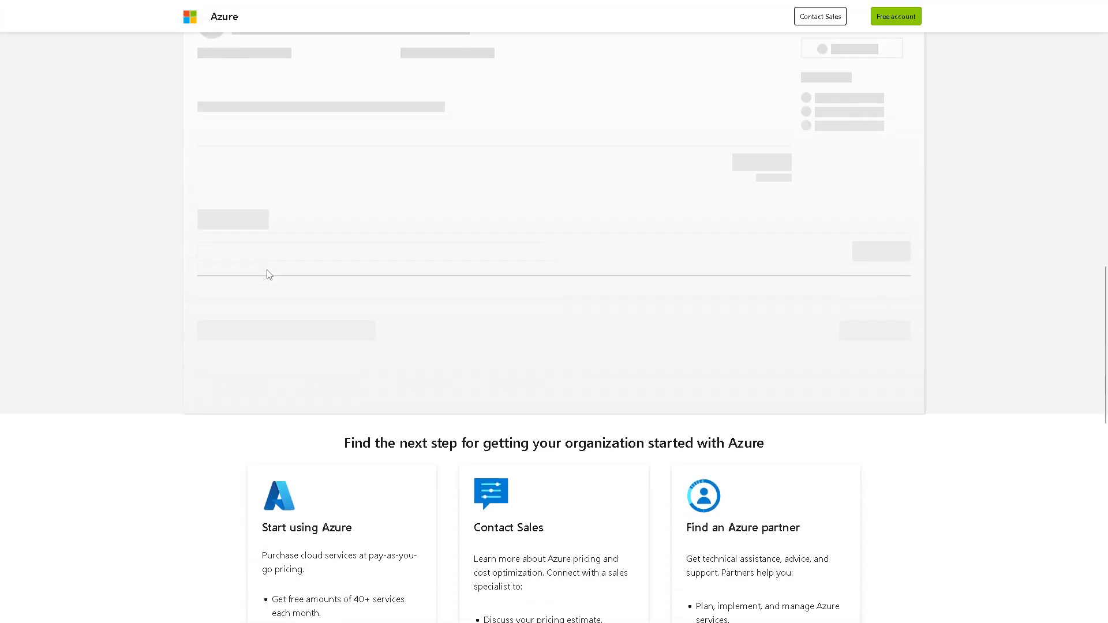
{"action": "scroll", "coordinate": [267, 277], "scroll_direction": "down", "scroll_amount": 6}
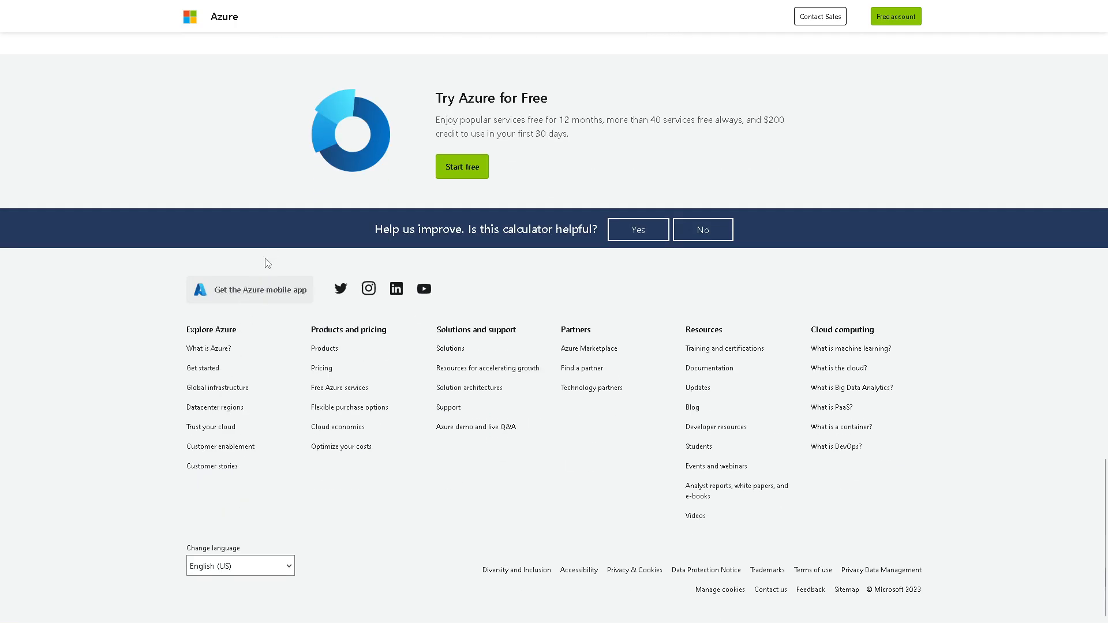
{"action": "left_click", "coordinate": [239, 574]}
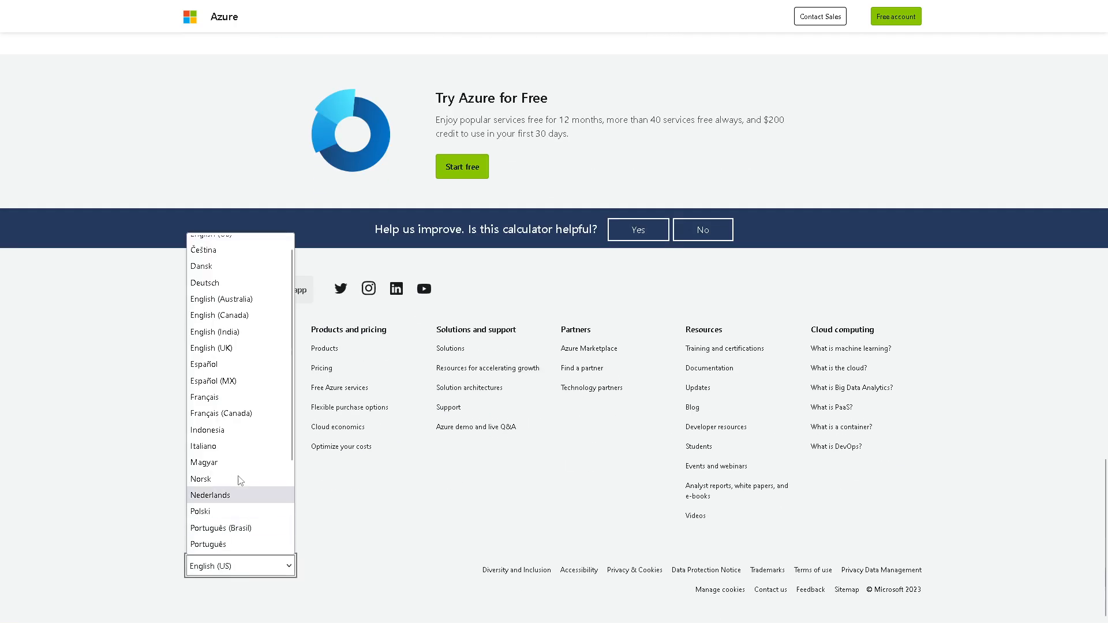
{"action": "left_click", "coordinate": [244, 385]}
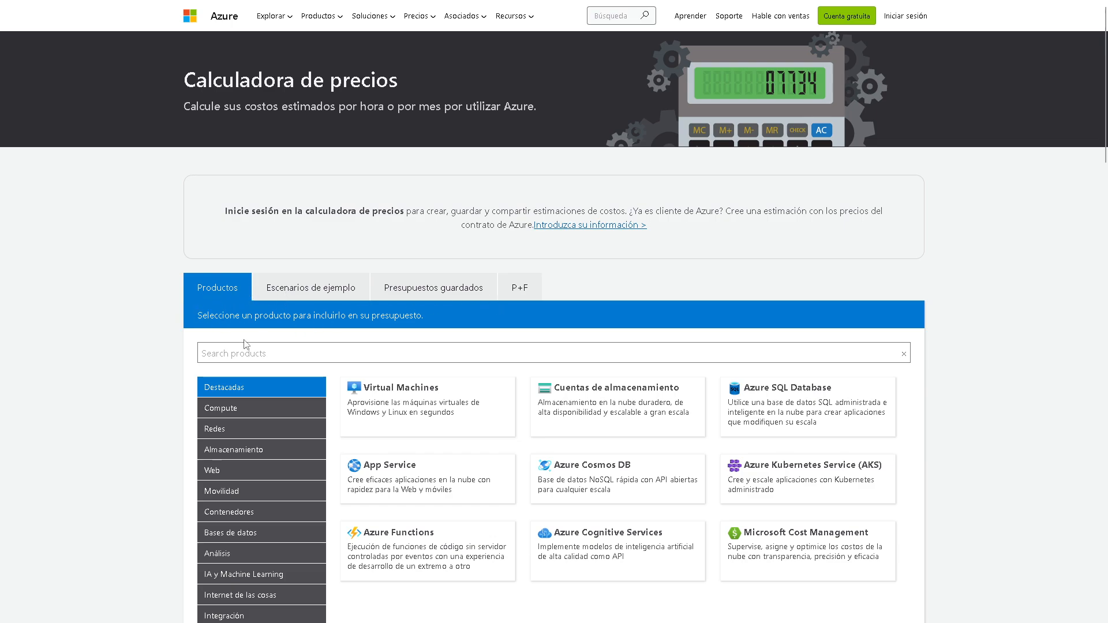
Review the example scenarios, including CI/CD para Azure Web Apps and Análisis en tiempo real
{"action": "scroll", "coordinate": [223, 296], "scroll_direction": "down", "scroll_amount": 1}
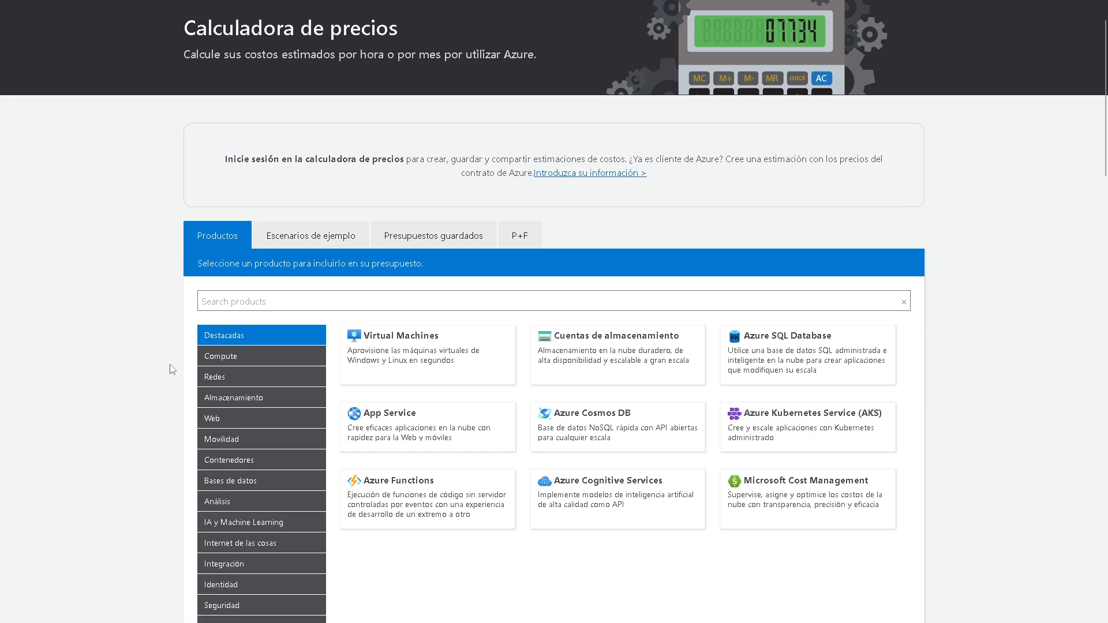
{"action": "scroll", "coordinate": [279, 492], "scroll_direction": "down", "scroll_amount": 1}
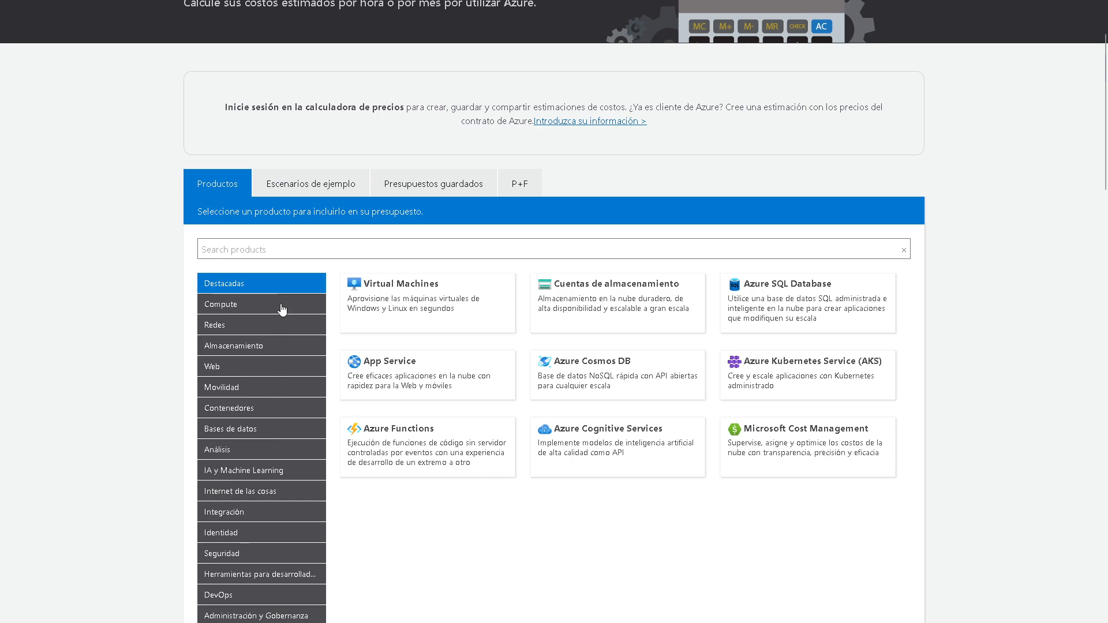
{"action": "left_click", "coordinate": [327, 184]}
{"action": "scroll", "coordinate": [537, 334], "scroll_direction": "down", "scroll_amount": 1}
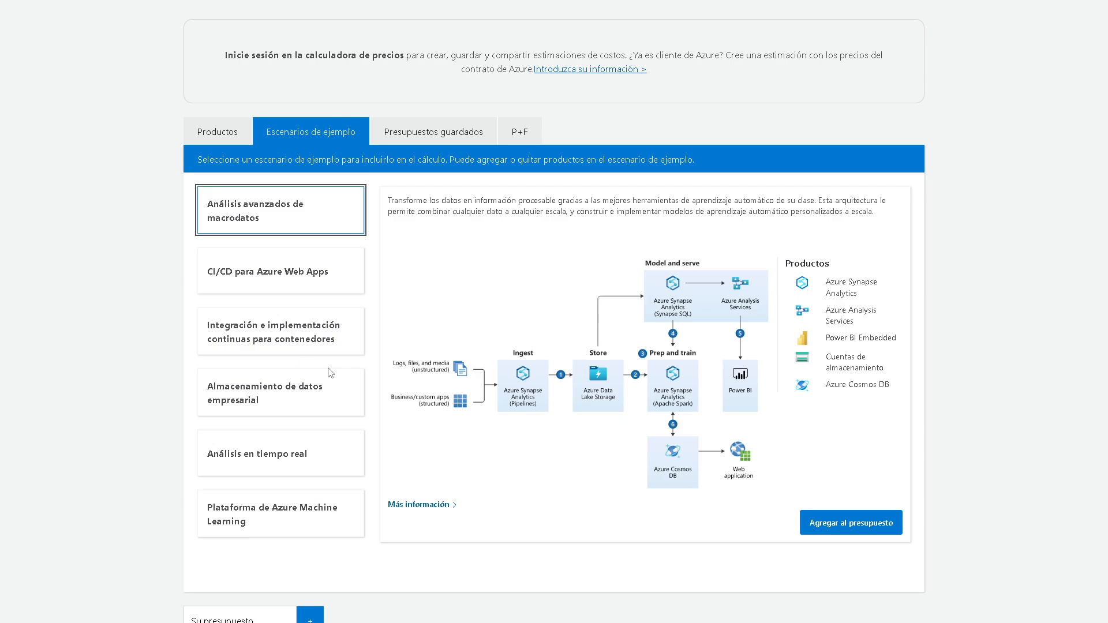
{"action": "left_click", "coordinate": [314, 275]}
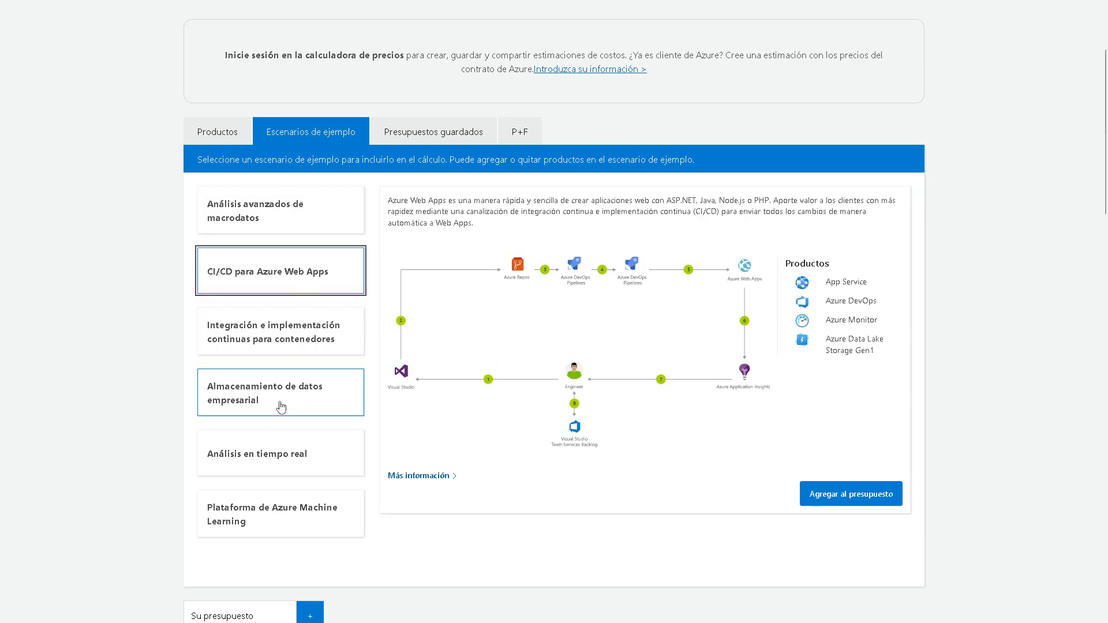
{"action": "left_click", "coordinate": [268, 474]}
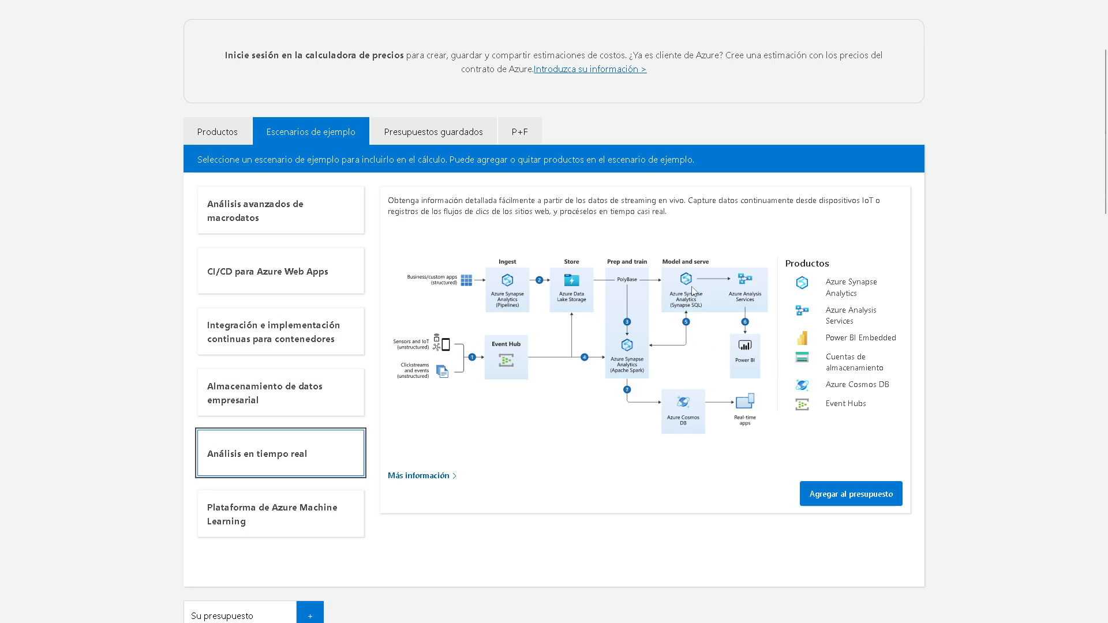
View the saved estimates section and read through the pricing calculator's frequently asked questions
{"action": "left_click", "coordinate": [429, 139]}
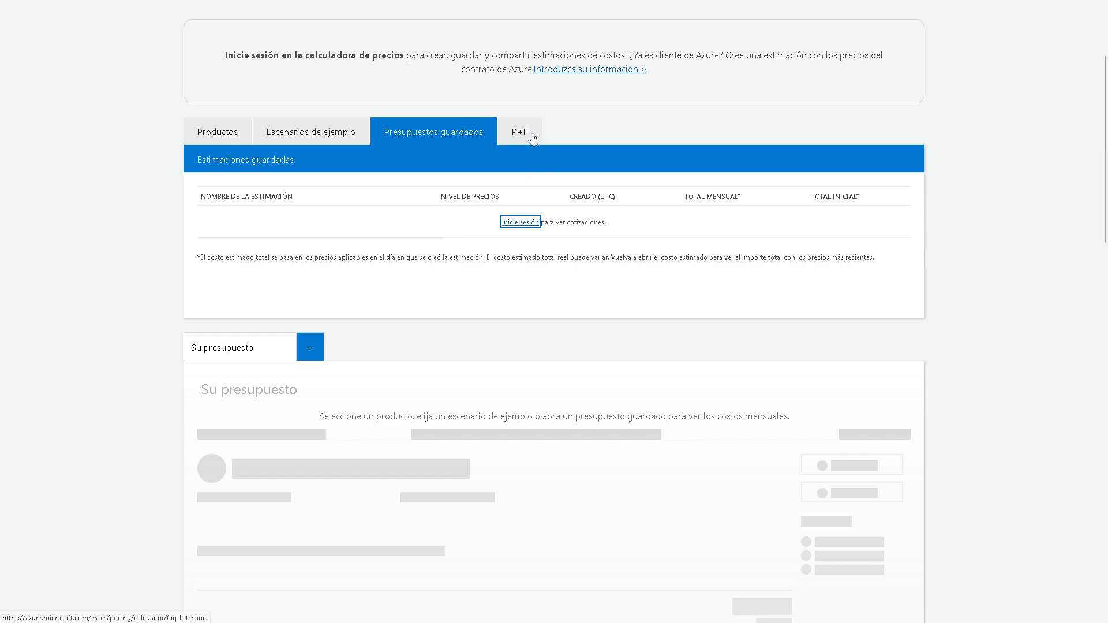
{"action": "left_click", "coordinate": [534, 137]}
{"action": "scroll", "coordinate": [413, 246], "scroll_direction": "down", "scroll_amount": 3}
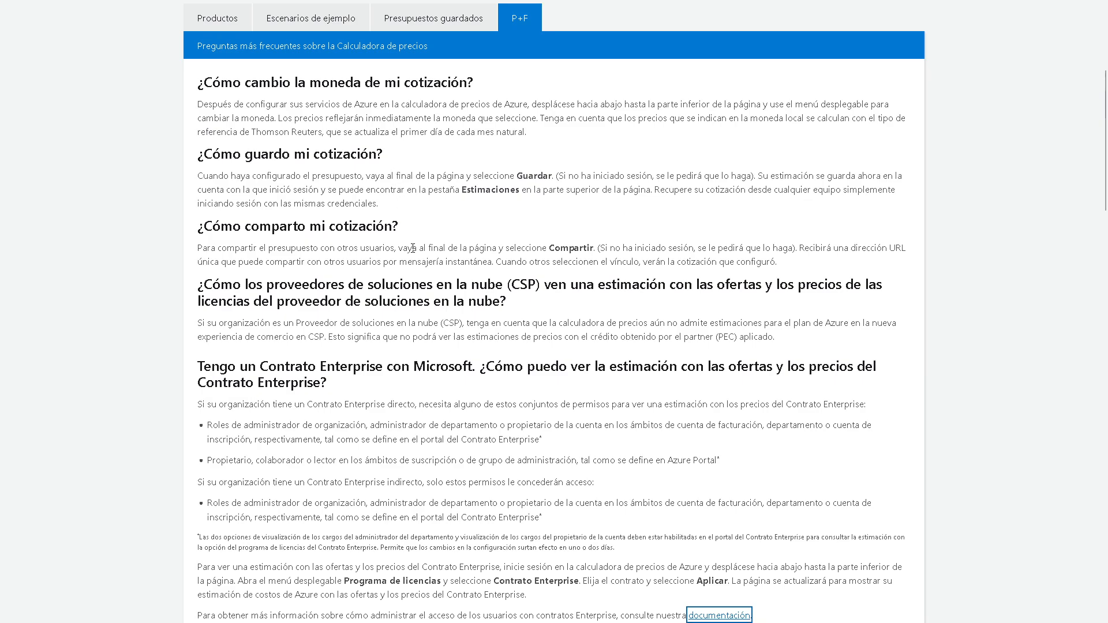
Return to the Productos catalogue and look over its category list and featured products
{"action": "scroll", "coordinate": [410, 295], "scroll_direction": "up", "scroll_amount": 6}
{"action": "left_click", "coordinate": [234, 180]}
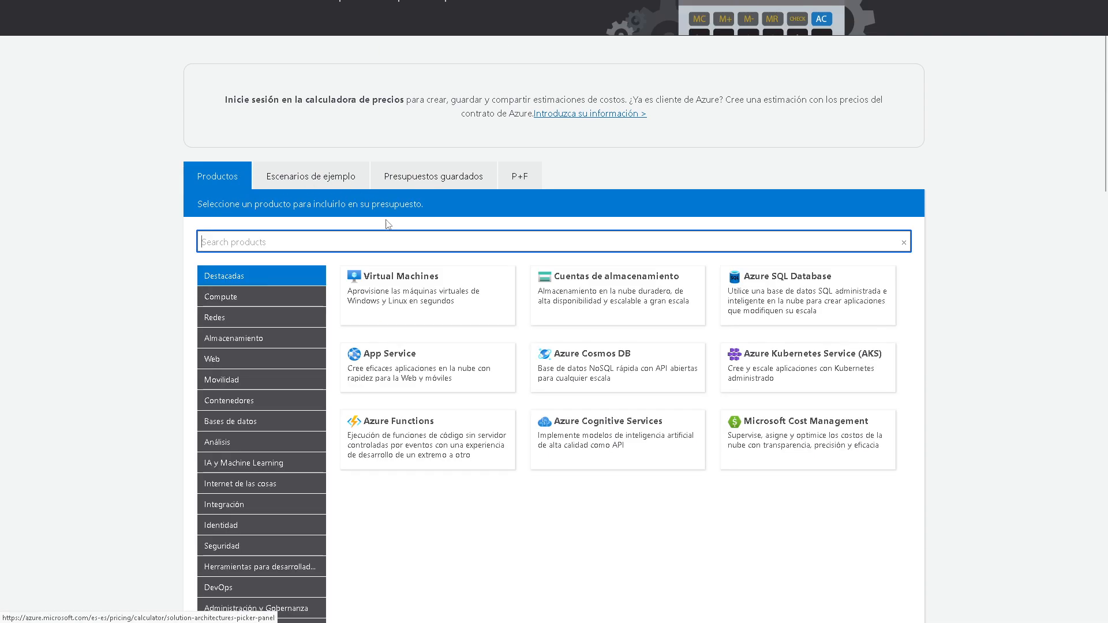
{"action": "scroll", "coordinate": [358, 199], "scroll_direction": "down", "scroll_amount": 1}
{"action": "scroll", "coordinate": [358, 206], "scroll_direction": "down", "scroll_amount": 2}
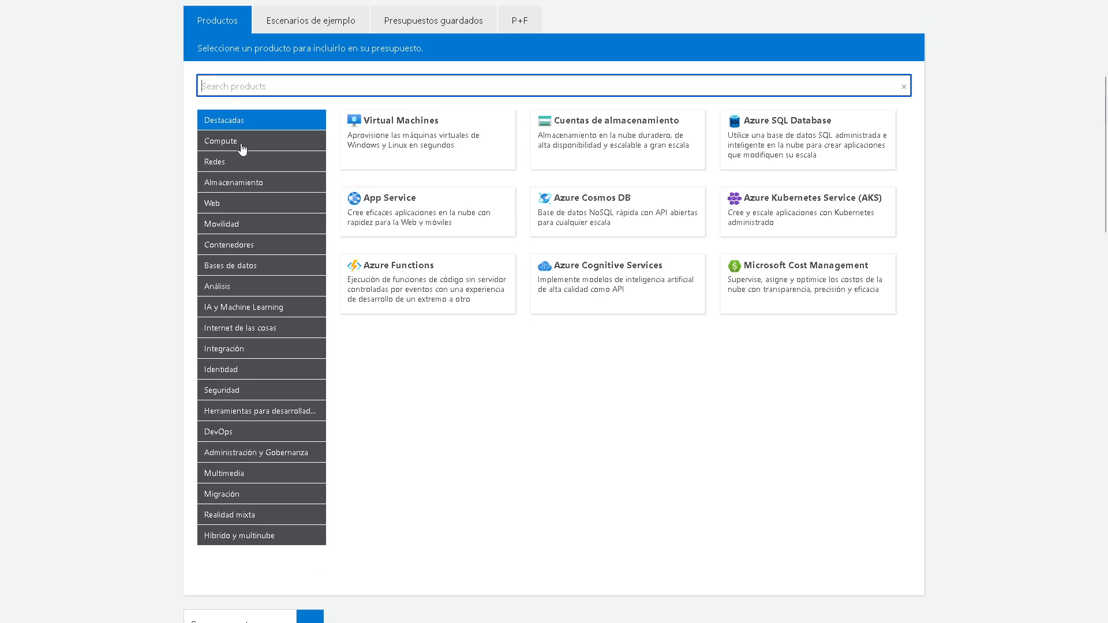
{"action": "scroll", "coordinate": [227, 202], "scroll_direction": "up", "scroll_amount": 1}
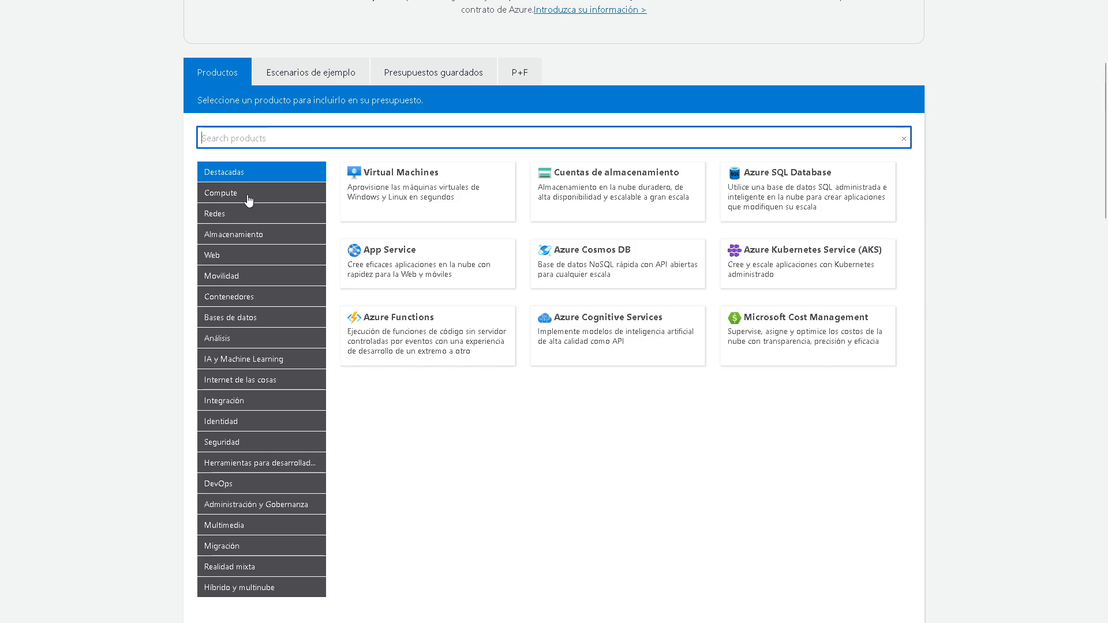
Browse the IA y Machine Learning, Administración y Gobernanza, Multimedia, Migración, Destacadas and Compute product categories
{"action": "left_click", "coordinate": [255, 362]}
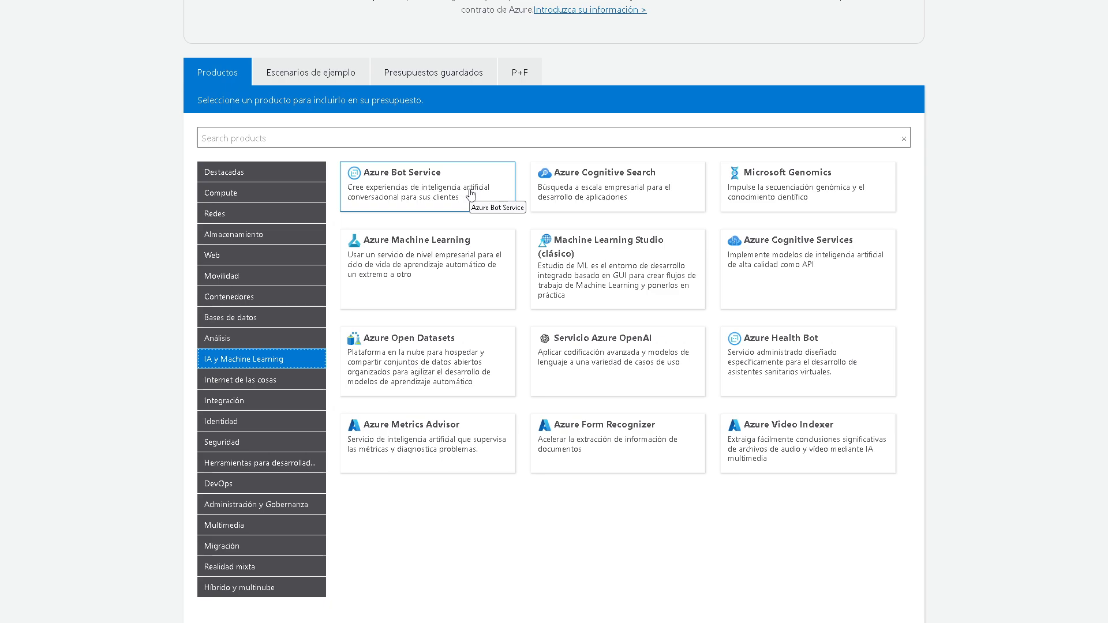
{"action": "left_click", "coordinate": [248, 511]}
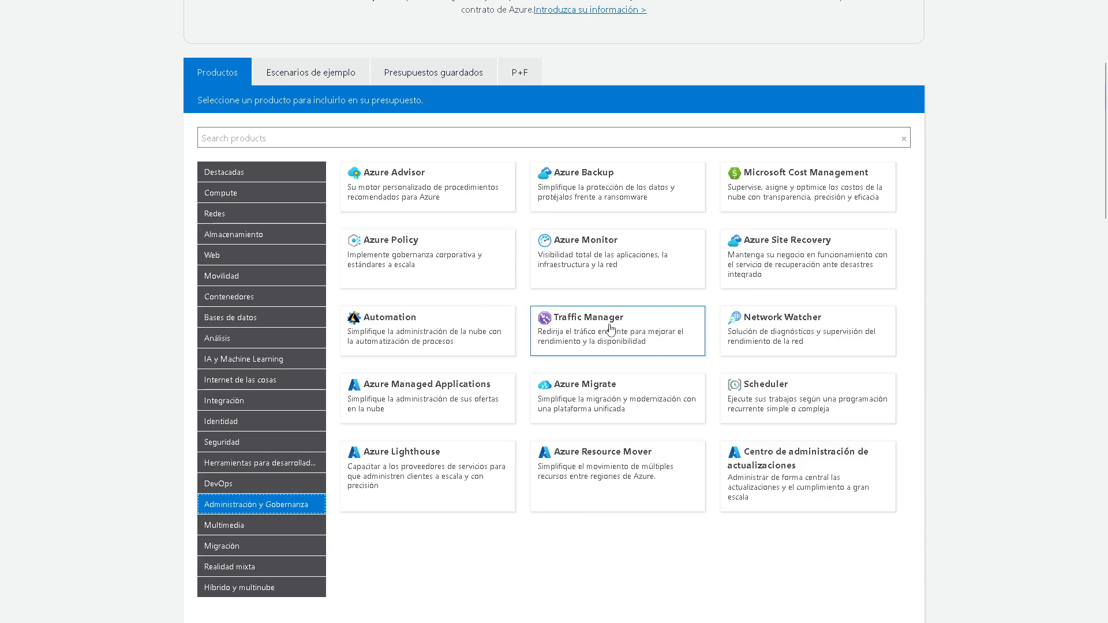
{"action": "left_click", "coordinate": [245, 526]}
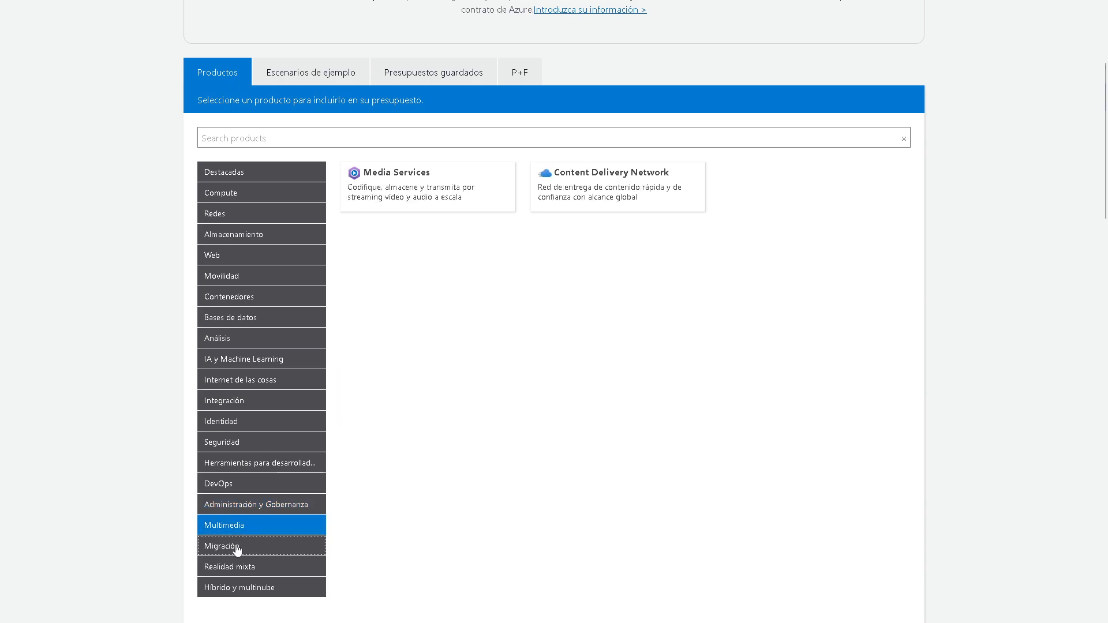
{"action": "left_click", "coordinate": [245, 546]}
{"action": "left_click", "coordinate": [266, 176]}
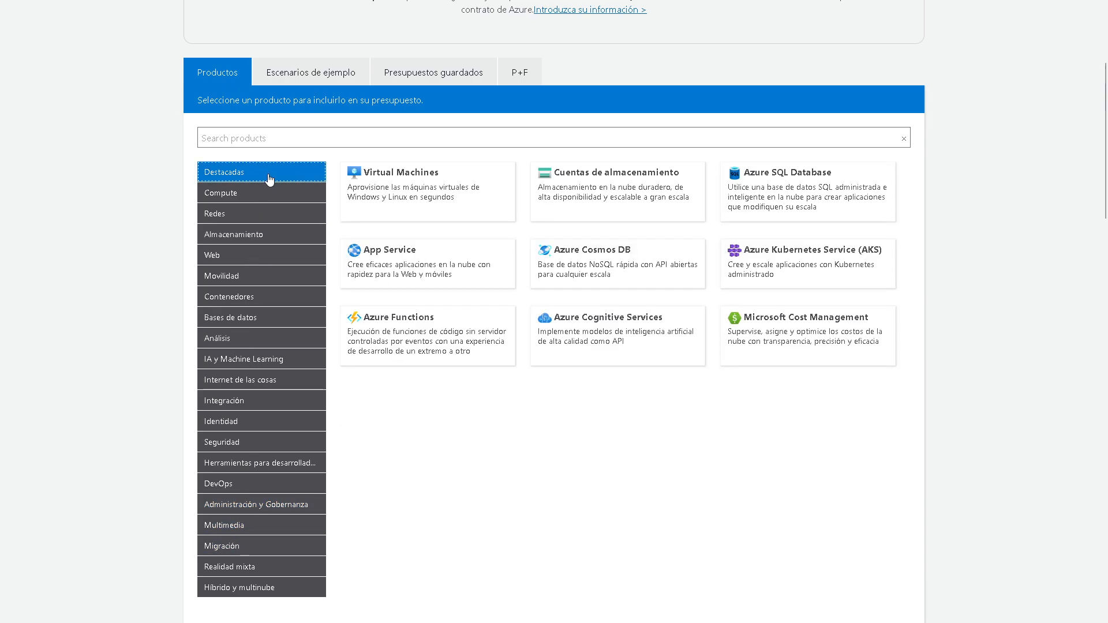
{"action": "left_click", "coordinate": [248, 198]}
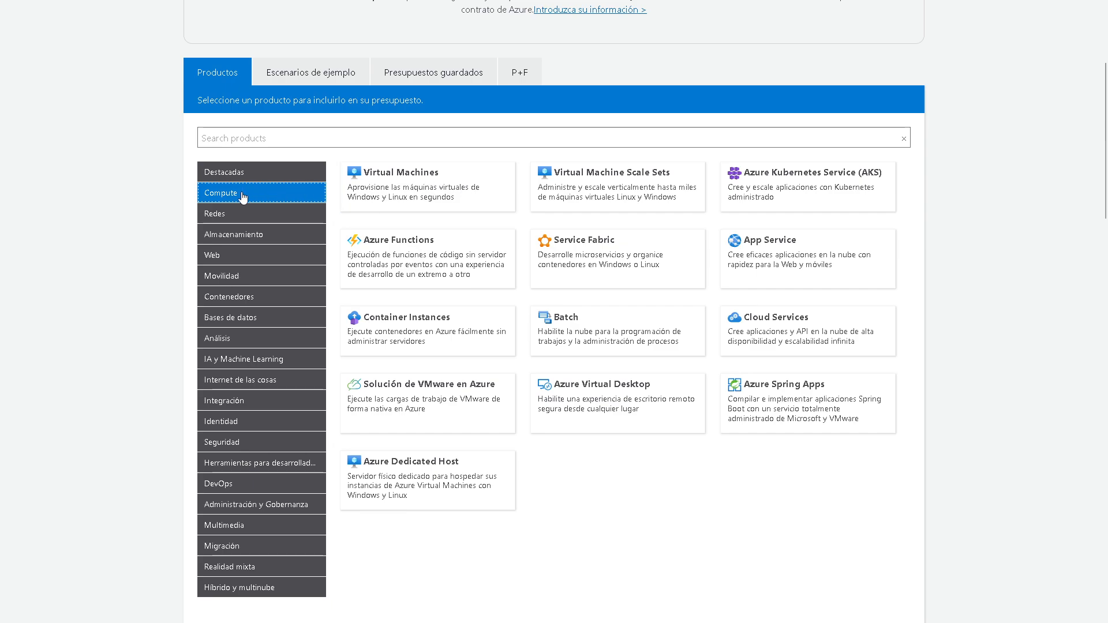
Search the products for "virtua", add Virtual Machines to the estimate and bring its configuration form into view
{"action": "left_click", "coordinate": [429, 135]}
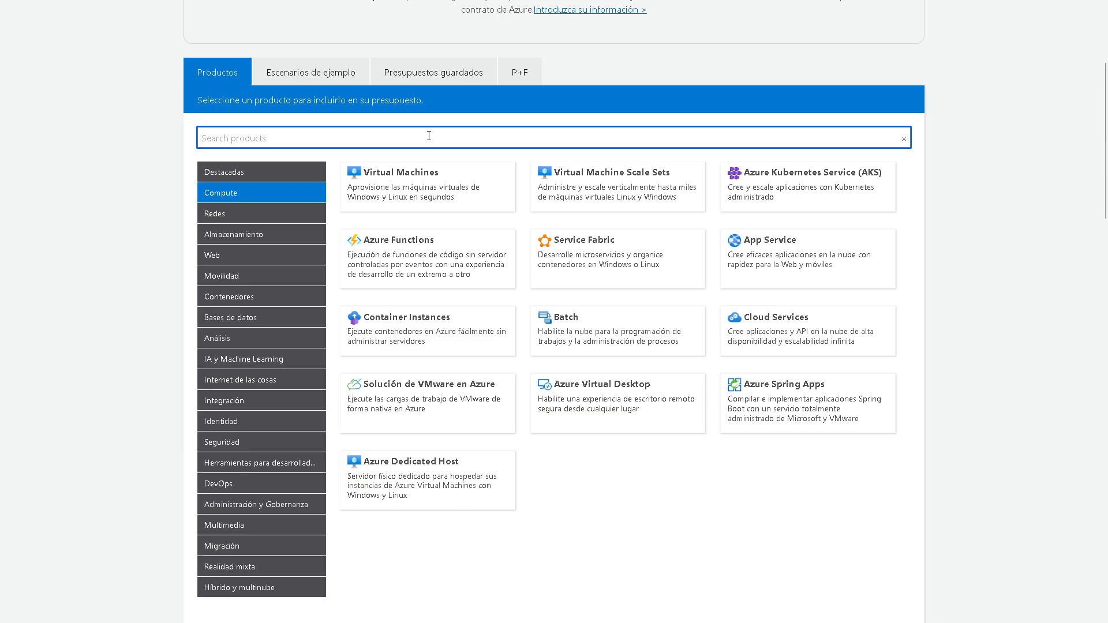
{"action": "type", "text": "virtua"}
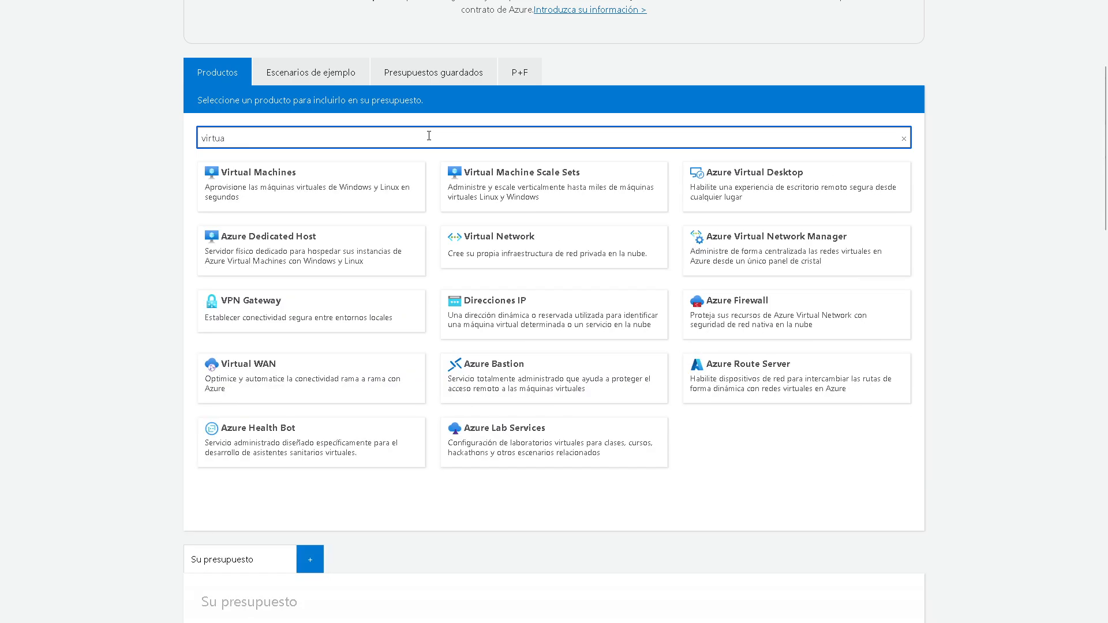
{"action": "left_click", "coordinate": [365, 173]}
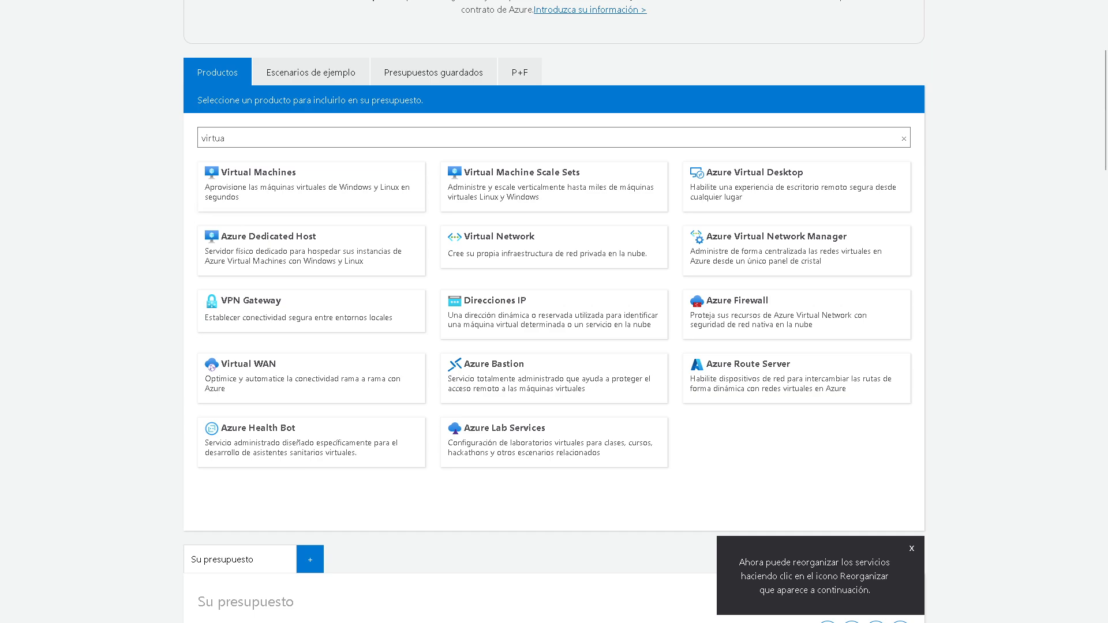
{"action": "scroll", "coordinate": [995, 502], "scroll_direction": "up", "scroll_amount": 1}
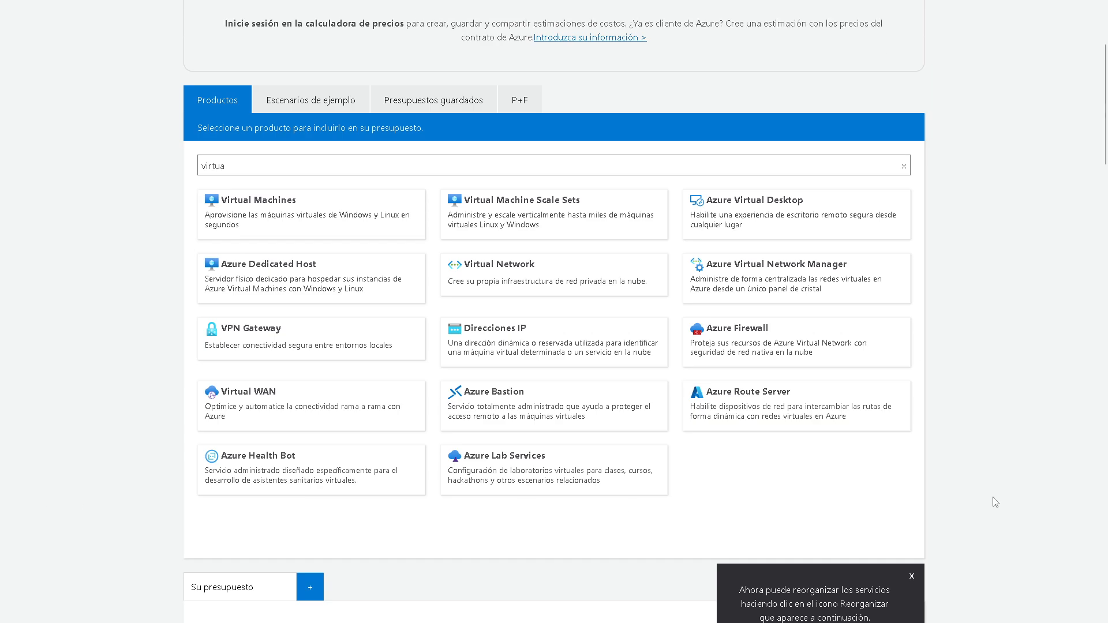
{"action": "left_click", "coordinate": [912, 577]}
{"action": "scroll", "coordinate": [833, 494], "scroll_direction": "down", "scroll_amount": 8}
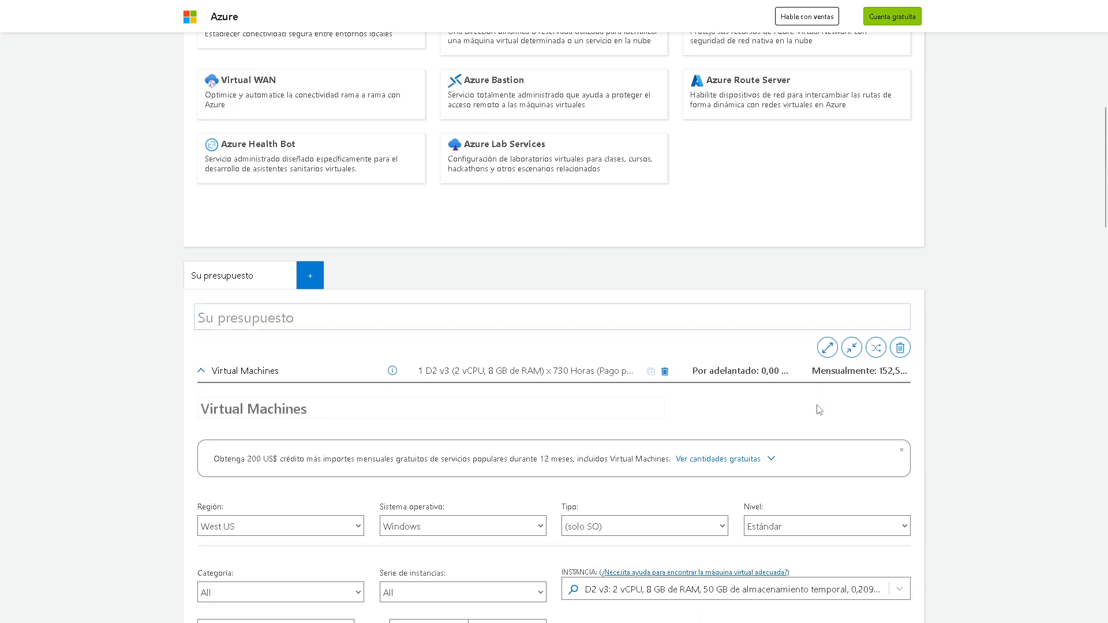
{"action": "scroll", "coordinate": [819, 407], "scroll_direction": "down", "scroll_amount": 3}
{"action": "scroll", "coordinate": [820, 404], "scroll_direction": "up", "scroll_amount": 1}
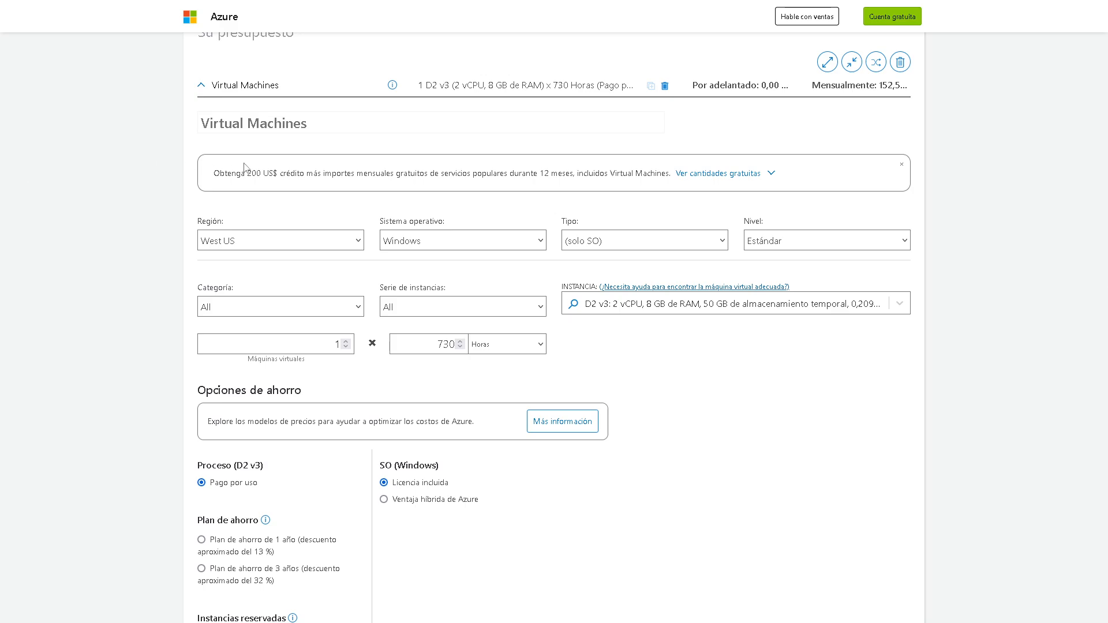
Consult the VM components sketch briefly and set the virtual machine's region to North Europe
{"action": "key", "text": "alt+Tab"}
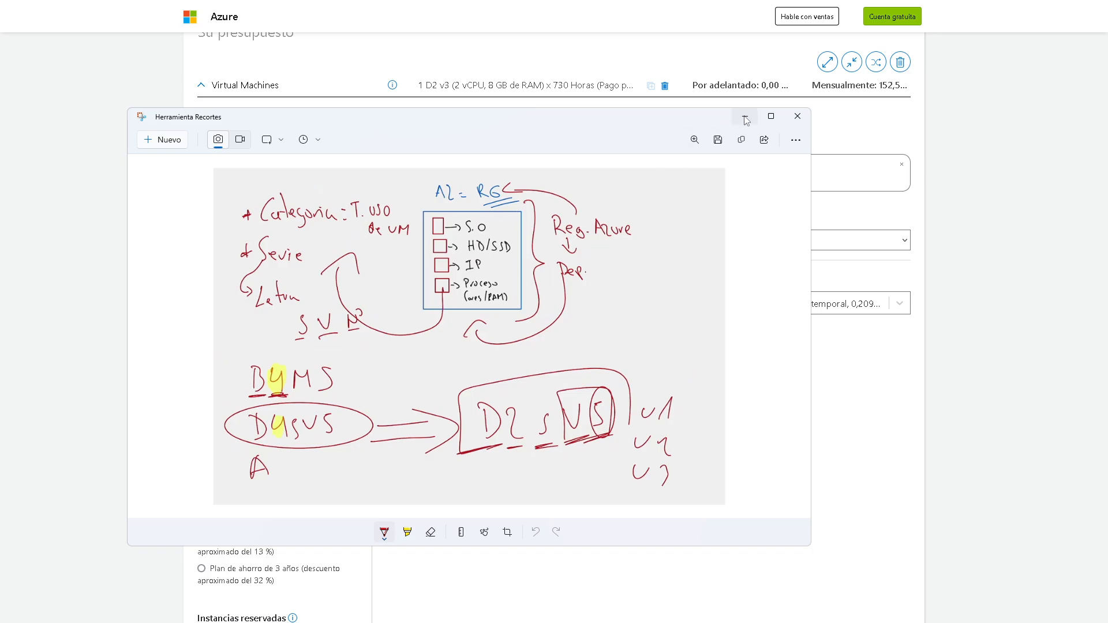
{"action": "left_click", "coordinate": [64, 138]}
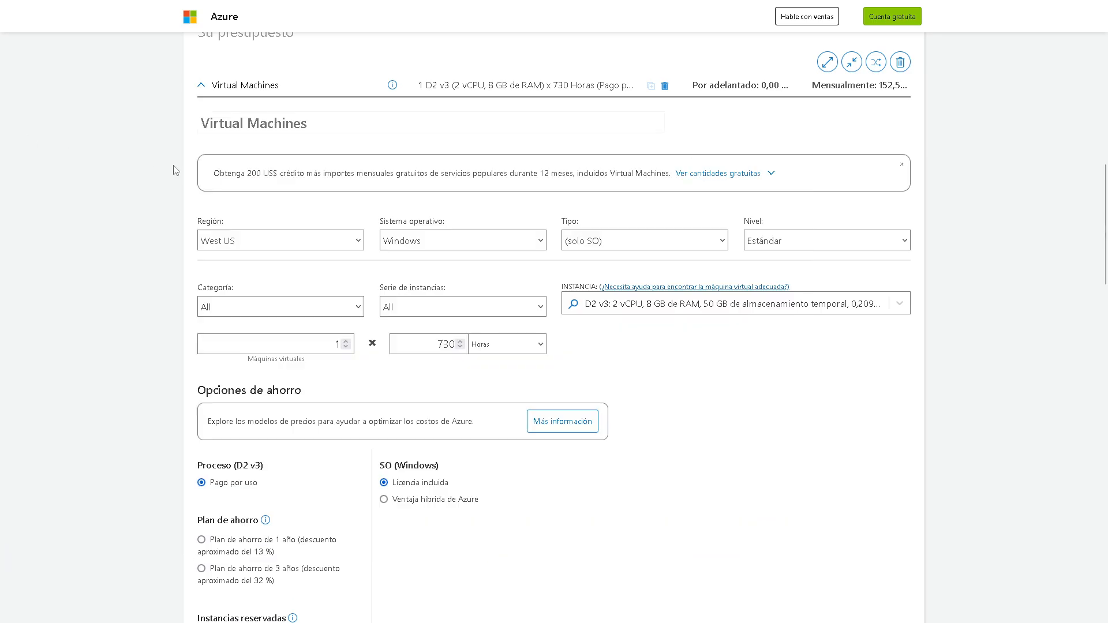
{"action": "left_click", "coordinate": [259, 245]}
{"action": "key", "text": "Down"}
{"action": "key", "text": "Down"}
{"action": "key", "text": "Down"}
{"action": "key", "text": "Down"}
{"action": "key", "text": "Down"}
{"action": "key", "text": "Down"}
{"action": "key", "text": "Down"}
{"action": "key", "text": "Down"}
{"action": "key", "text": "Down"}
{"action": "key", "text": "Down"}
{"action": "key", "text": "Down"}
{"action": "key", "text": "Down"}
{"action": "key", "text": "Down"}
{"action": "key", "text": "Down"}
{"action": "key", "text": "Down"}
{"action": "key", "text": "Down"}
{"action": "key", "text": "Down"}
{"action": "key", "text": "Down"}
{"action": "key", "text": "Down"}
{"action": "key", "text": "Down"}
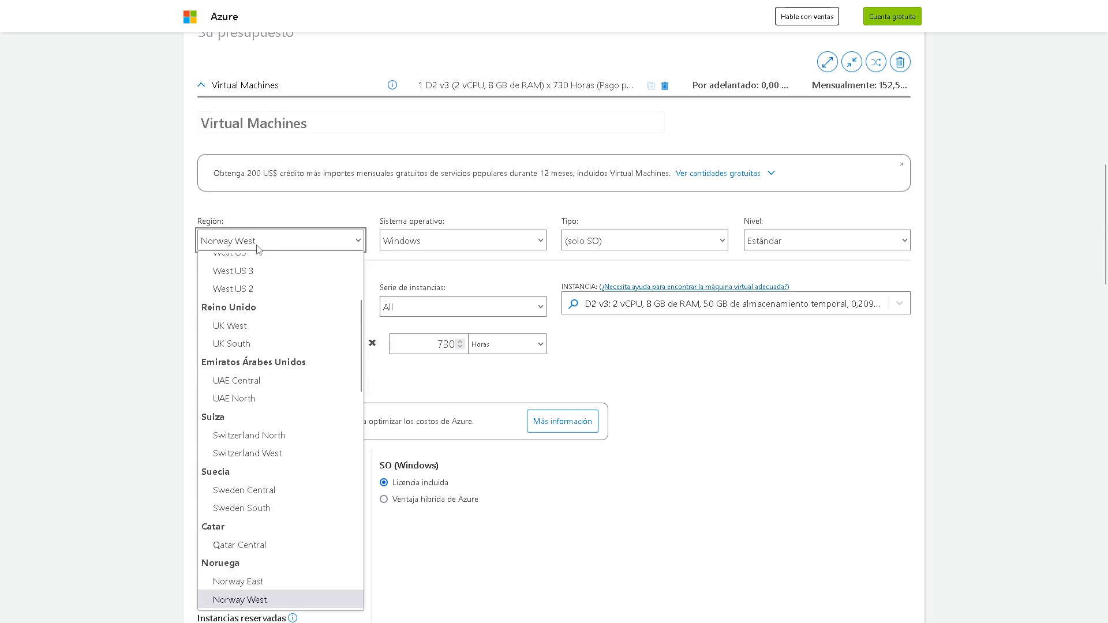
{"action": "key", "text": "Return"}
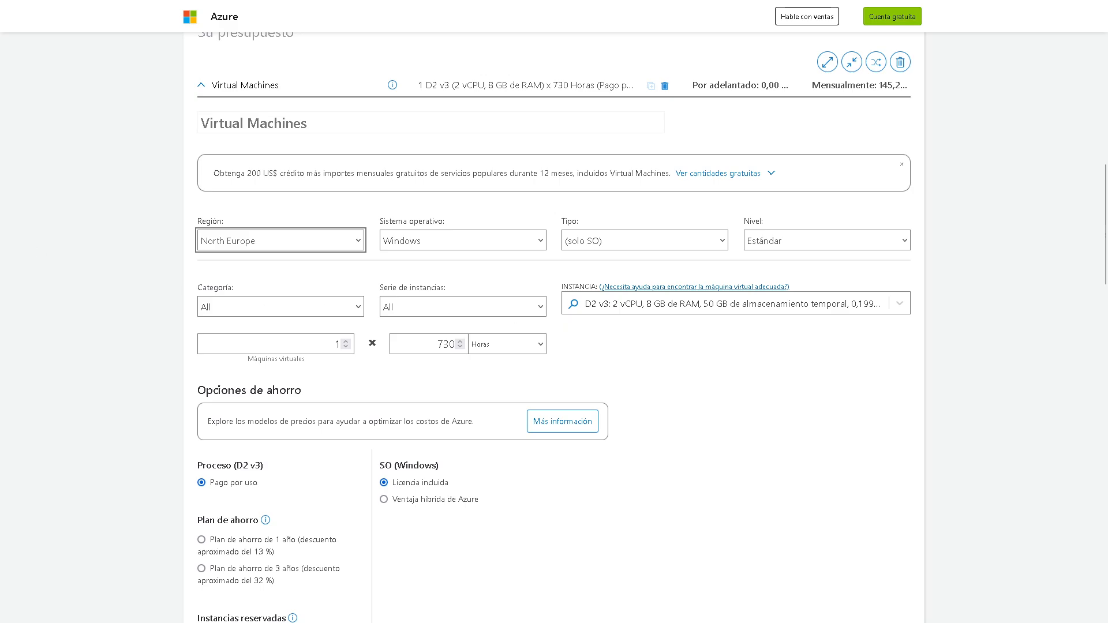
Refer back to the VM components sketch in Herramienta Recortes and keep Windows as the operating system
{"action": "key", "text": "alt+Tab"}
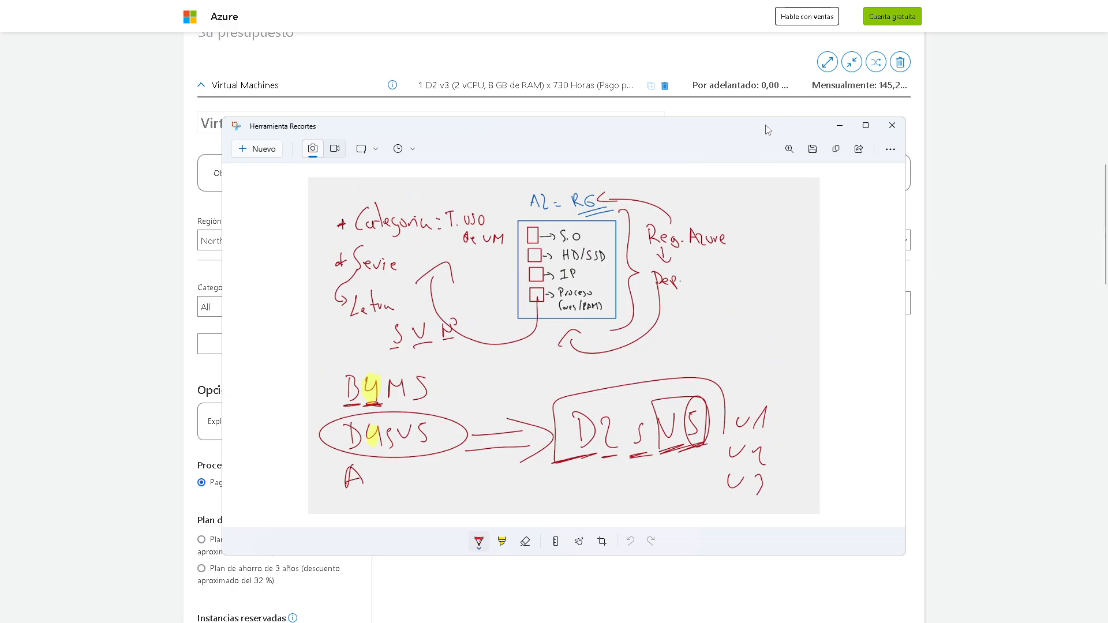
{"action": "left_click_drag", "start_coordinate": [766, 125], "coordinate": [0, 110]}
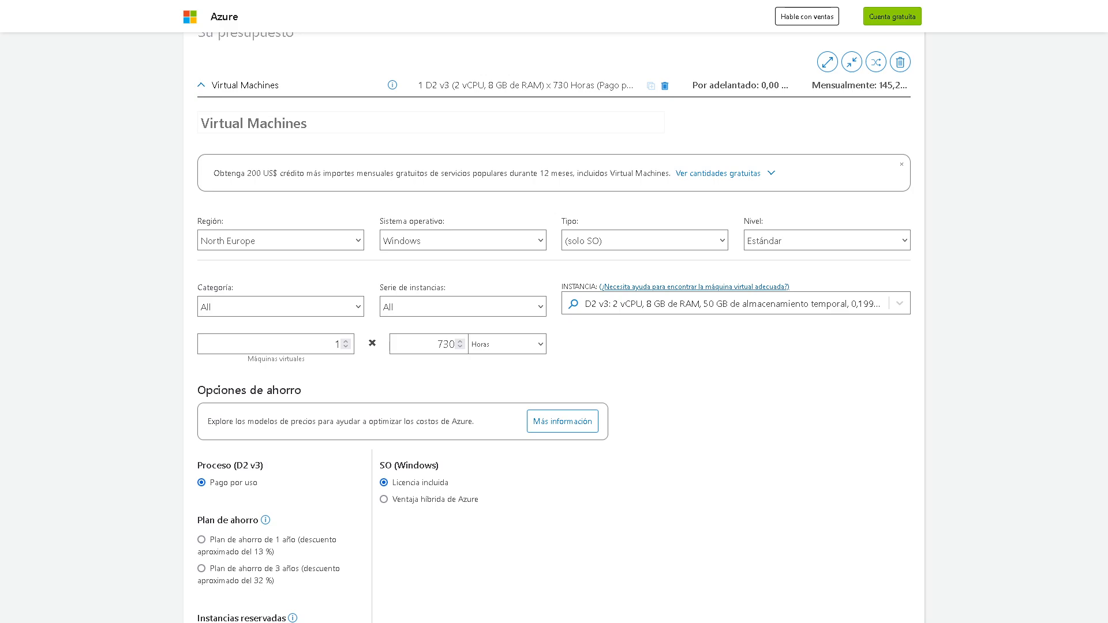
{"action": "left_click", "coordinate": [440, 241]}
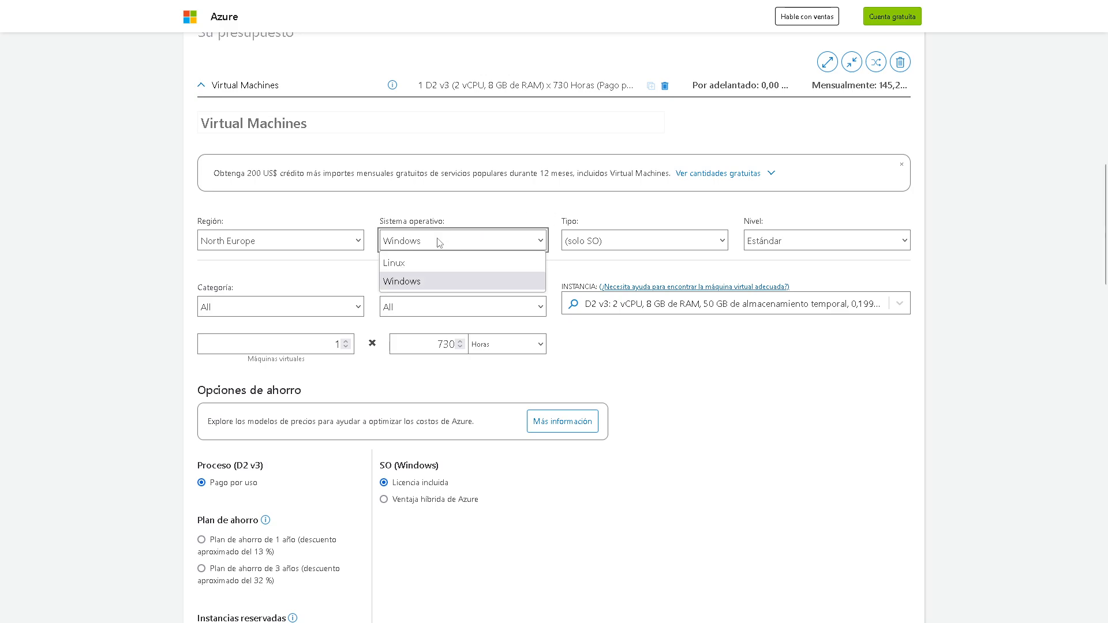
{"action": "left_click", "coordinate": [423, 283]}
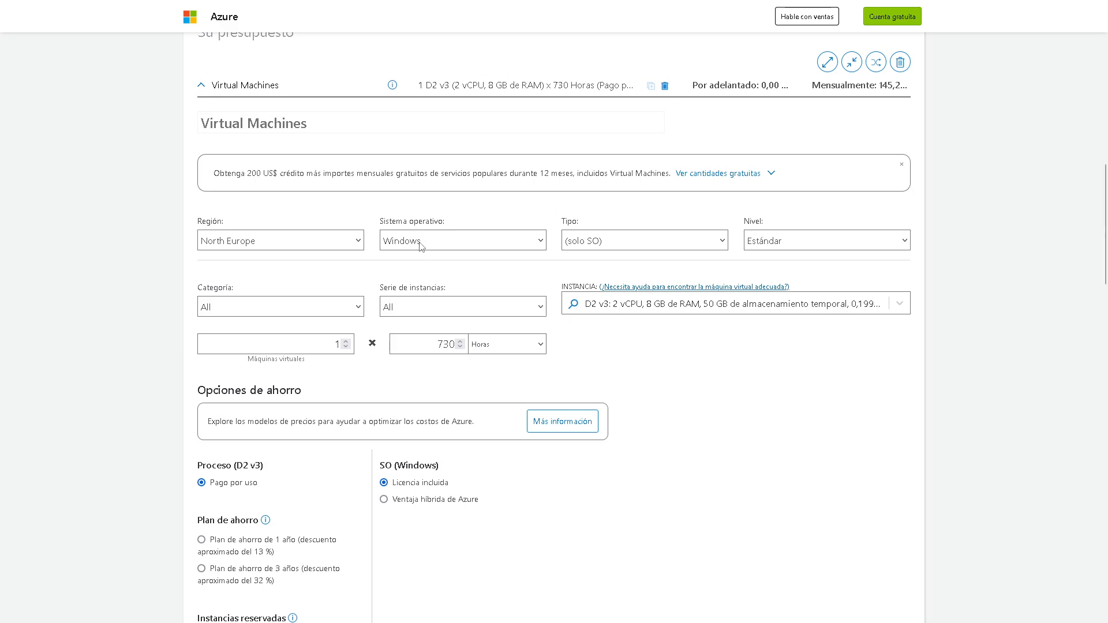
Examine the savings options and highlight the average monthly cost of the included Windows licence
{"action": "scroll", "coordinate": [413, 397], "scroll_direction": "down", "scroll_amount": 1}
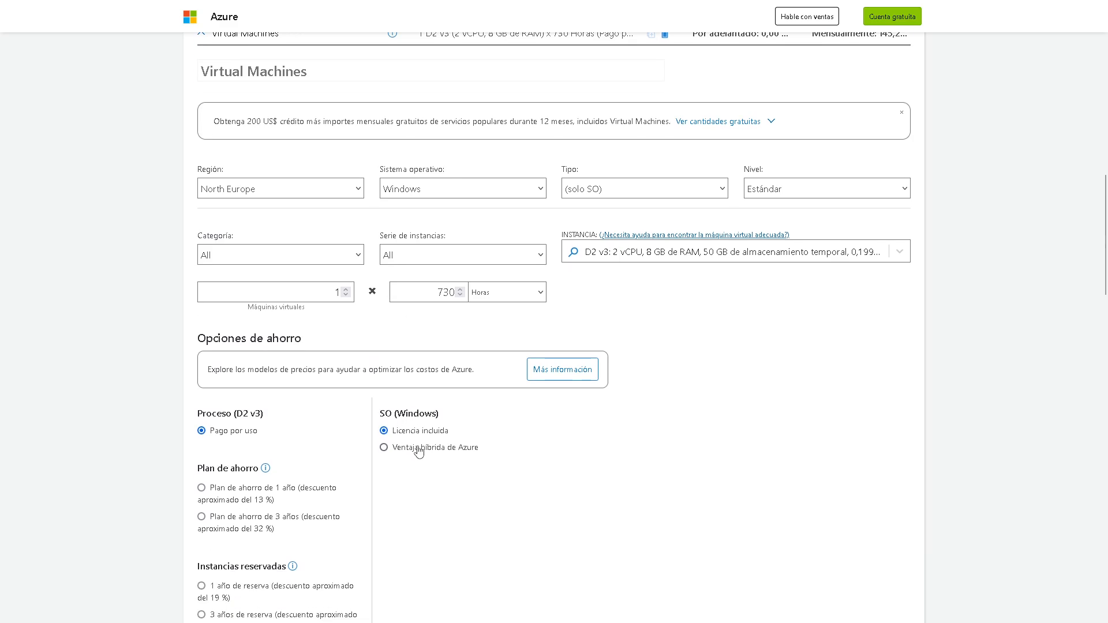
{"action": "scroll", "coordinate": [419, 451], "scroll_direction": "down", "scroll_amount": 2}
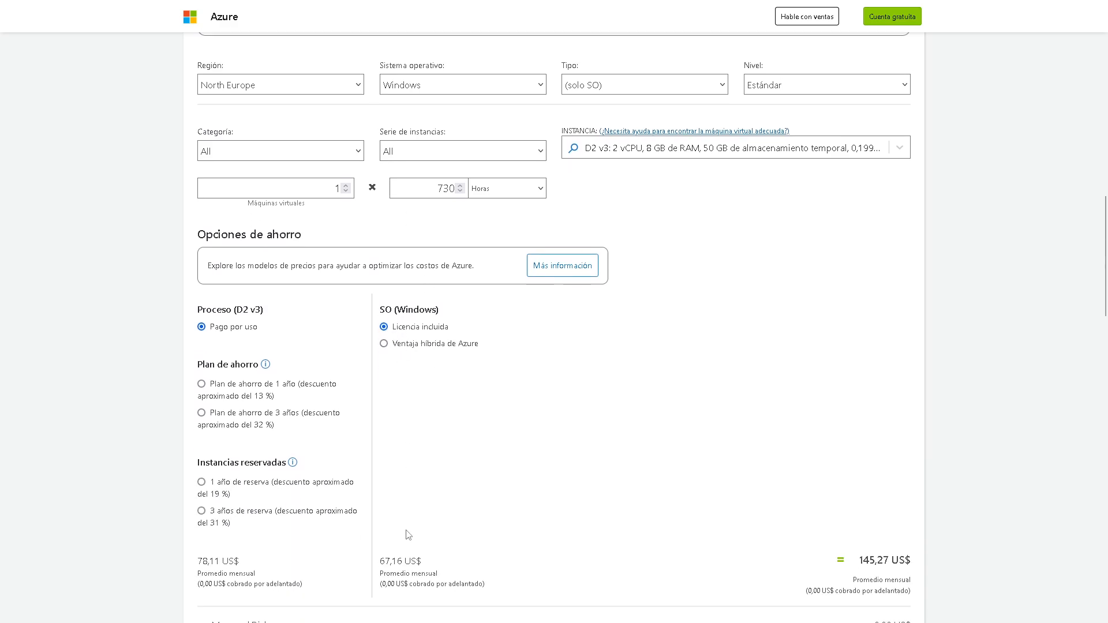
{"action": "left_click_drag", "start_coordinate": [422, 562], "coordinate": [380, 564]}
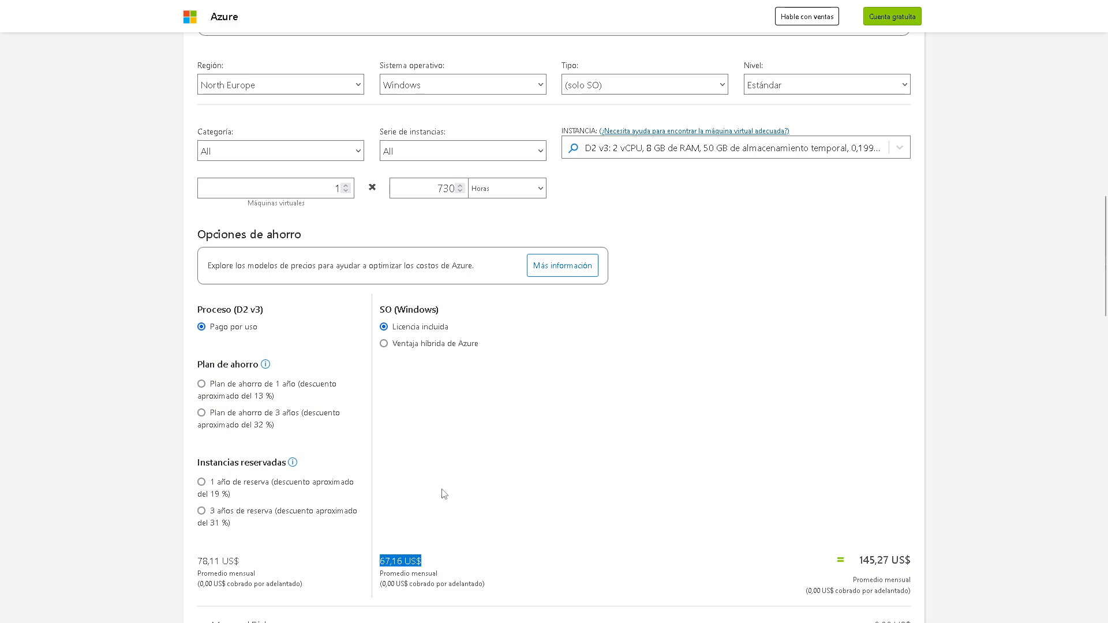
Change the operating system to Linux and the type to Red Hat Enterprise Linux con HA to compare costs
{"action": "left_click", "coordinate": [421, 90]}
{"action": "left_click", "coordinate": [409, 104]}
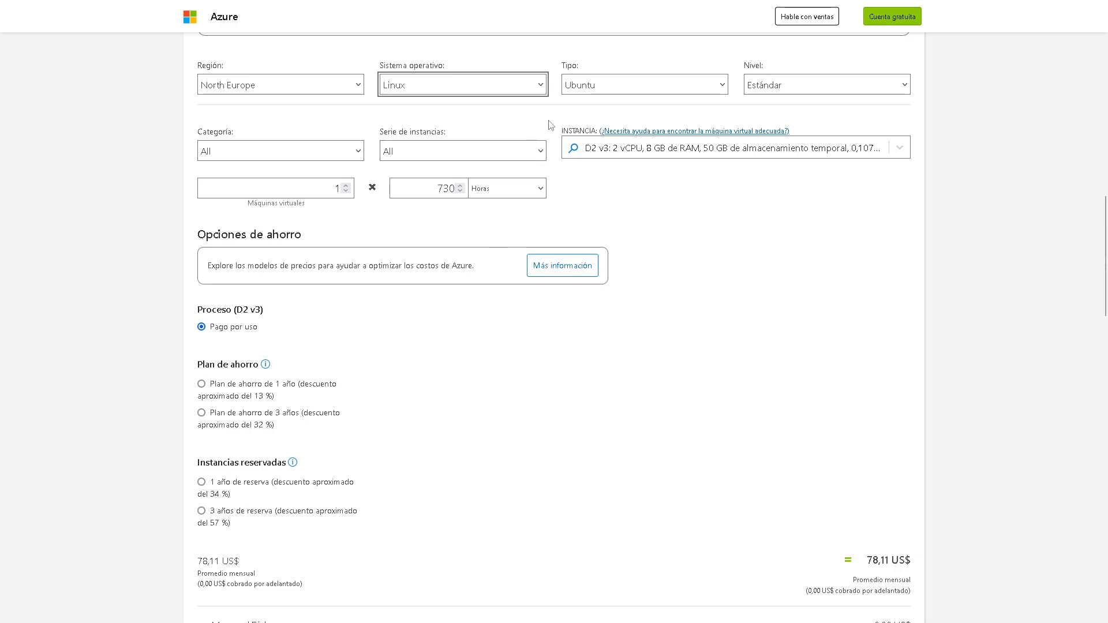
{"action": "left_click", "coordinate": [627, 89]}
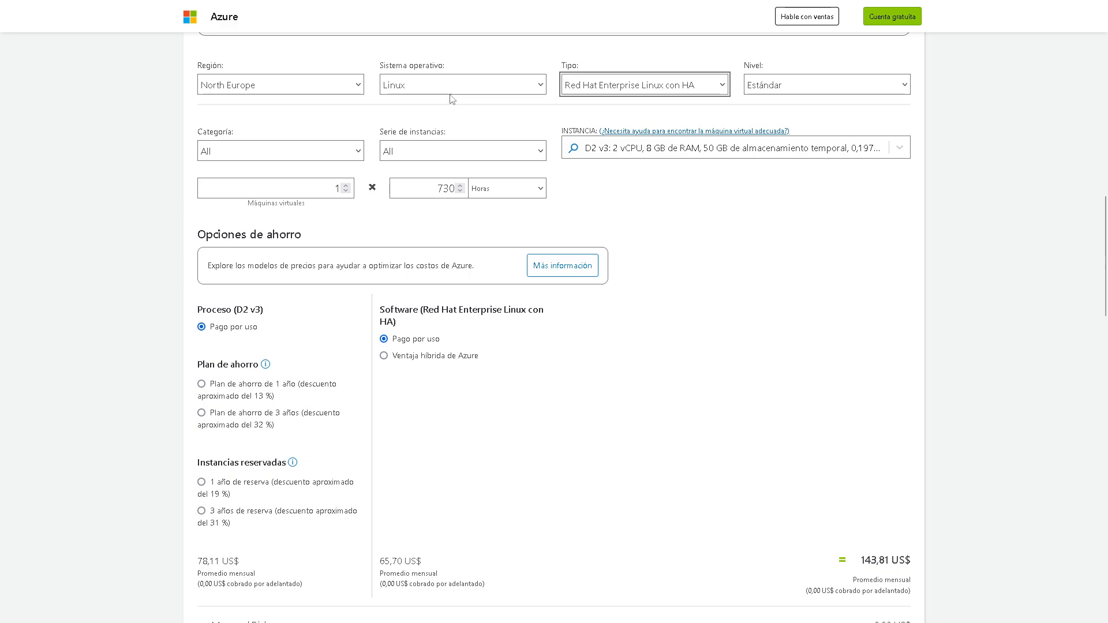
Return the virtual machine's operating system to Windows
{"action": "scroll", "coordinate": [438, 154], "scroll_direction": "up", "scroll_amount": 2}
{"action": "left_click", "coordinate": [430, 192]}
{"action": "left_click", "coordinate": [404, 228]}
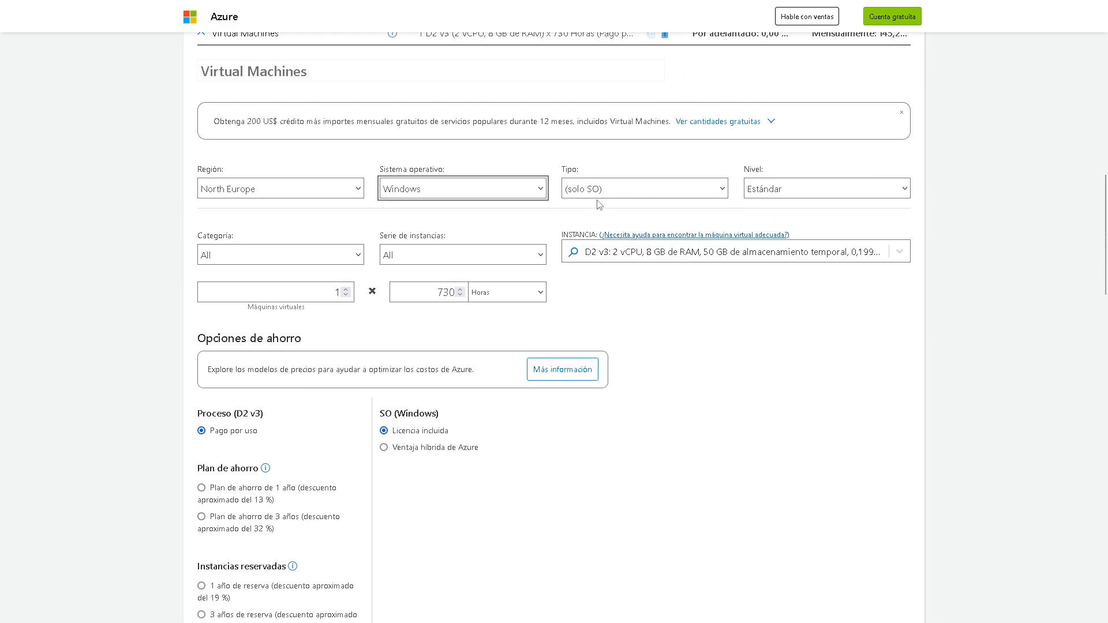
Try BizTalk as the Windows virtual machine's type, and replace it with SQL Server
{"action": "scroll", "coordinate": [619, 187], "scroll_direction": "down", "scroll_amount": 1}
{"action": "left_click", "coordinate": [613, 142]}
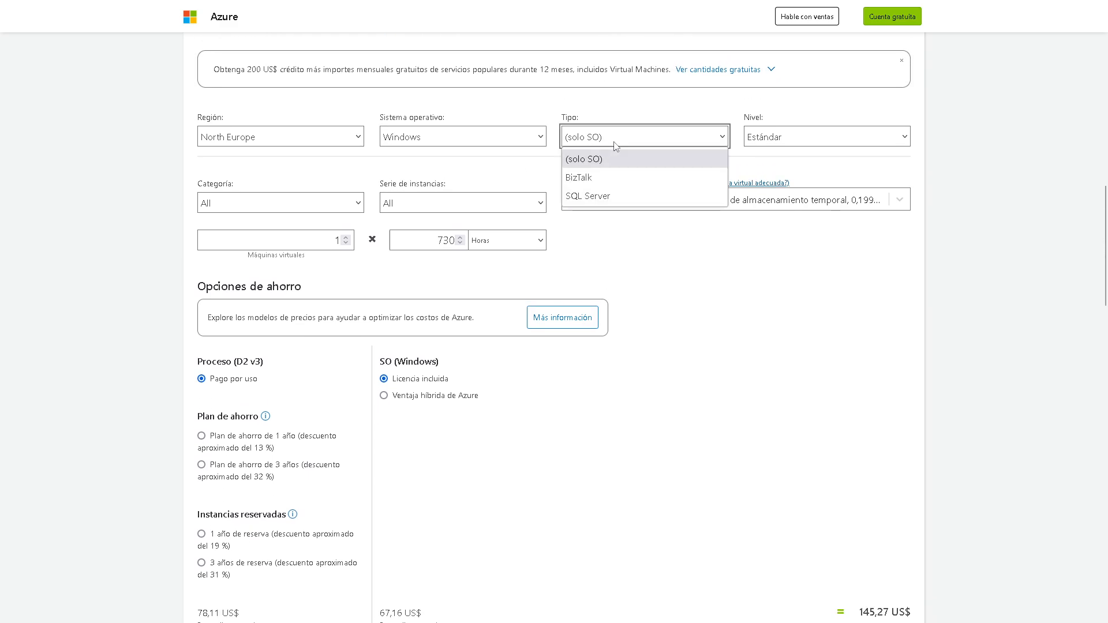
{"action": "left_click", "coordinate": [600, 177]}
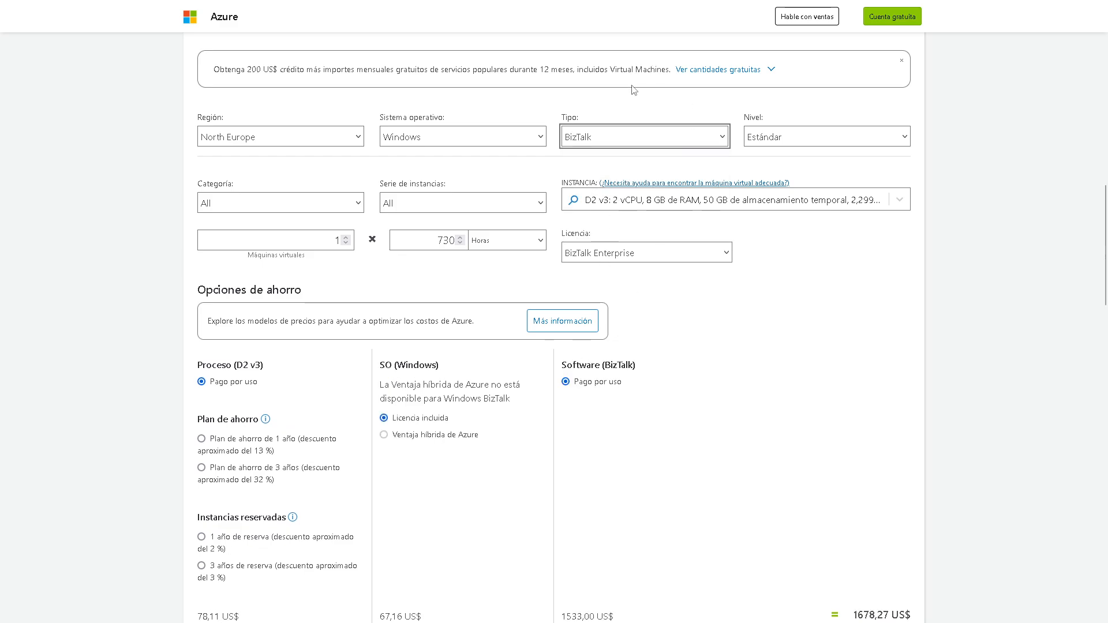
{"action": "left_click", "coordinate": [624, 137]}
{"action": "left_click", "coordinate": [599, 197]}
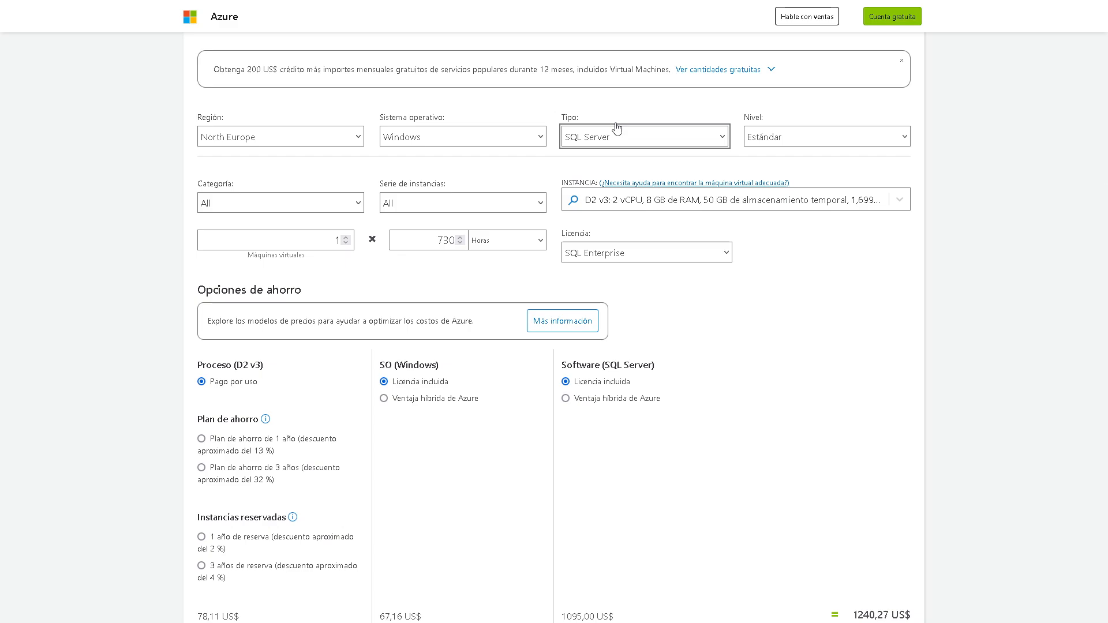
Examine the SQL Server software cost and the available SQL licence editions for the Windows virtual machine
{"action": "scroll", "coordinate": [617, 128], "scroll_direction": "down", "scroll_amount": 1}
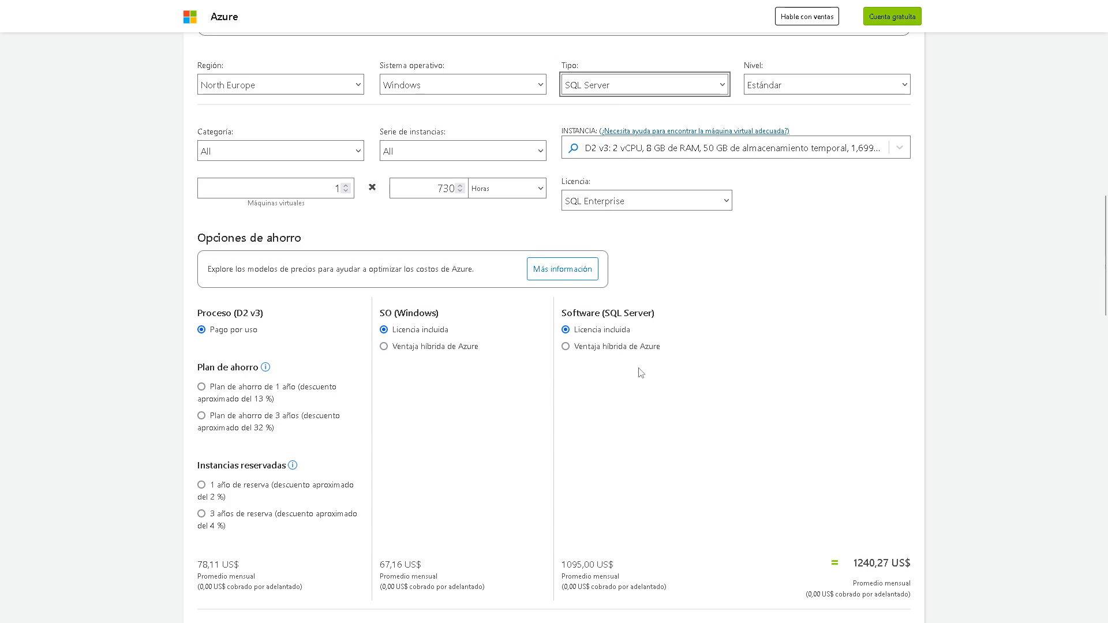
{"action": "scroll", "coordinate": [643, 363], "scroll_direction": "down", "scroll_amount": 2}
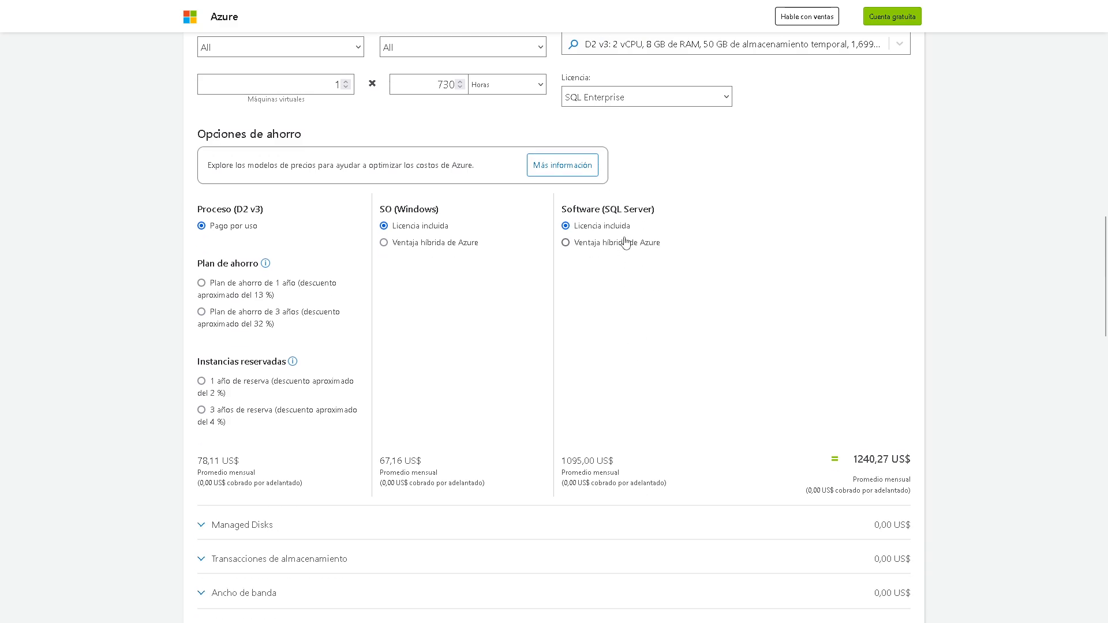
{"action": "scroll", "coordinate": [626, 242], "scroll_direction": "up", "scroll_amount": 4}
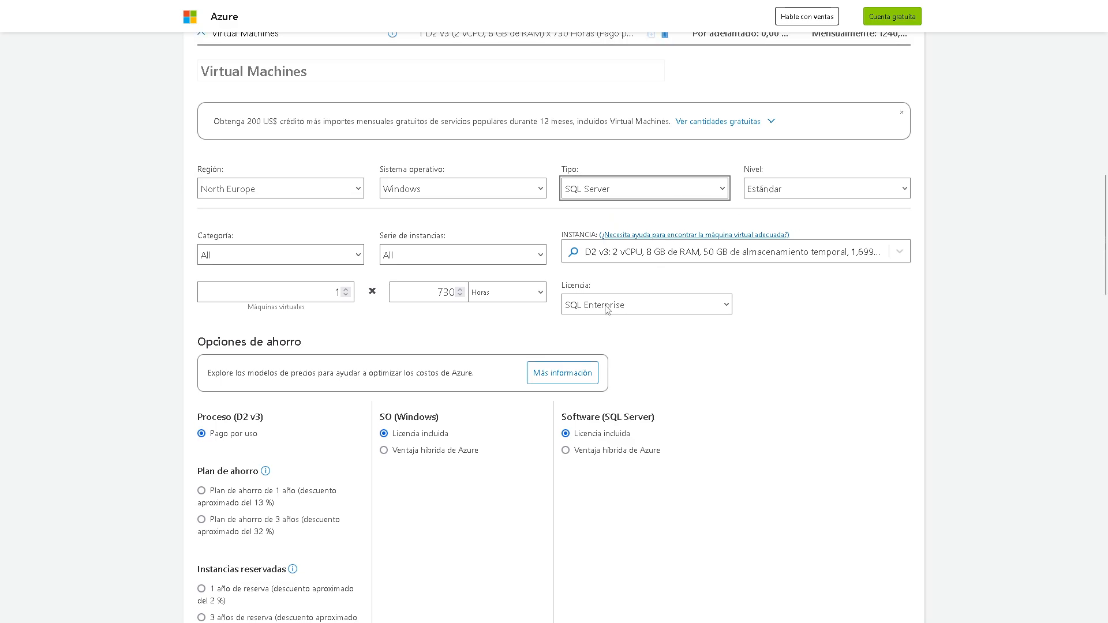
{"action": "left_click", "coordinate": [607, 308]}
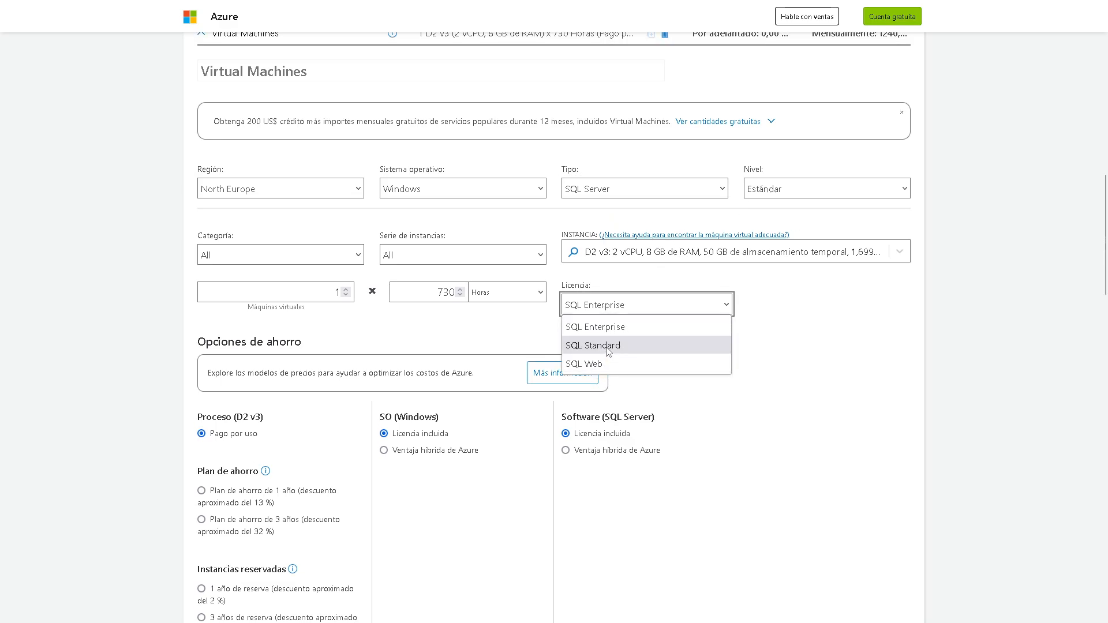
{"action": "left_click", "coordinate": [822, 341]}
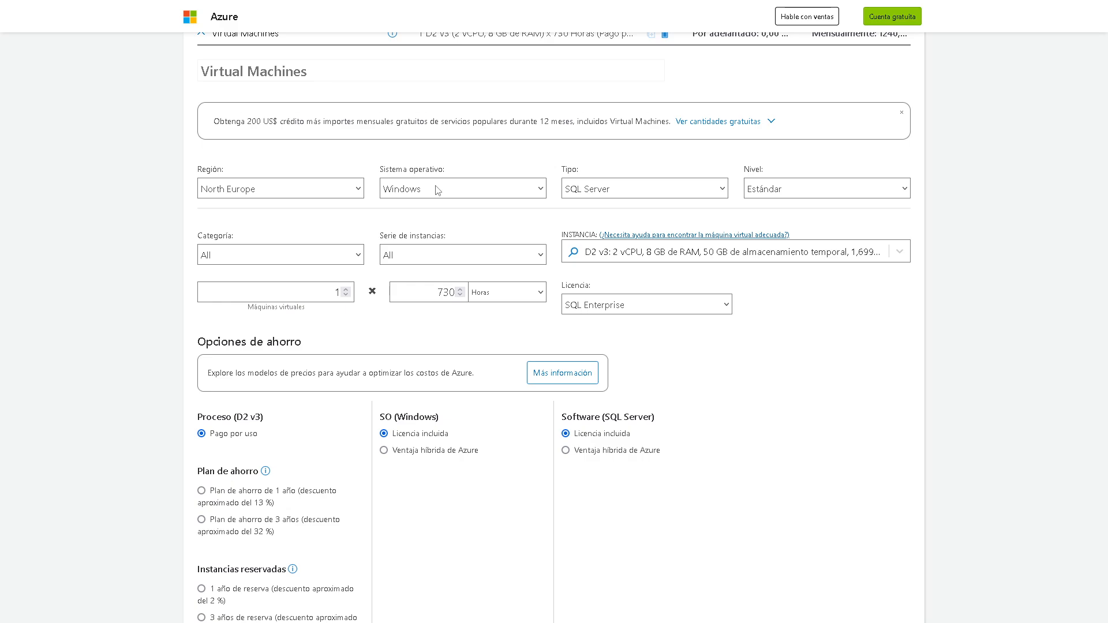
Set the virtual machine's type to (solo SO) and check the tier choices, keeping Estándar
{"action": "left_click", "coordinate": [594, 189]}
{"action": "left_click", "coordinate": [606, 209]}
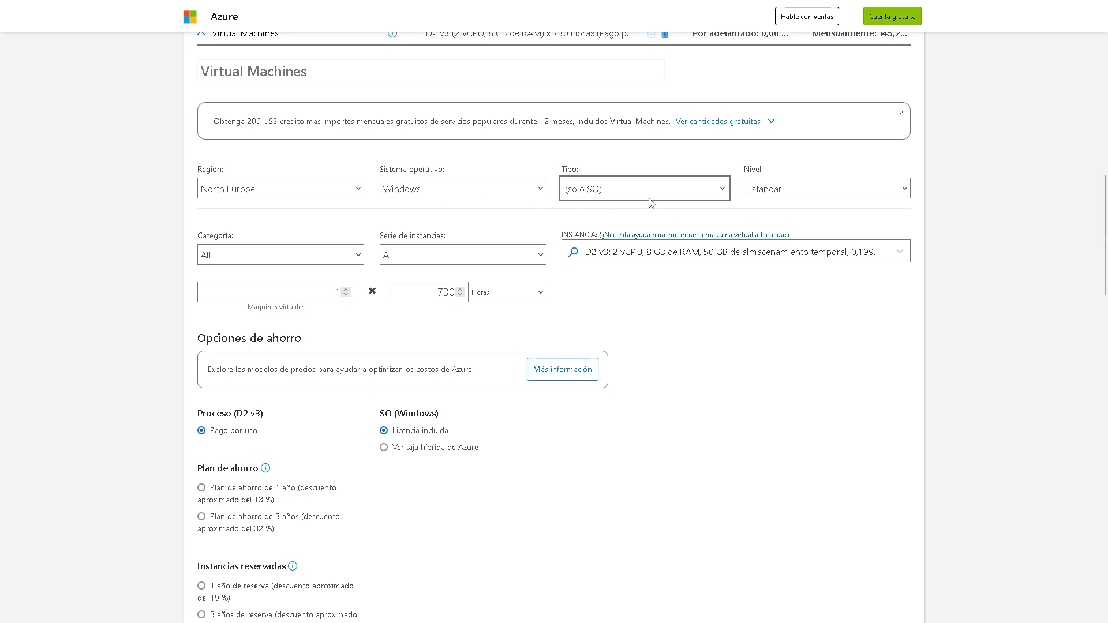
{"action": "scroll", "coordinate": [651, 202], "scroll_direction": "down", "scroll_amount": 1}
{"action": "left_click", "coordinate": [784, 141]}
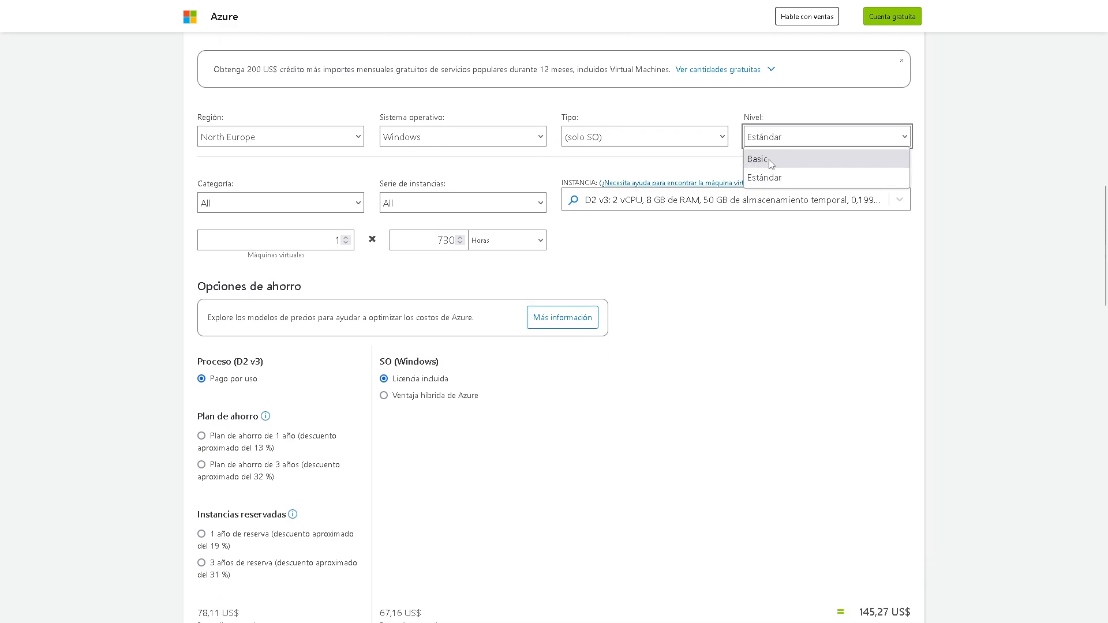
{"action": "left_click", "coordinate": [776, 176]}
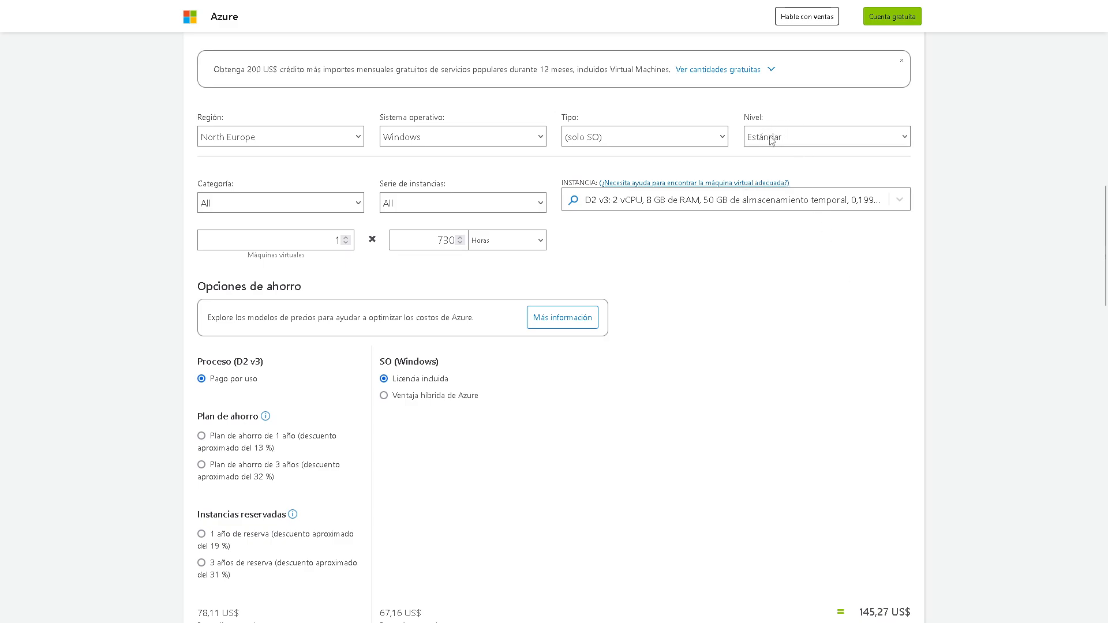
{"action": "left_click", "coordinate": [772, 141]}
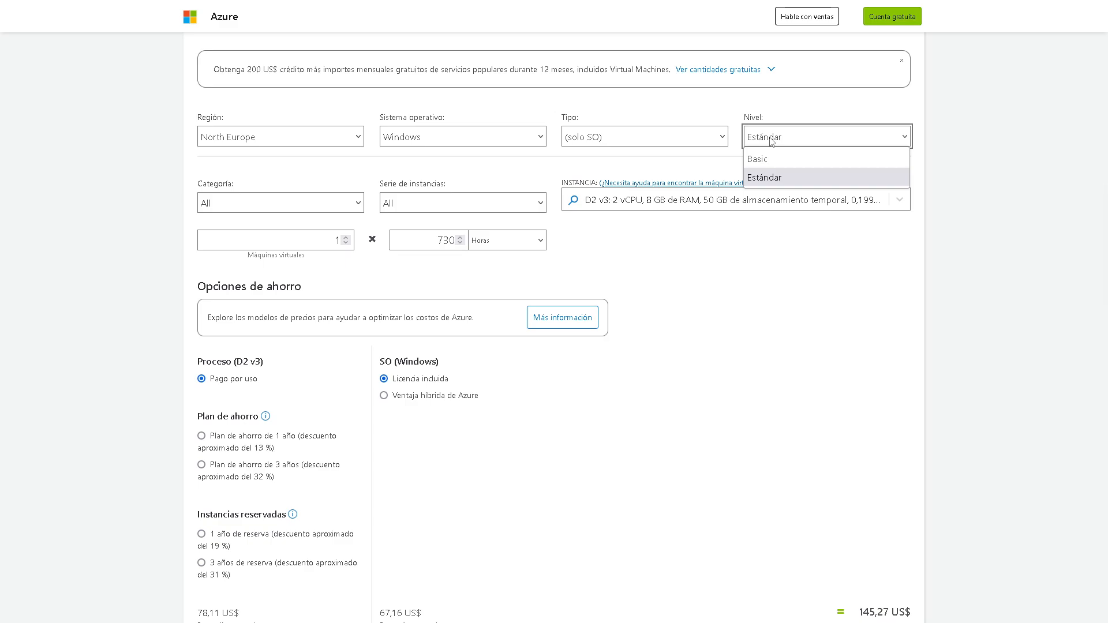
{"action": "left_click", "coordinate": [674, 257]}
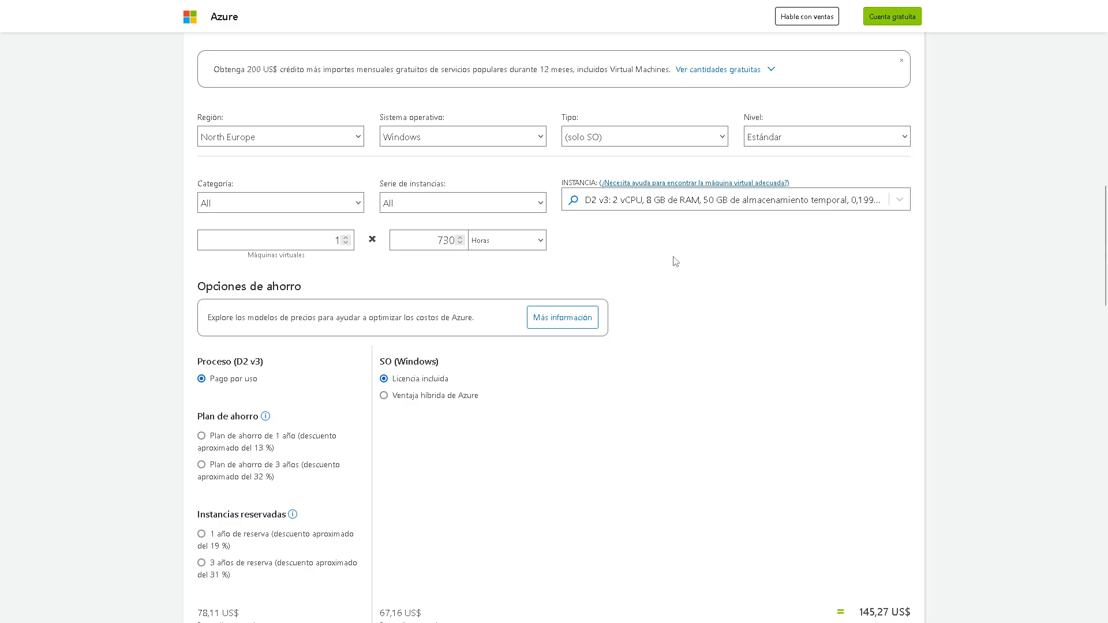
Browse the standard tier's instances and instance series, and search the instances for d4
{"action": "left_click", "coordinate": [588, 205]}
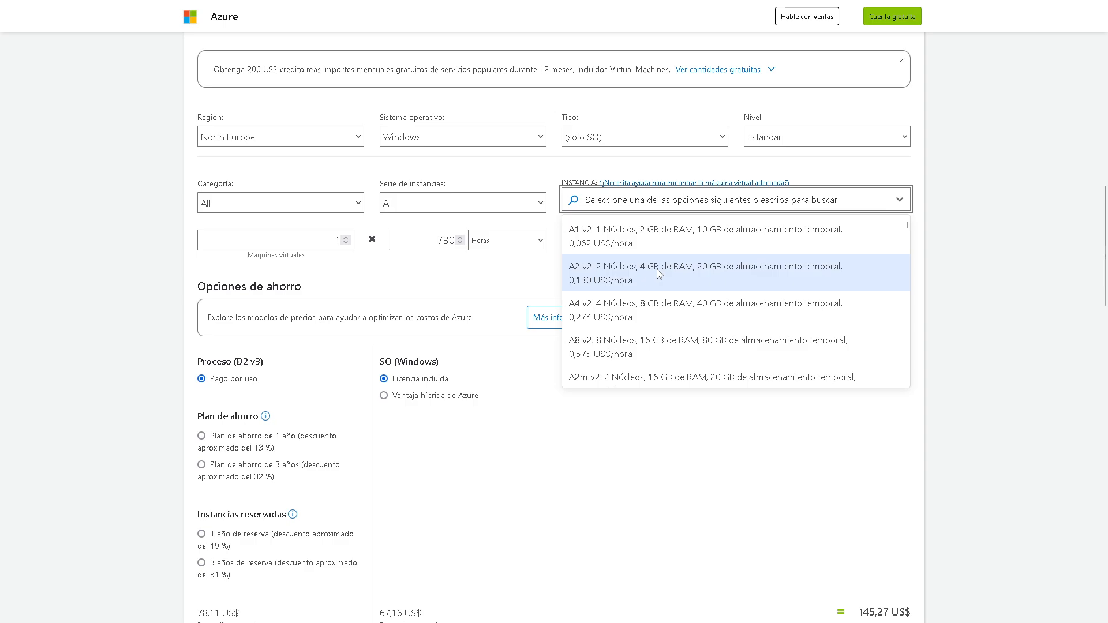
{"action": "left_click", "coordinate": [902, 201]}
{"action": "left_click", "coordinate": [902, 201]}
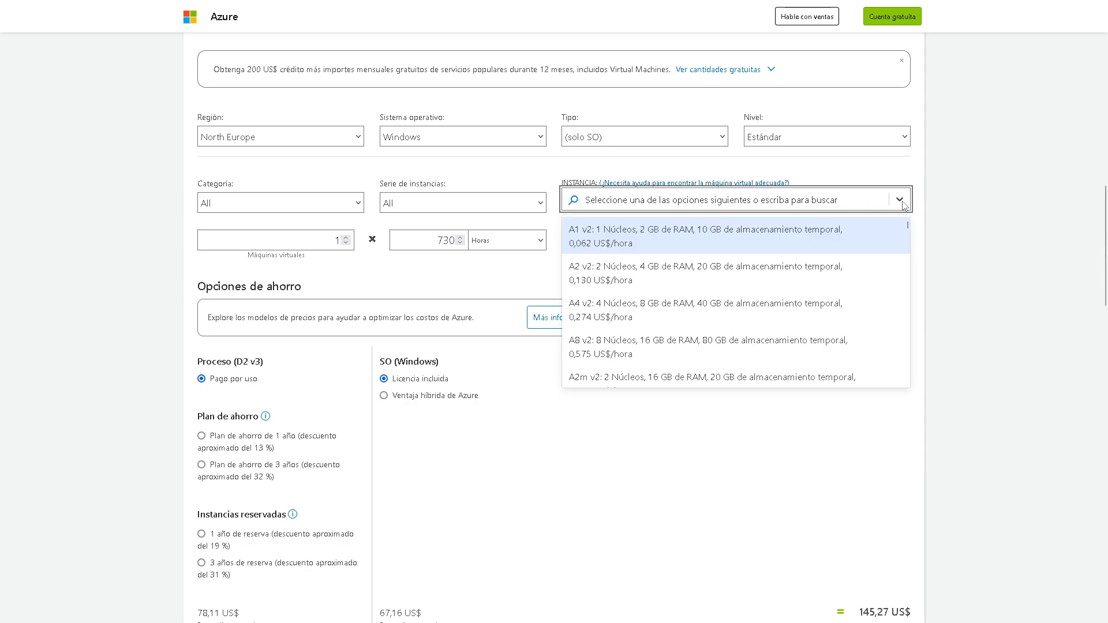
{"action": "left_click", "coordinate": [455, 201]}
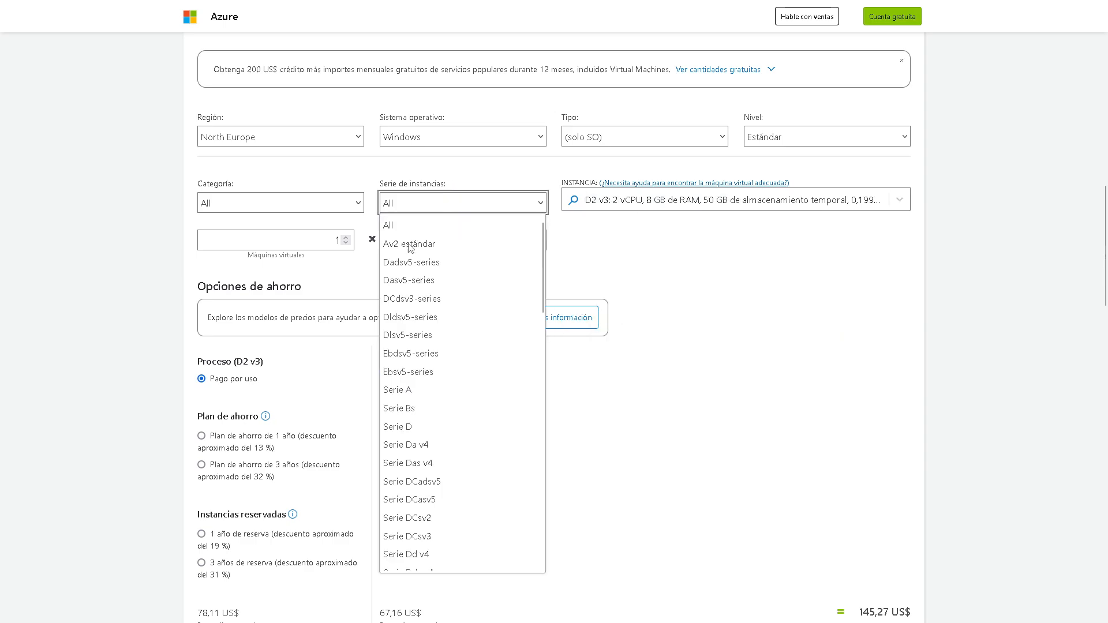
{"action": "left_click", "coordinate": [597, 203]}
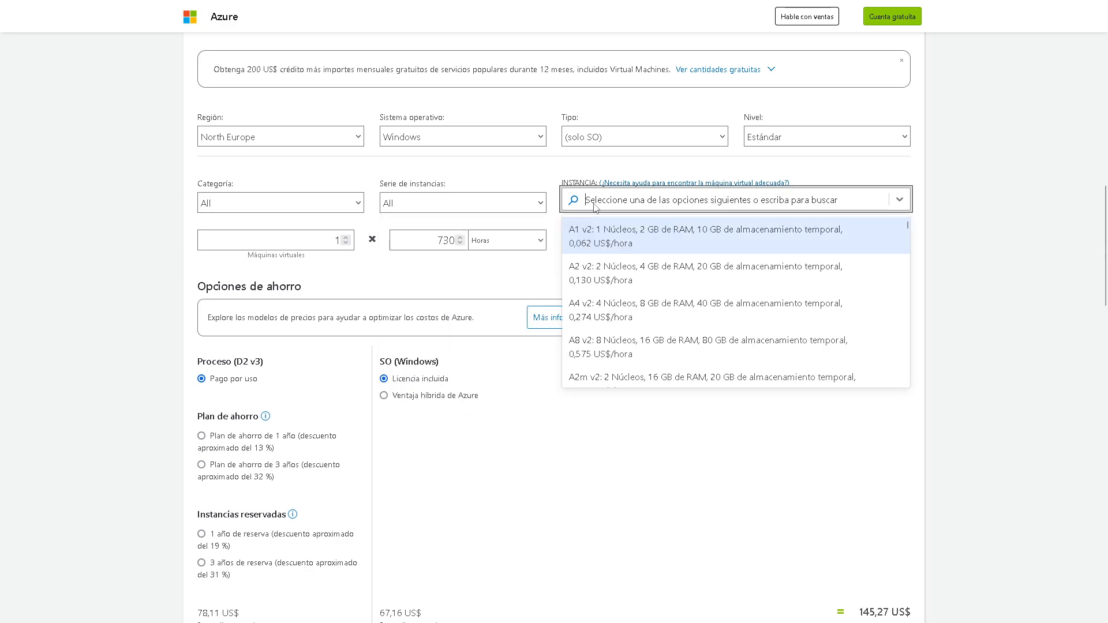
{"action": "type", "text": "d4"}
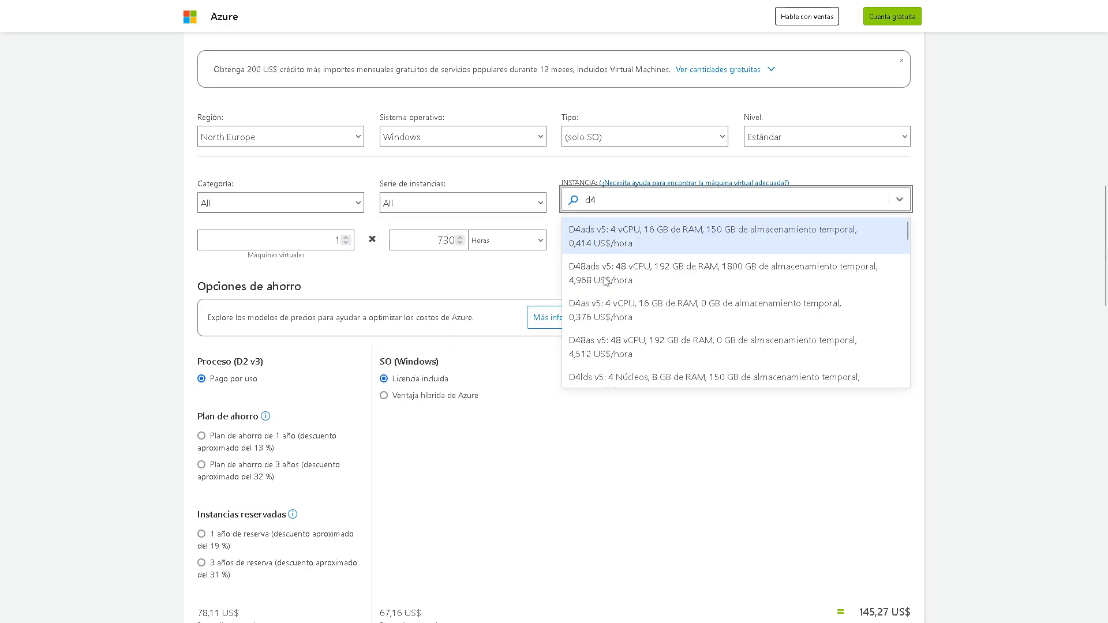
{"action": "left_click", "coordinate": [803, 167]}
Try the Basic tier for the virtual machine
{"action": "left_click", "coordinate": [794, 137]}
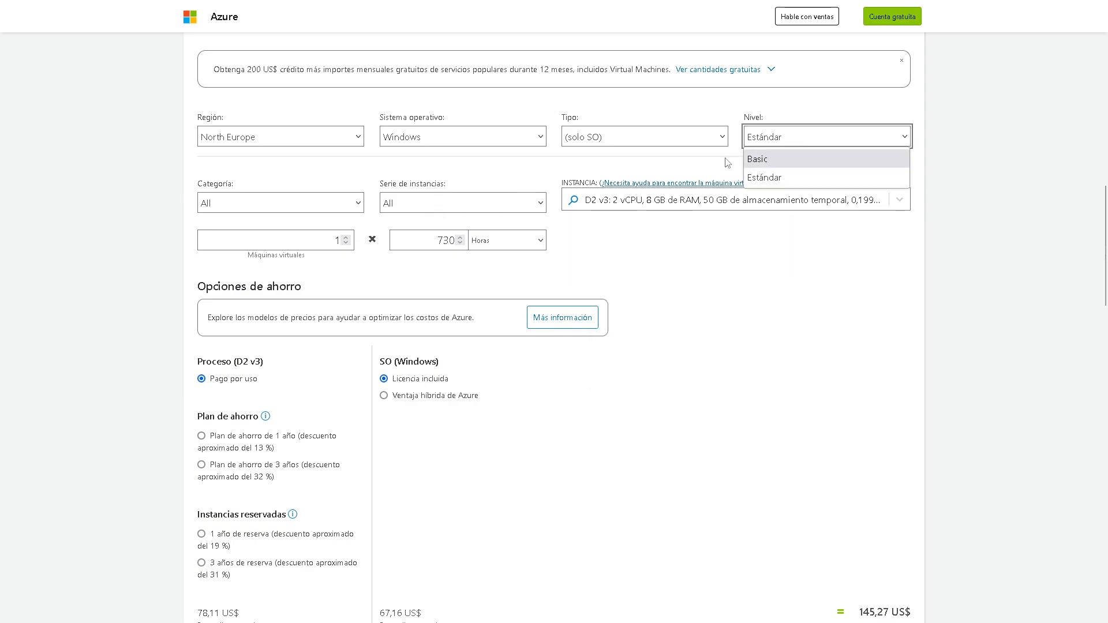
{"action": "left_click", "coordinate": [725, 159]}
{"action": "left_click", "coordinate": [767, 139]}
{"action": "left_click", "coordinate": [761, 156]}
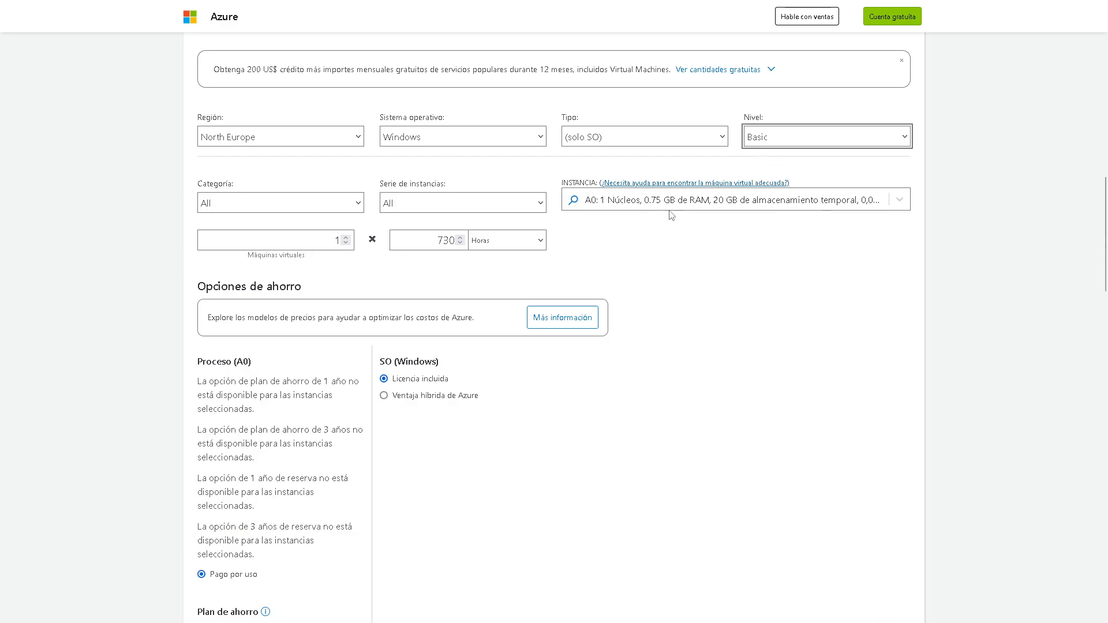
Review the instances offered in the Basic tier and search them for d
{"action": "left_click", "coordinate": [697, 189]}
{"action": "left_click", "coordinate": [697, 195]}
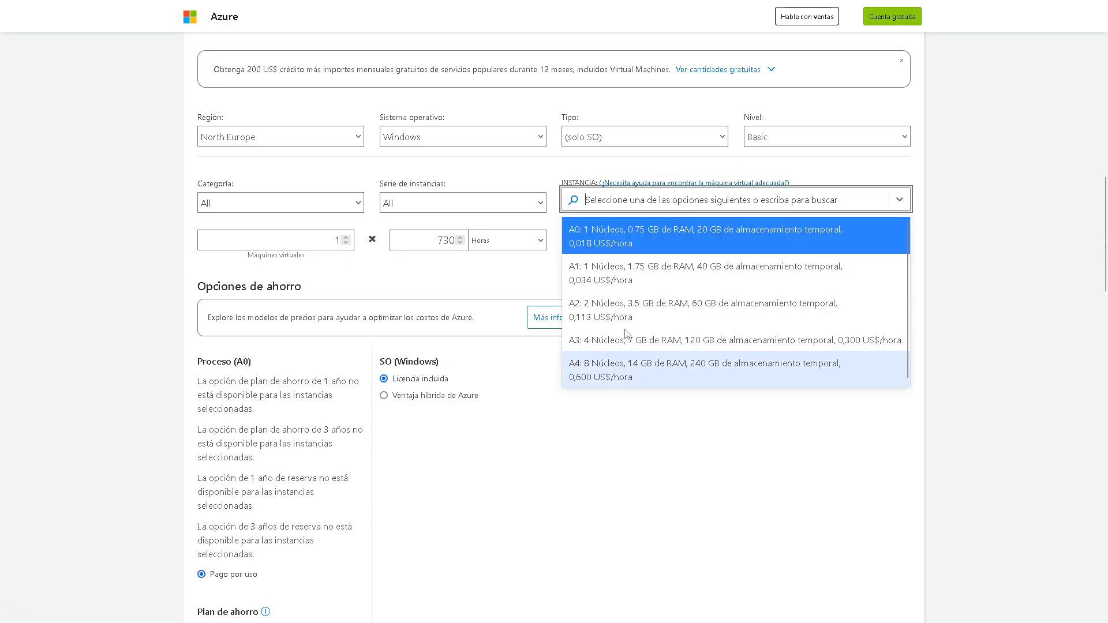
{"action": "left_click", "coordinate": [627, 205]}
{"action": "type", "text": "d"}
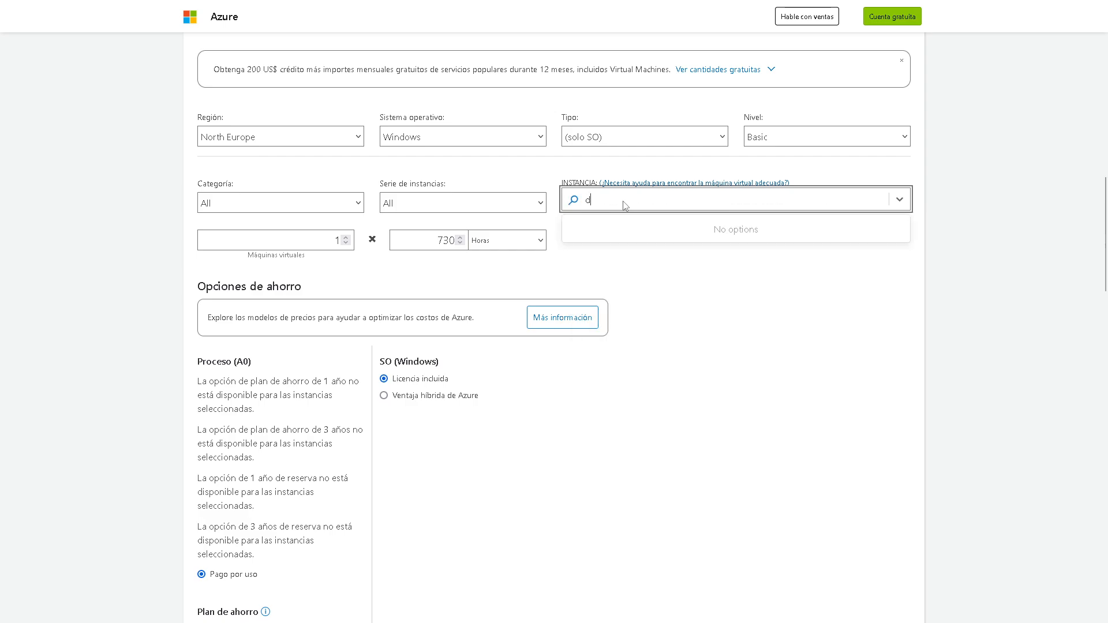
{"action": "left_click", "coordinate": [755, 276]}
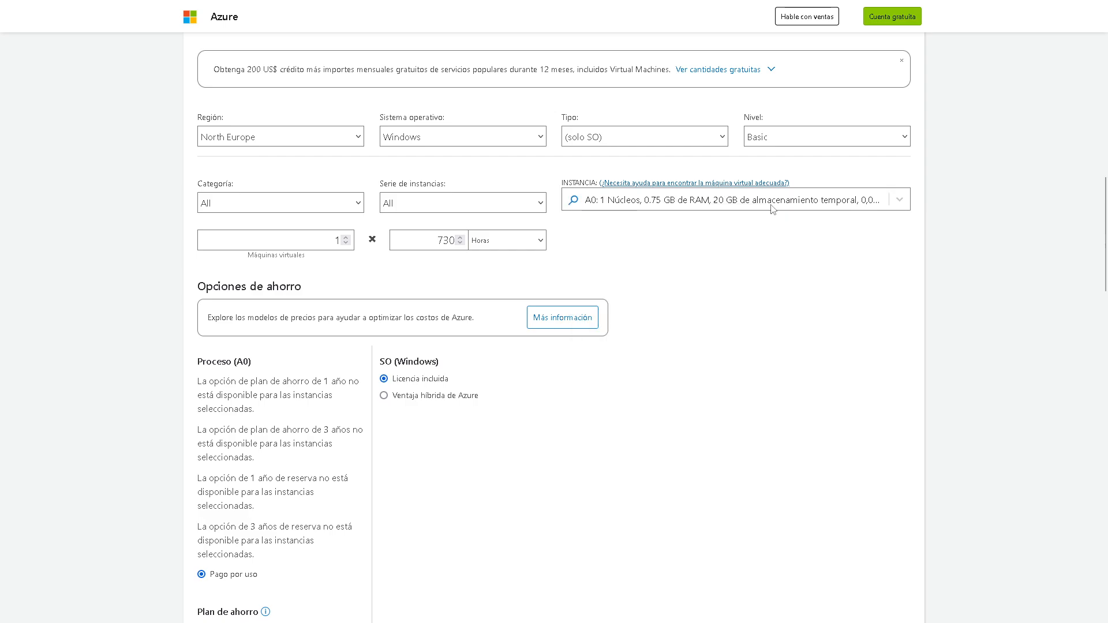
{"action": "left_click", "coordinate": [714, 209]}
Return the virtual machine's tier to Estándar
{"action": "left_click", "coordinate": [779, 137]}
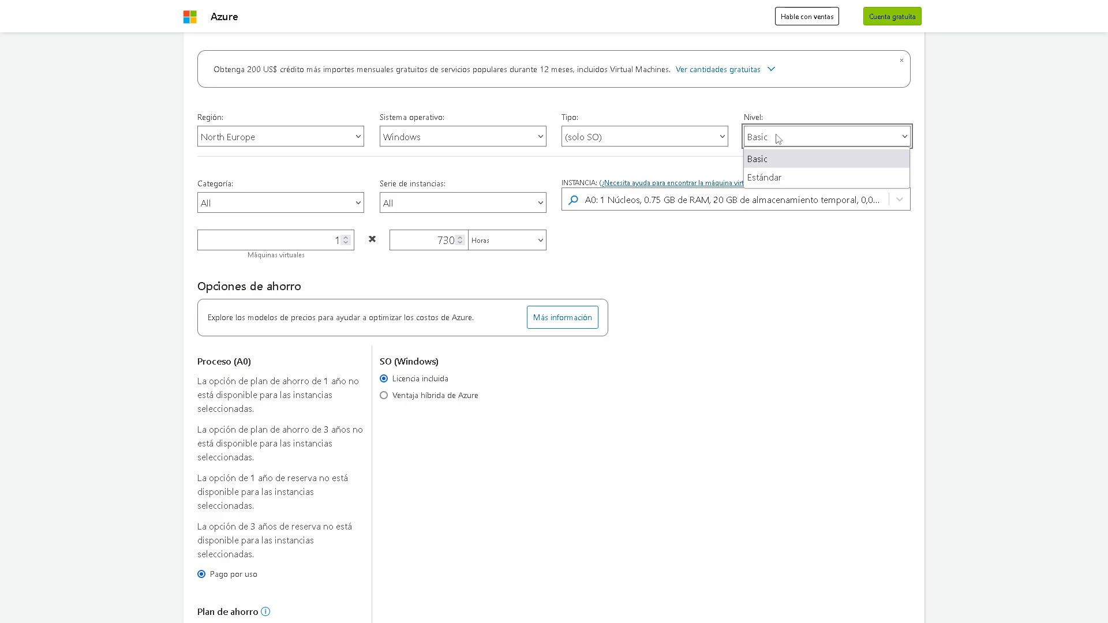
{"action": "left_click", "coordinate": [779, 226]}
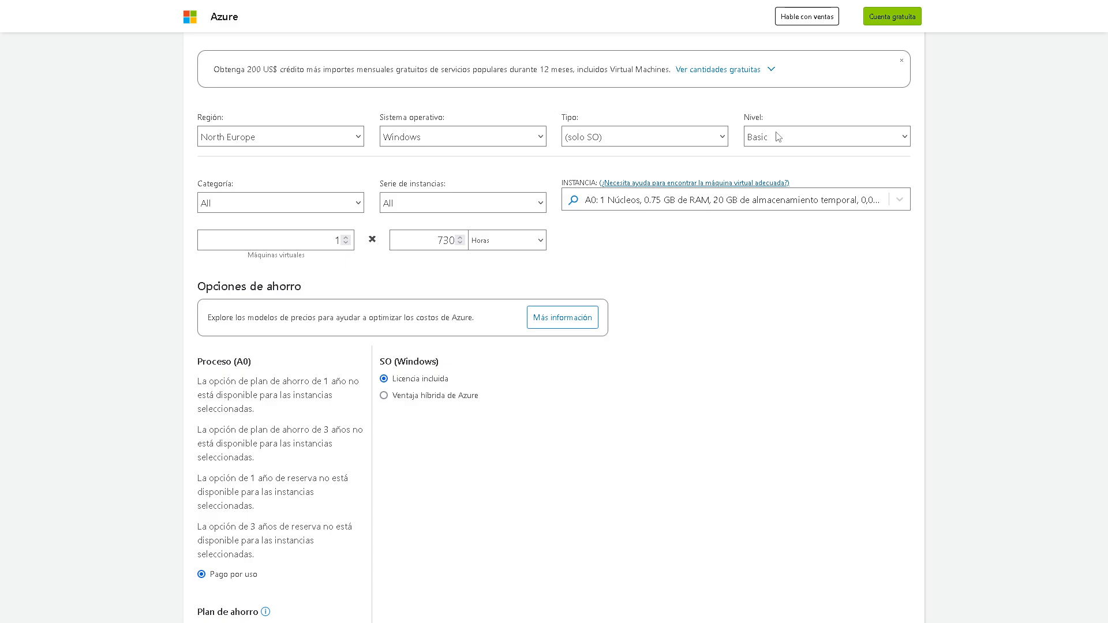
{"action": "left_click", "coordinate": [778, 137]}
{"action": "left_click", "coordinate": [786, 176]}
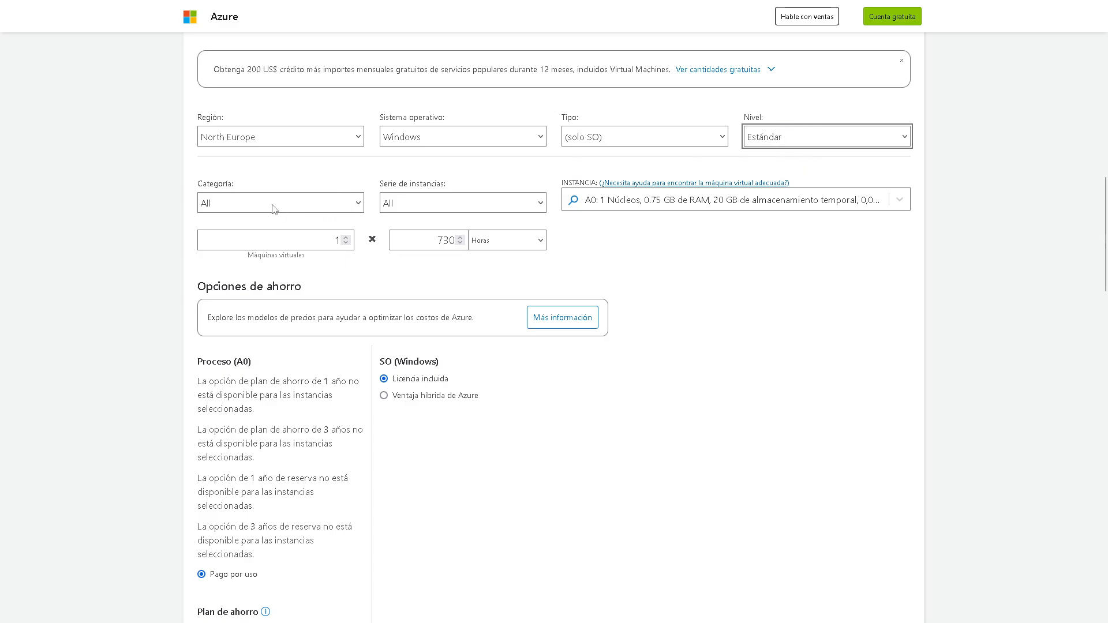
Set the instance category to Uso general and browse its instance series, leaving the series at All
{"action": "left_click", "coordinate": [238, 208]}
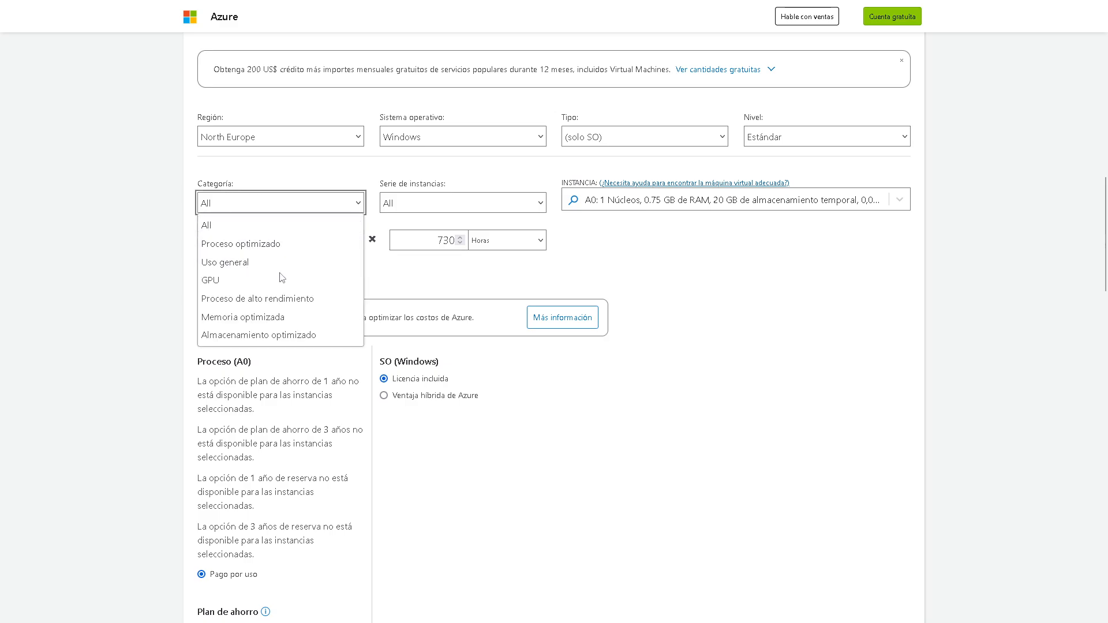
{"action": "left_click", "coordinate": [144, 269]}
{"action": "left_click", "coordinate": [231, 208]}
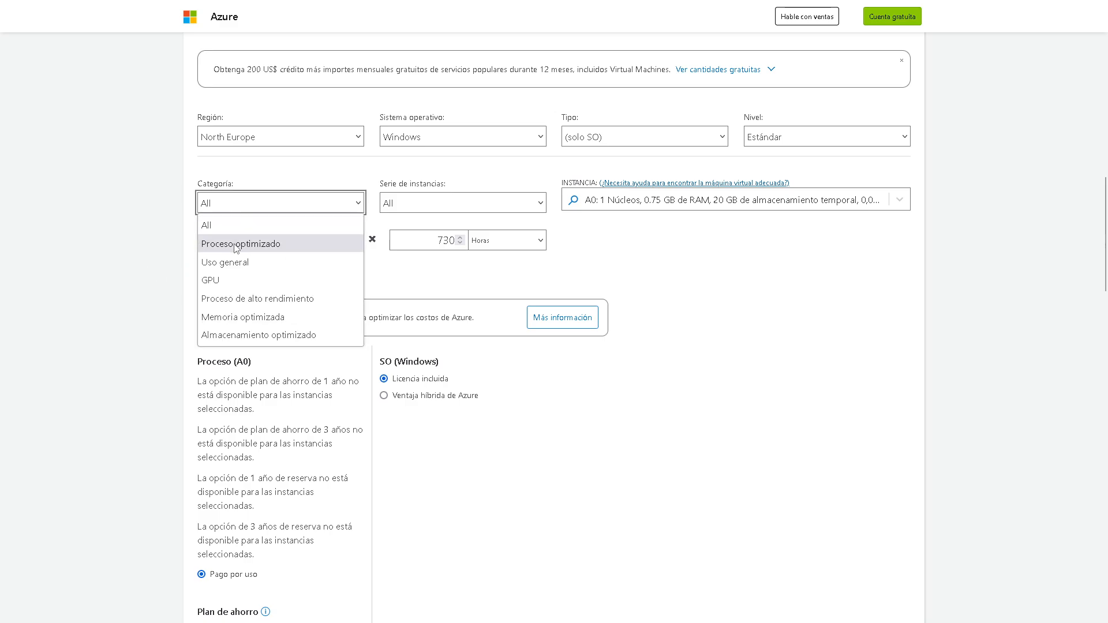
{"action": "left_click", "coordinate": [239, 254]}
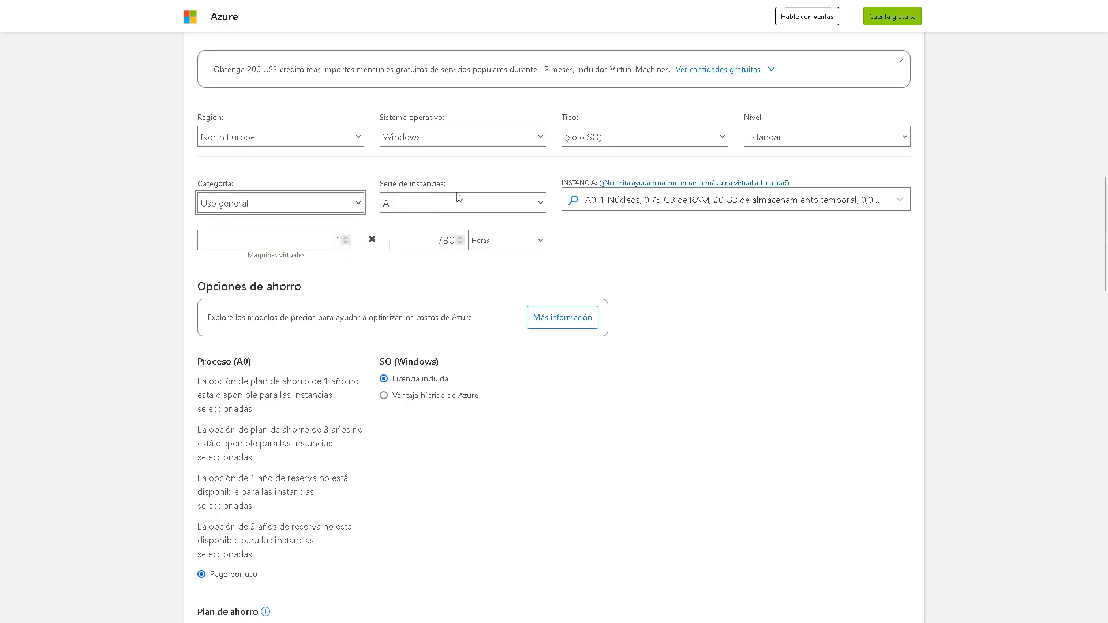
{"action": "left_click", "coordinate": [430, 203]}
{"action": "scroll", "coordinate": [421, 432], "scroll_direction": "down", "scroll_amount": 3}
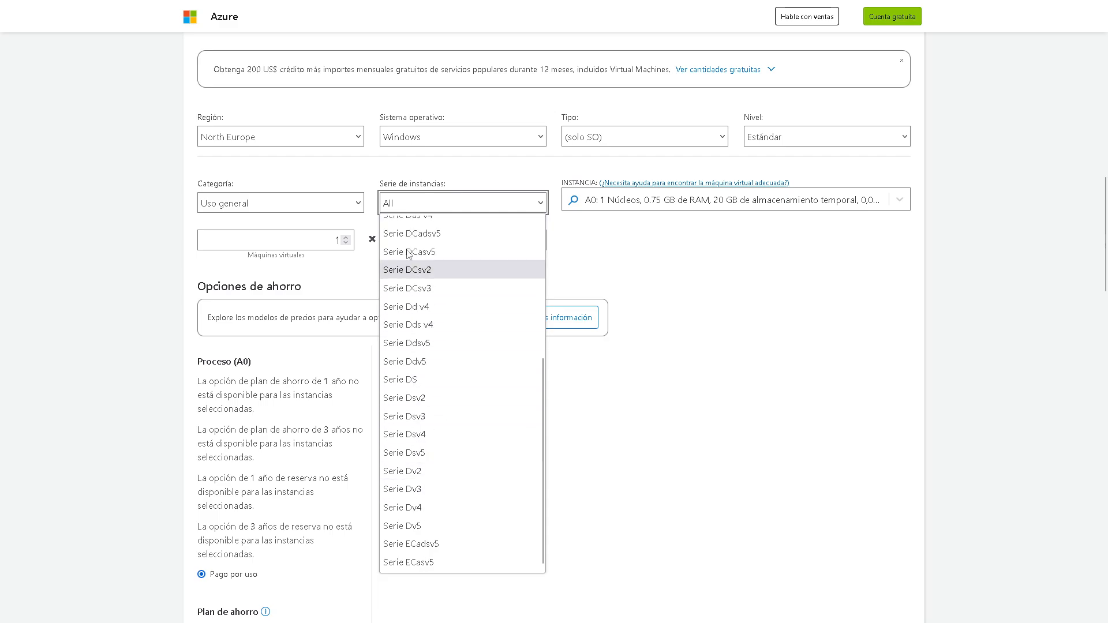
{"action": "left_click", "coordinate": [426, 205]}
Search the general-purpose instances for d4 and for d5
{"action": "left_click", "coordinate": [595, 202]}
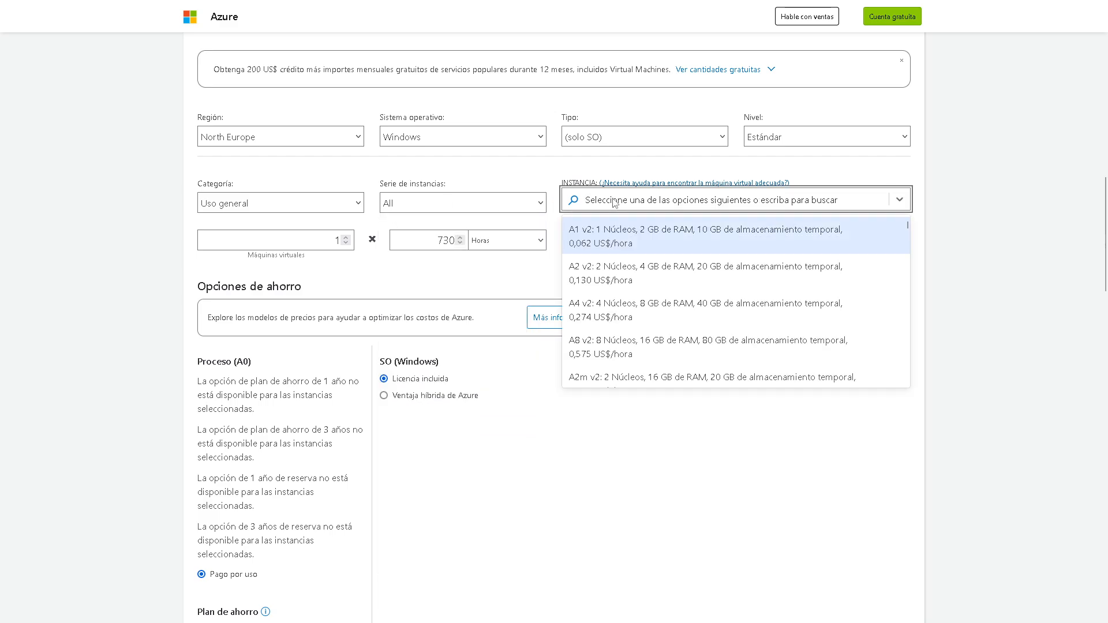
{"action": "type", "text": "d4"}
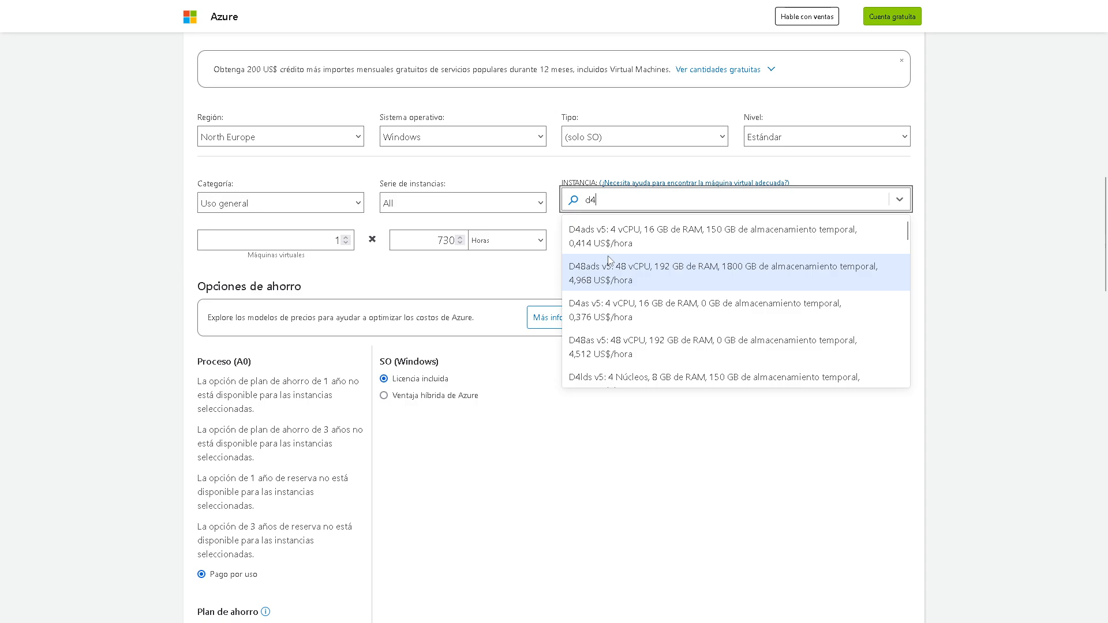
{"action": "key", "text": "BackSpace"}
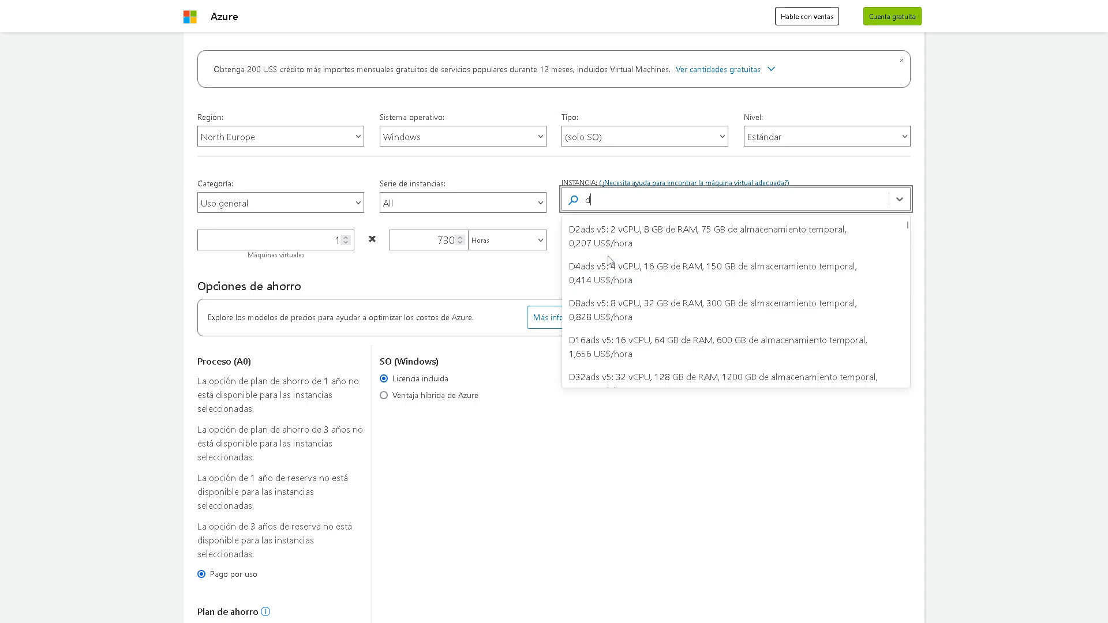
{"action": "type", "text": "5"}
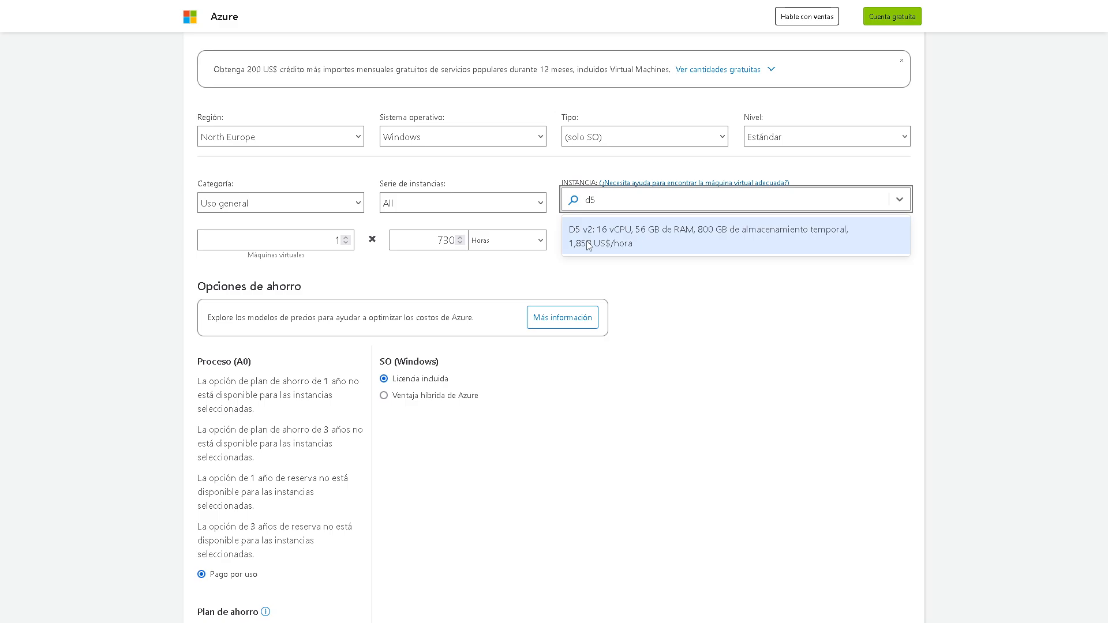
Search the instances for b4ms and select B4ms with 4 cores, 16 GB of RAM and 32 GB of temporary storage
{"action": "key", "text": "BackSpace"}
{"action": "key", "text": "BackSpace"}
{"action": "type", "text": "b4ms"}
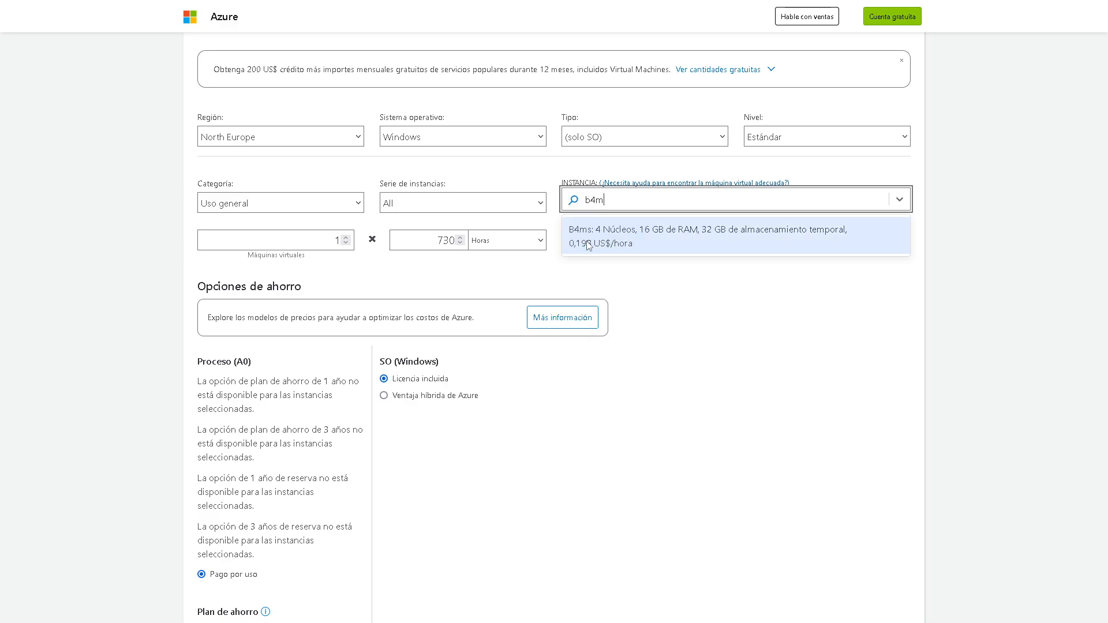
{"action": "left_click", "coordinate": [624, 245]}
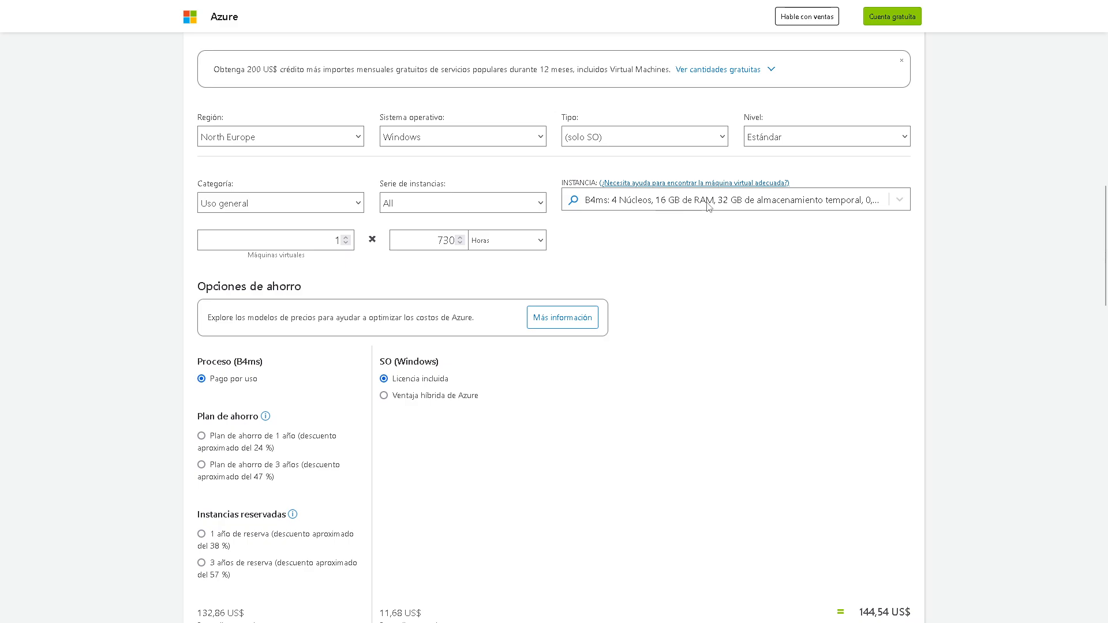
{"action": "left_click", "coordinate": [897, 201]}
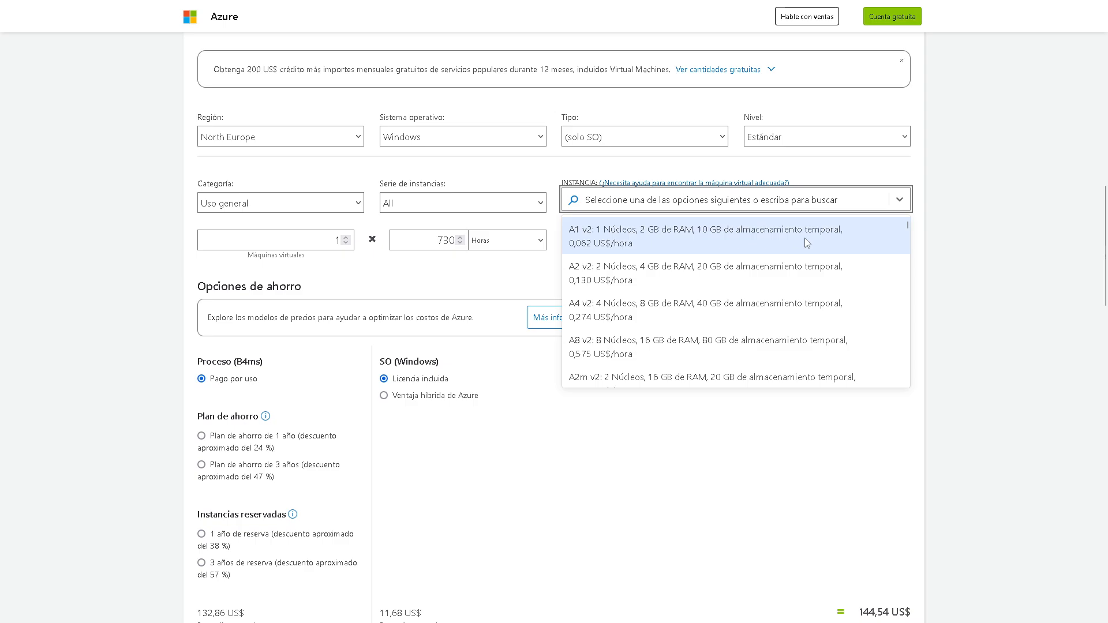
{"action": "left_click", "coordinate": [1067, 250]}
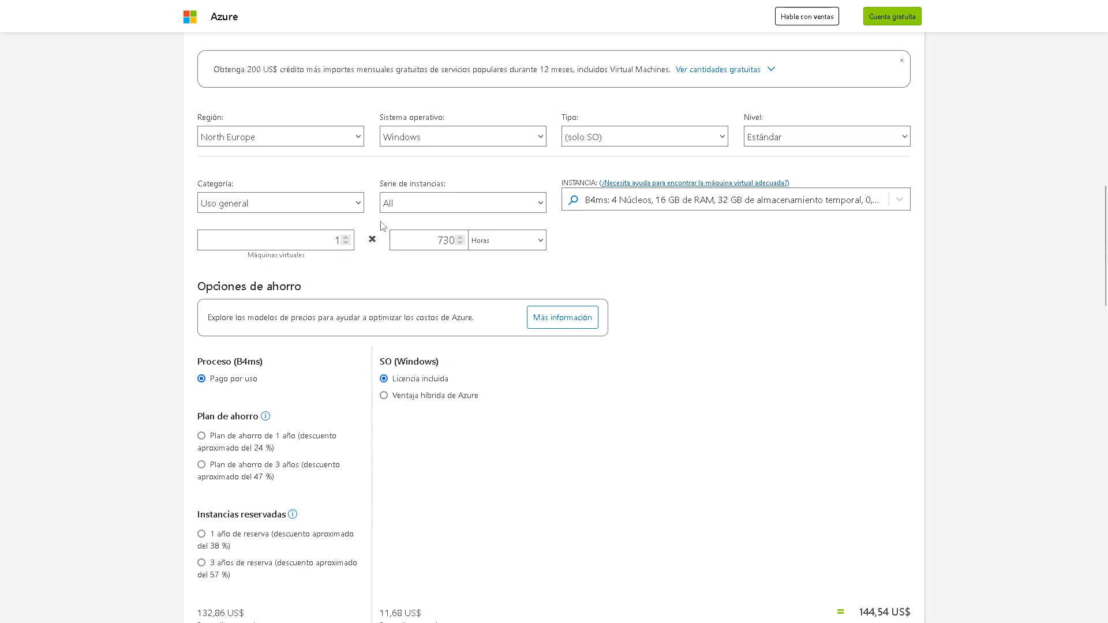
Try higher virtual machine quantities and bring the count back to 1
{"action": "left_click", "coordinate": [346, 237]}
{"action": "left_click", "coordinate": [346, 237]}
{"action": "left_click", "coordinate": [346, 238]}
{"action": "left_click", "coordinate": [346, 237]}
{"action": "left_click", "coordinate": [345, 243]}
{"action": "left_click", "coordinate": [345, 243]}
{"action": "left_click", "coordinate": [345, 243]}
{"action": "left_click", "coordinate": [346, 242]}
Set the virtual machine's usage to 1 with the unit Horas and review the cost estimate
{"action": "left_click", "coordinate": [540, 246]}
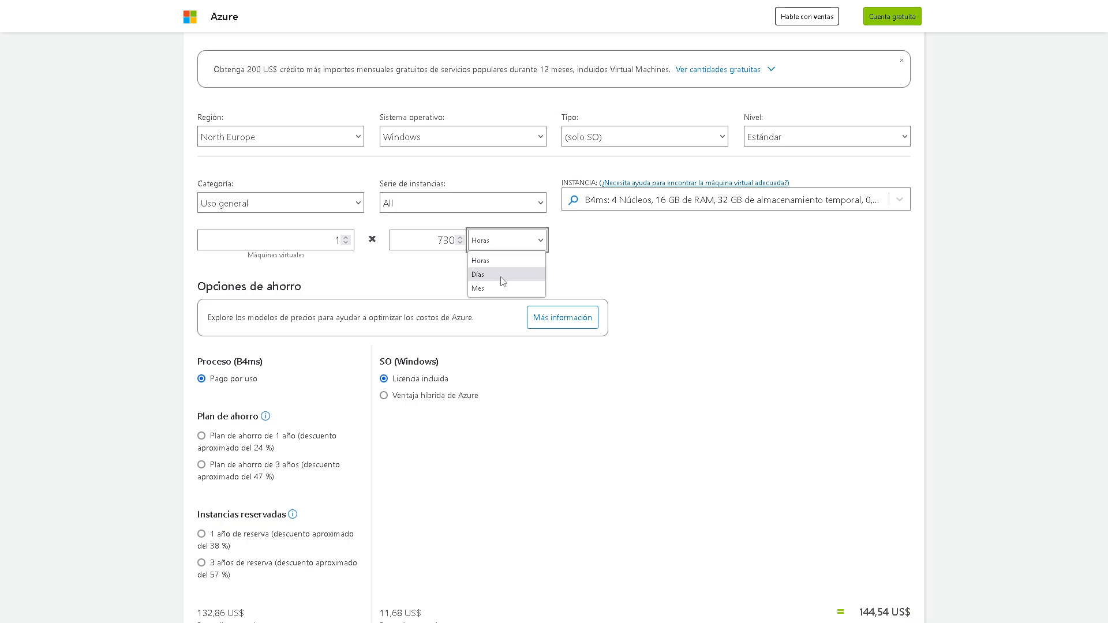
{"action": "left_click", "coordinate": [504, 261]}
{"action": "left_click_drag", "start_coordinate": [438, 240], "coordinate": [460, 241]}
{"action": "type", "text": "1"}
{"action": "left_click", "coordinate": [709, 249]}
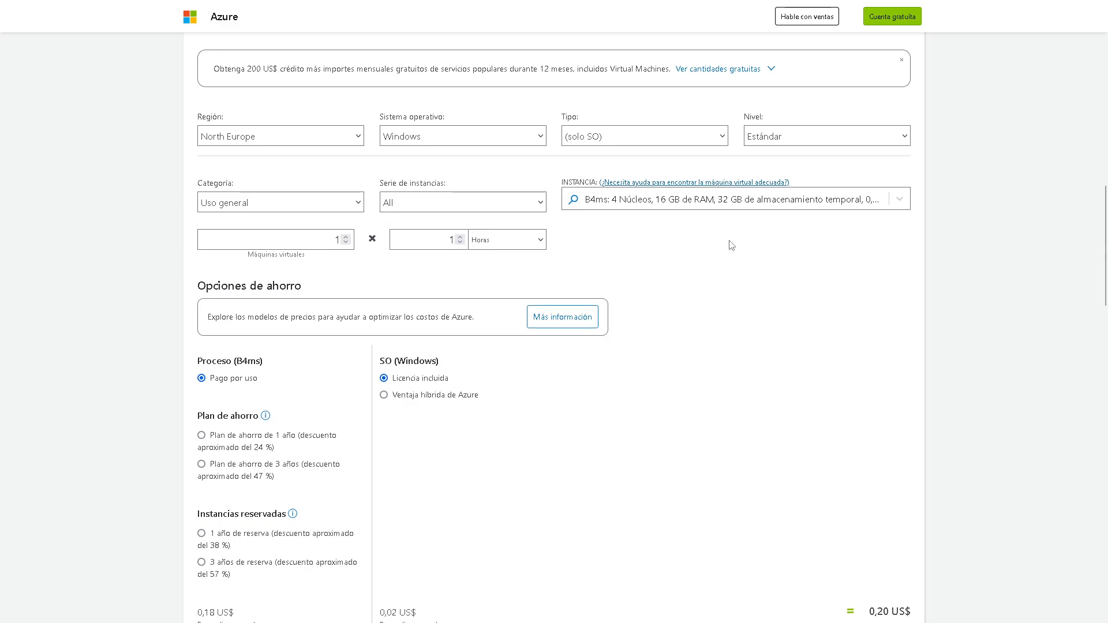
{"action": "scroll", "coordinate": [729, 242], "scroll_direction": "down", "scroll_amount": 3}
{"action": "scroll", "coordinate": [819, 450], "scroll_direction": "up", "scroll_amount": 1}
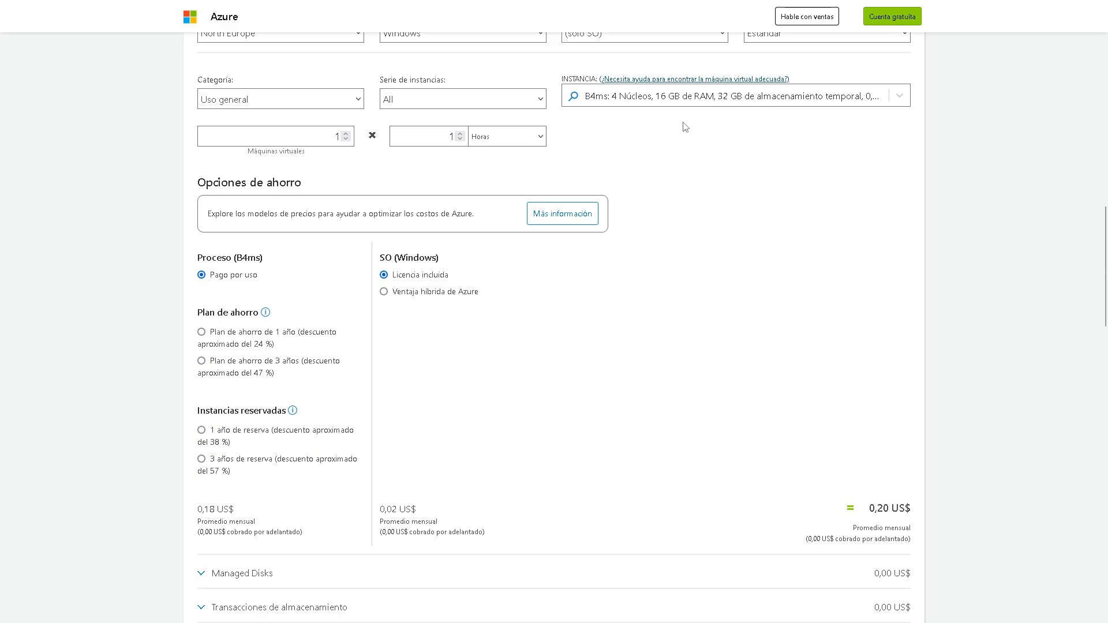
{"action": "scroll", "coordinate": [279, 515], "scroll_direction": "down", "scroll_amount": 1}
{"action": "scroll", "coordinate": [279, 515], "scroll_direction": "down", "scroll_amount": 1}
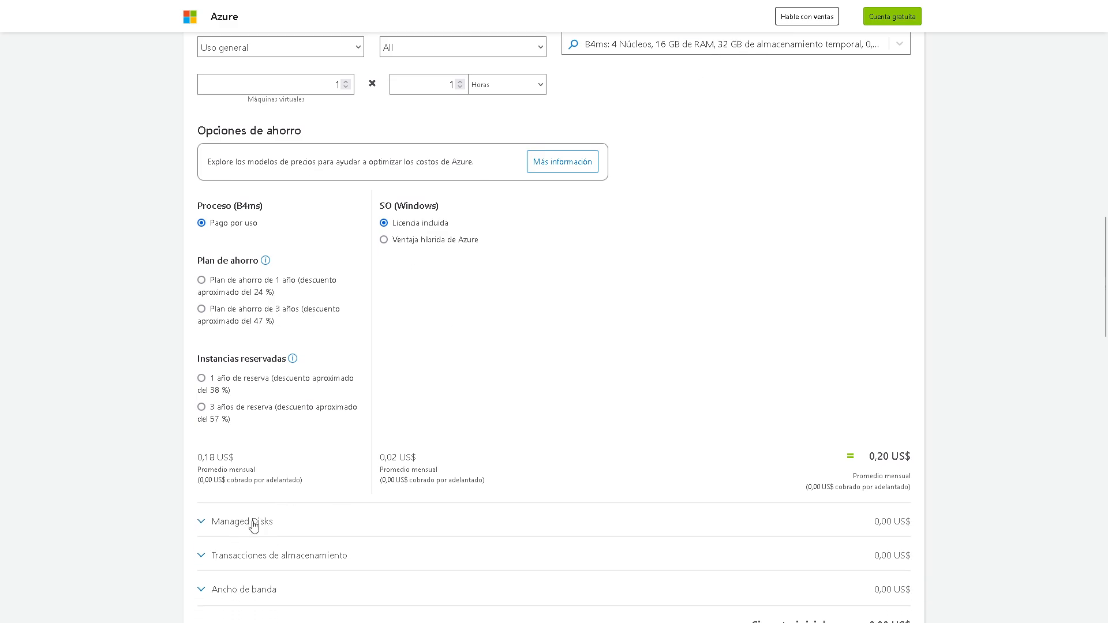
{"action": "scroll", "coordinate": [394, 411], "scroll_direction": "up", "scroll_amount": 2}
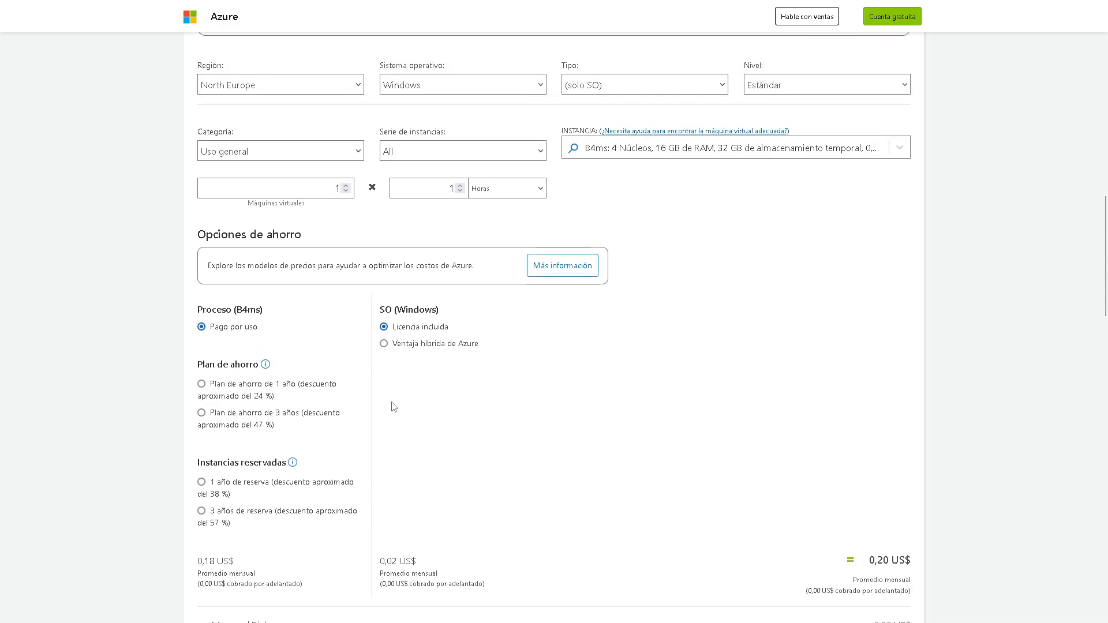
Change the usage unit to Días and set the usage to 3 days
{"action": "left_click", "coordinate": [497, 188]}
{"action": "left_click", "coordinate": [488, 224]}
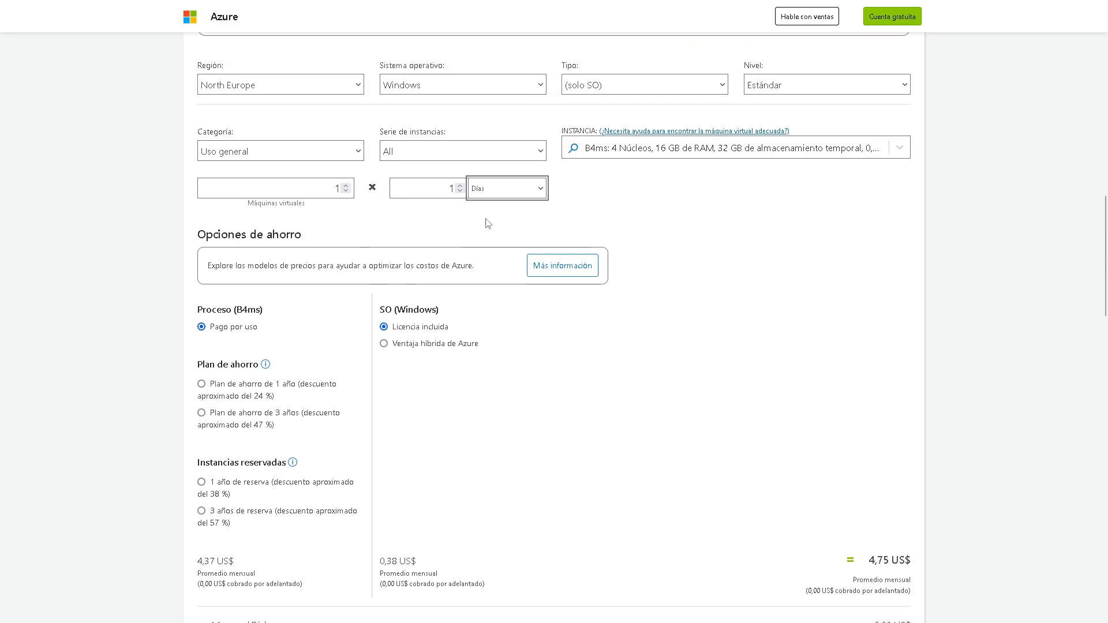
{"action": "left_click", "coordinate": [449, 189]}
{"action": "left_click", "coordinate": [460, 186]}
{"action": "left_click", "coordinate": [460, 191]}
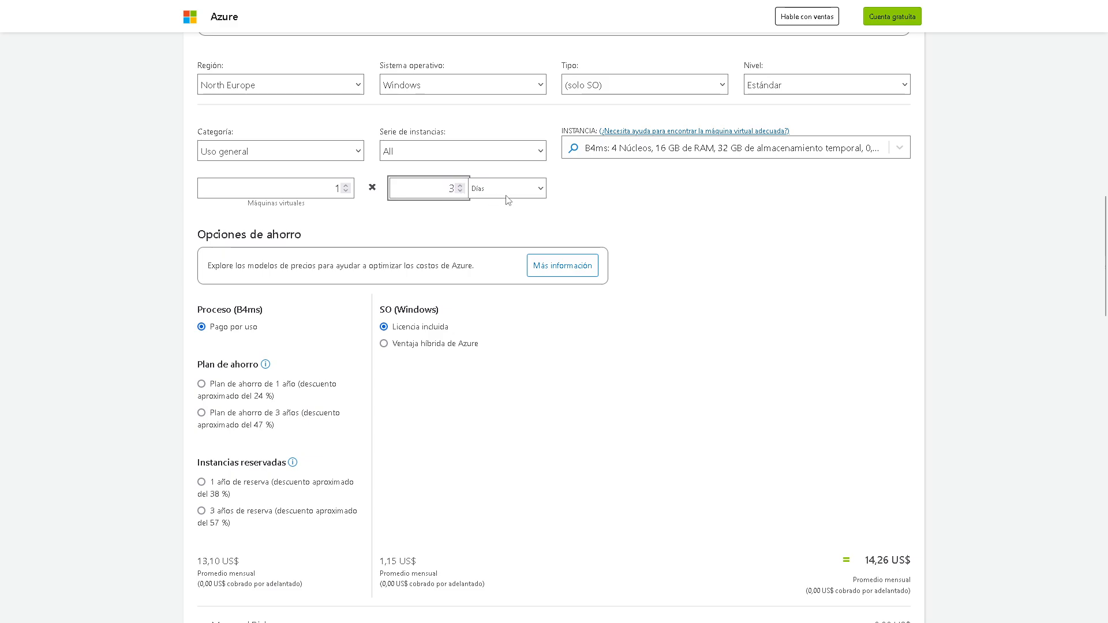
Change the usage unit to Mes and try to set the usage to 2 months
{"action": "left_click", "coordinate": [507, 195]}
{"action": "left_click", "coordinate": [494, 237]}
{"action": "left_click", "coordinate": [449, 192]}
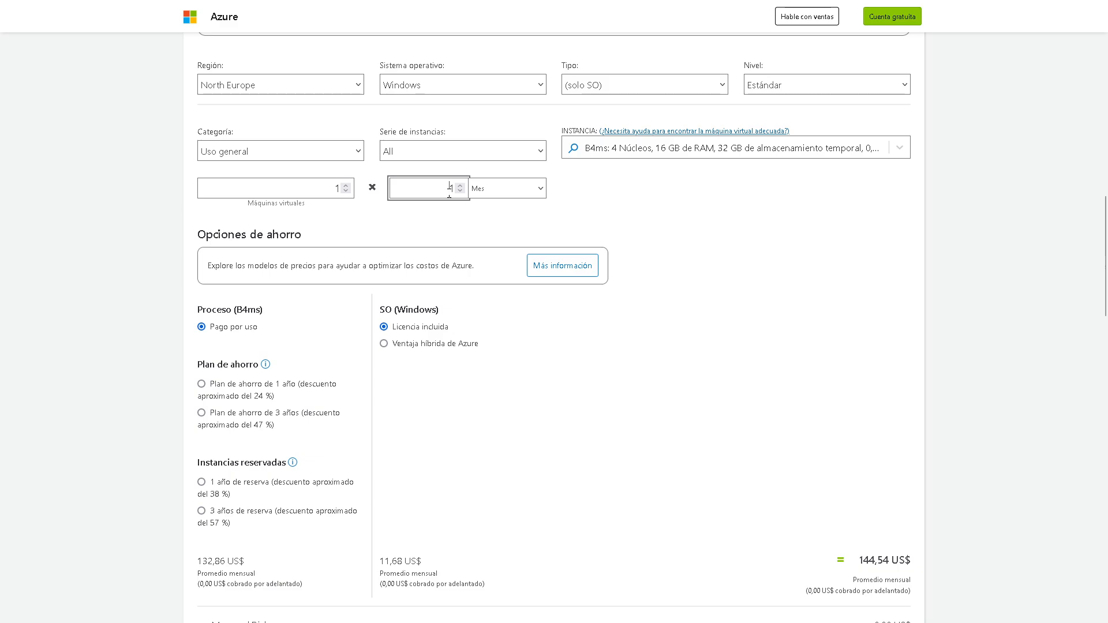
{"action": "left_click_drag", "start_coordinate": [449, 190], "coordinate": [483, 186]}
{"action": "type", "text": "2"}
{"action": "left_click", "coordinate": [779, 245]}
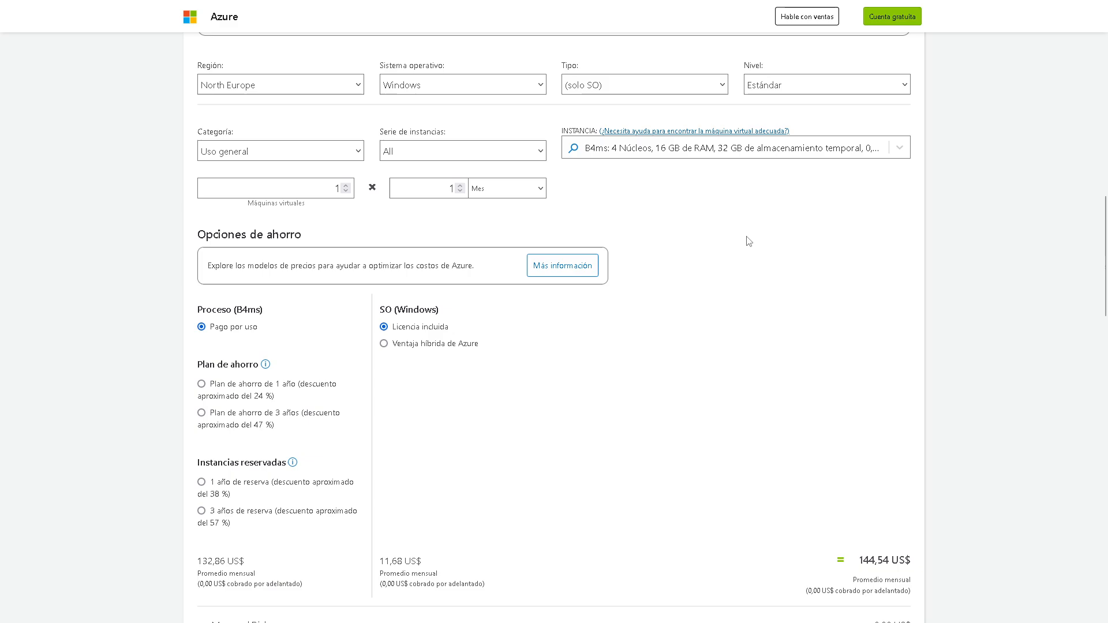
Check the usage unit options, keep Mes with a usage of 1, and review the monthly estimate
{"action": "left_click", "coordinate": [487, 192]}
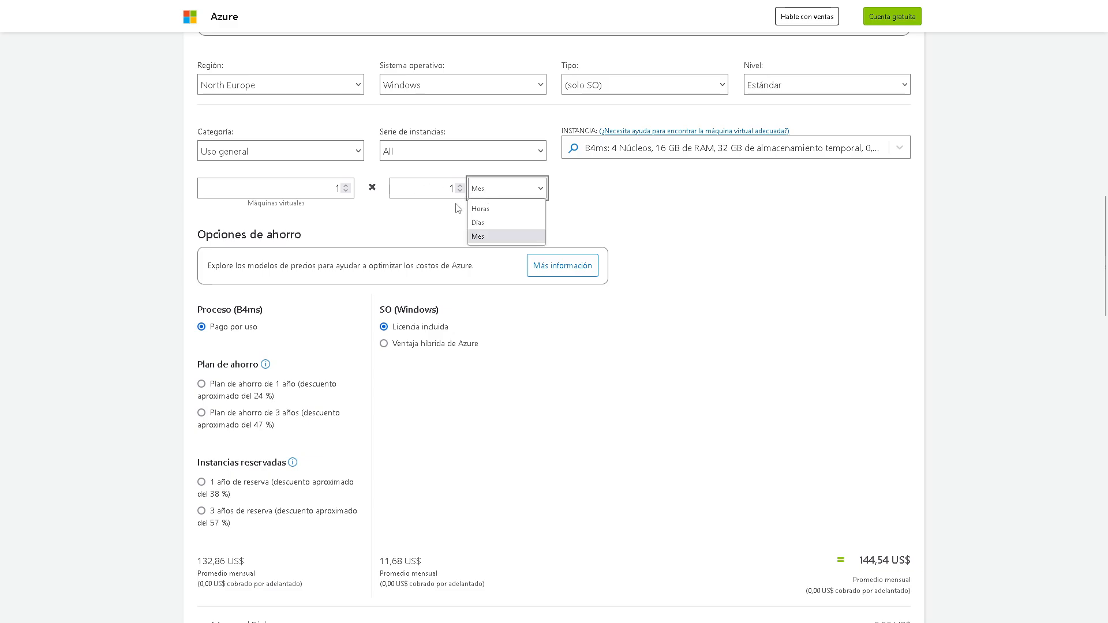
{"action": "left_click", "coordinate": [508, 193]}
{"action": "left_click", "coordinate": [511, 196]}
{"action": "left_click", "coordinate": [492, 237]}
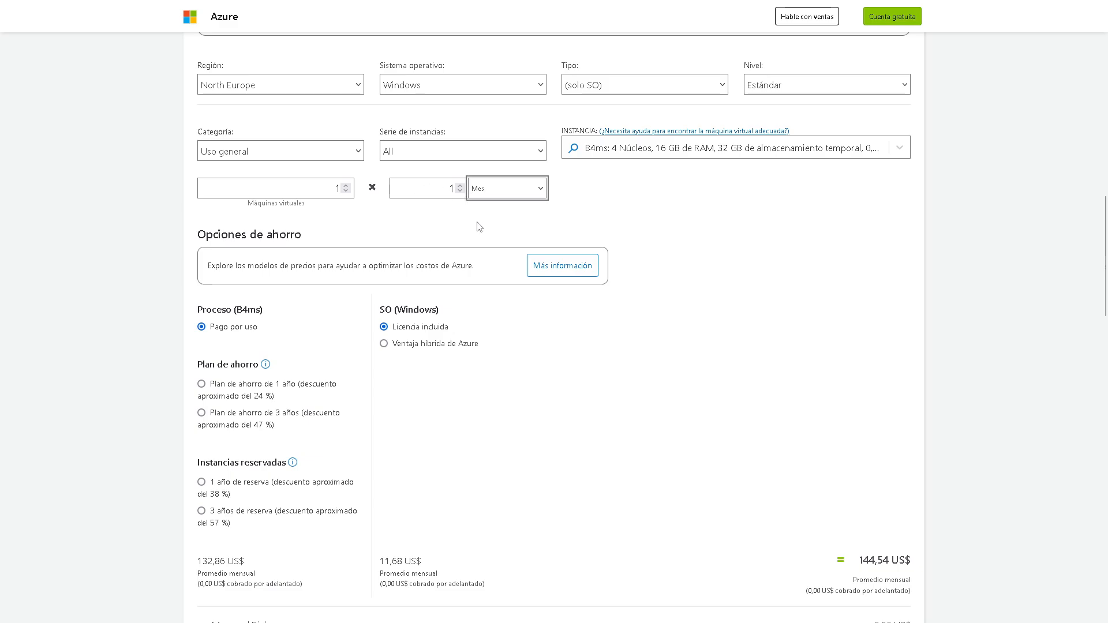
{"action": "left_click", "coordinate": [457, 187]}
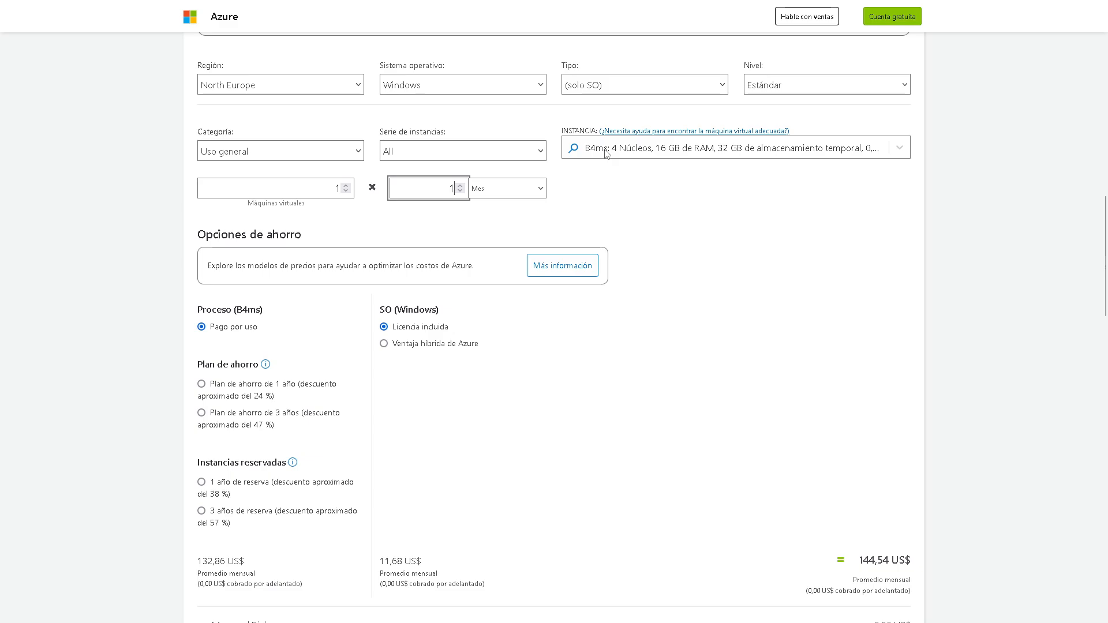
{"action": "scroll", "coordinate": [592, 194], "scroll_direction": "down", "scroll_amount": 1}
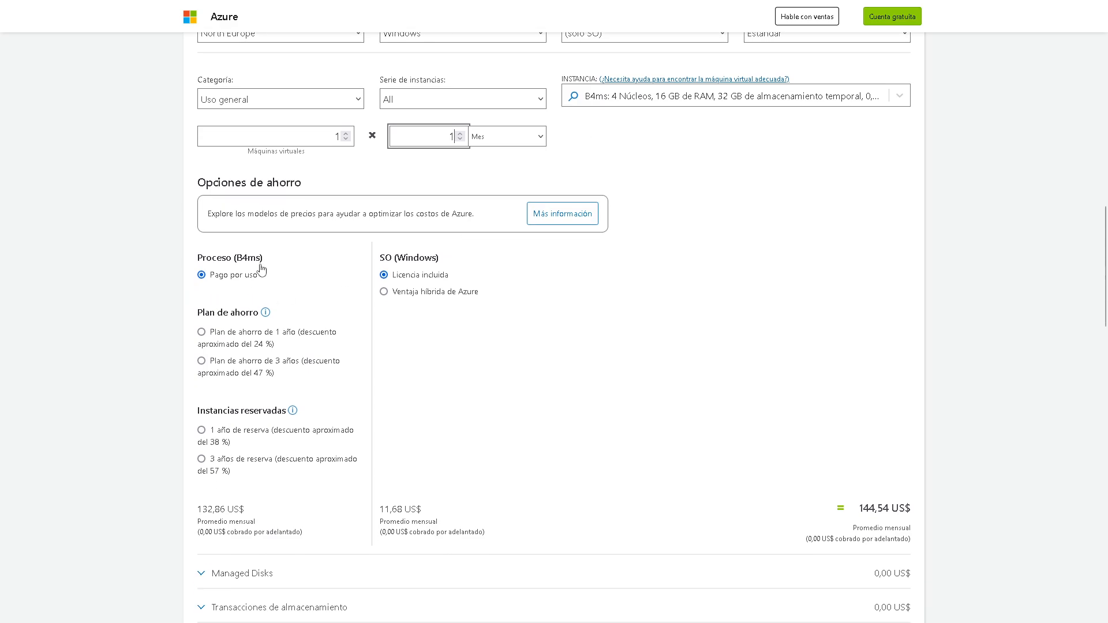
{"action": "scroll", "coordinate": [439, 248], "scroll_direction": "up", "scroll_amount": 1}
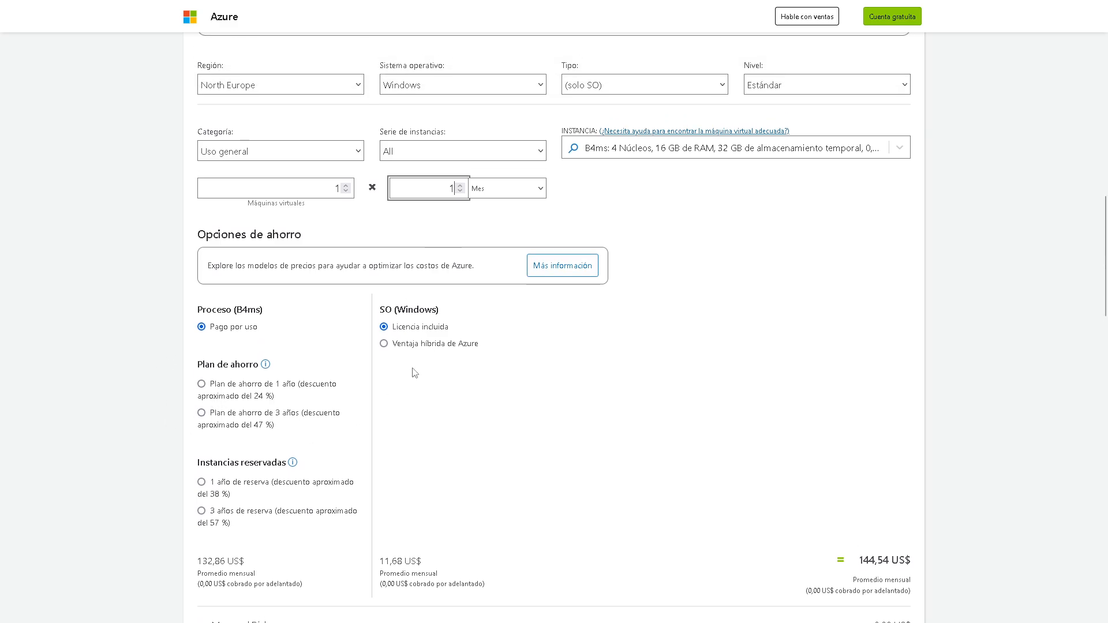
Compare the usage units Horas, Días and Mes, and leave the usage at 730 Horas
{"action": "left_click", "coordinate": [487, 190]}
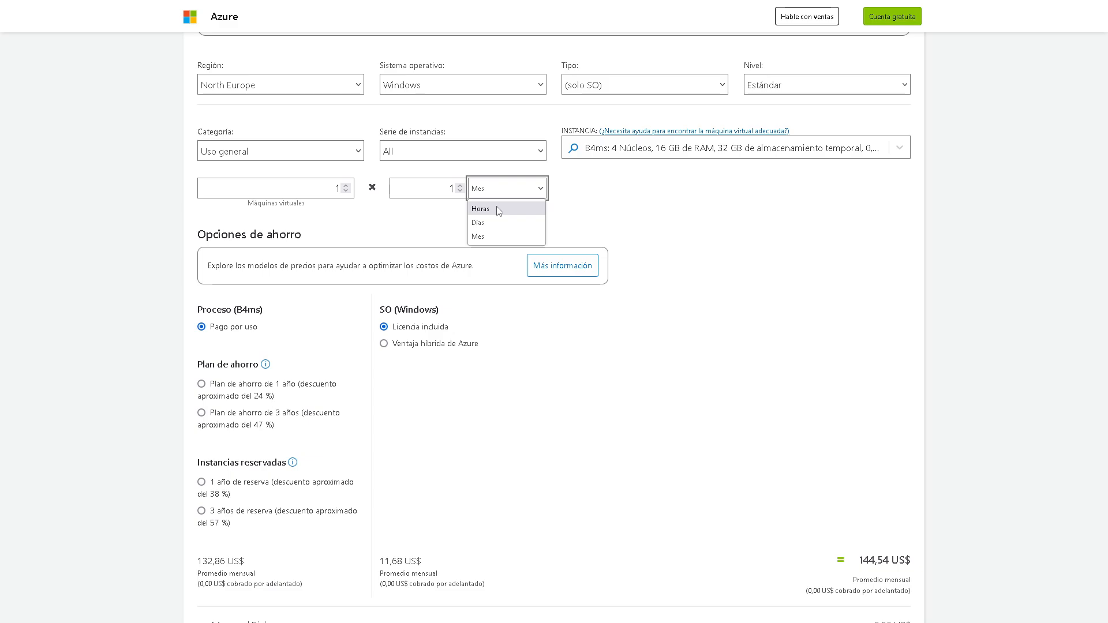
{"action": "left_click", "coordinate": [497, 207]}
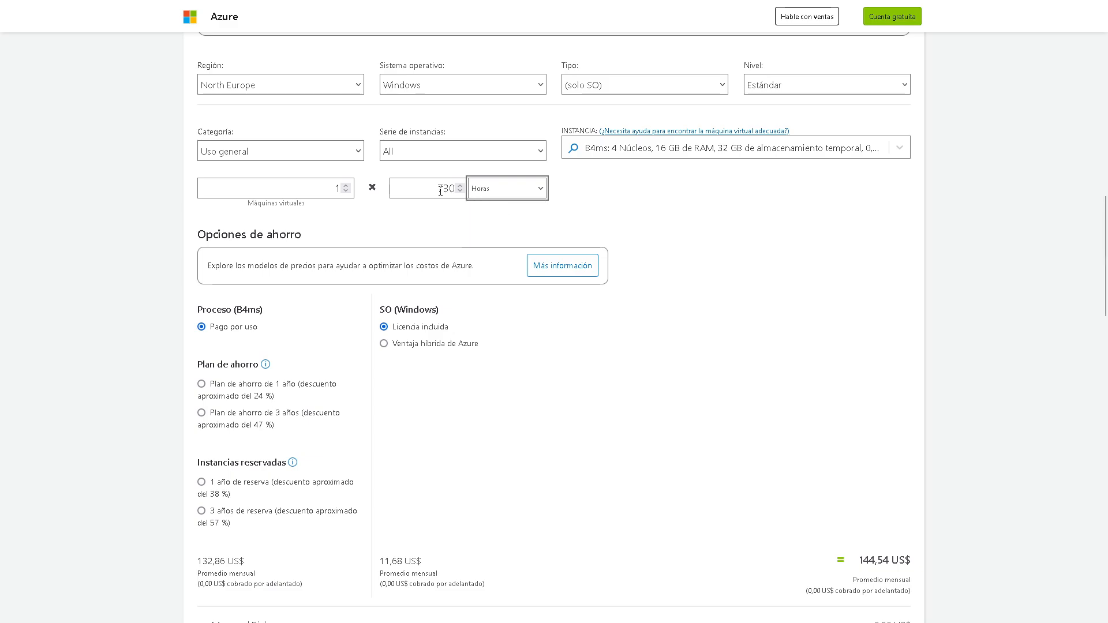
{"action": "left_click_drag", "start_coordinate": [438, 189], "coordinate": [476, 191]}
{"action": "left_click", "coordinate": [501, 195]}
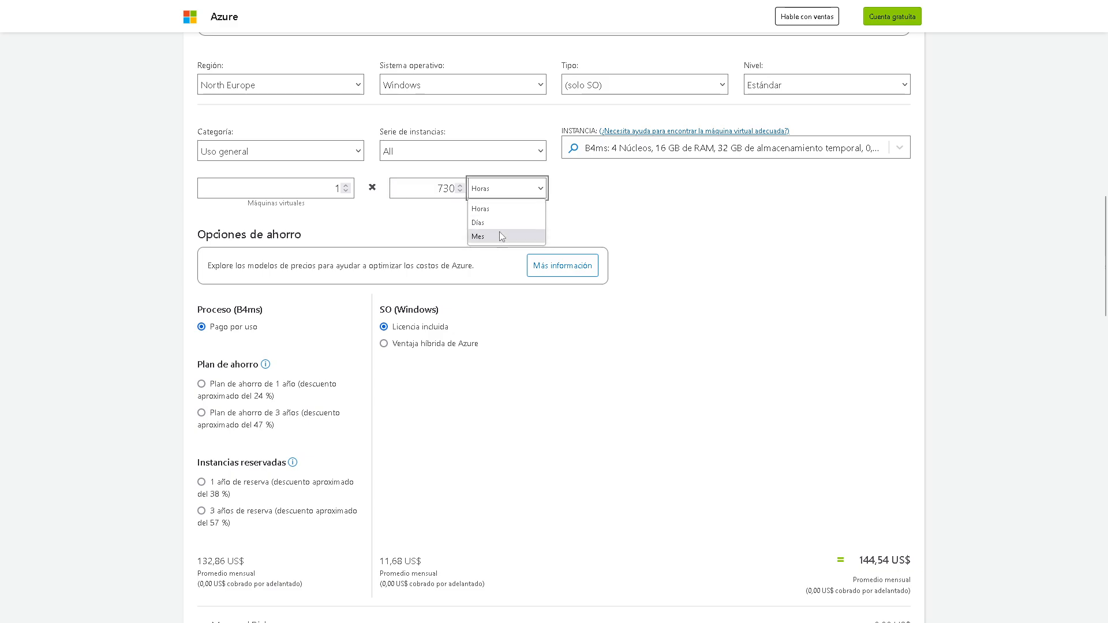
{"action": "left_click", "coordinate": [500, 221]}
{"action": "left_click", "coordinate": [501, 189]}
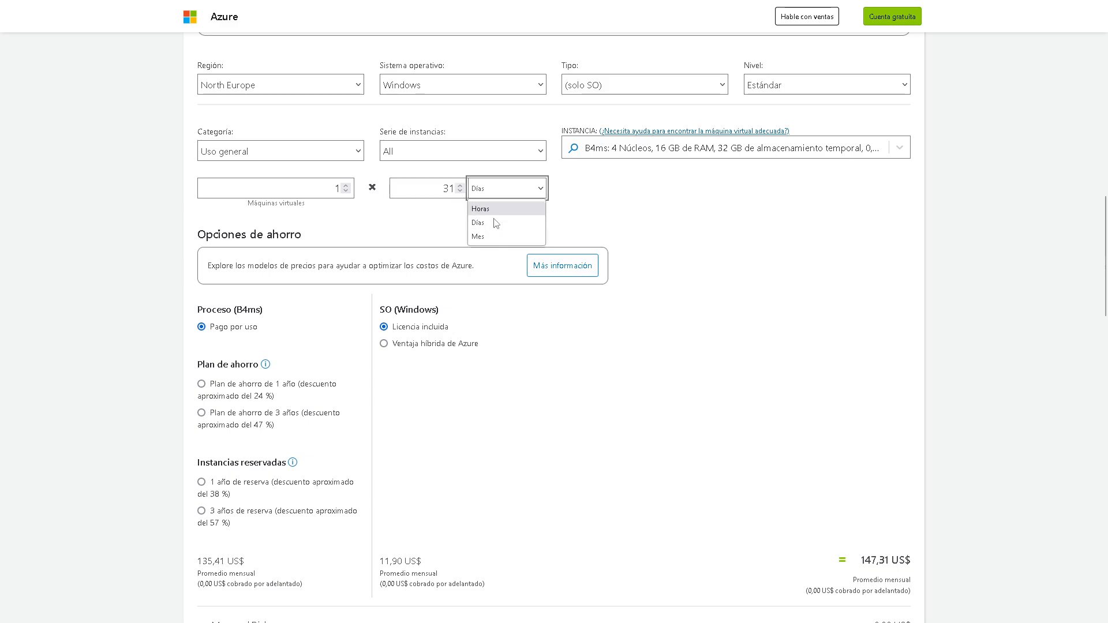
{"action": "left_click", "coordinate": [494, 234]}
{"action": "left_click", "coordinate": [479, 190]}
{"action": "left_click", "coordinate": [491, 208]}
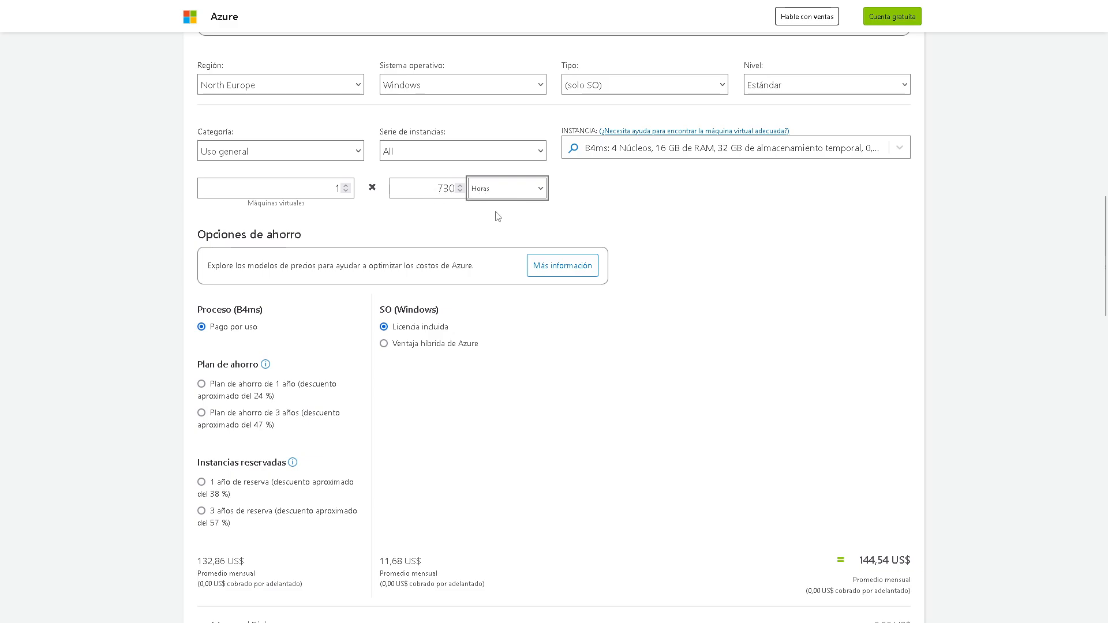
Examine the savings options for B4ms, reading the explanations of Plan de ahorro and Instancias reservadas
{"action": "scroll", "coordinate": [503, 242], "scroll_direction": "down", "scroll_amount": 2}
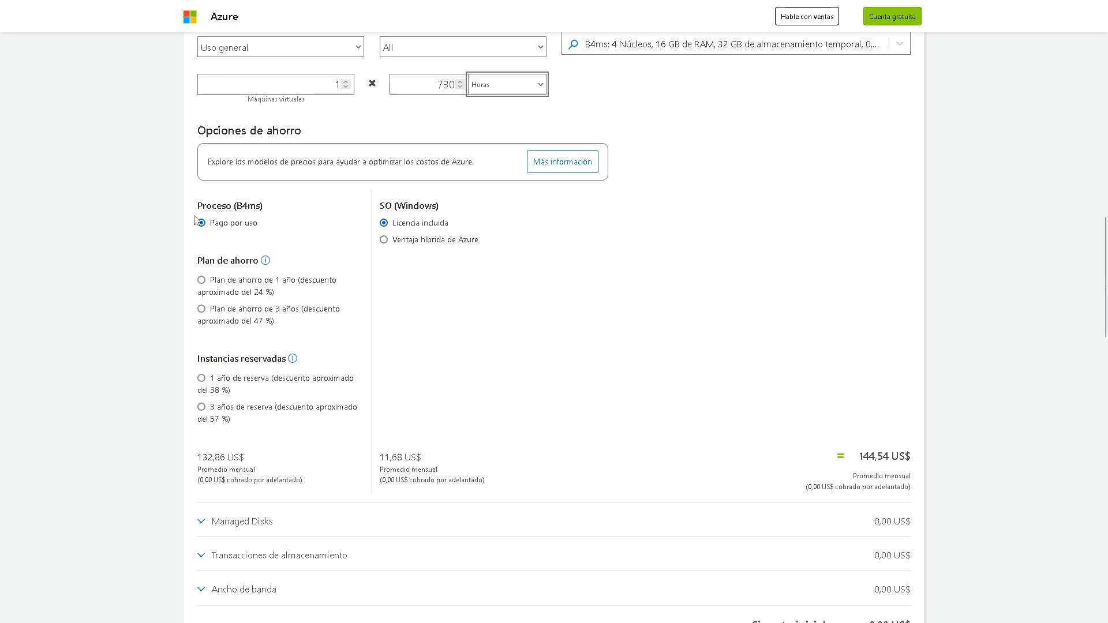
{"action": "scroll", "coordinate": [381, 317], "scroll_direction": "down", "scroll_amount": 1}
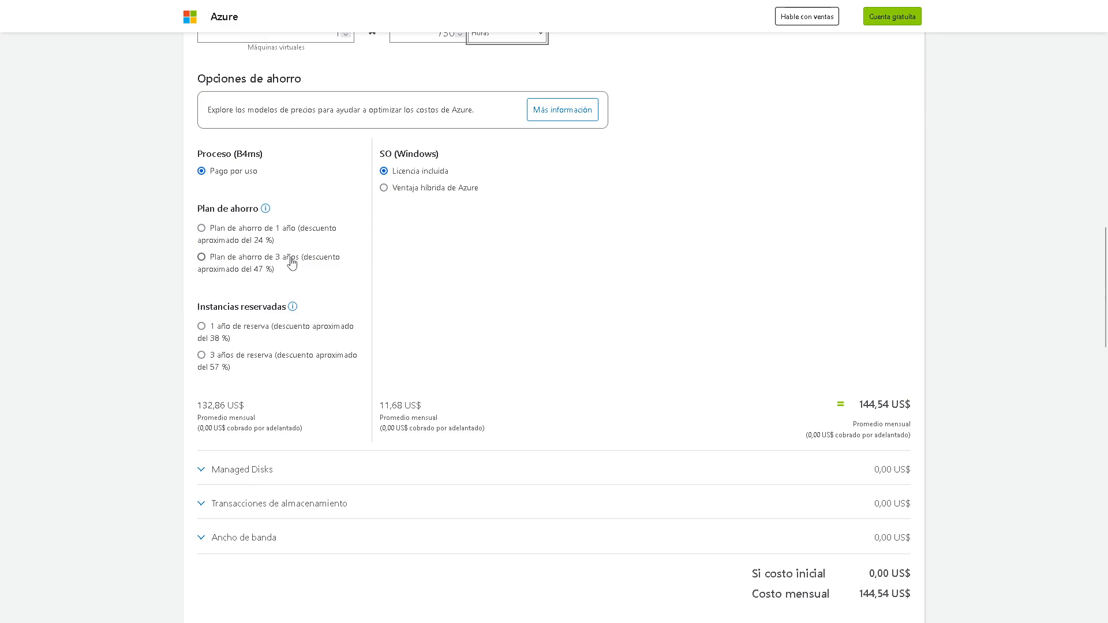
{"action": "scroll", "coordinate": [291, 285], "scroll_direction": "up", "scroll_amount": 1}
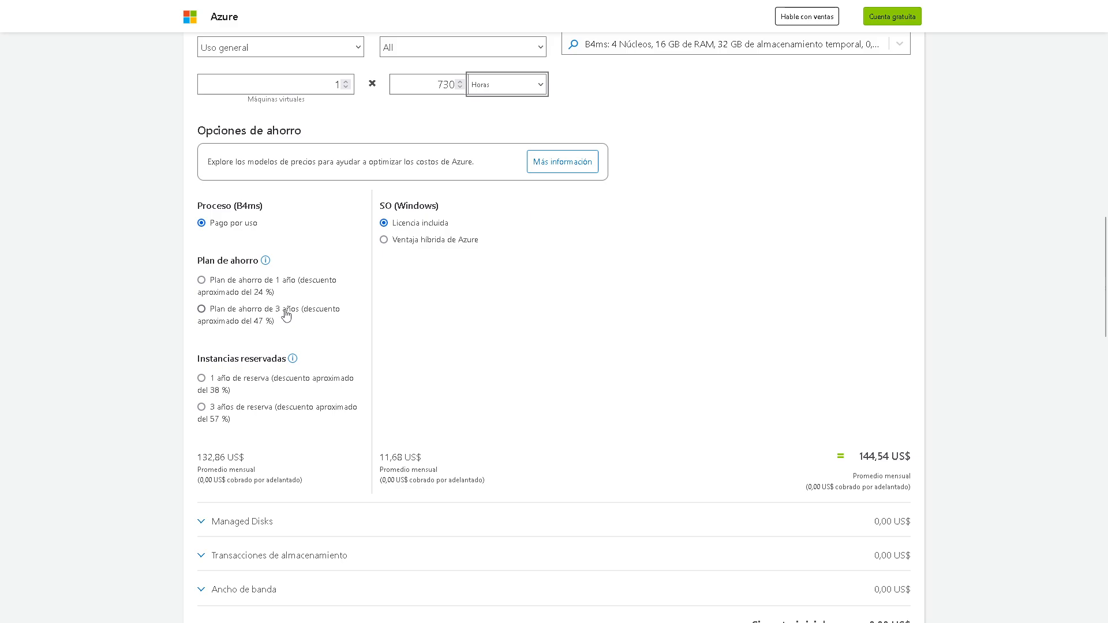
{"action": "left_click", "coordinate": [265, 265]}
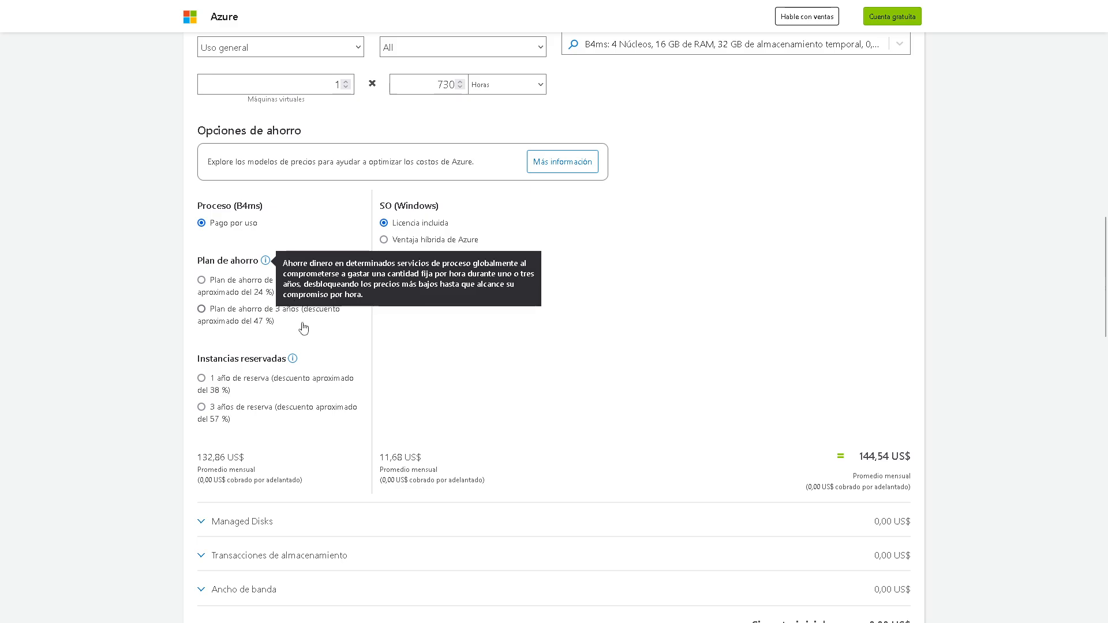
{"action": "scroll", "coordinate": [337, 346], "scroll_direction": "down", "scroll_amount": 1}
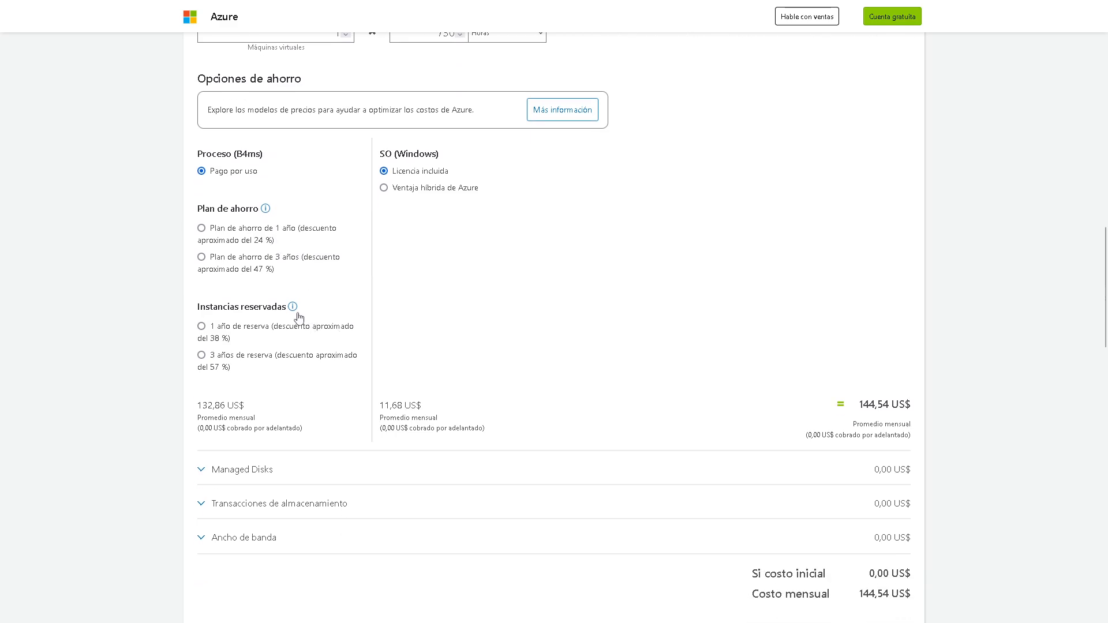
{"action": "scroll", "coordinate": [532, 391], "scroll_direction": "up", "scroll_amount": 3}
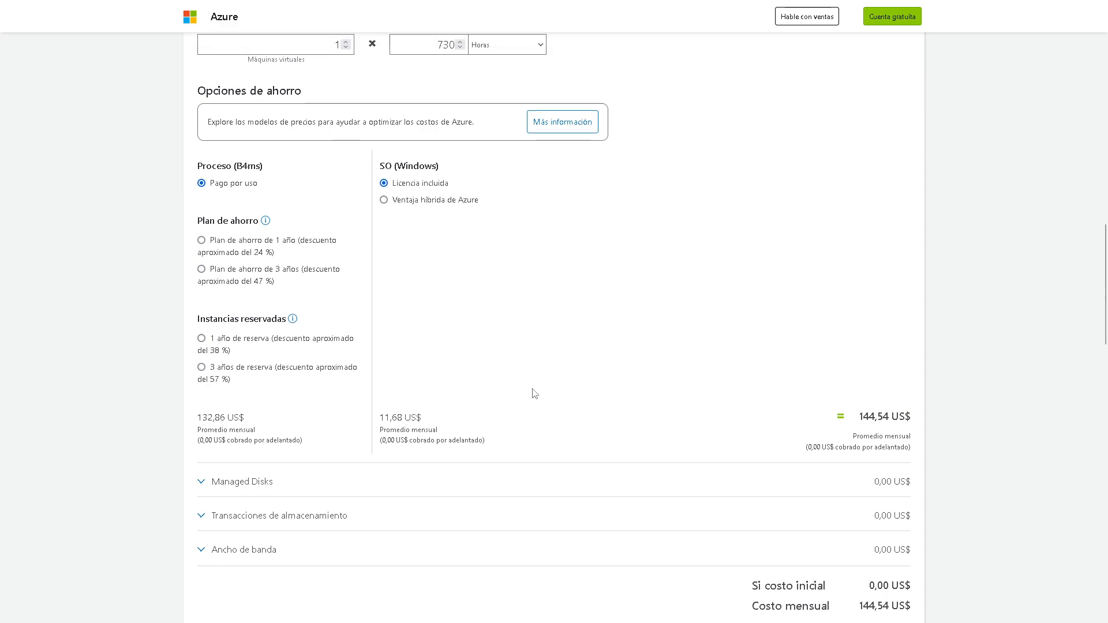
{"action": "scroll", "coordinate": [647, 160], "scroll_direction": "down", "scroll_amount": 2}
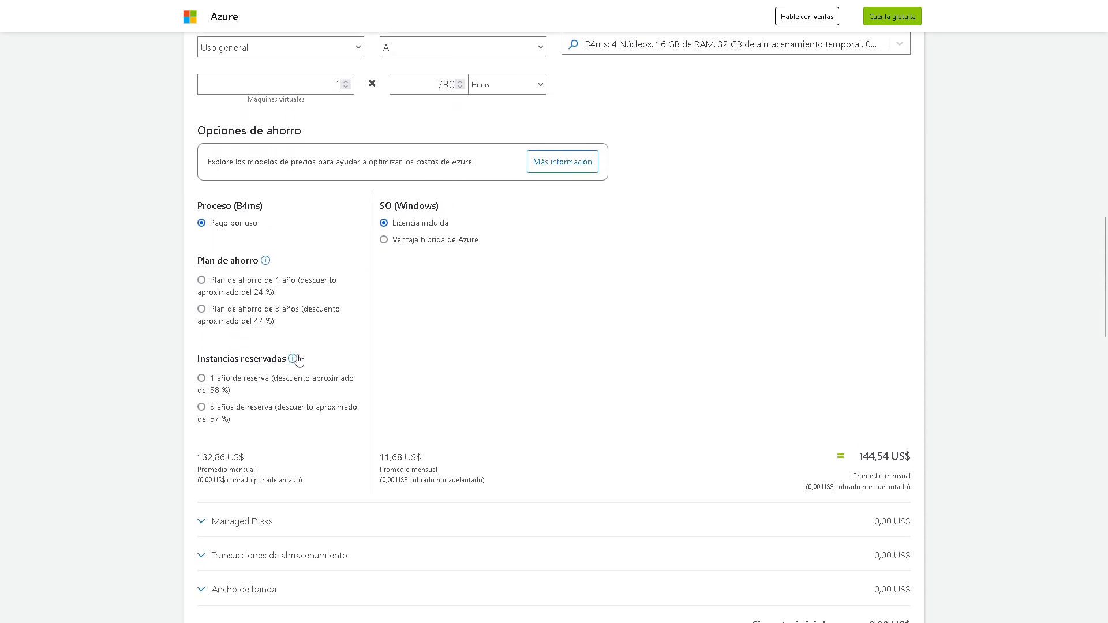
{"action": "mouse_move", "coordinate": [293, 359]}
{"action": "scroll", "coordinate": [333, 329], "scroll_direction": "down", "scroll_amount": 1}
{"action": "scroll", "coordinate": [340, 318], "scroll_direction": "down", "scroll_amount": 1}
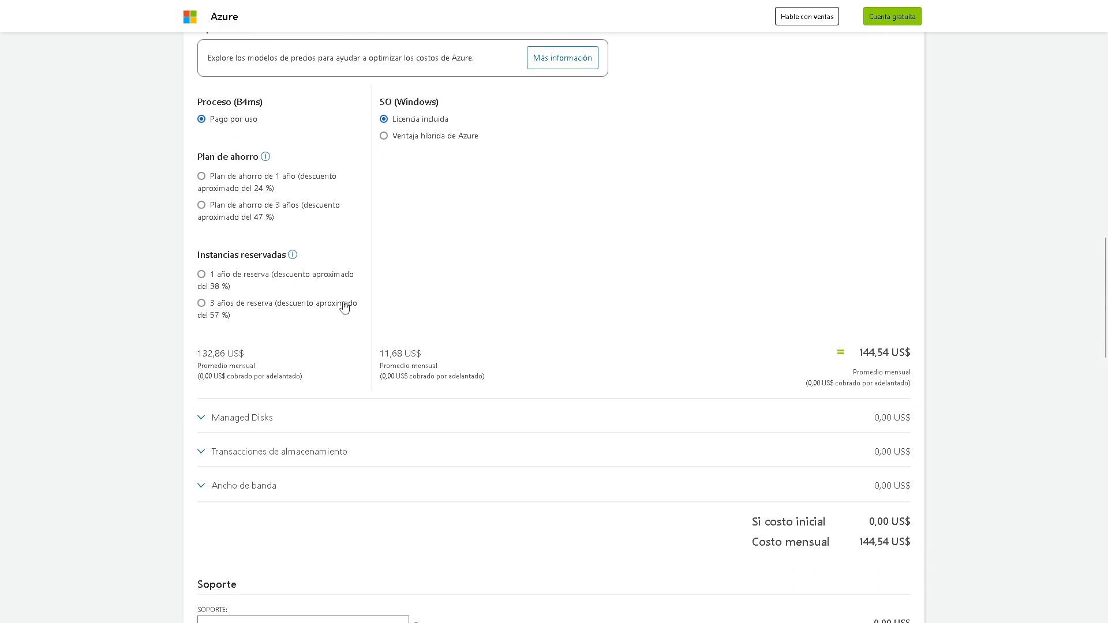
{"action": "scroll", "coordinate": [344, 309], "scroll_direction": "down", "scroll_amount": 1}
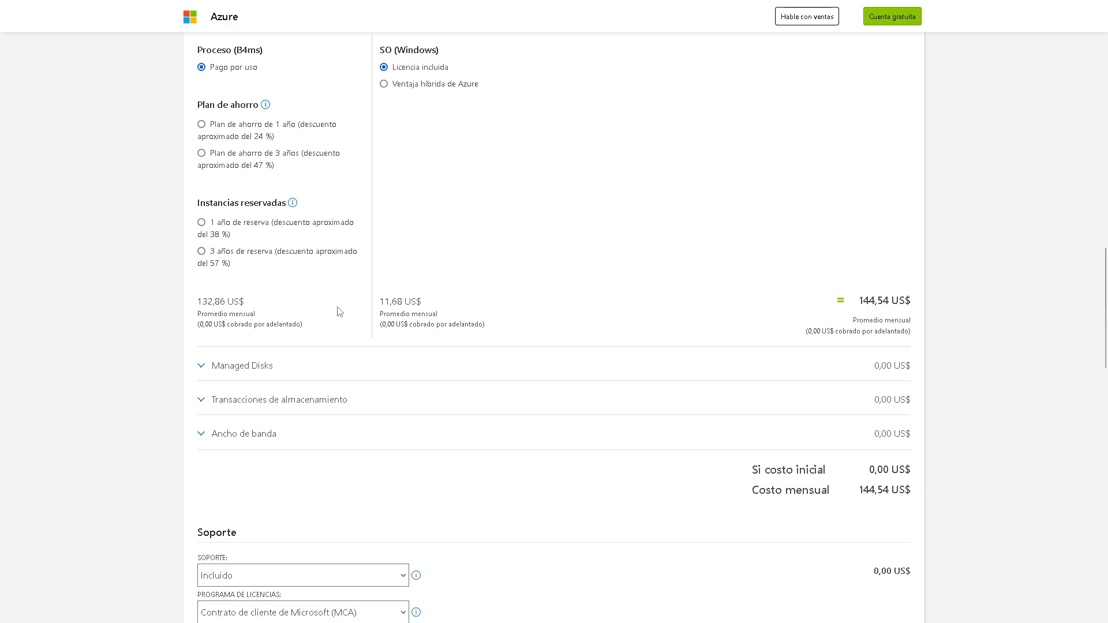
Expand the Managed Disks section and set the disk tier to SSD Premium
{"action": "scroll", "coordinate": [277, 350], "scroll_direction": "down", "scroll_amount": 1}
{"action": "left_click", "coordinate": [271, 322]}
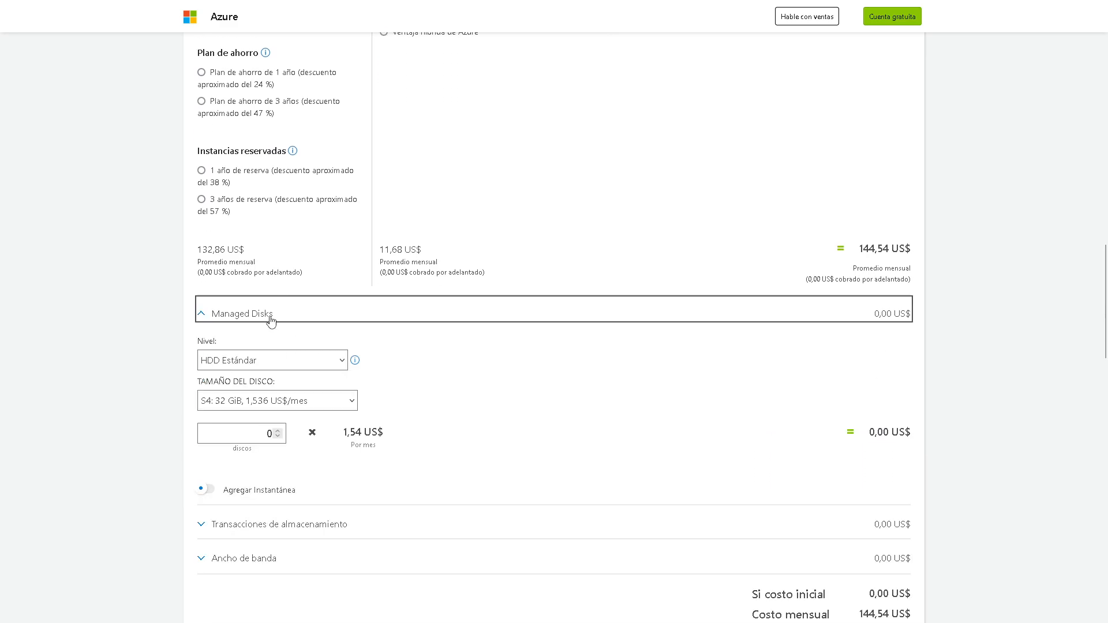
{"action": "scroll", "coordinate": [311, 321], "scroll_direction": "down", "scroll_amount": 1}
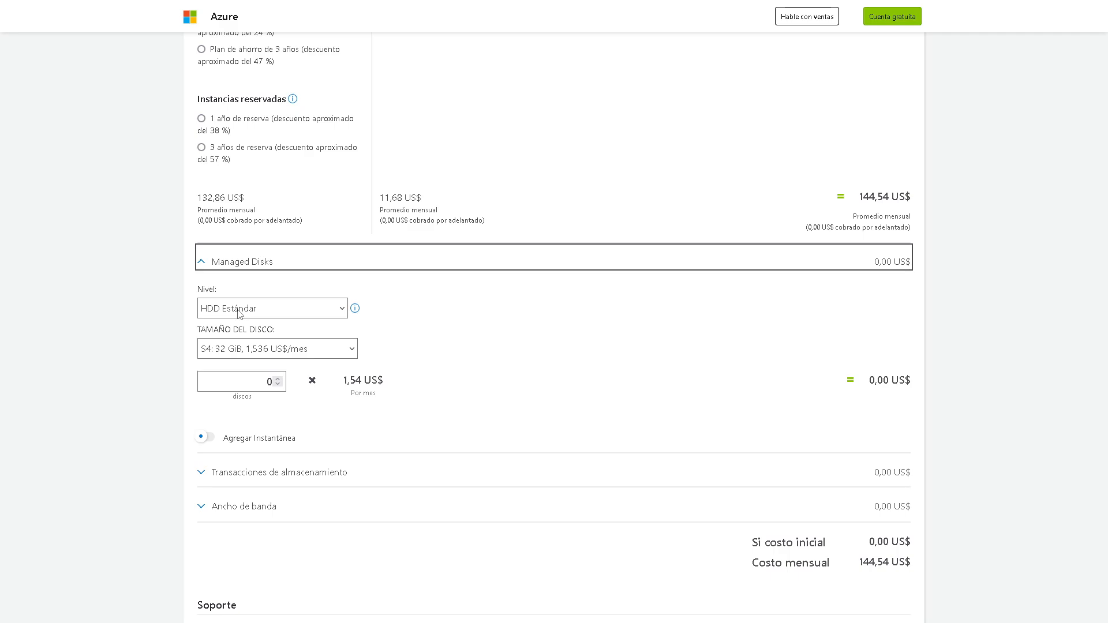
{"action": "left_click", "coordinate": [239, 313]}
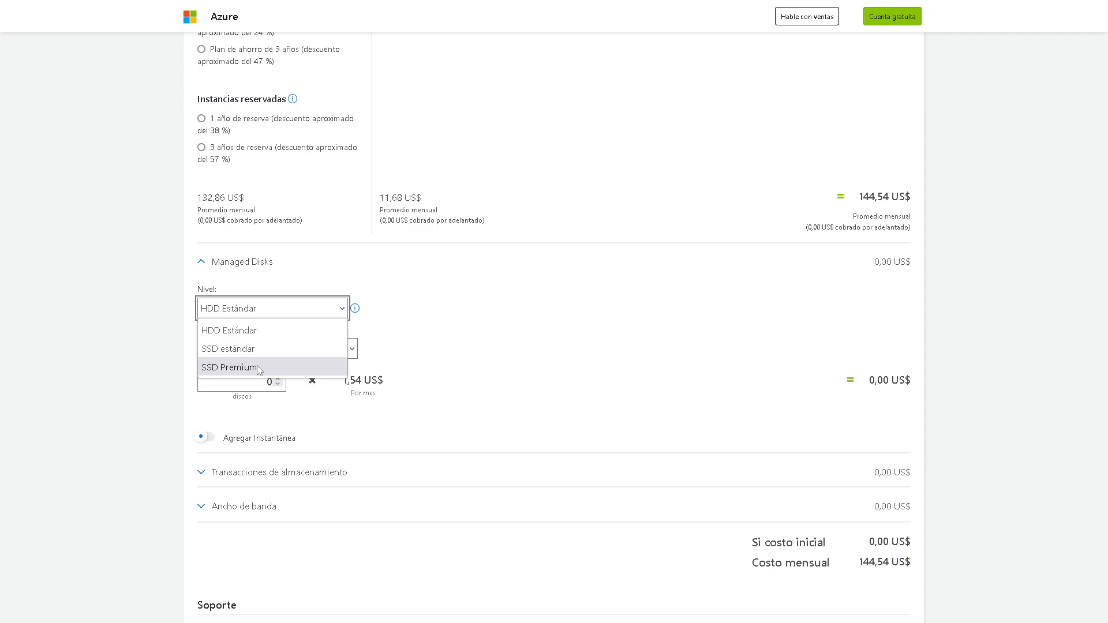
{"action": "left_click", "coordinate": [516, 348]}
{"action": "left_click", "coordinate": [270, 315]}
{"action": "left_click", "coordinate": [253, 372]}
Review the virtual machine's configuration and change the managed disk tier to SSD estándar
{"action": "scroll", "coordinate": [549, 316], "scroll_direction": "up", "scroll_amount": 8}
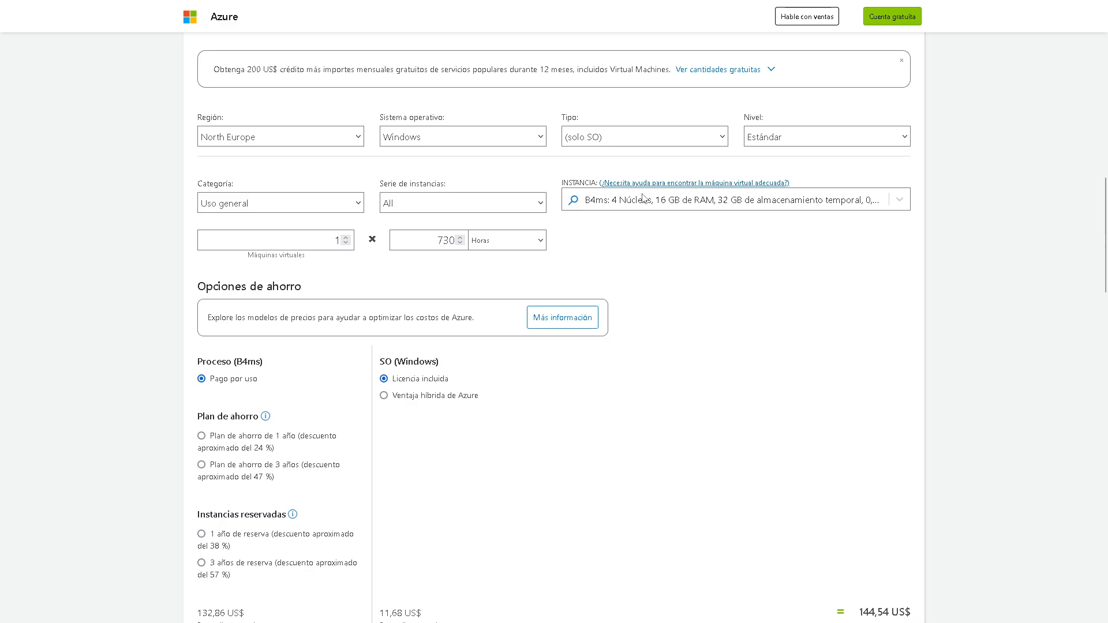
{"action": "scroll", "coordinate": [596, 245], "scroll_direction": "down", "scroll_amount": 5}
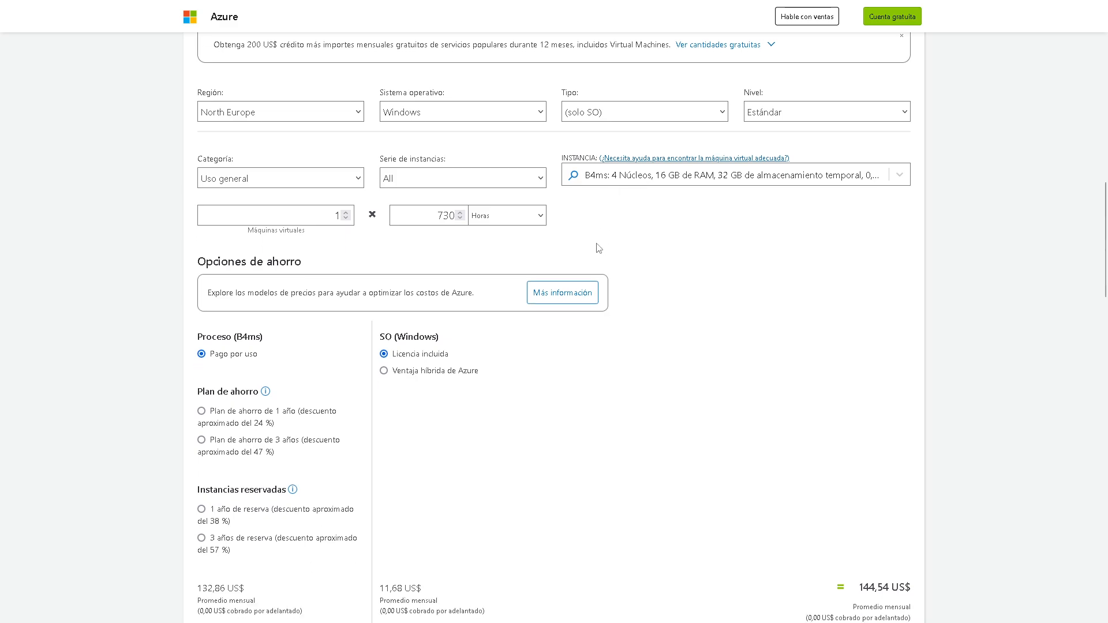
{"action": "left_click", "coordinate": [241, 469]}
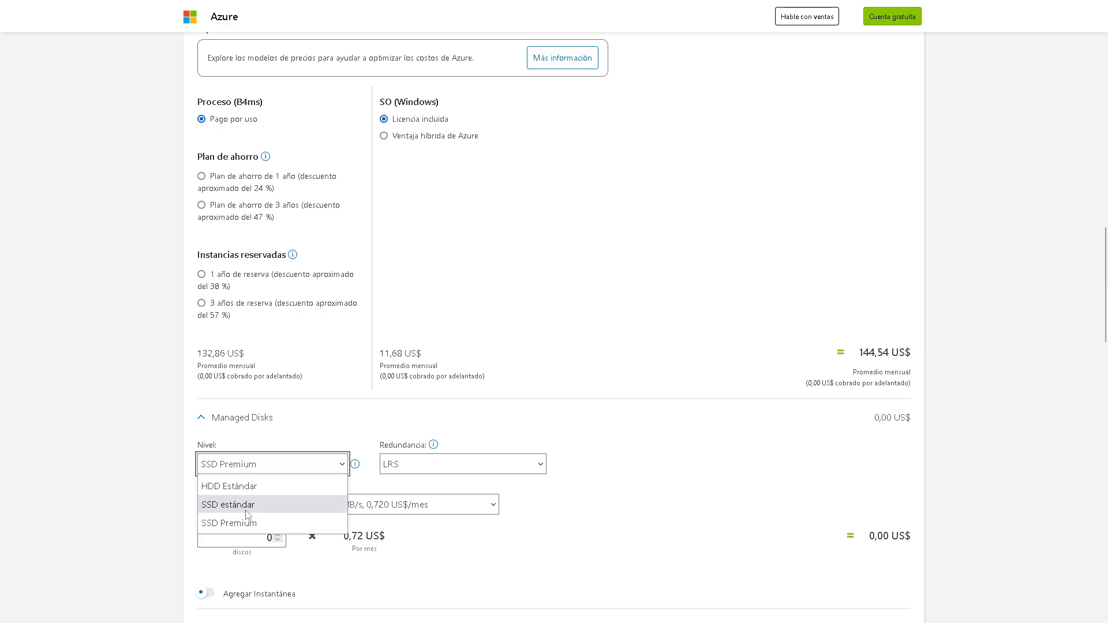
{"action": "left_click", "coordinate": [245, 505]}
{"action": "scroll", "coordinate": [408, 425], "scroll_direction": "down", "scroll_amount": 2}
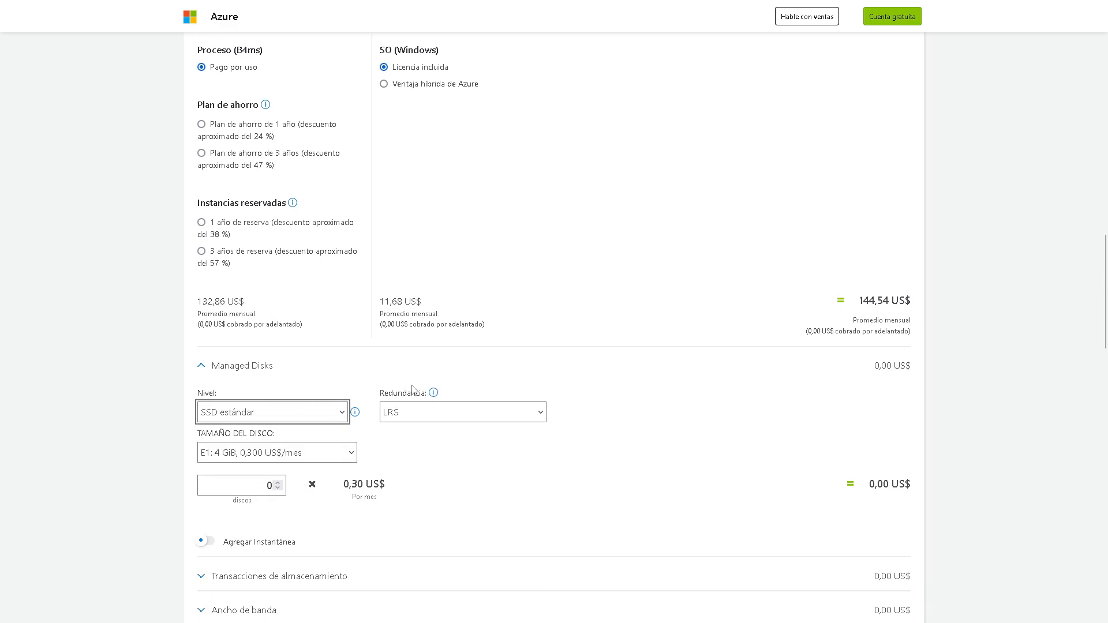
Compare the managed disk redundancy choices LRS and ZRS and the HDD Estándar tier, leaving the tier at SSD estándar
{"action": "scroll", "coordinate": [476, 381], "scroll_direction": "down", "scroll_amount": 2}
{"action": "left_click", "coordinate": [443, 258]}
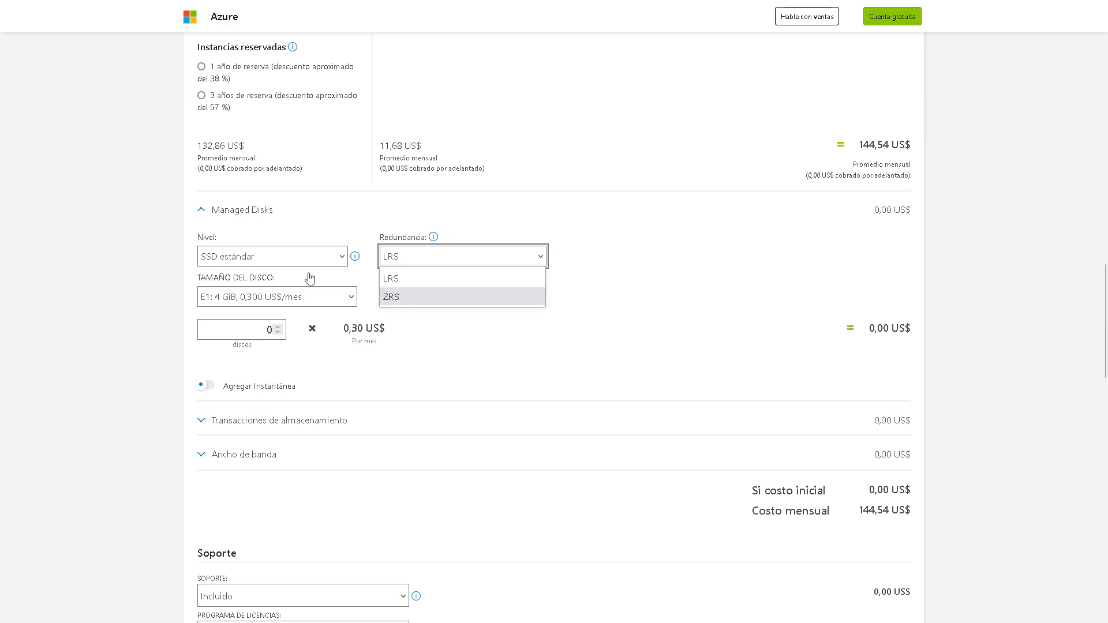
{"action": "left_click", "coordinate": [284, 264]}
{"action": "left_click", "coordinate": [268, 280]}
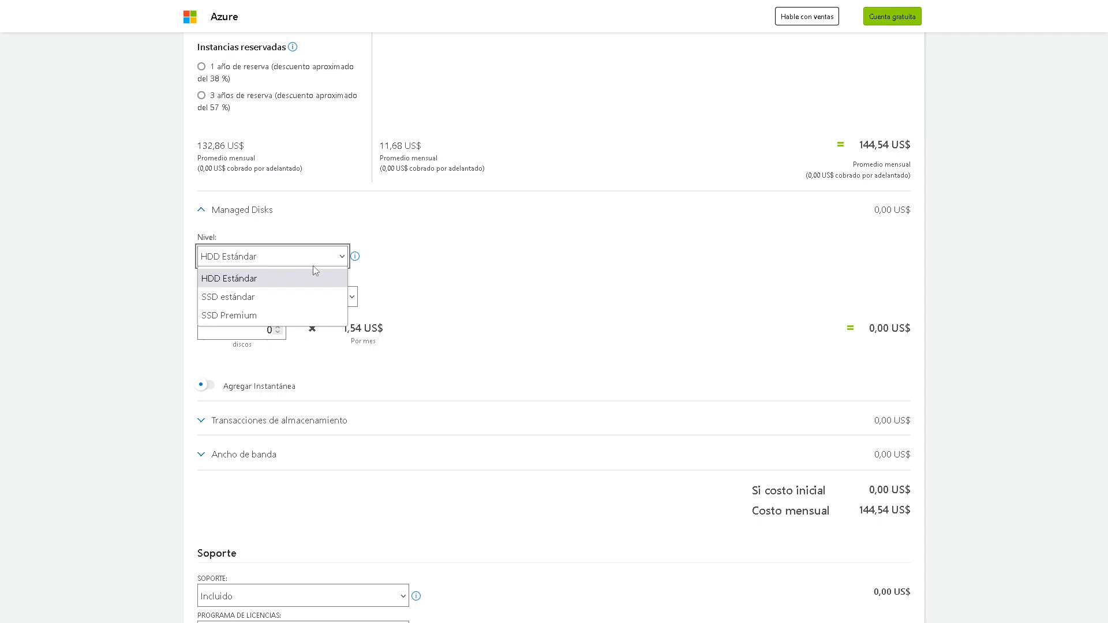
{"action": "left_click", "coordinate": [469, 270]}
{"action": "left_click", "coordinate": [338, 264]}
{"action": "left_click", "coordinate": [334, 297]}
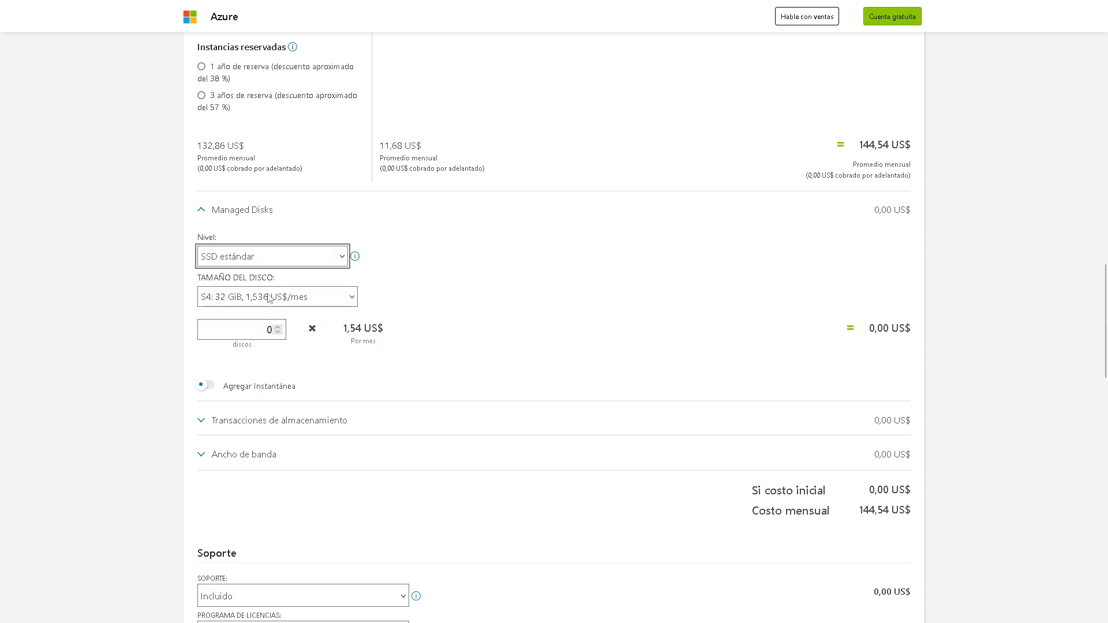
Set the managed disk size to E10: 128 GiB and the number of disks to 1
{"action": "left_click", "coordinate": [316, 297]}
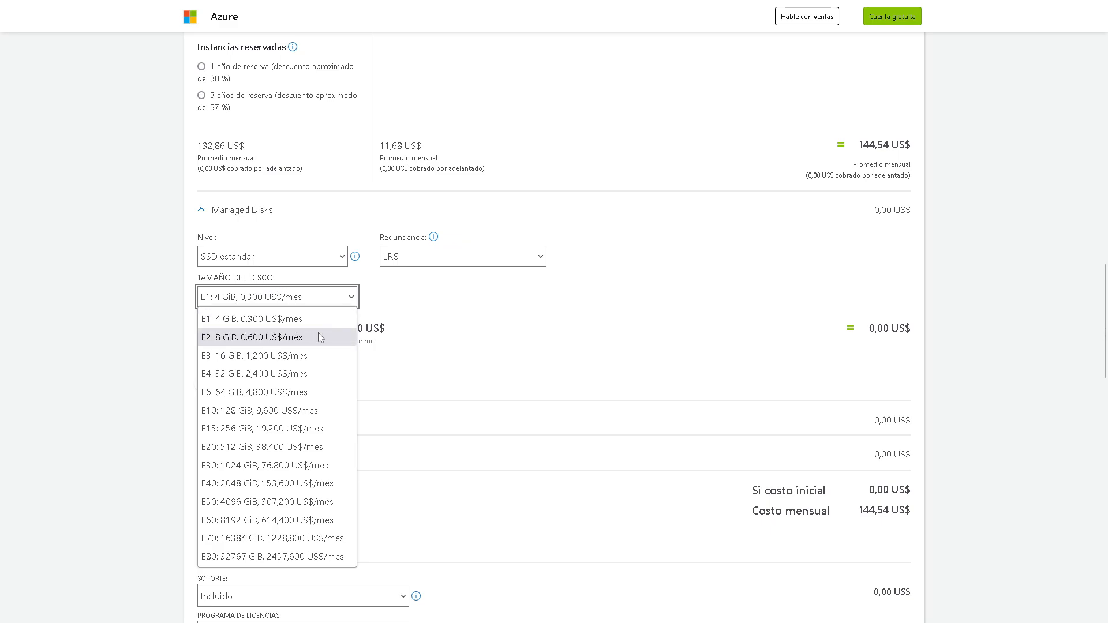
{"action": "left_click", "coordinate": [237, 410]}
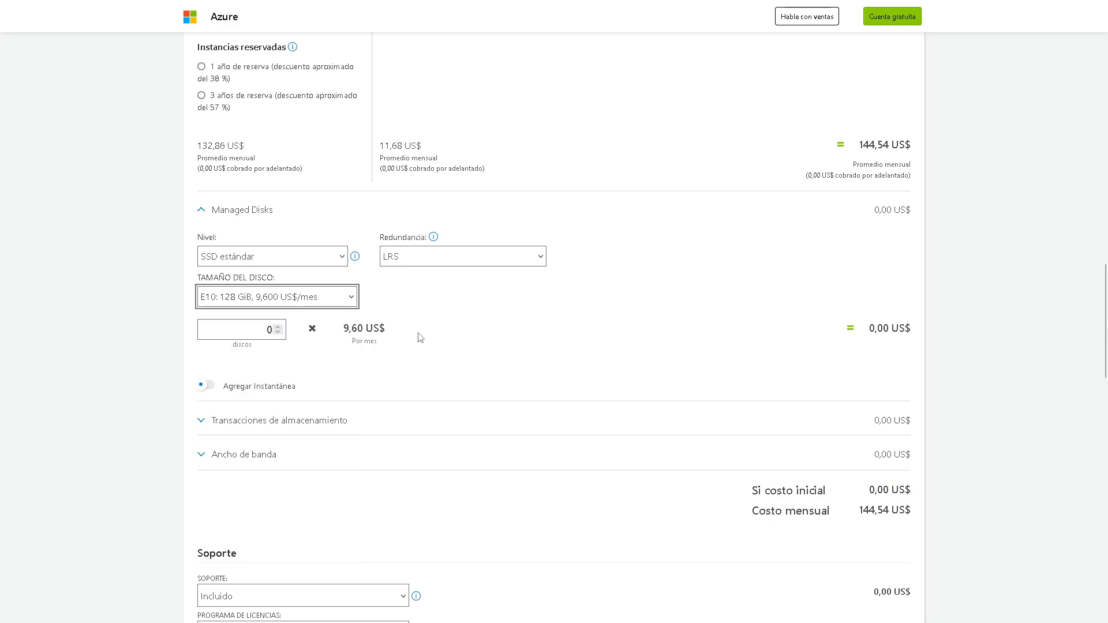
{"action": "scroll", "coordinate": [420, 338], "scroll_direction": "up", "scroll_amount": 6}
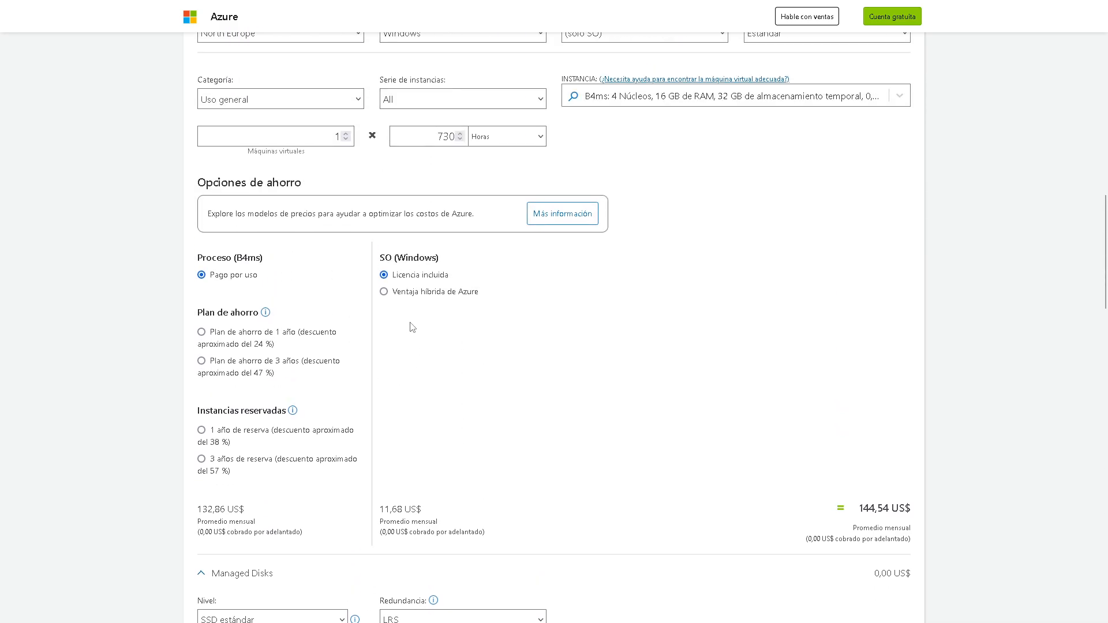
{"action": "scroll", "coordinate": [412, 327], "scroll_direction": "down", "scroll_amount": 3}
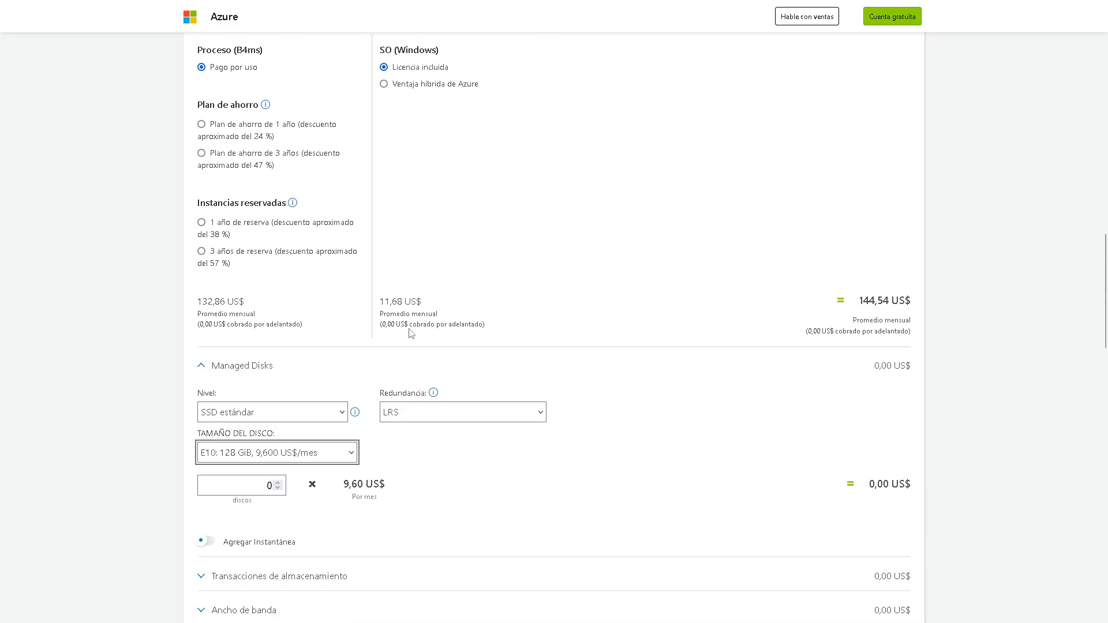
{"action": "scroll", "coordinate": [411, 333], "scroll_direction": "down", "scroll_amount": 2}
{"action": "scroll", "coordinate": [369, 353], "scroll_direction": "down", "scroll_amount": 2}
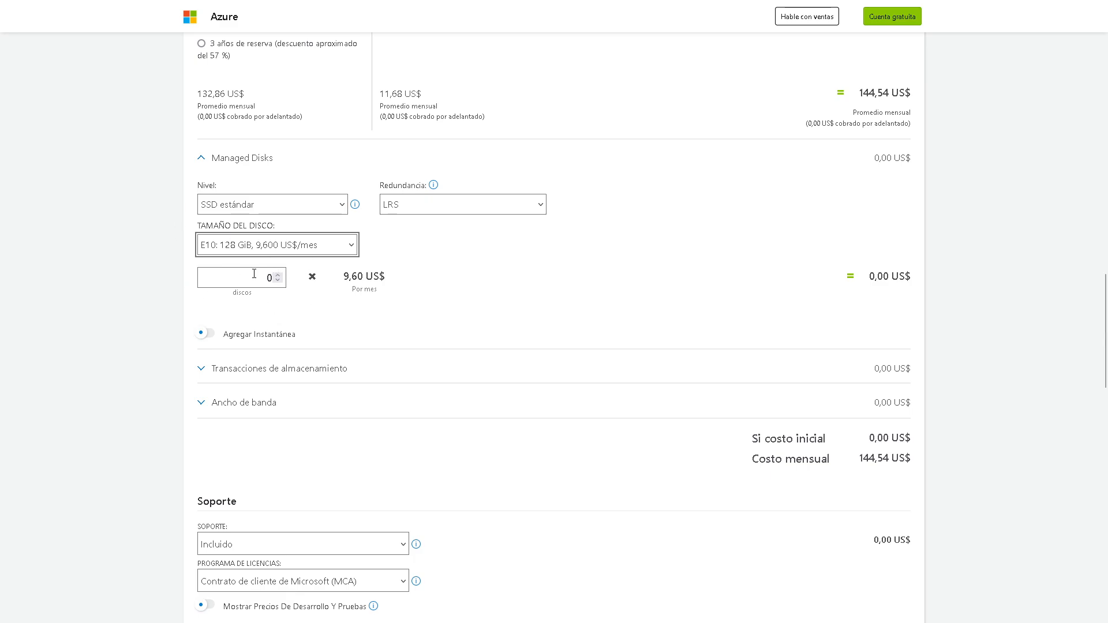
{"action": "left_click", "coordinate": [277, 276]}
{"action": "left_click", "coordinate": [278, 275]}
{"action": "left_click", "coordinate": [278, 276]}
{"action": "left_click", "coordinate": [278, 280]}
{"action": "left_click", "coordinate": [277, 280]}
Enable the managed disk's snapshot option to inspect its size field, and disable it again
{"action": "scroll", "coordinate": [343, 287], "scroll_direction": "down", "scroll_amount": 1}
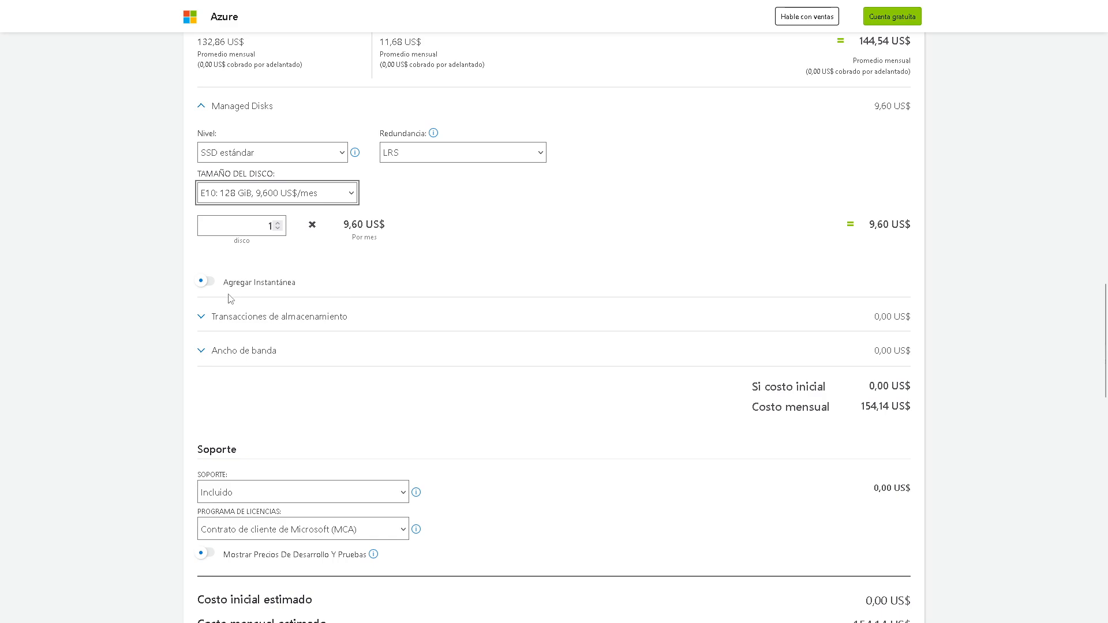
{"action": "left_click", "coordinate": [207, 281]}
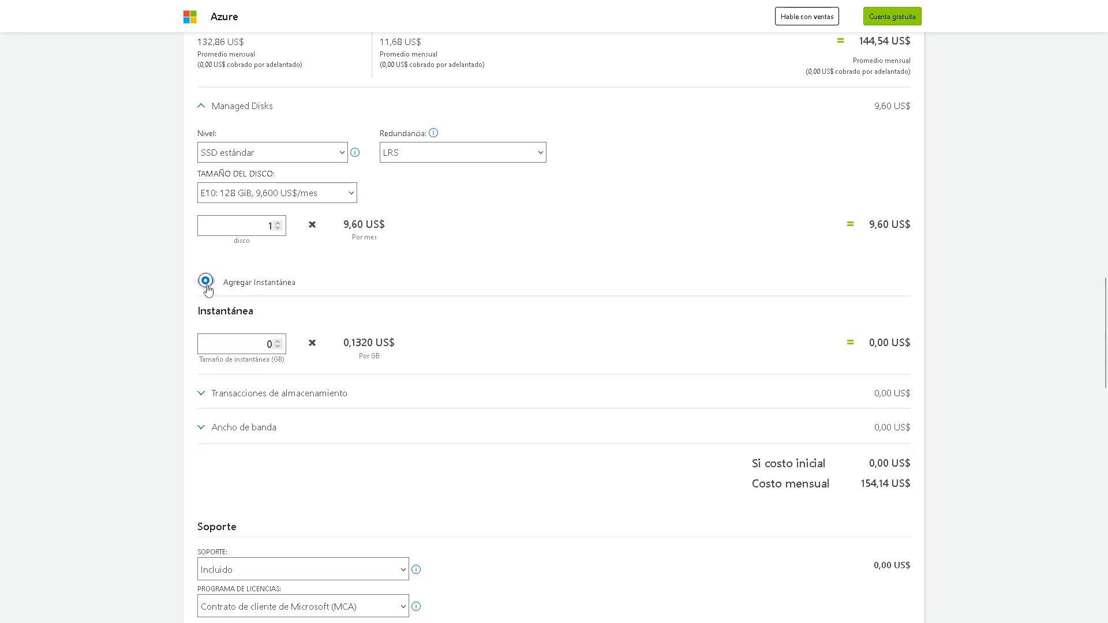
{"action": "left_click", "coordinate": [222, 343]}
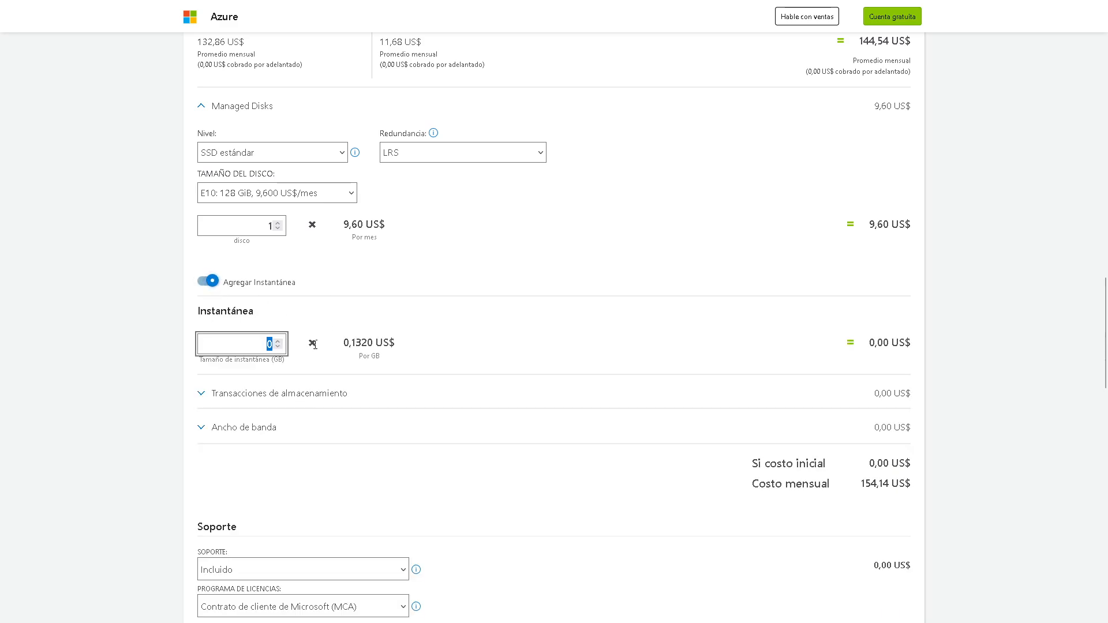
{"action": "left_click", "coordinate": [211, 282]}
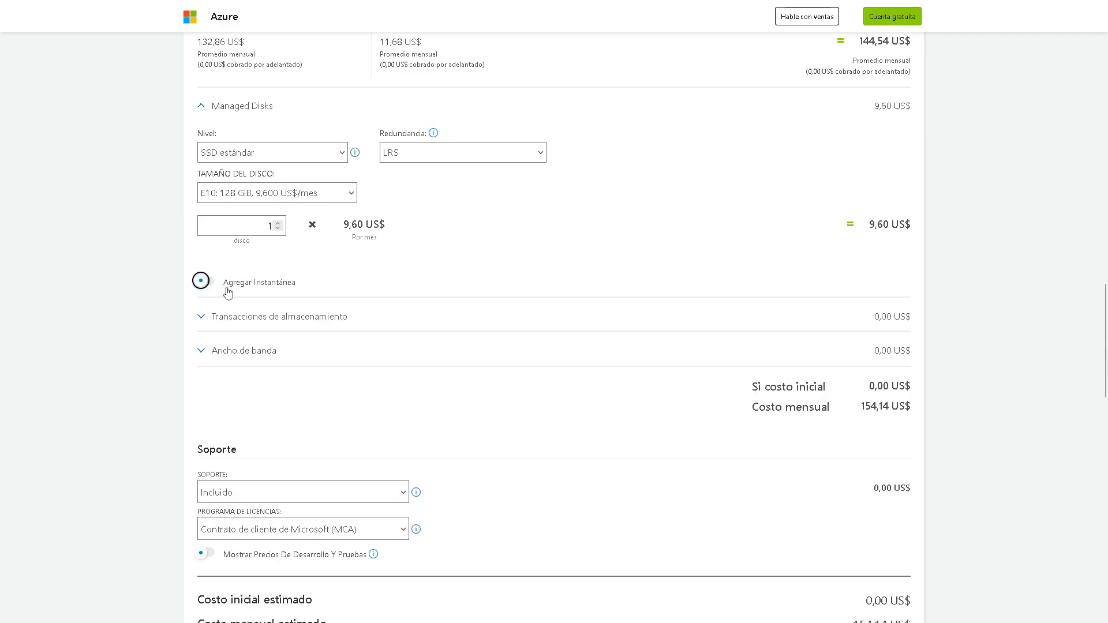
Expand Transacciones de almacenamiento and set it to 1 transaction unit
{"action": "scroll", "coordinate": [225, 291], "scroll_direction": "down", "scroll_amount": 1}
{"action": "left_click", "coordinate": [204, 266]}
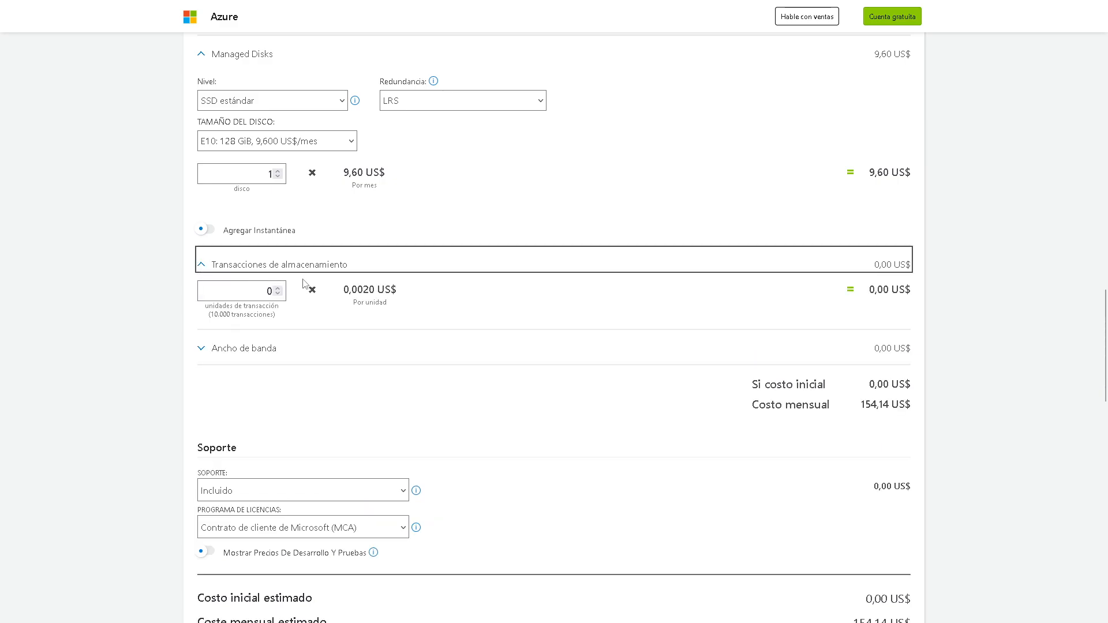
{"action": "scroll", "coordinate": [309, 287], "scroll_direction": "down", "scroll_amount": 2}
{"action": "left_click", "coordinate": [279, 184]}
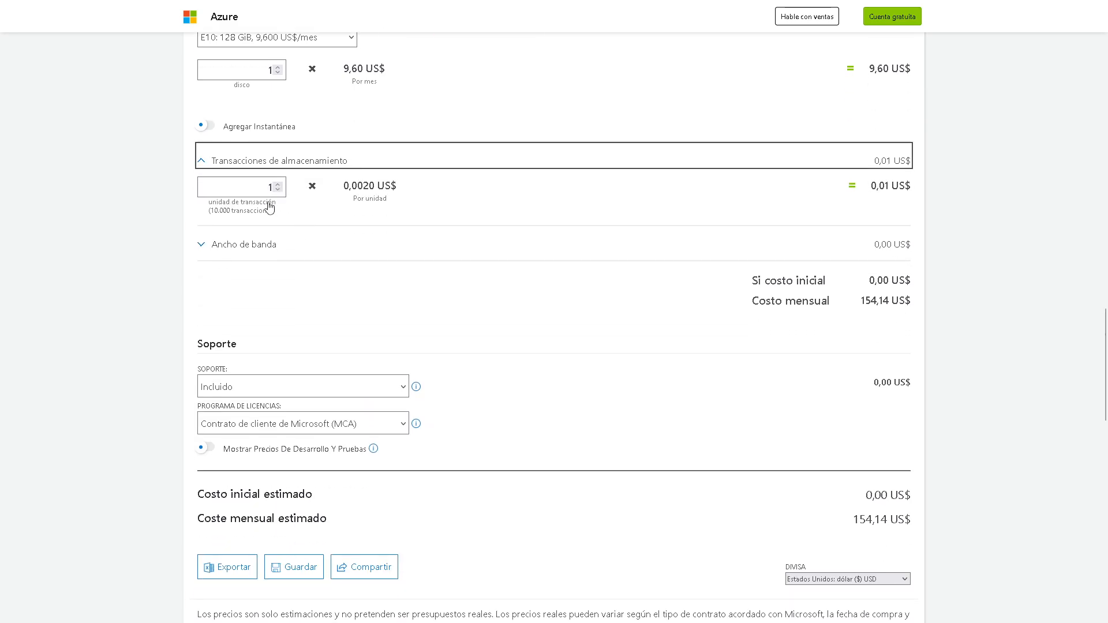
{"action": "left_click", "coordinate": [277, 189]}
{"action": "left_click", "coordinate": [277, 184]}
Review the managed disk and storage transaction settings, and expand the Ancho de banda section
{"action": "scroll", "coordinate": [312, 218], "scroll_direction": "up", "scroll_amount": 1}
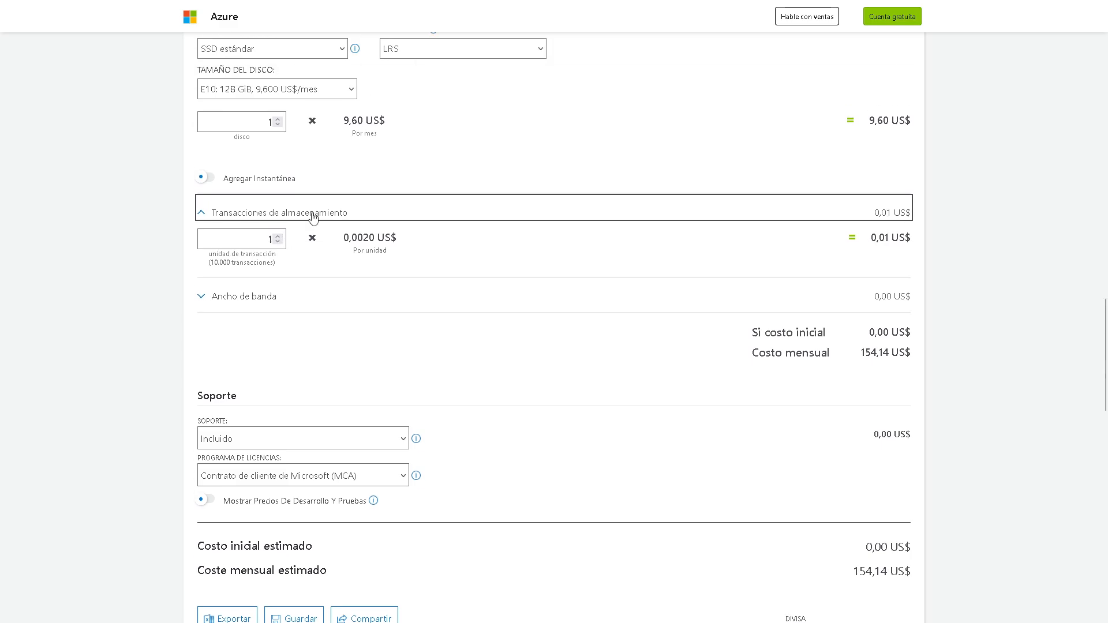
{"action": "scroll", "coordinate": [312, 222], "scroll_direction": "up", "scroll_amount": 2}
{"action": "scroll", "coordinate": [312, 223], "scroll_direction": "down", "scroll_amount": 2}
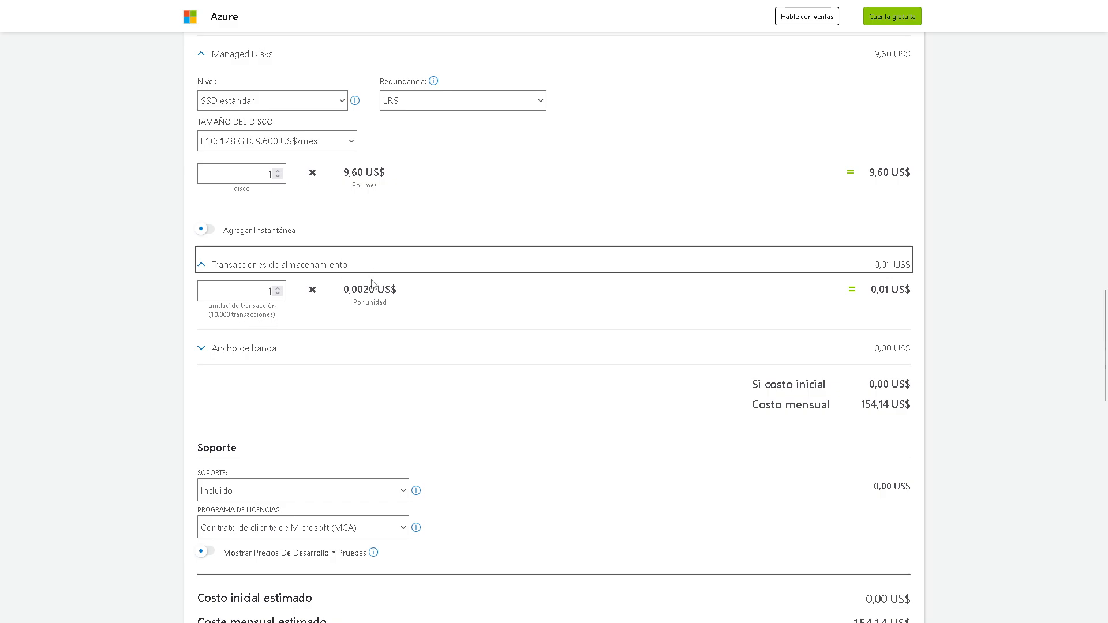
{"action": "scroll", "coordinate": [375, 286], "scroll_direction": "down", "scroll_amount": 1}
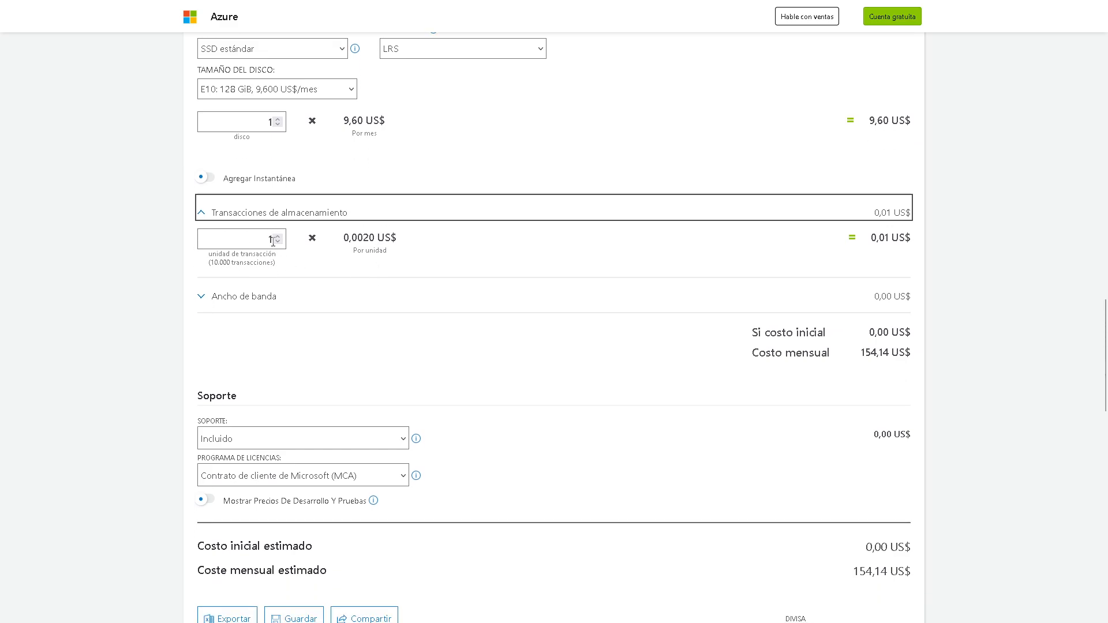
{"action": "scroll", "coordinate": [274, 242], "scroll_direction": "down", "scroll_amount": 5}
{"action": "scroll", "coordinate": [275, 240], "scroll_direction": "up", "scroll_amount": 2}
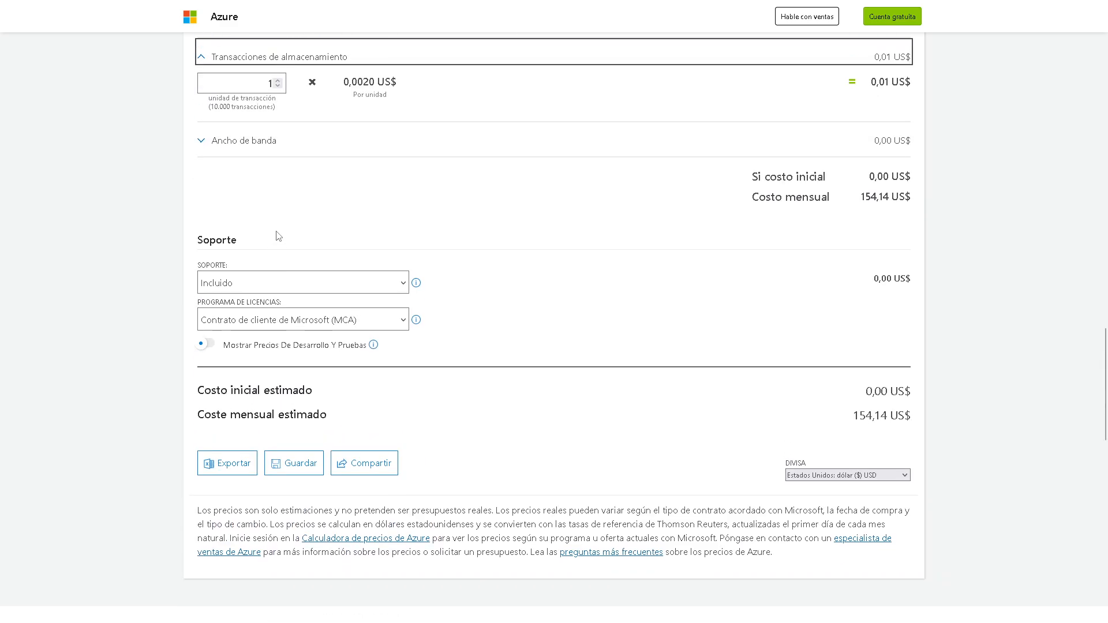
{"action": "scroll", "coordinate": [278, 235], "scroll_direction": "up", "scroll_amount": 1}
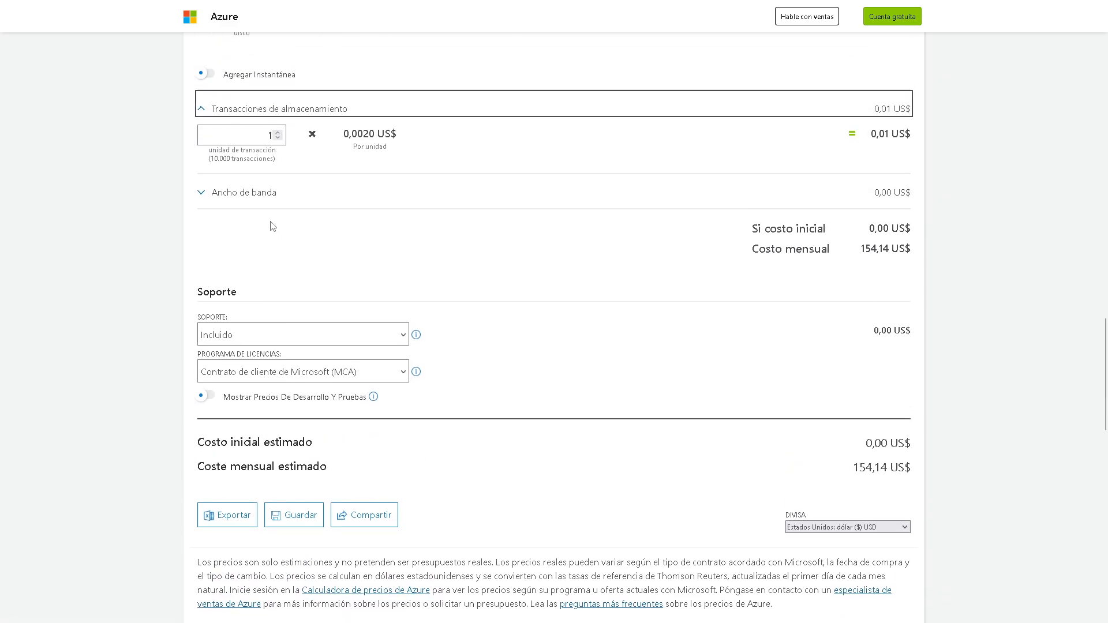
{"action": "left_click", "coordinate": [266, 201]}
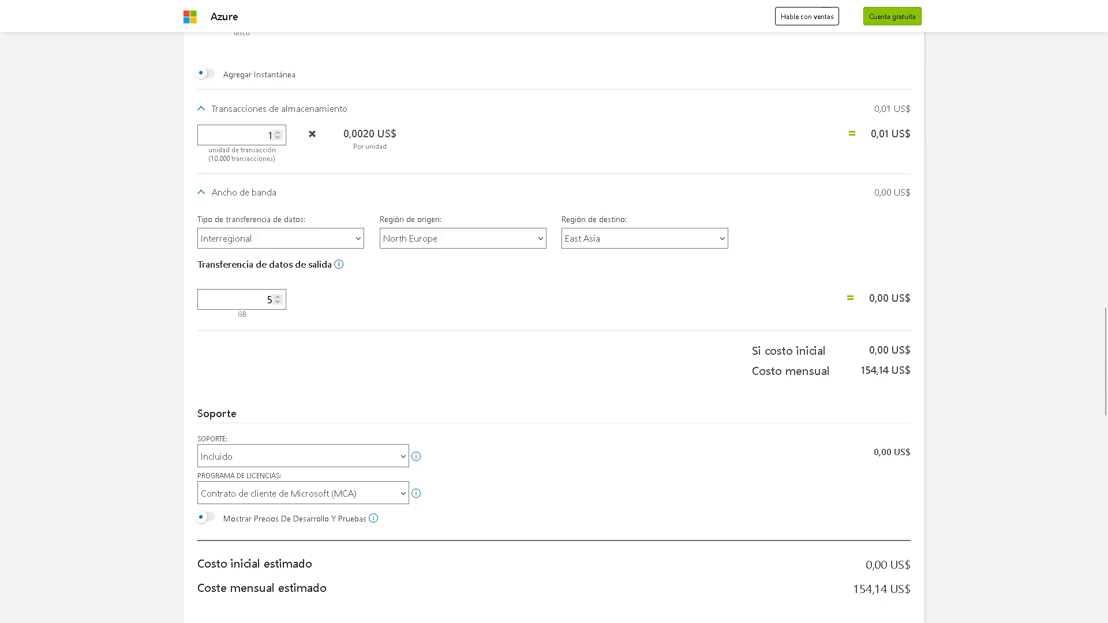
Switch to the handwritten VM diagram in Herramienta Recortes and change the pen color to bright green
{"action": "left_click_drag", "start_coordinate": [1107, 132], "coordinate": [501, 77]}
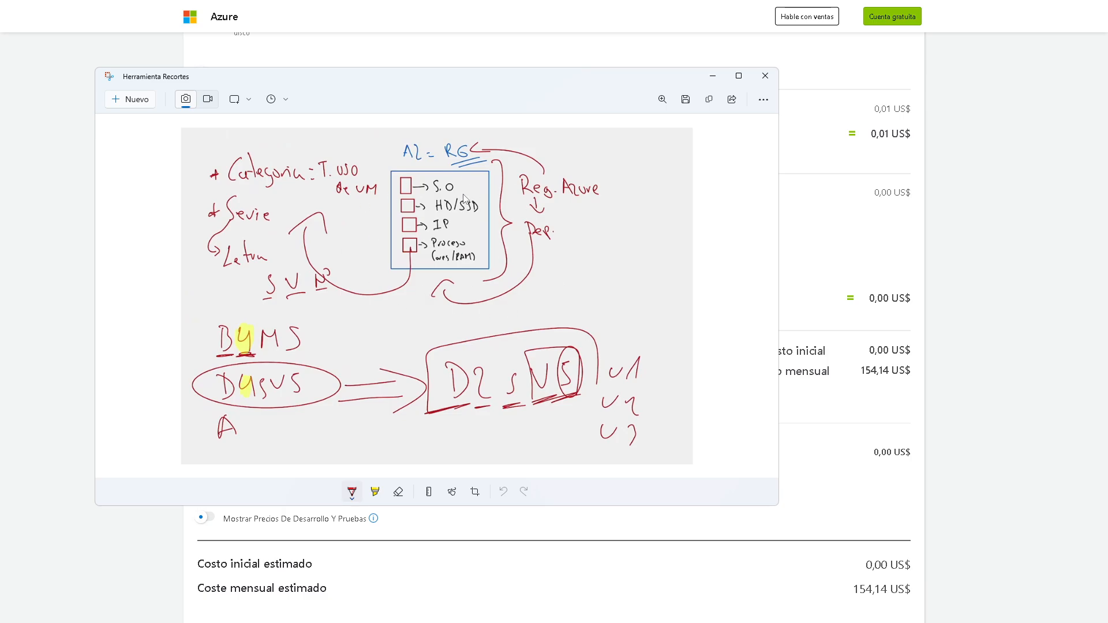
{"action": "left_click", "coordinate": [349, 492]}
{"action": "left_click", "coordinate": [295, 458]}
{"action": "left_click", "coordinate": [352, 492]}
{"action": "left_click", "coordinate": [308, 315]}
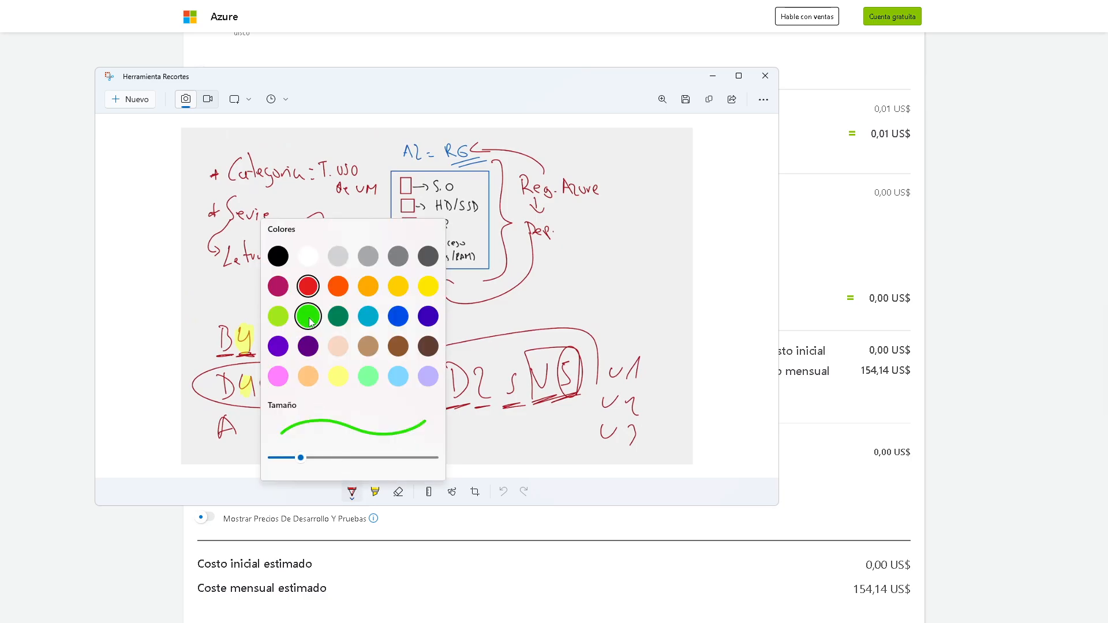
Draw two green vertical lines through Reg. Azure, write "Int" beyond them, and draw an arrow from HD/SSD across the lines to "50"
{"action": "left_click_drag", "start_coordinate": [558, 167], "coordinate": [557, 306]}
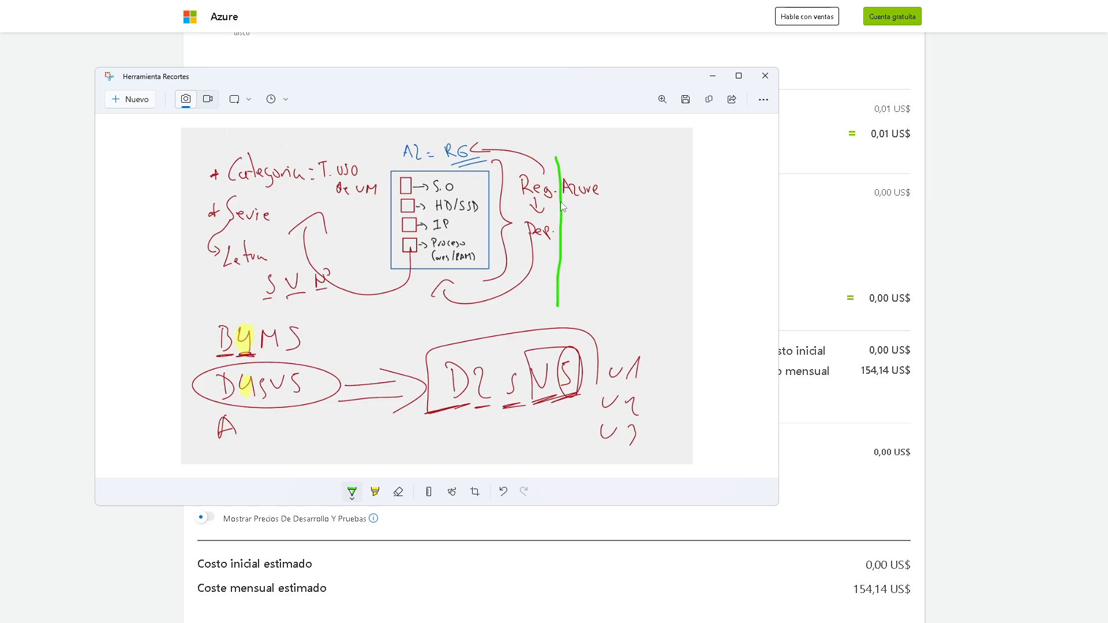
{"action": "left_click_drag", "start_coordinate": [569, 155], "coordinate": [570, 307]}
{"action": "mouse_move", "coordinate": [613, 164]}
{"action": "left_mouse_down"}
{"action": "mouse_move", "coordinate": [633, 158]}
{"action": "mouse_move", "coordinate": [622, 180]}
{"action": "mouse_move", "coordinate": [649, 176]}
{"action": "left_mouse_up"}
{"action": "mouse_move", "coordinate": [645, 151]}
{"action": "left_mouse_down"}
{"action": "mouse_move", "coordinate": [647, 161]}
{"action": "mouse_move", "coordinate": [622, 148]}
{"action": "left_mouse_up"}
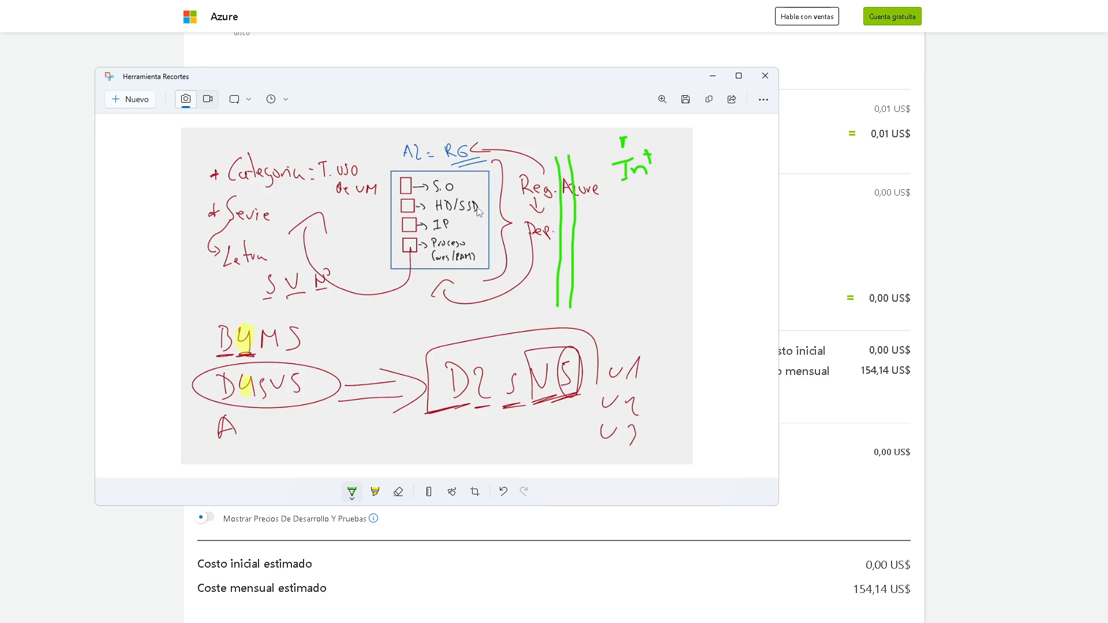
{"action": "mouse_move", "coordinate": [473, 207]}
{"action": "left_mouse_down"}
{"action": "mouse_move", "coordinate": [477, 230]}
{"action": "mouse_move", "coordinate": [597, 243]}
{"action": "mouse_move", "coordinate": [625, 231]}
{"action": "left_mouse_up"}
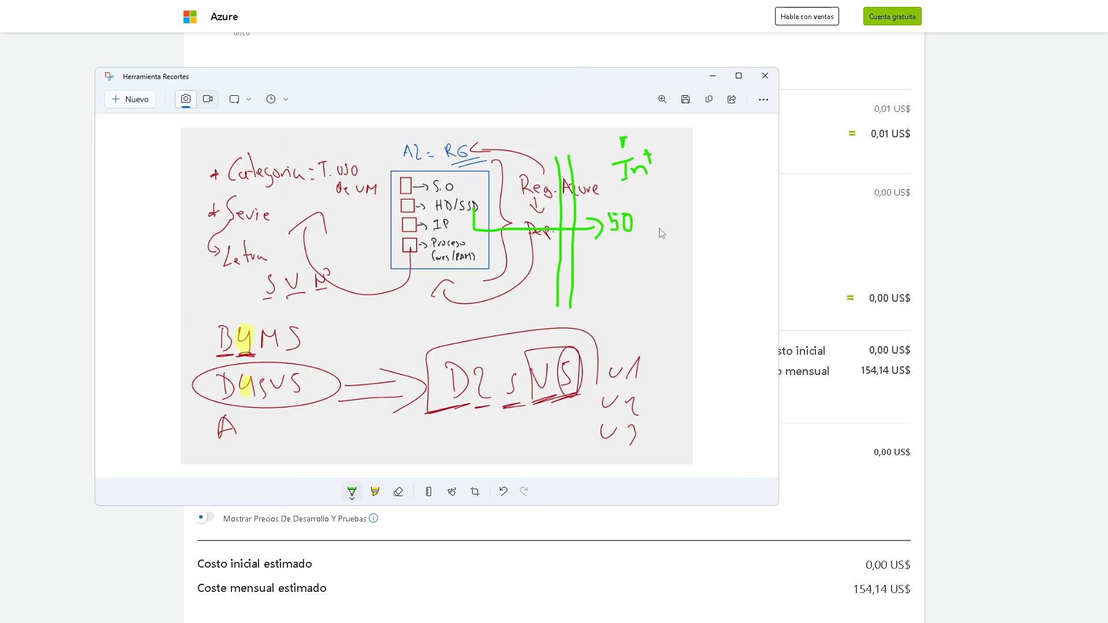
Return to the Azure pricing calculator and set the bandwidth's data transfer type to Salida a Internet
{"action": "left_click", "coordinate": [87, 240]}
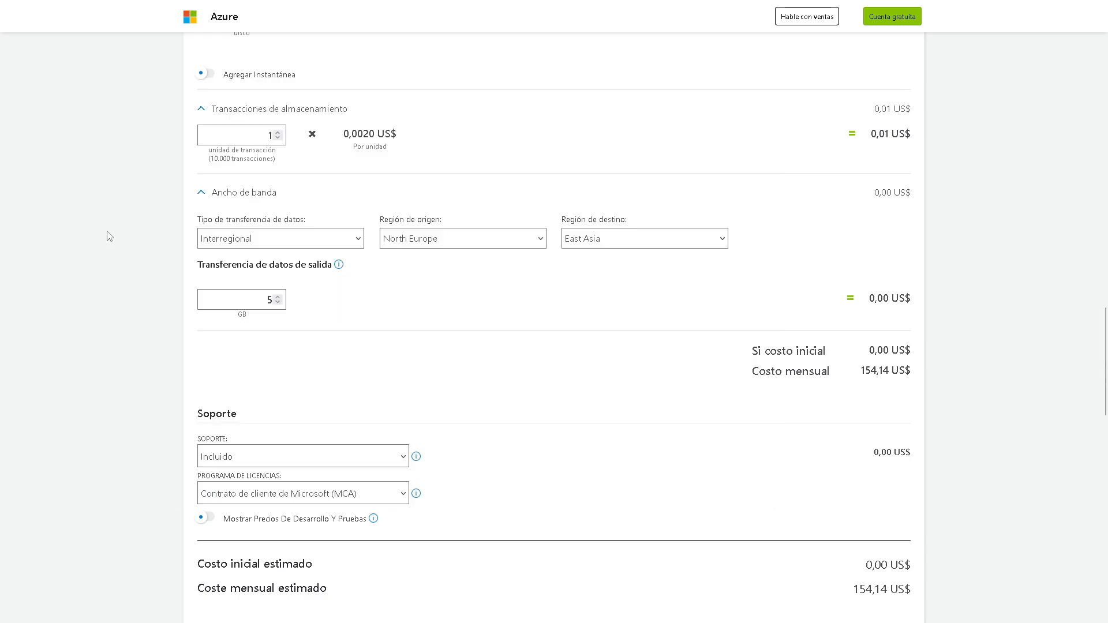
{"action": "left_click", "coordinate": [315, 245]}
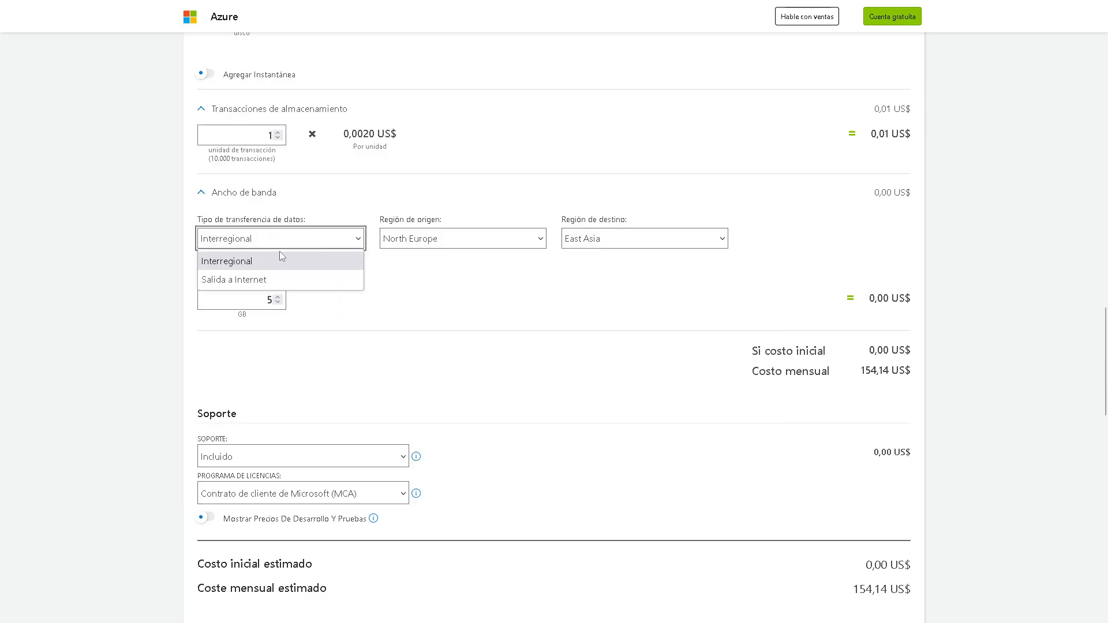
{"action": "left_click", "coordinate": [263, 281]}
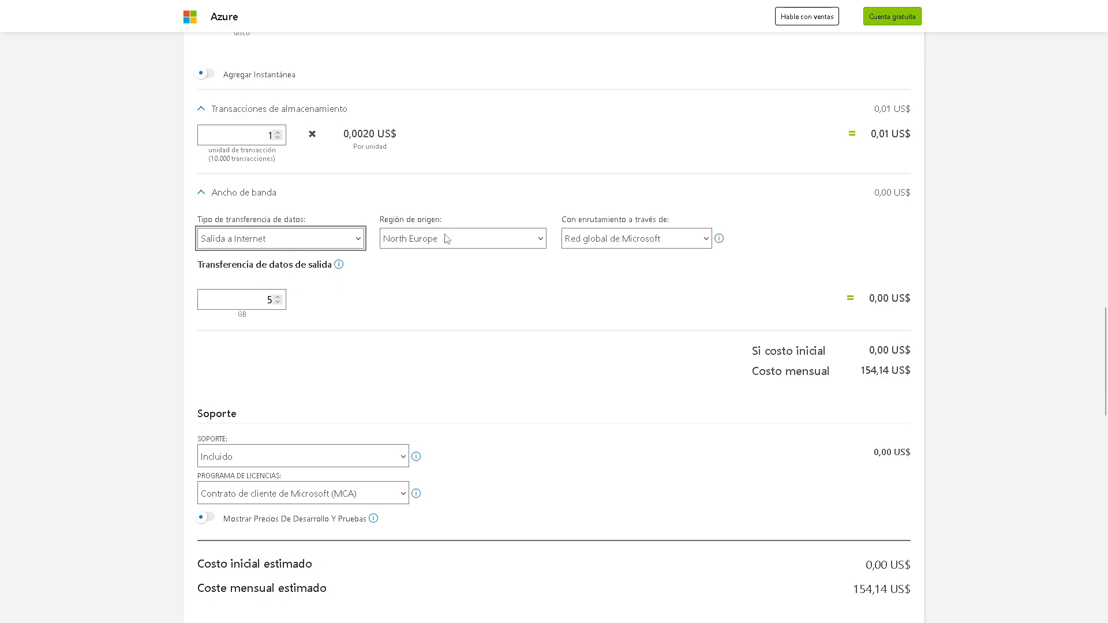
Review the virtual machine estimate, from the support options and estimated costs up through the disk and savings sections
{"action": "scroll", "coordinate": [376, 218], "scroll_direction": "down", "scroll_amount": 3}
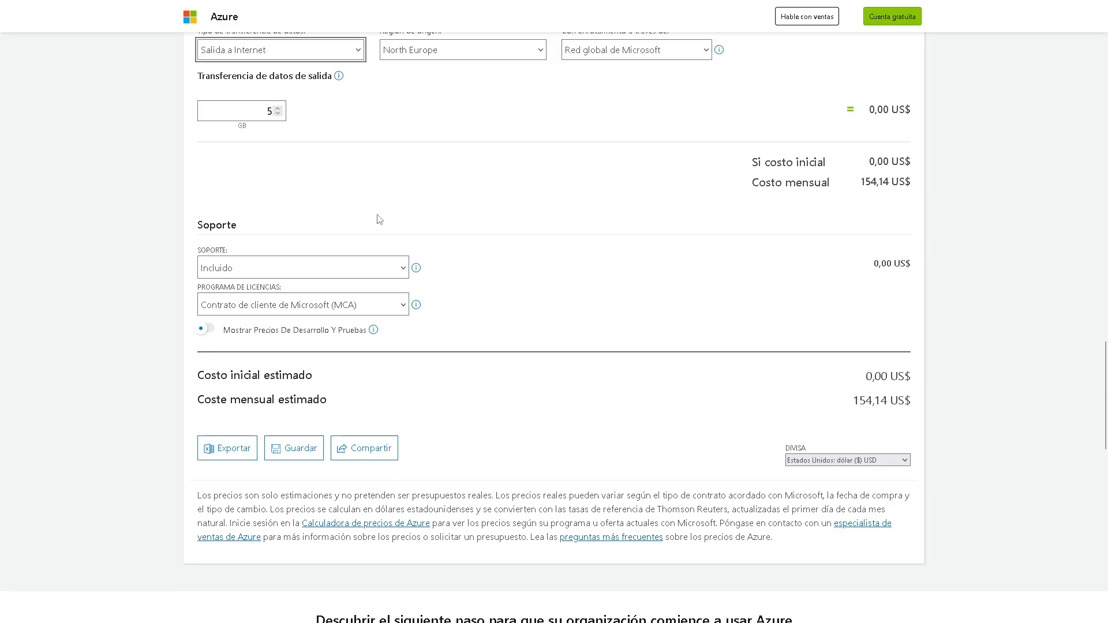
{"action": "scroll", "coordinate": [331, 221], "scroll_direction": "up", "scroll_amount": 2}
{"action": "scroll", "coordinate": [311, 222], "scroll_direction": "up", "scroll_amount": 2}
{"action": "scroll", "coordinate": [300, 223], "scroll_direction": "down", "scroll_amount": 1}
{"action": "scroll", "coordinate": [299, 223], "scroll_direction": "up", "scroll_amount": 9}
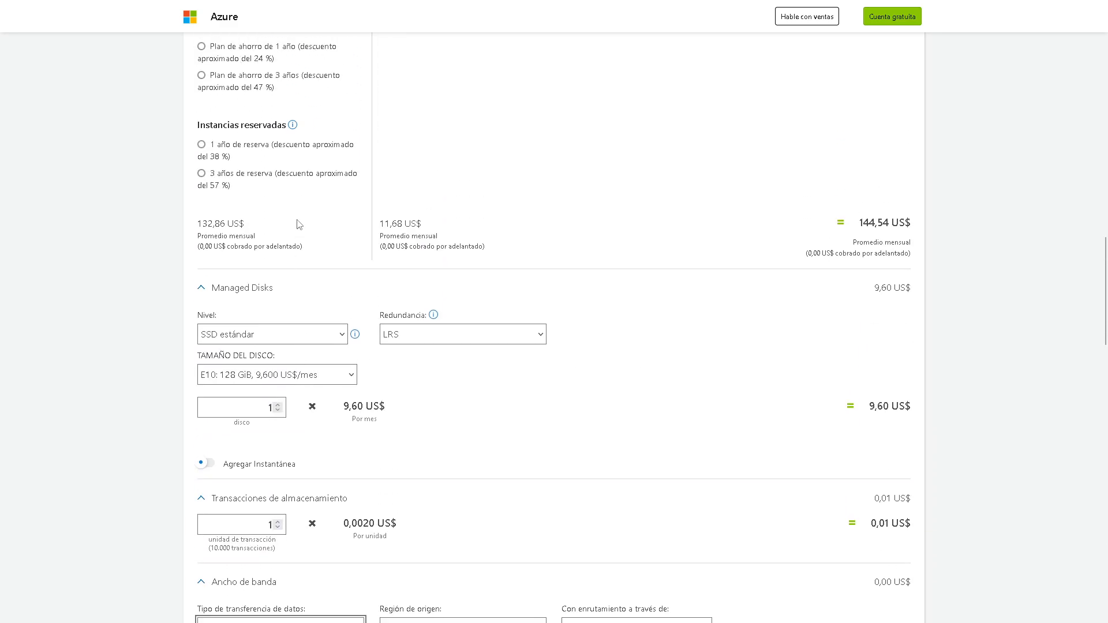
{"action": "scroll", "coordinate": [298, 222], "scroll_direction": "up", "scroll_amount": 5}
{"action": "scroll", "coordinate": [295, 240], "scroll_direction": "down", "scroll_amount": 13}
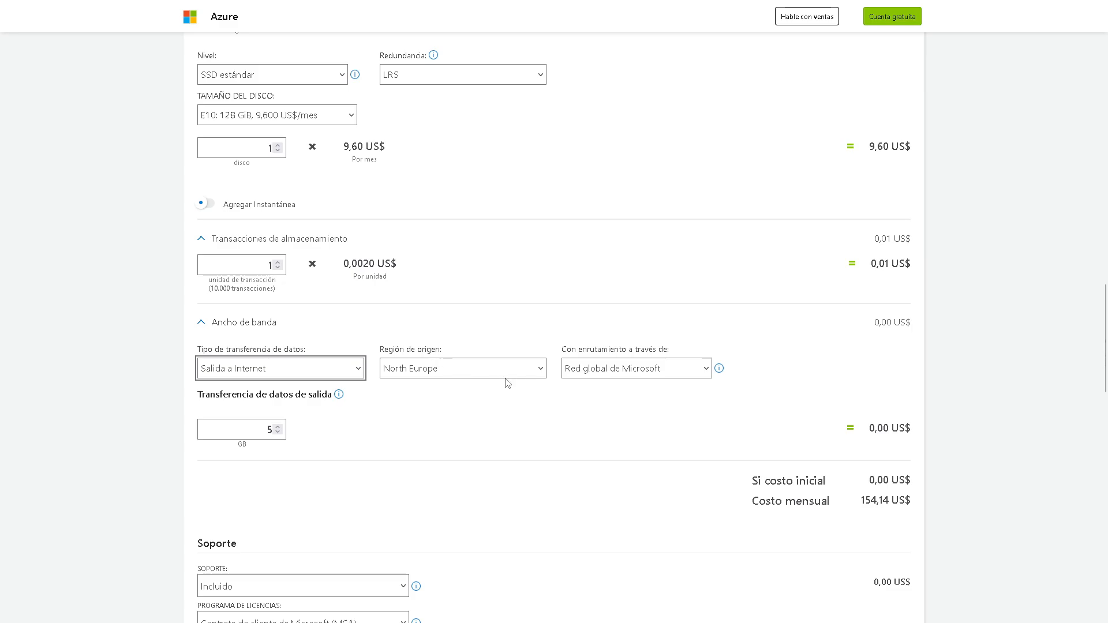
{"action": "scroll", "coordinate": [507, 383], "scroll_direction": "down", "scroll_amount": 1}
Read the explanation of the bandwidth routing options, and set the routing to Internet pública
{"action": "left_click", "coordinate": [613, 321]}
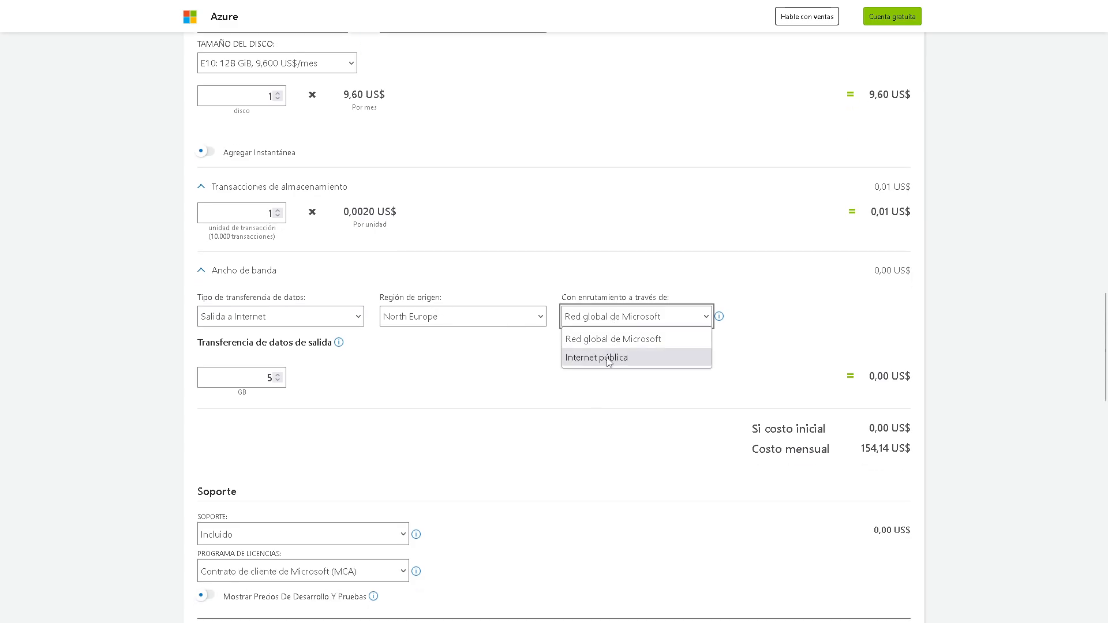
{"action": "left_click", "coordinate": [618, 341]}
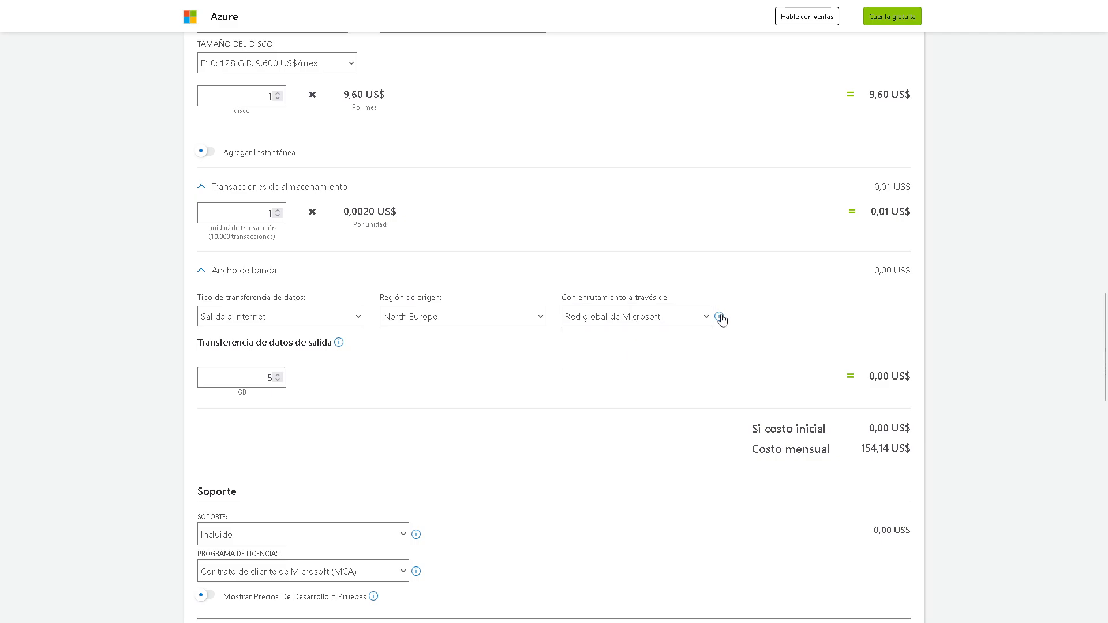
{"action": "mouse_move", "coordinate": [721, 320]}
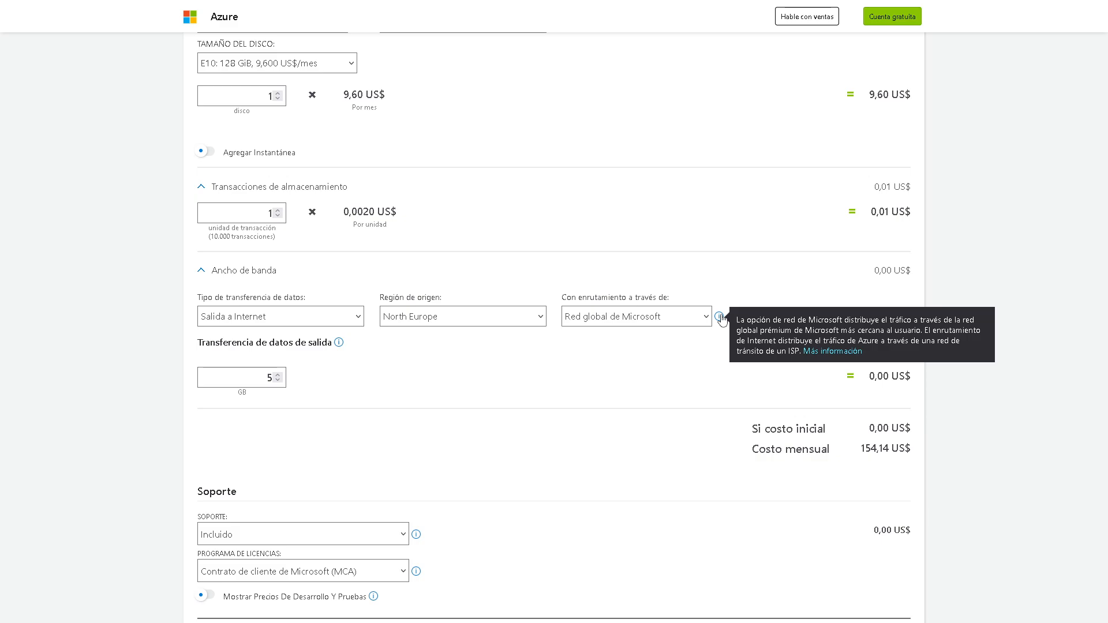
{"action": "left_click", "coordinate": [635, 316]}
{"action": "left_click", "coordinate": [614, 355]}
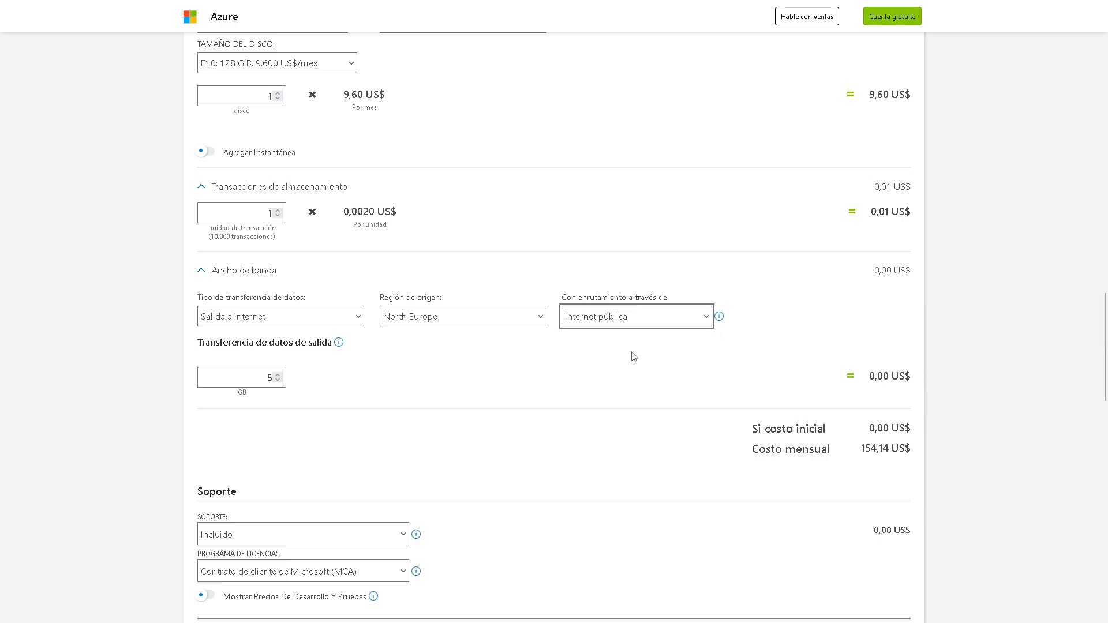
Try outbound data transfer amounts of 50 GB and 100 GB in the bandwidth section
{"action": "double_click", "coordinate": [269, 378]}
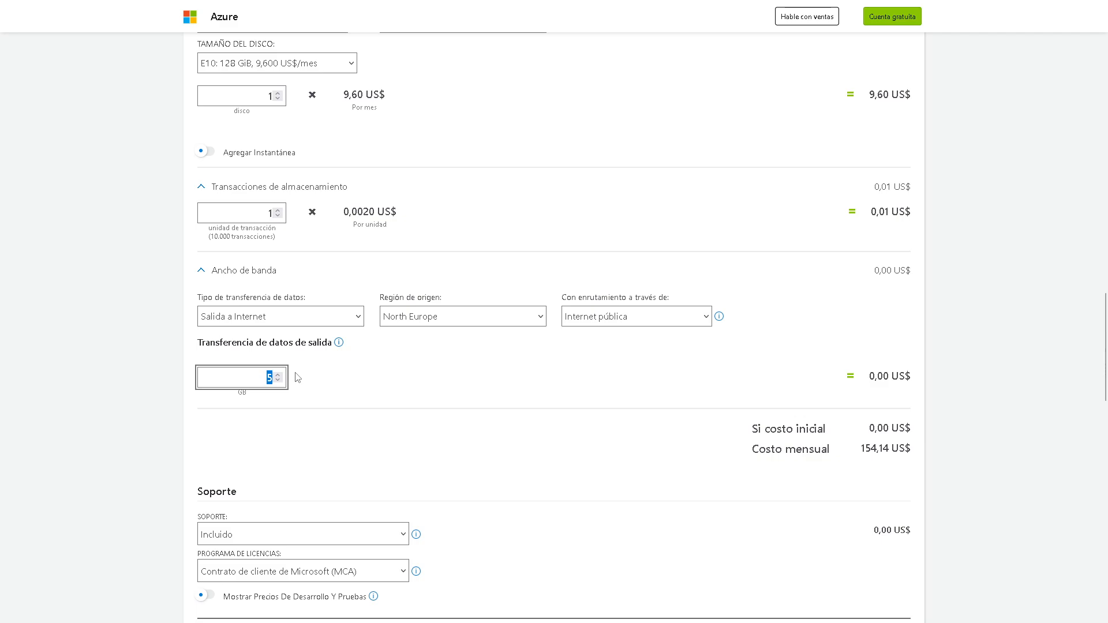
{"action": "type", "text": "50"}
{"action": "left_click", "coordinate": [264, 392]}
{"action": "double_click", "coordinate": [261, 382]}
{"action": "type", "text": "100"}
{"action": "left_click", "coordinate": [522, 377]}
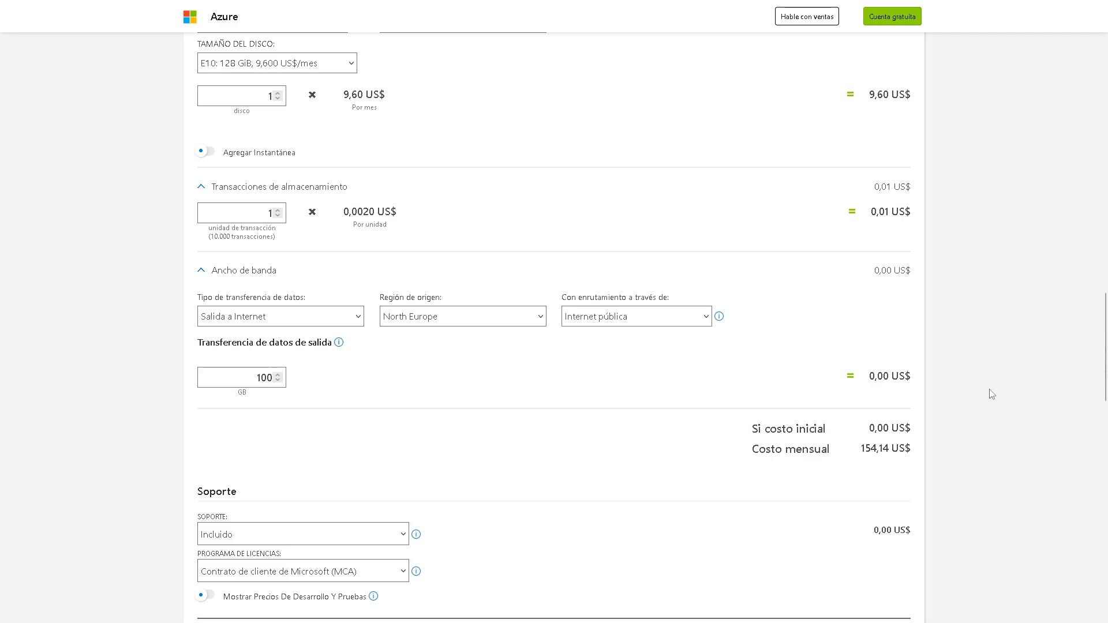
Switch to the Snipping Tool drawing, handwrite "100" and an underlined "101" in green below "50", and return to the pricing calculator
{"action": "key", "text": "alt+Tab"}
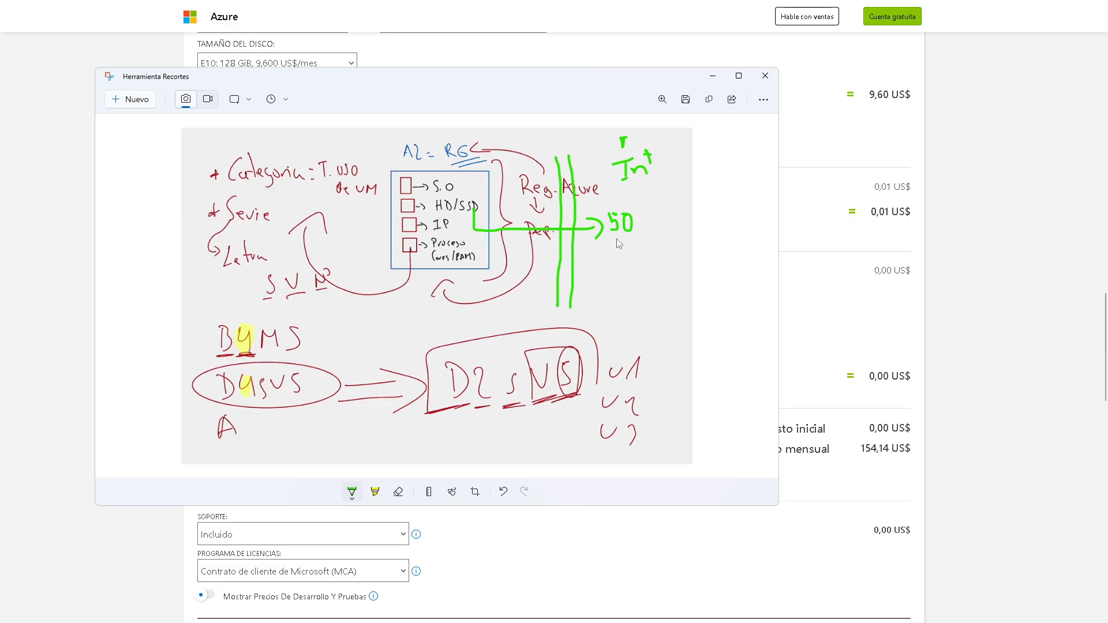
{"action": "mouse_move", "coordinate": [617, 238]}
{"action": "left_mouse_down"}
{"action": "mouse_move", "coordinate": [623, 257]}
{"action": "mouse_move", "coordinate": [629, 245]}
{"action": "left_mouse_up"}
{"action": "mouse_move", "coordinate": [648, 247]}
{"action": "left_mouse_down"}
{"action": "mouse_move", "coordinate": [652, 259]}
{"action": "mouse_move", "coordinate": [650, 246]}
{"action": "mouse_move", "coordinate": [634, 275]}
{"action": "mouse_move", "coordinate": [655, 283]}
{"action": "mouse_move", "coordinate": [652, 265]}
{"action": "mouse_move", "coordinate": [655, 301]}
{"action": "mouse_move", "coordinate": [676, 300]}
{"action": "left_mouse_up"}
{"action": "left_click", "coordinate": [812, 308]}
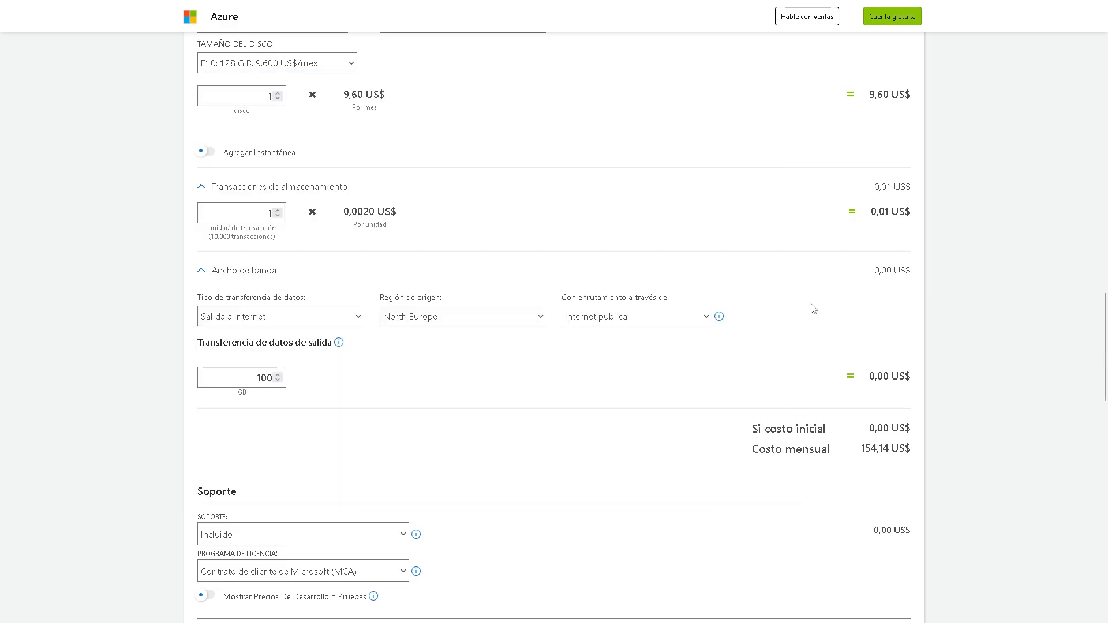
Raise the outbound data transfer to 101 GB and check its cost against the free monthly allowance explanation
{"action": "left_click", "coordinate": [278, 374]}
{"action": "mouse_move", "coordinate": [865, 380]}
{"action": "left_mouse_down"}
{"action": "mouse_move", "coordinate": [920, 380]}
{"action": "mouse_move", "coordinate": [872, 375]}
{"action": "left_mouse_up"}
{"action": "left_click", "coordinate": [957, 384]}
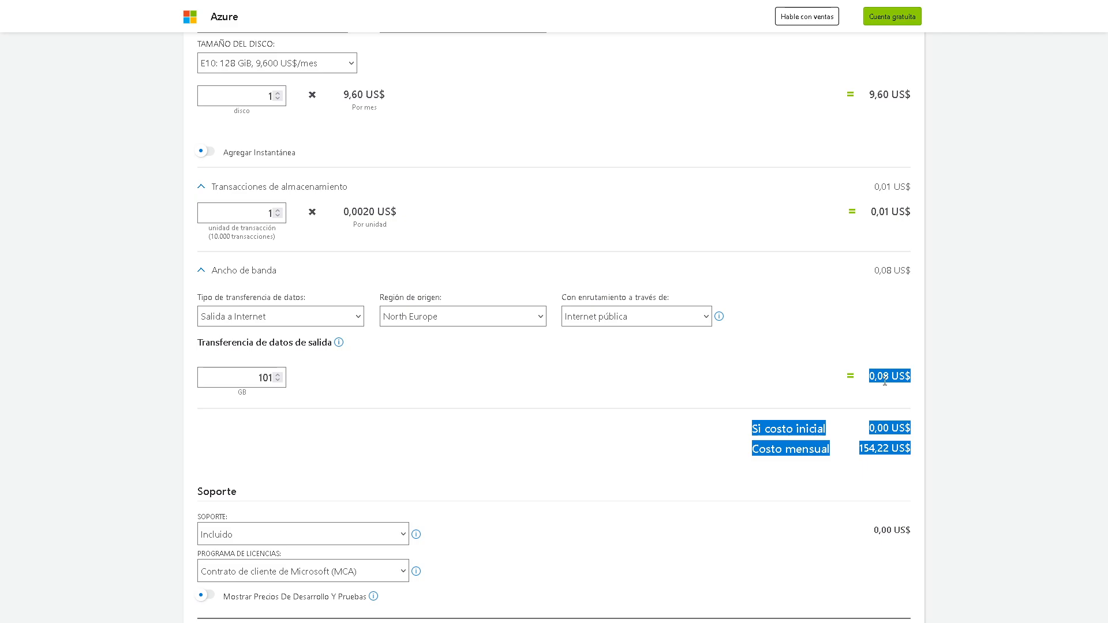
{"action": "left_click", "coordinate": [339, 352]}
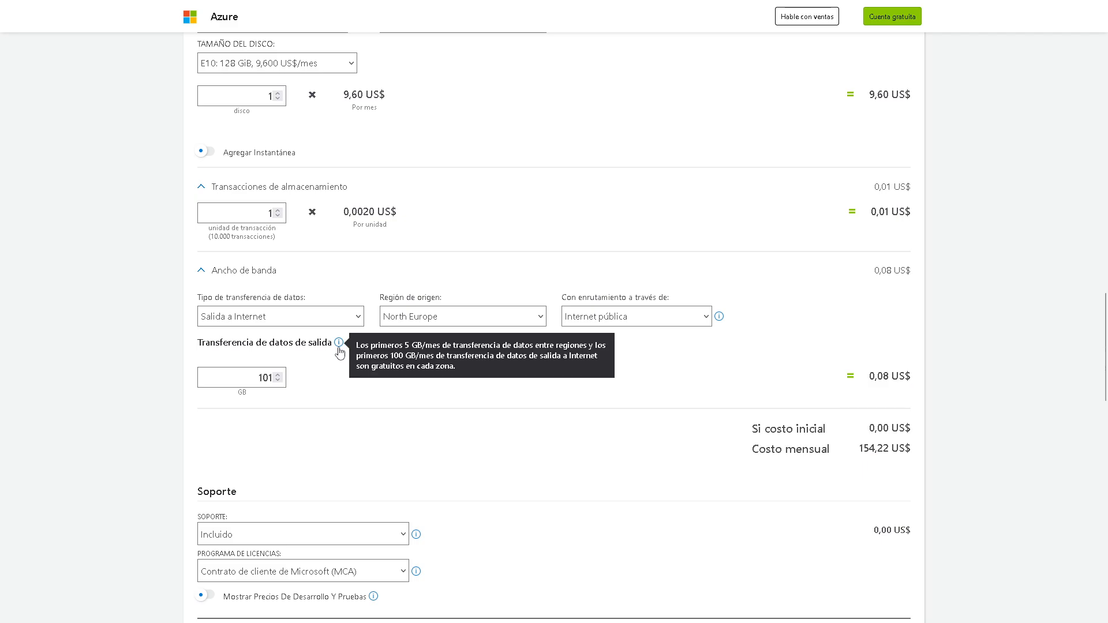
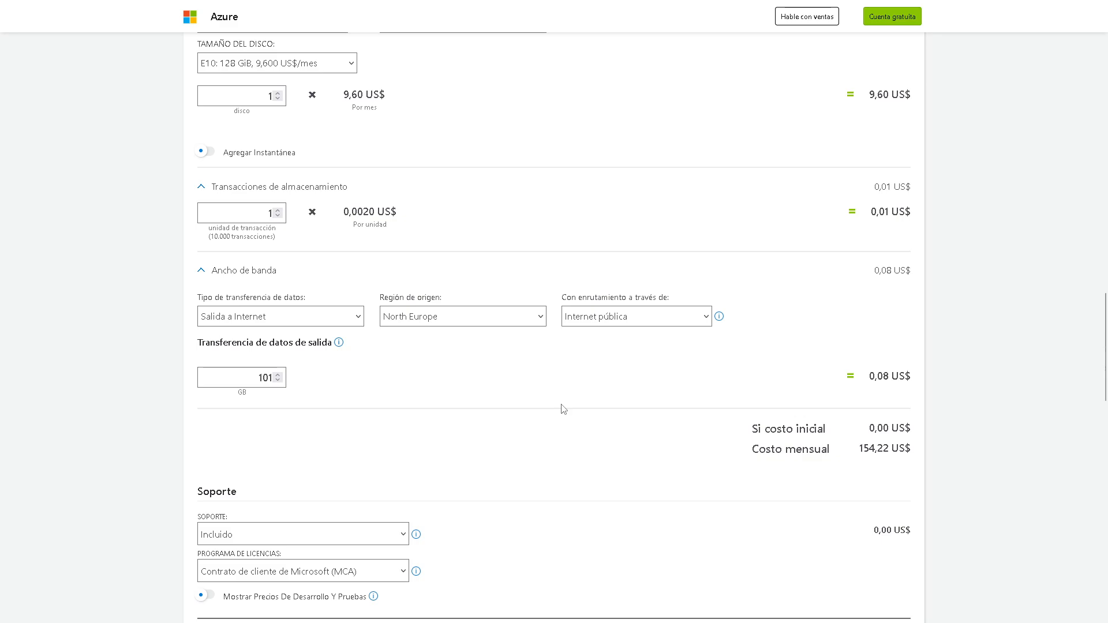
Switch to the Snipping Tool drawing, add green handwriting below "101", and return to the pricing calculator
{"action": "key", "text": "alt+Tab"}
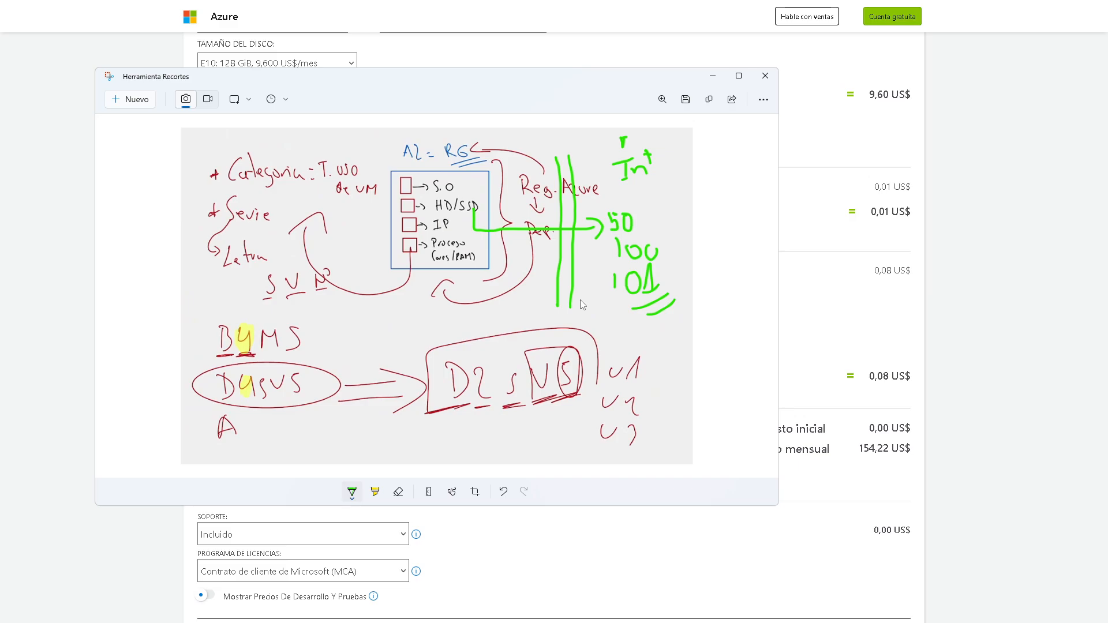
{"action": "mouse_move", "coordinate": [586, 302]}
{"action": "left_mouse_down"}
{"action": "mouse_move", "coordinate": [584, 318]}
{"action": "mouse_move", "coordinate": [606, 298]}
{"action": "left_mouse_up"}
{"action": "left_click_drag", "start_coordinate": [631, 301], "coordinate": [637, 322]}
{"action": "key", "text": "alt+Tab"}
Set the outbound data transfer to 500 GB and check the bandwidth and monthly costs
{"action": "left_click_drag", "start_coordinate": [258, 376], "coordinate": [274, 367]}
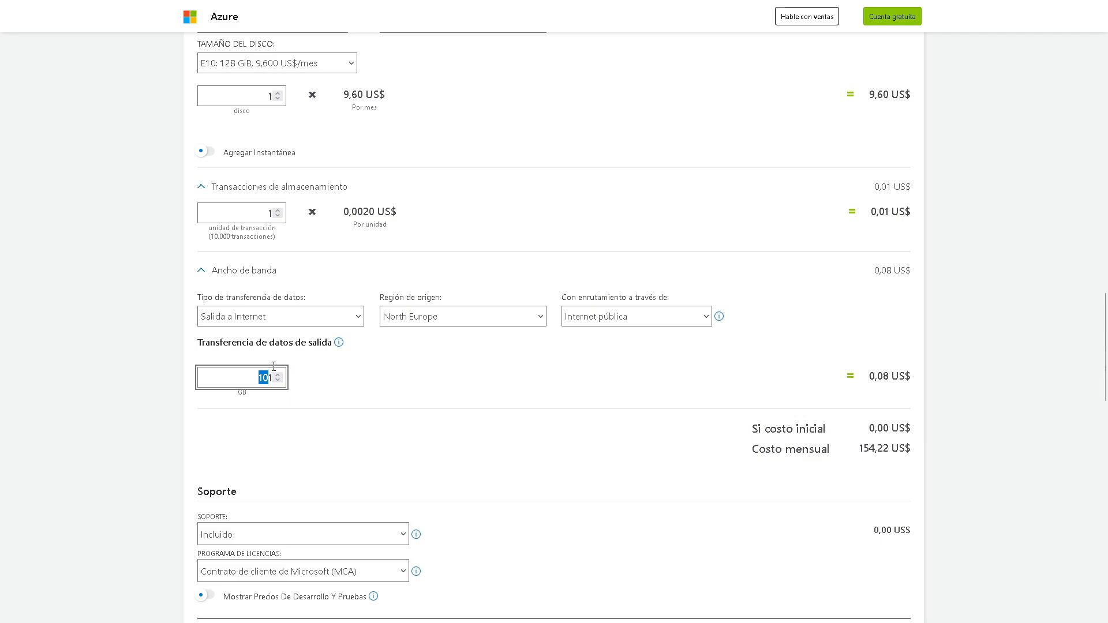
{"action": "key", "text": "BackSpace"}
{"action": "type", "text": "500"}
{"action": "left_click", "coordinate": [379, 404]}
{"action": "left_click_drag", "start_coordinate": [912, 378], "coordinate": [855, 379]}
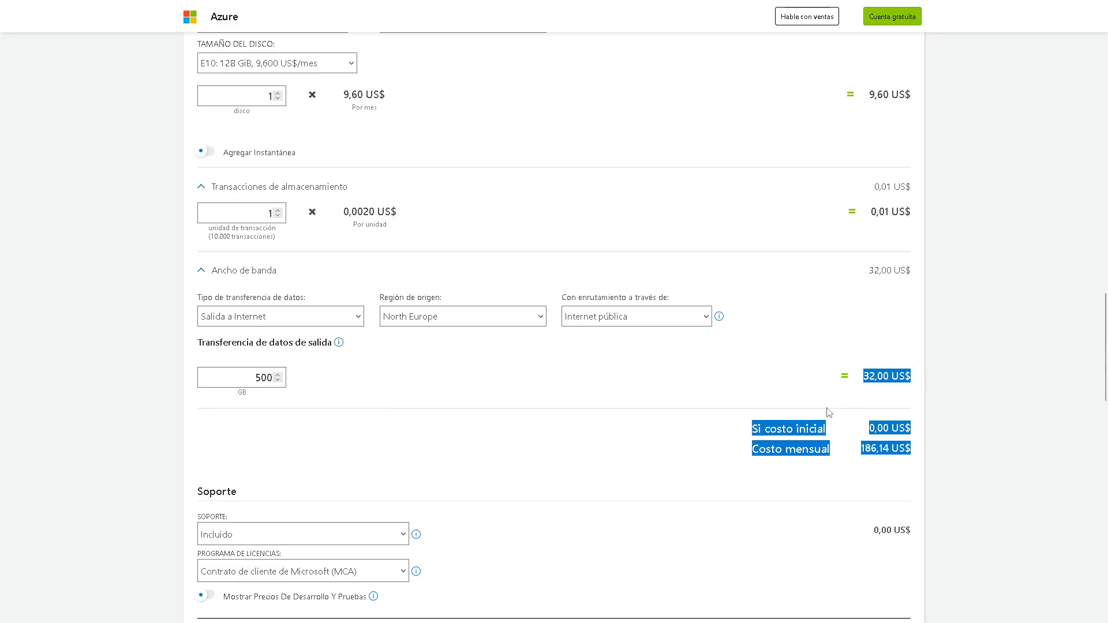
{"action": "left_click", "coordinate": [548, 411]}
Review the virtual machine estimate, from the support and estimated costs up through bandwidth, disks, savings options and instance settings
{"action": "scroll", "coordinate": [529, 336], "scroll_direction": "down", "scroll_amount": 2}
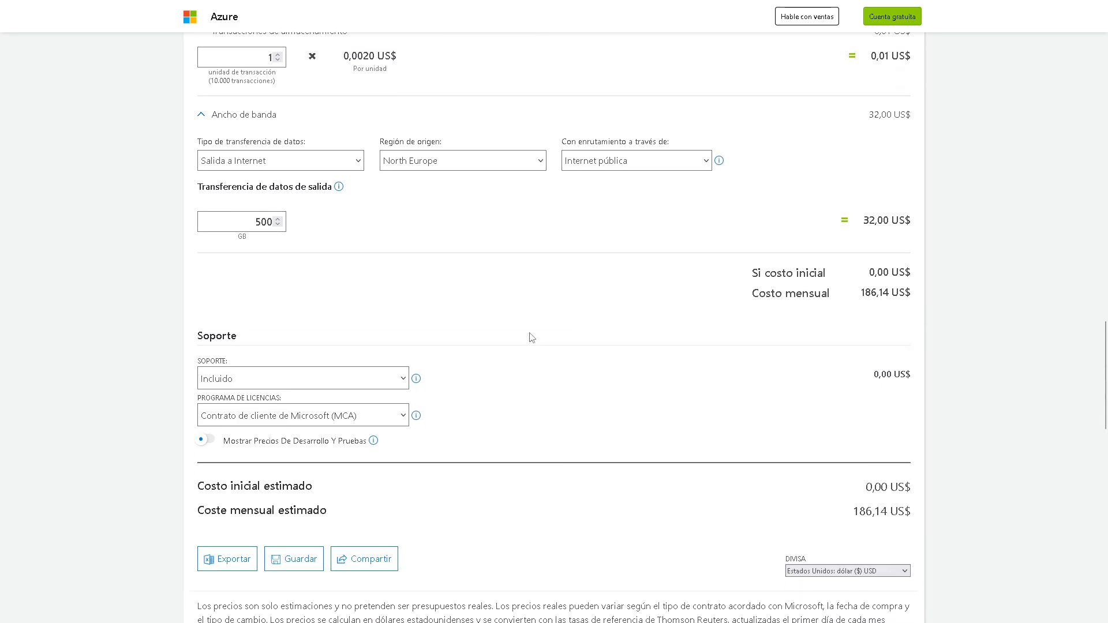
{"action": "scroll", "coordinate": [519, 340], "scroll_direction": "up", "scroll_amount": 5}
{"action": "scroll", "coordinate": [519, 342], "scroll_direction": "up", "scroll_amount": 5}
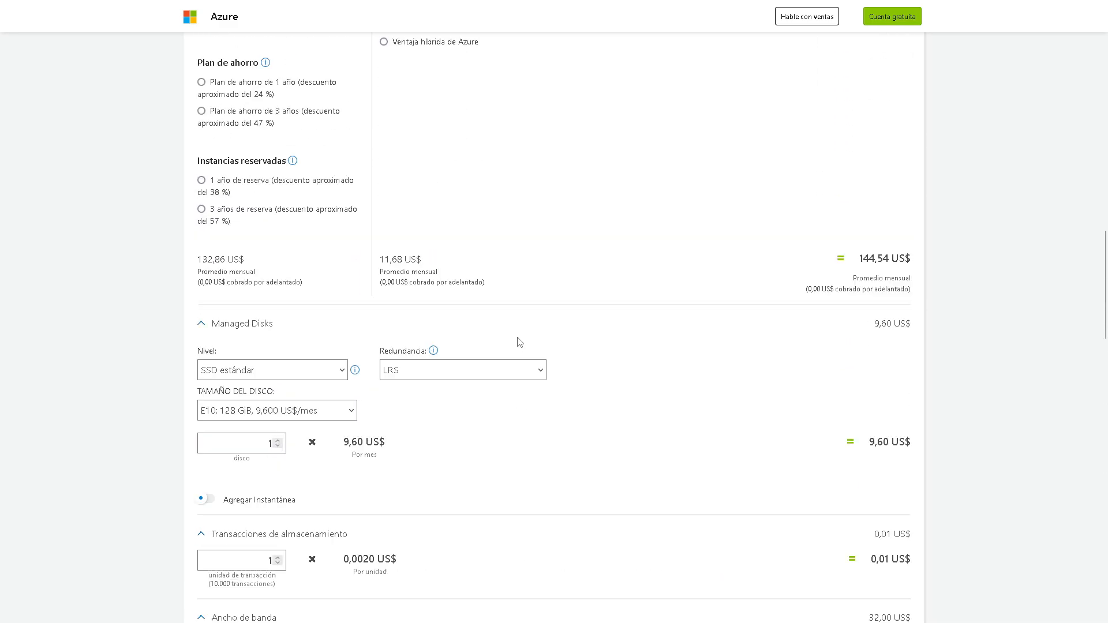
{"action": "scroll", "coordinate": [553, 344], "scroll_direction": "down", "scroll_amount": 3}
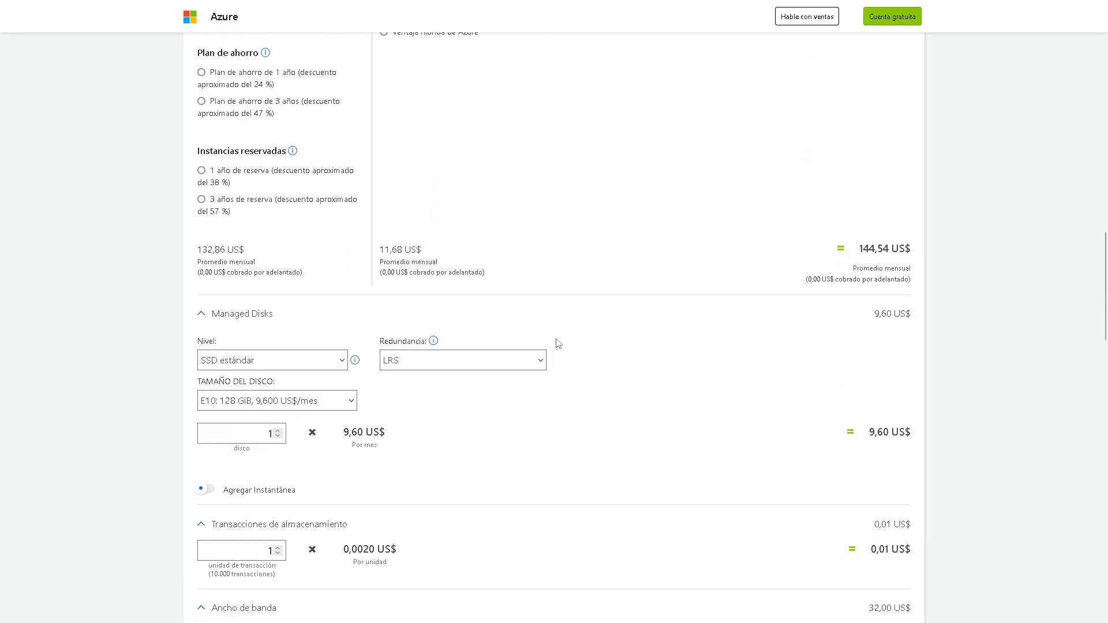
{"action": "scroll", "coordinate": [556, 343], "scroll_direction": "down", "scroll_amount": 7}
{"action": "scroll", "coordinate": [557, 342], "scroll_direction": "up", "scroll_amount": 6}
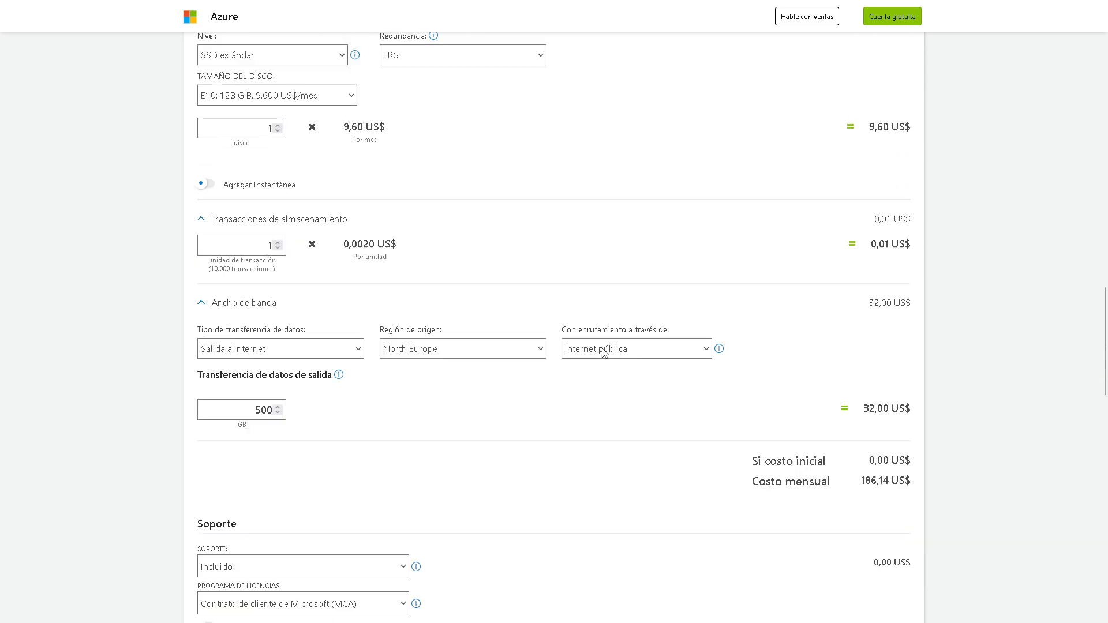
{"action": "scroll", "coordinate": [621, 363], "scroll_direction": "up", "scroll_amount": 14}
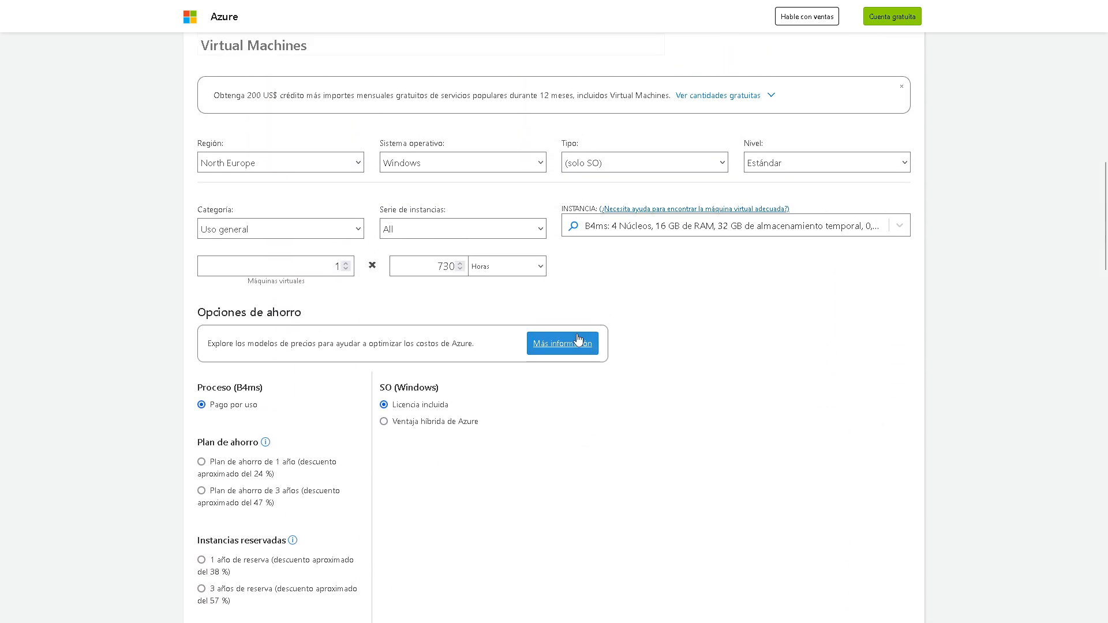
Try searching the calculator's product list for "stora" and clear the search
{"action": "scroll", "coordinate": [576, 338], "scroll_direction": "up", "scroll_amount": 5}
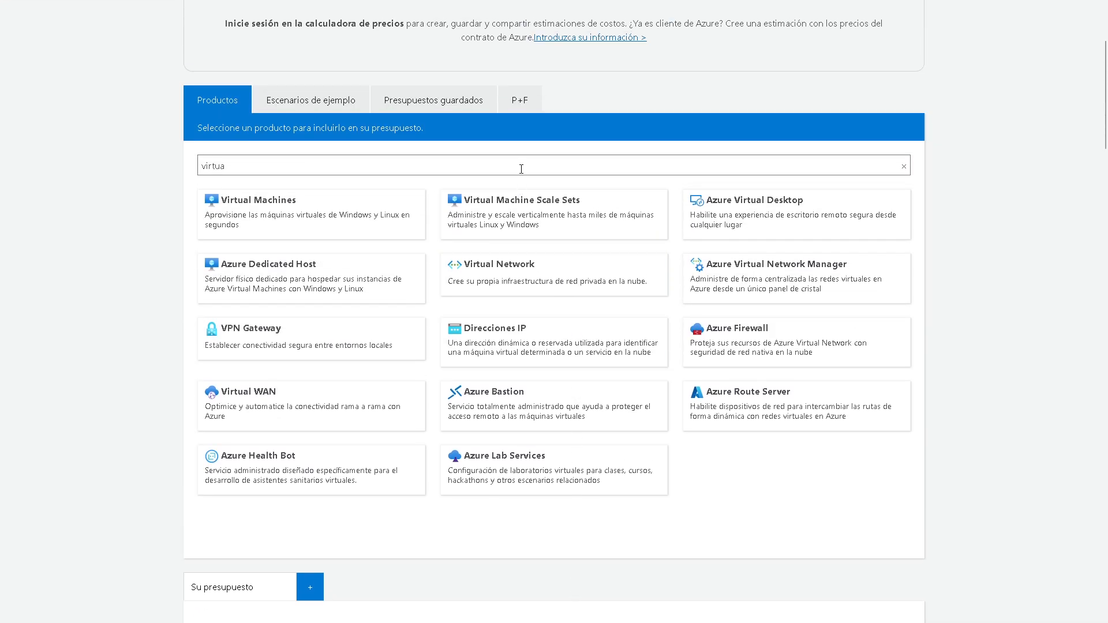
{"action": "left_click_drag", "start_coordinate": [521, 169], "coordinate": [46, 160]}
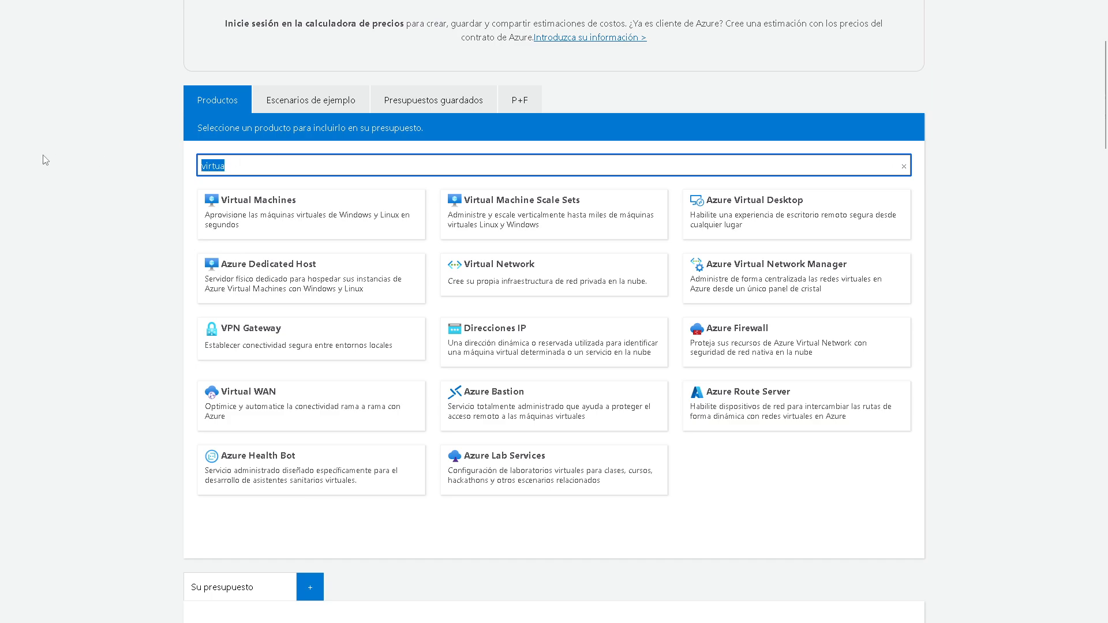
{"action": "key", "text": "BackSpace"}
{"action": "type", "text": "stor"}
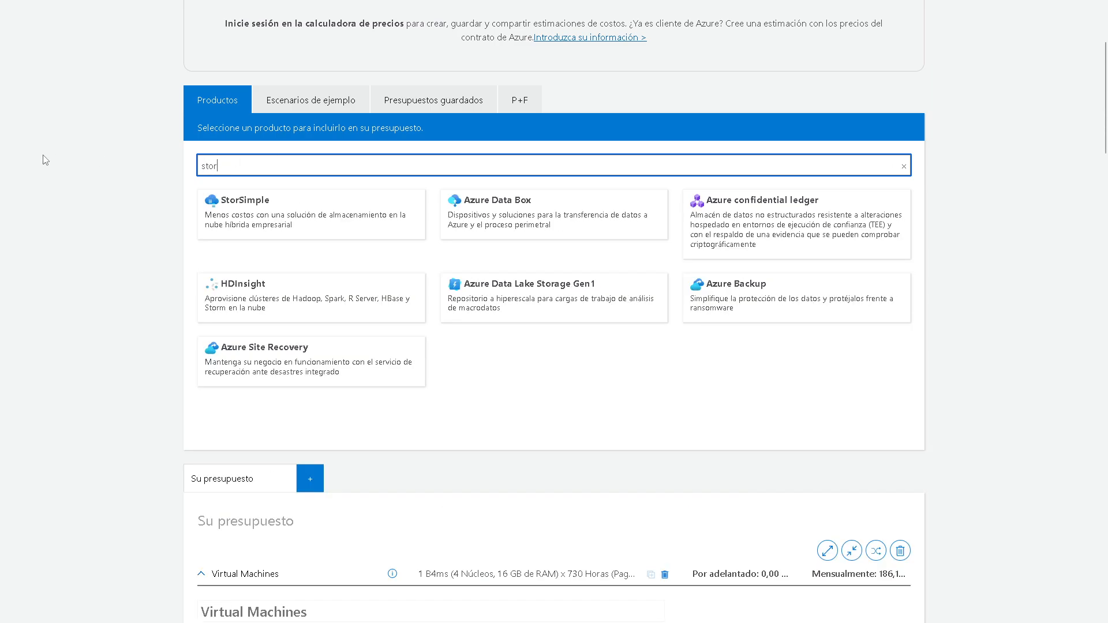
{"action": "type", "text": "a"}
{"action": "key", "text": "BackSpace"}
{"action": "key", "text": "BackSpace"}
{"action": "key", "text": "BackSpace"}
{"action": "key", "text": "BackSpace"}
{"action": "key", "text": "BackSpace"}
Search the products for "cuen" and add Cuentas de almacenamiento to the estimate
{"action": "type", "text": "cuen"}
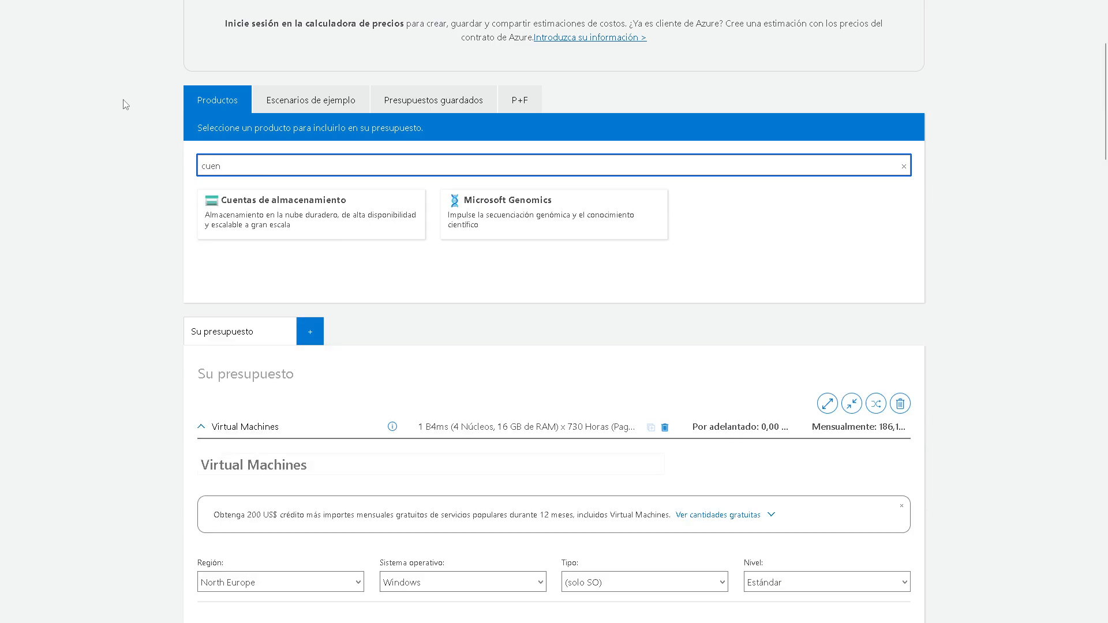
{"action": "left_click", "coordinate": [293, 205]}
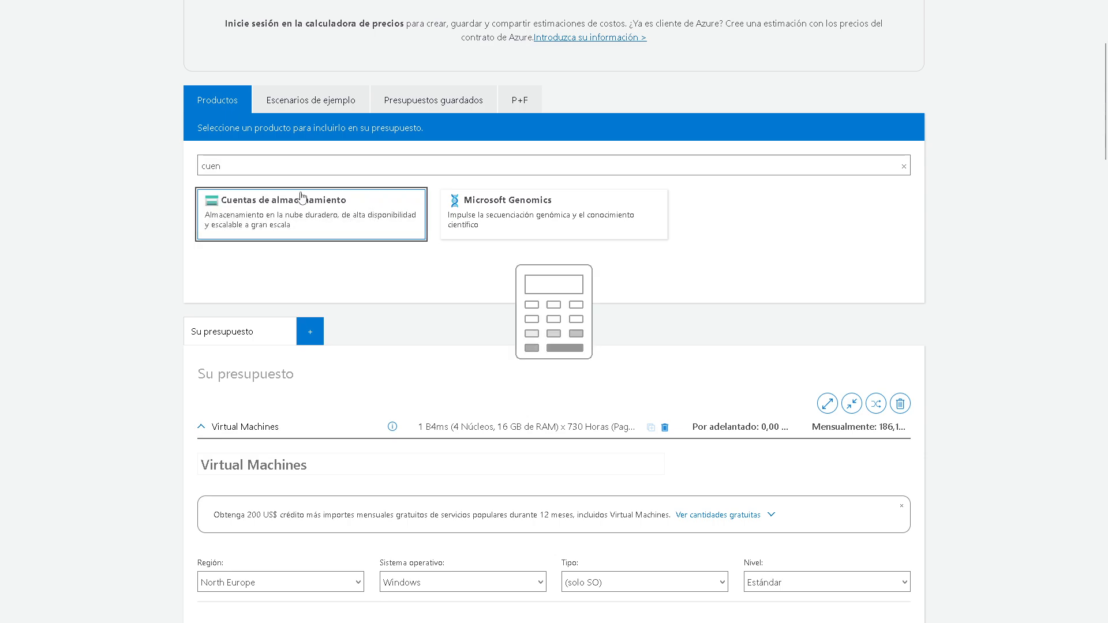
{"action": "left_click", "coordinate": [1014, 488]}
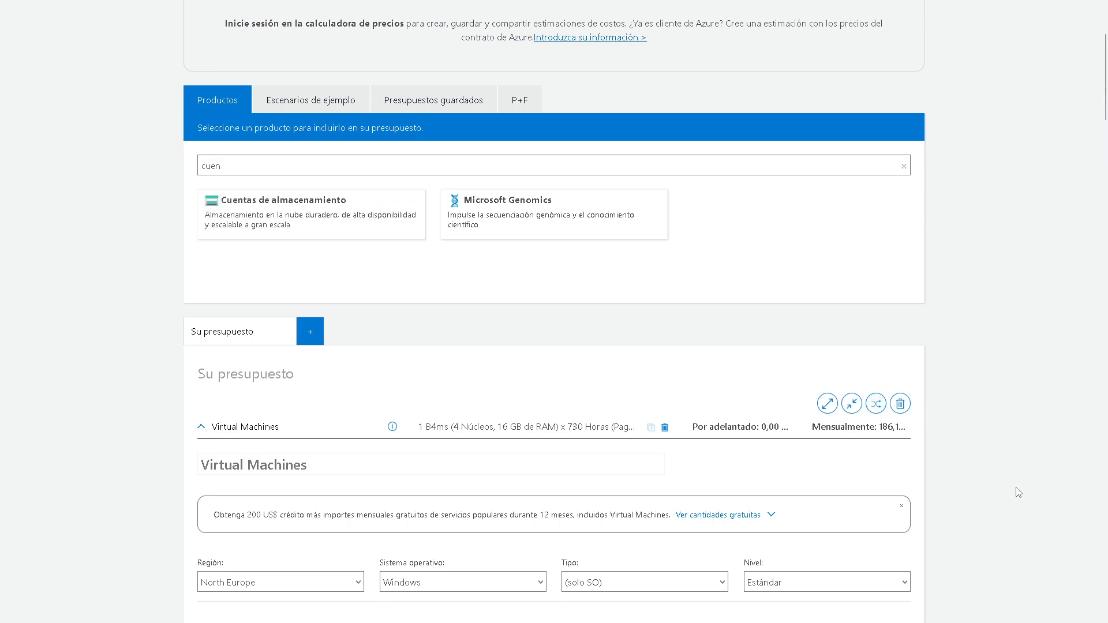
Set the region of the Cuentas de almacenamiento estimate to North Europe
{"action": "left_click", "coordinate": [358, 170]}
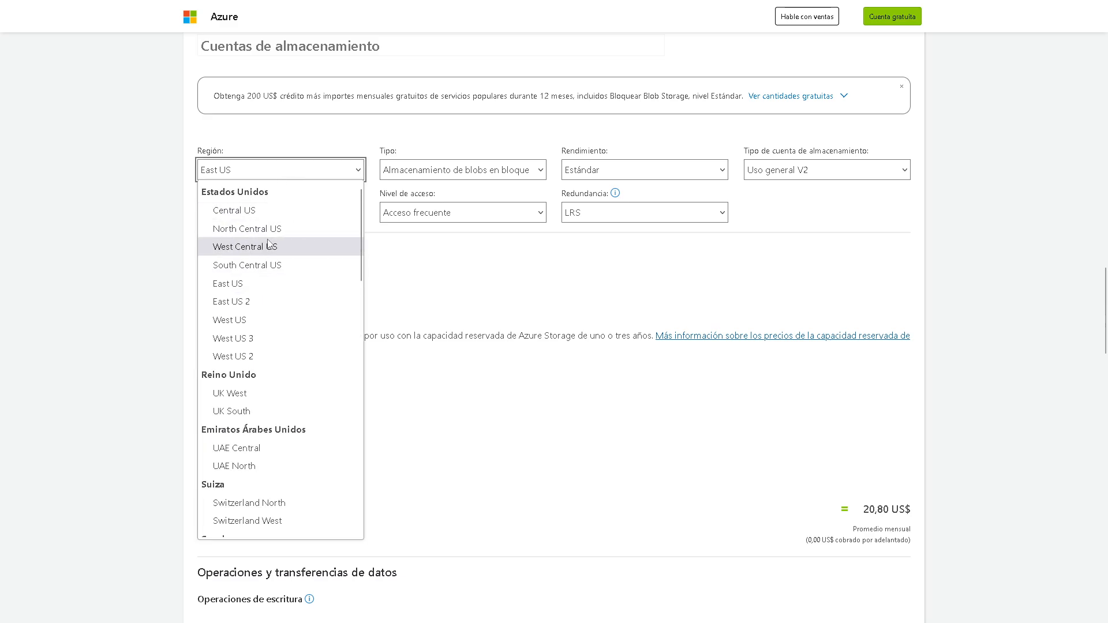
{"action": "scroll", "coordinate": [254, 425], "scroll_direction": "down", "scroll_amount": 10}
{"action": "scroll", "coordinate": [269, 391], "scroll_direction": "up", "scroll_amount": 15}
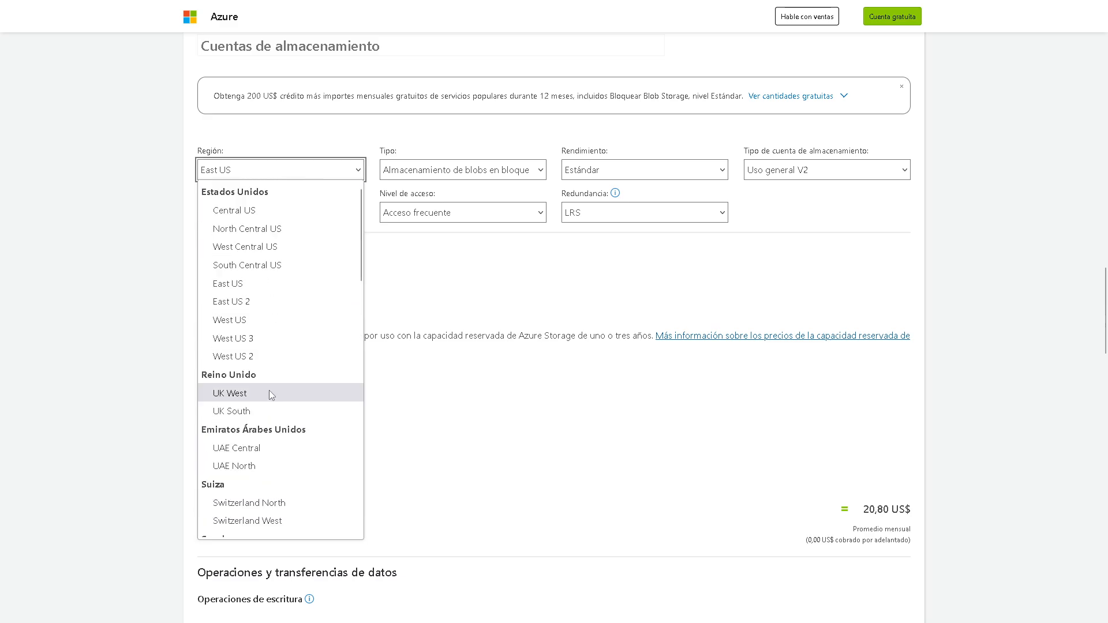
{"action": "scroll", "coordinate": [269, 404], "scroll_direction": "down", "scroll_amount": 6}
{"action": "scroll", "coordinate": [260, 332], "scroll_direction": "down", "scroll_amount": 3}
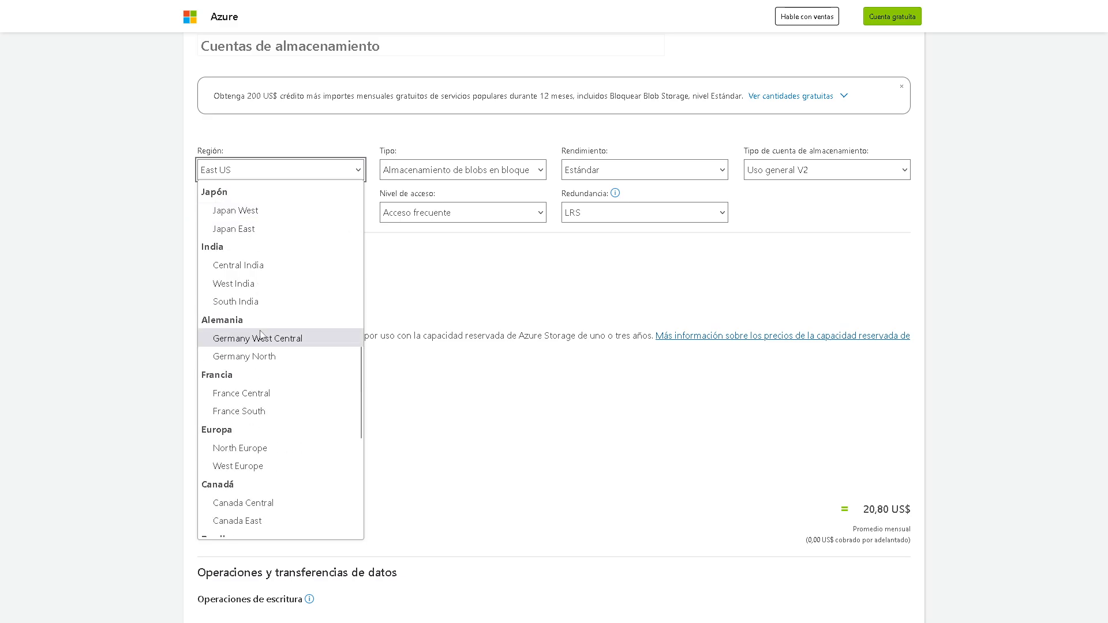
{"action": "left_click", "coordinate": [268, 448]}
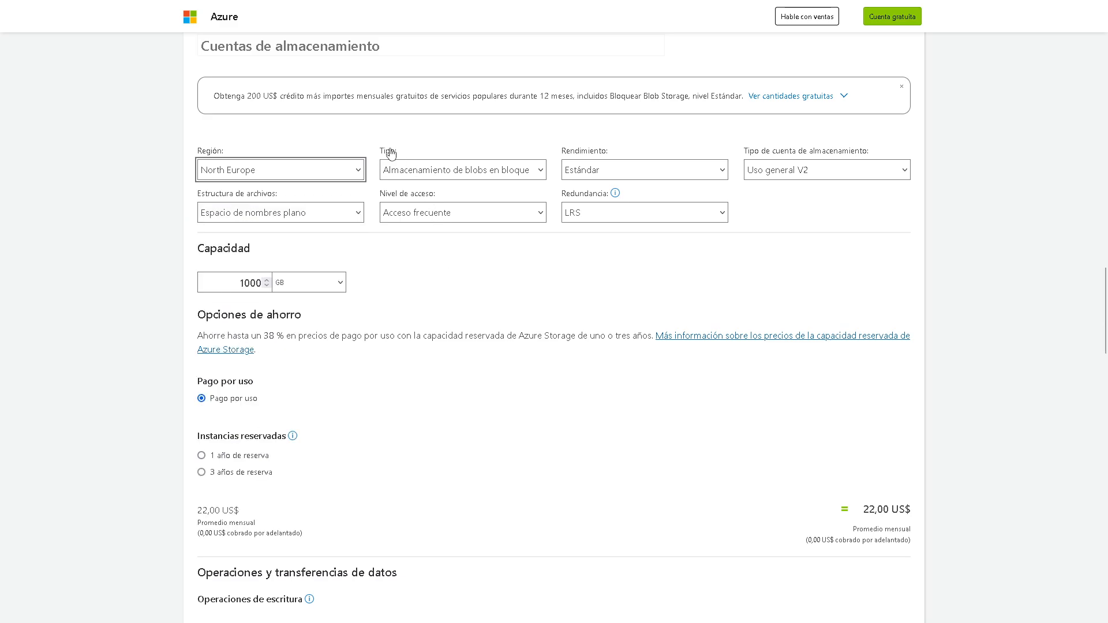
Configure the storage as Managed Disks with the SSD estándar tier and the E30 disk size of 1024 GiB
{"action": "left_click", "coordinate": [419, 171]}
{"action": "left_click", "coordinate": [415, 159]}
{"action": "left_click", "coordinate": [414, 164]}
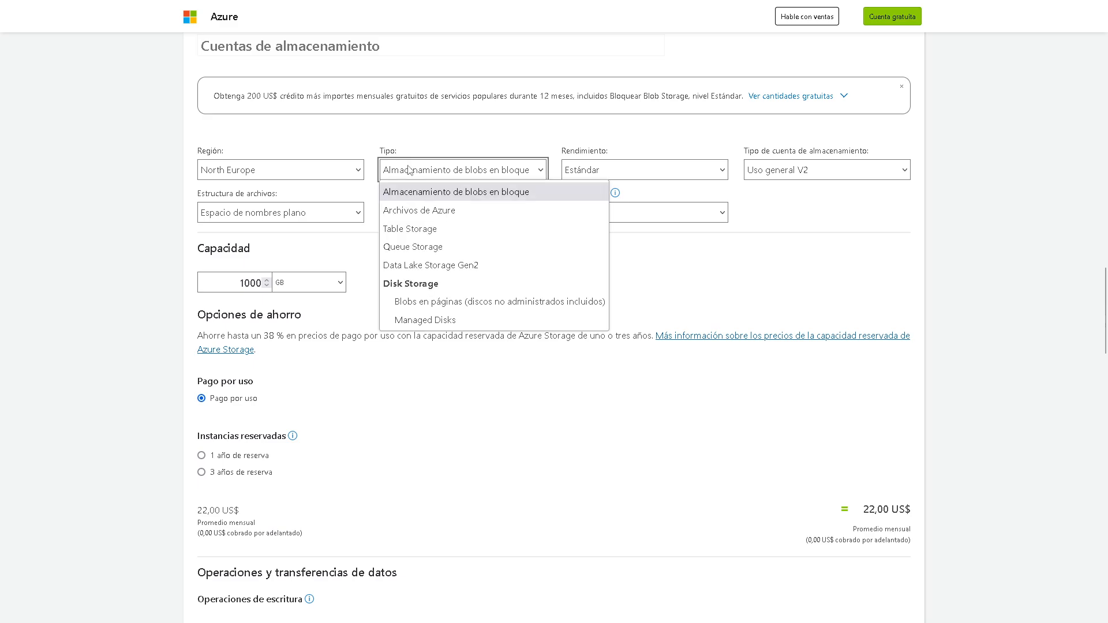
{"action": "left_click", "coordinate": [423, 321]}
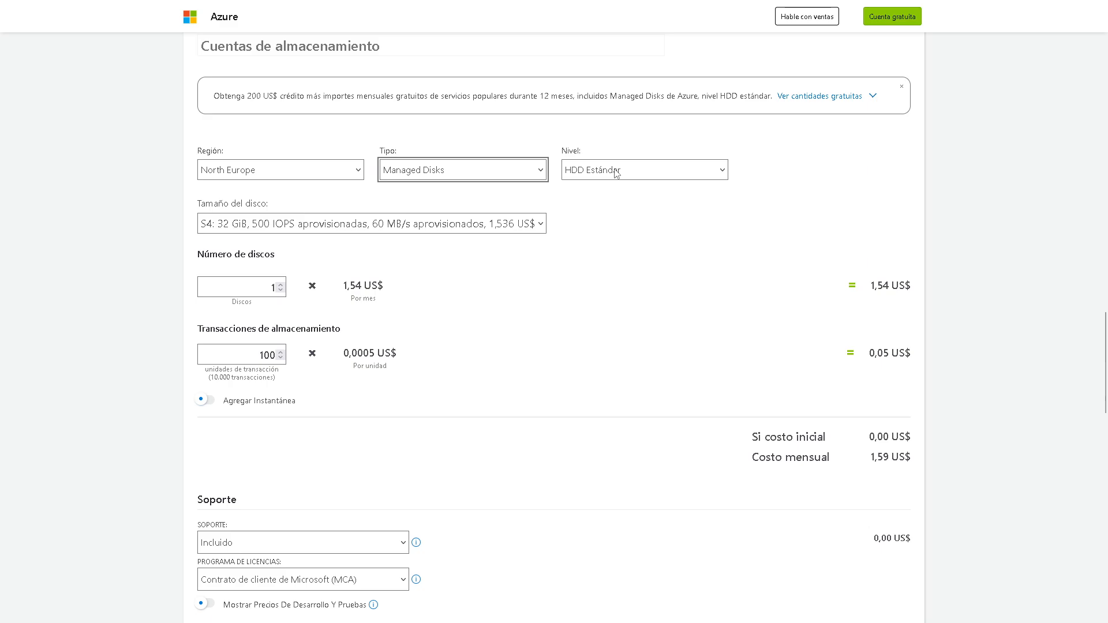
{"action": "left_click", "coordinate": [616, 174]}
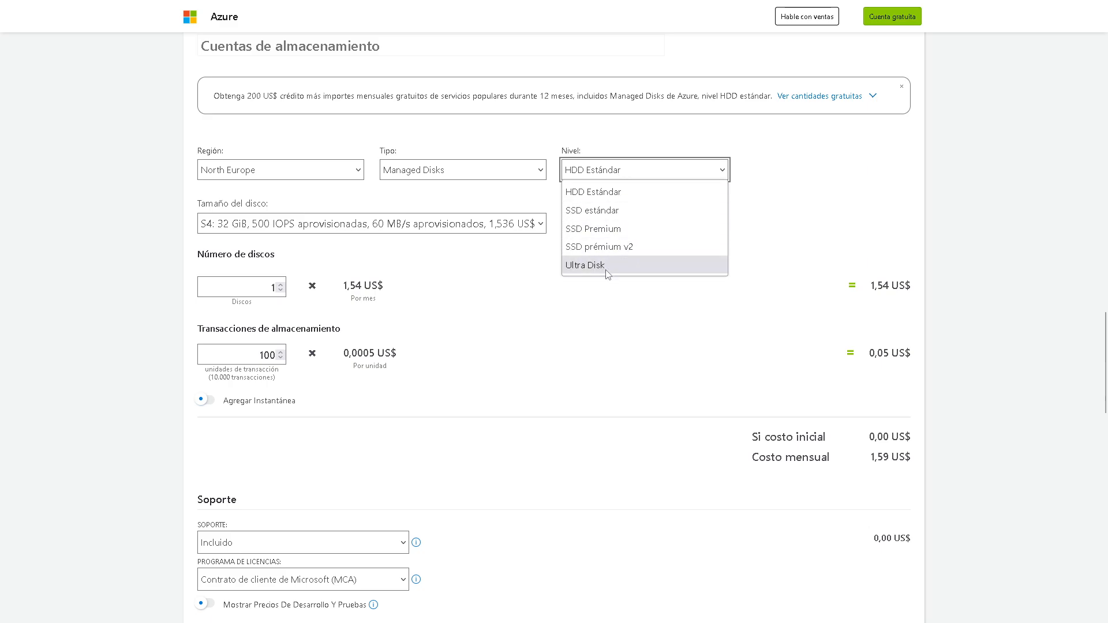
{"action": "left_click", "coordinate": [631, 208]}
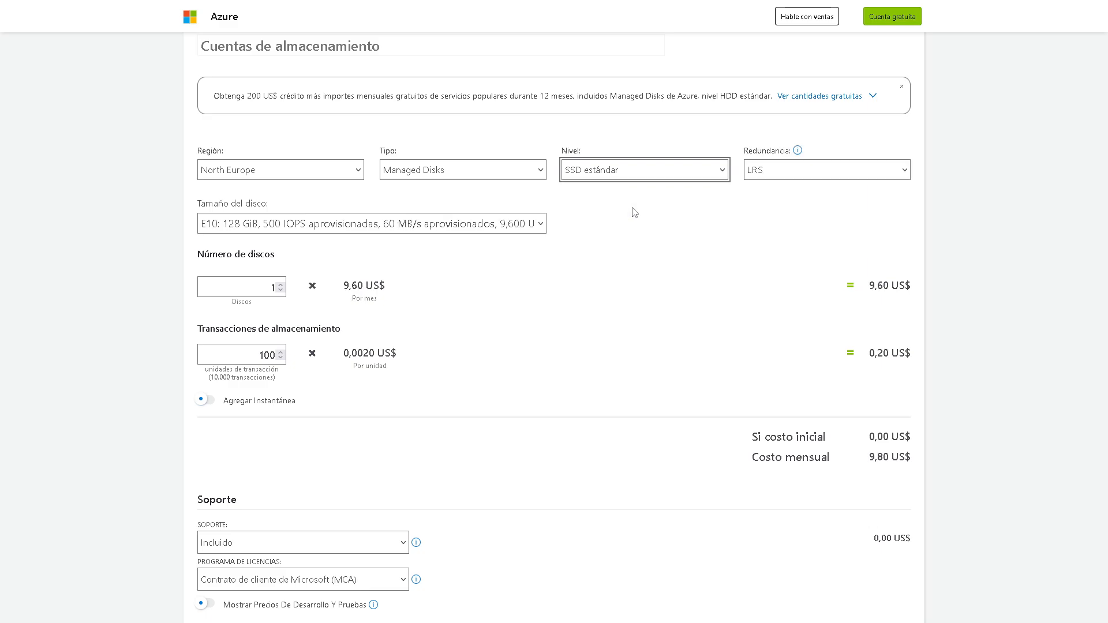
{"action": "left_click", "coordinate": [337, 230]}
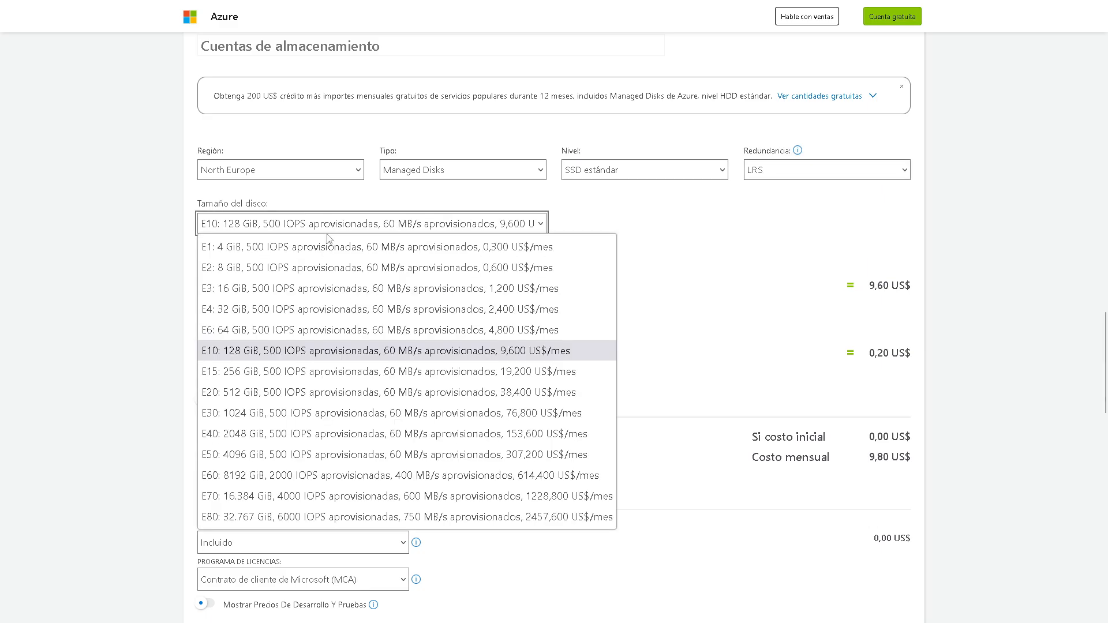
{"action": "left_click", "coordinate": [291, 412]}
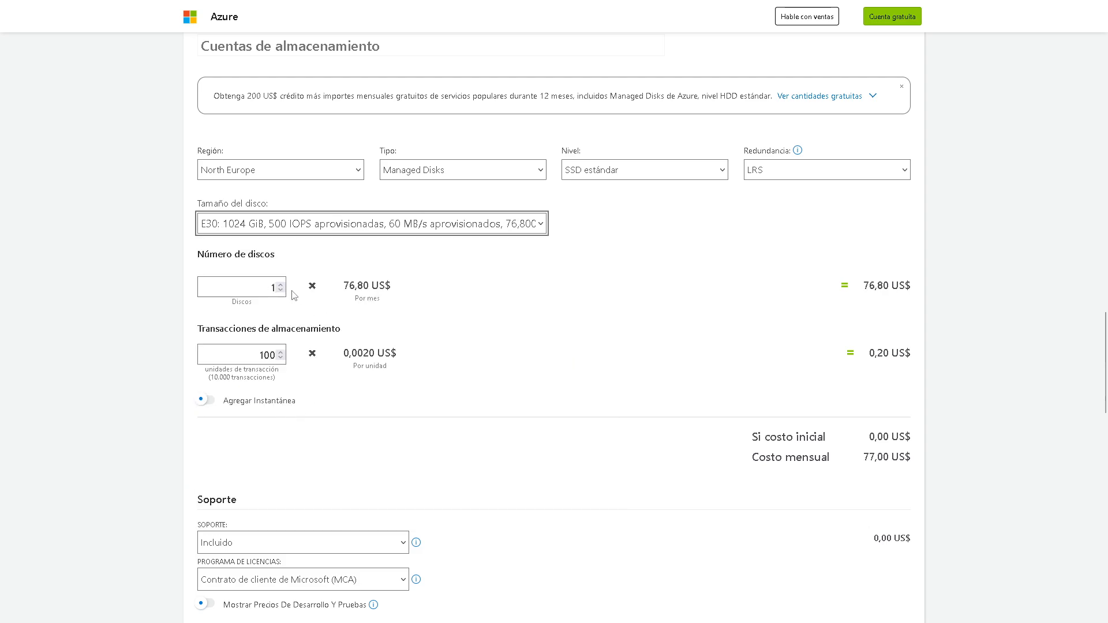
Set the managed disk's storage transactions to 10 units and review the monthly costs of the estimate
{"action": "scroll", "coordinate": [293, 295], "scroll_direction": "down", "scroll_amount": 1}
{"action": "left_click", "coordinate": [267, 305]}
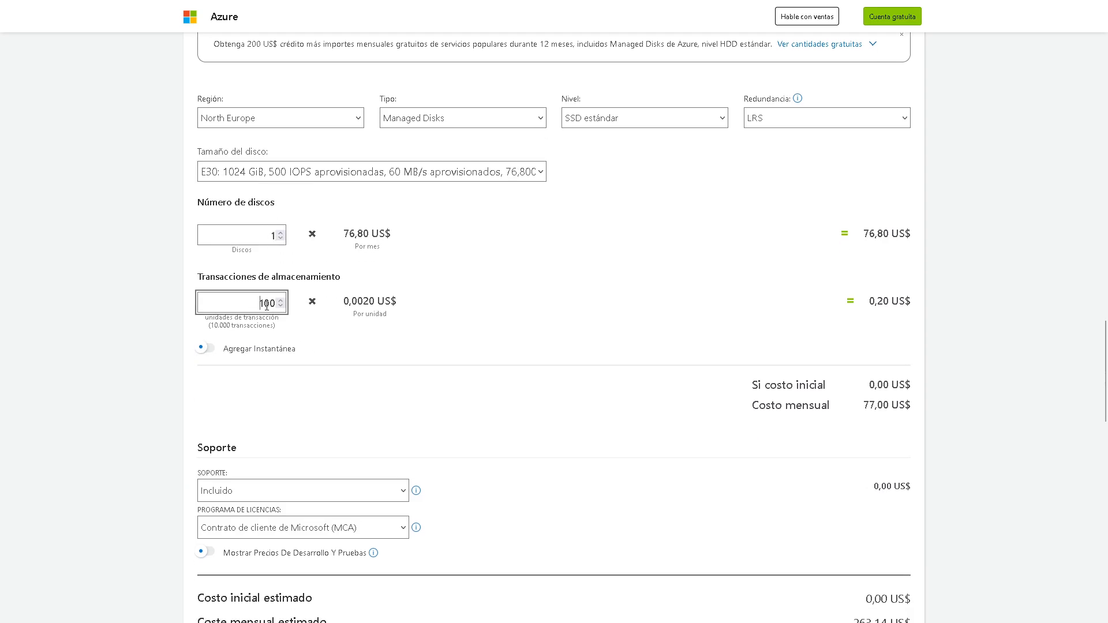
{"action": "double_click", "coordinate": [267, 305]}
{"action": "type", "text": "10"}
{"action": "left_click", "coordinate": [473, 309]}
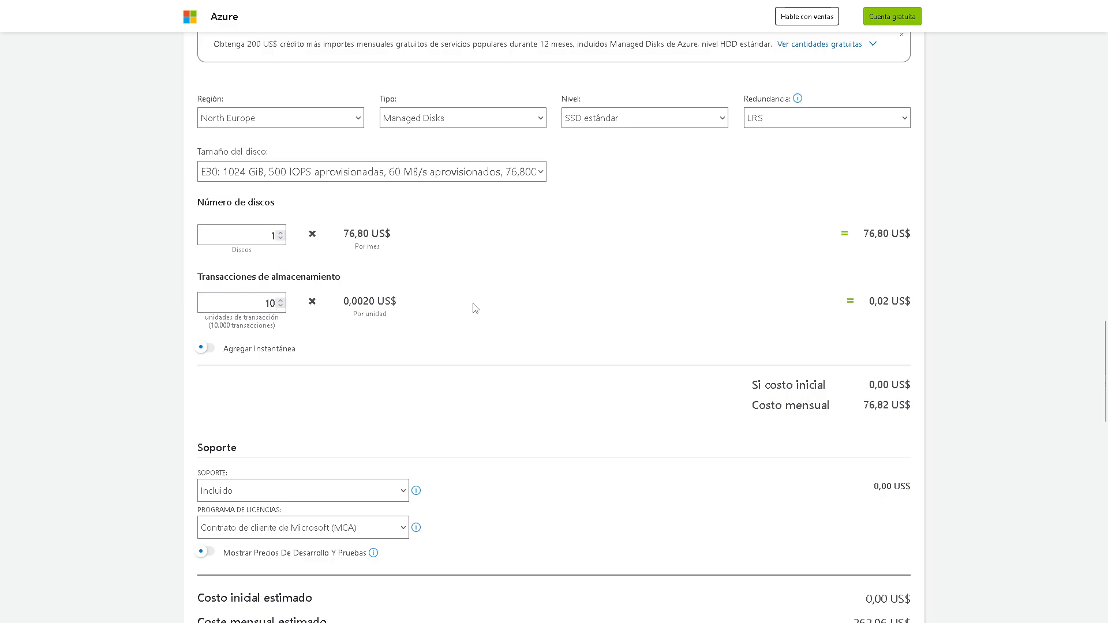
{"action": "scroll", "coordinate": [473, 307], "scroll_direction": "down", "scroll_amount": 3}
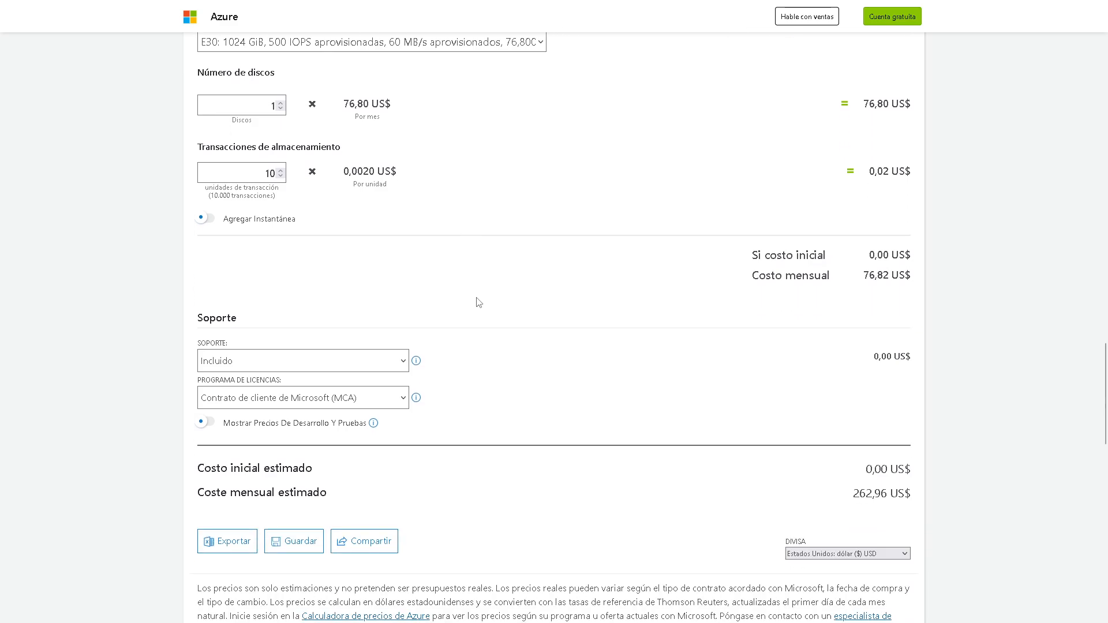
{"action": "scroll", "coordinate": [476, 298], "scroll_direction": "up", "scroll_amount": 7}
{"action": "scroll", "coordinate": [455, 285], "scroll_direction": "down", "scroll_amount": 5}
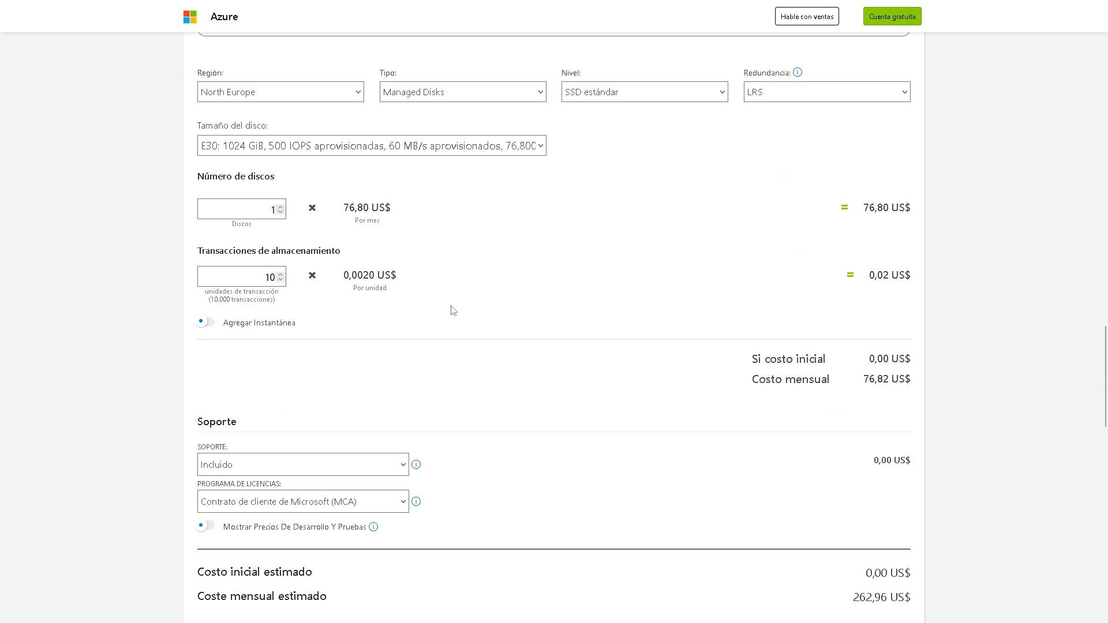
Review the managed disk and VM bandwidth settings, and look at the hand-drawn VM diagram in Herramienta Recortes
{"action": "scroll", "coordinate": [453, 310], "scroll_direction": "up", "scroll_amount": 5}
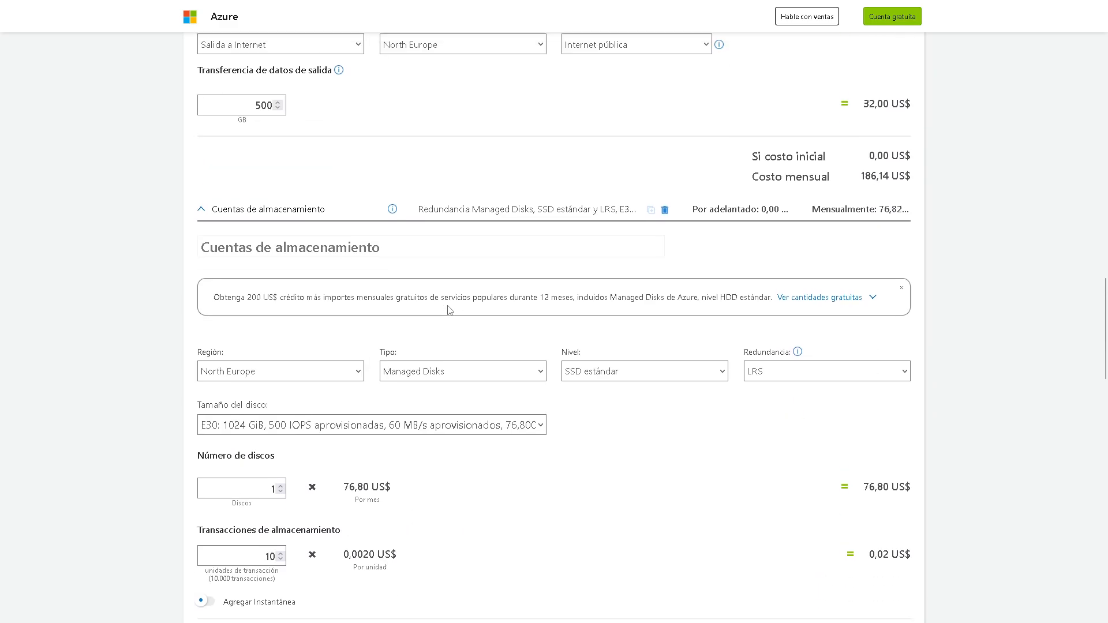
{"action": "scroll", "coordinate": [450, 310], "scroll_direction": "up", "scroll_amount": 2}
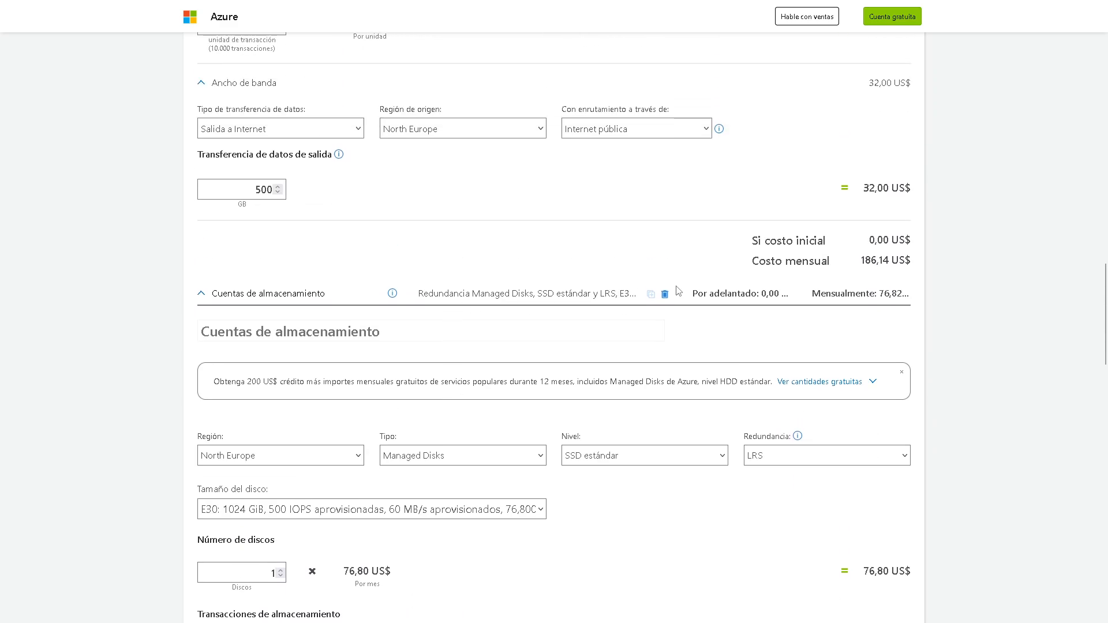
{"action": "scroll", "coordinate": [668, 298], "scroll_direction": "up", "scroll_amount": 4}
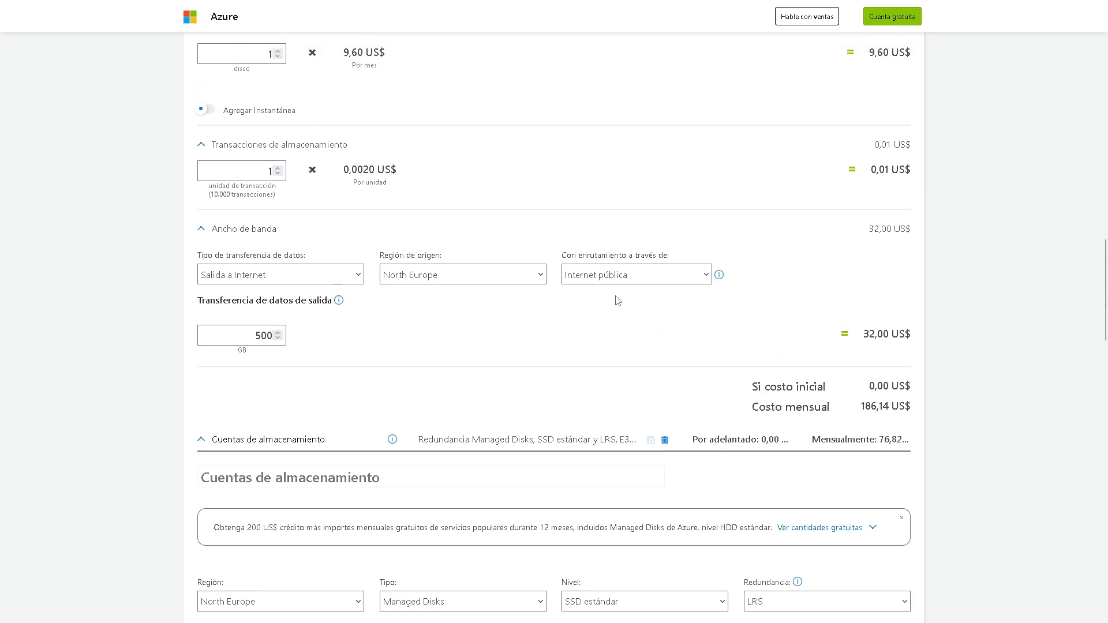
{"action": "key", "text": "alt+Tab"}
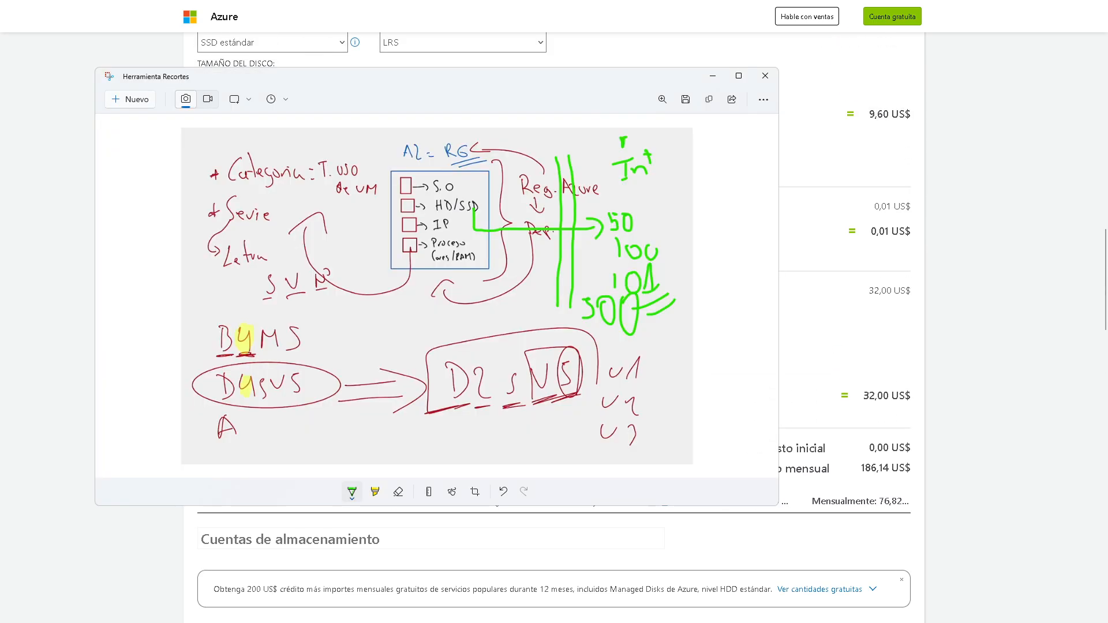
{"action": "key", "text": "alt+Tab"}
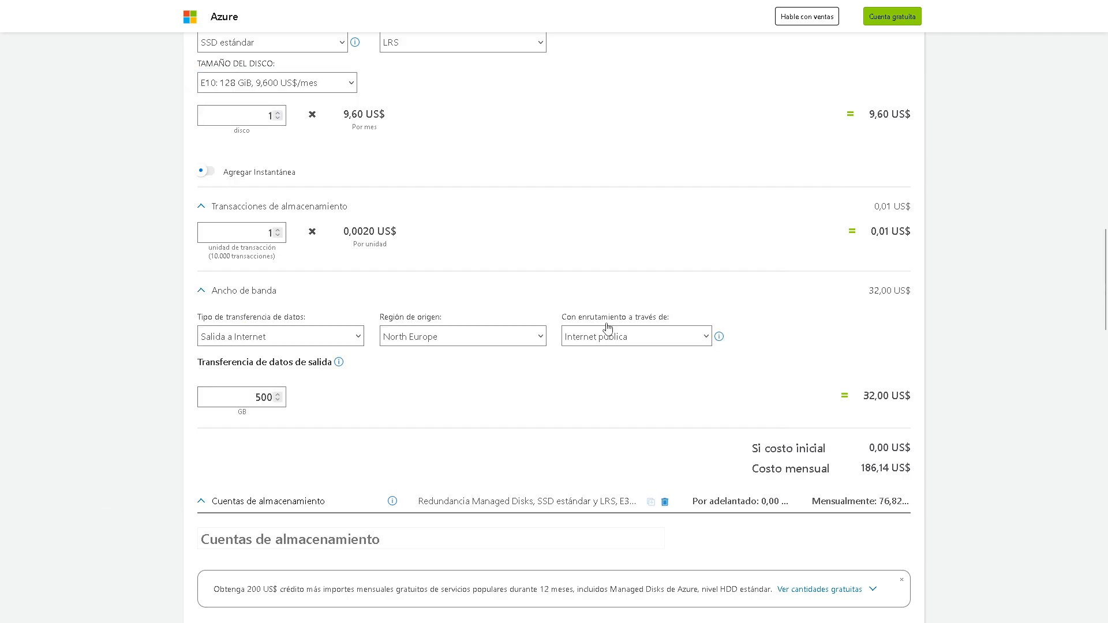
Search the products for "ip" and add Direcciones IP to the estimate
{"action": "scroll", "coordinate": [599, 320], "scroll_direction": "up", "scroll_amount": 7}
{"action": "scroll", "coordinate": [599, 320], "scroll_direction": "up", "scroll_amount": 4}
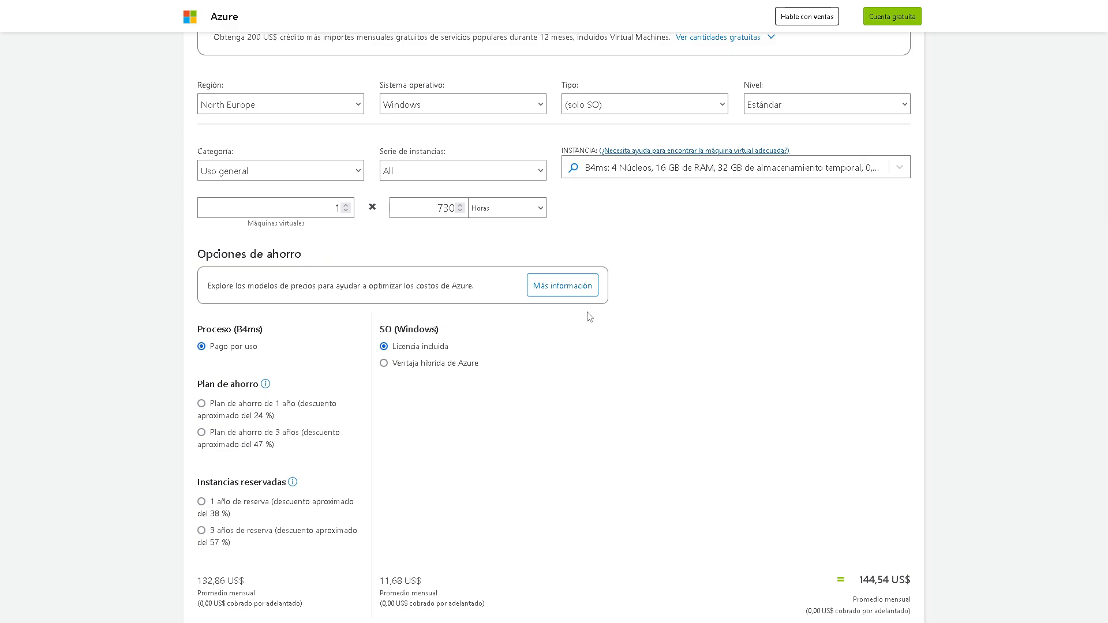
{"action": "scroll", "coordinate": [500, 317], "scroll_direction": "up", "scroll_amount": 5}
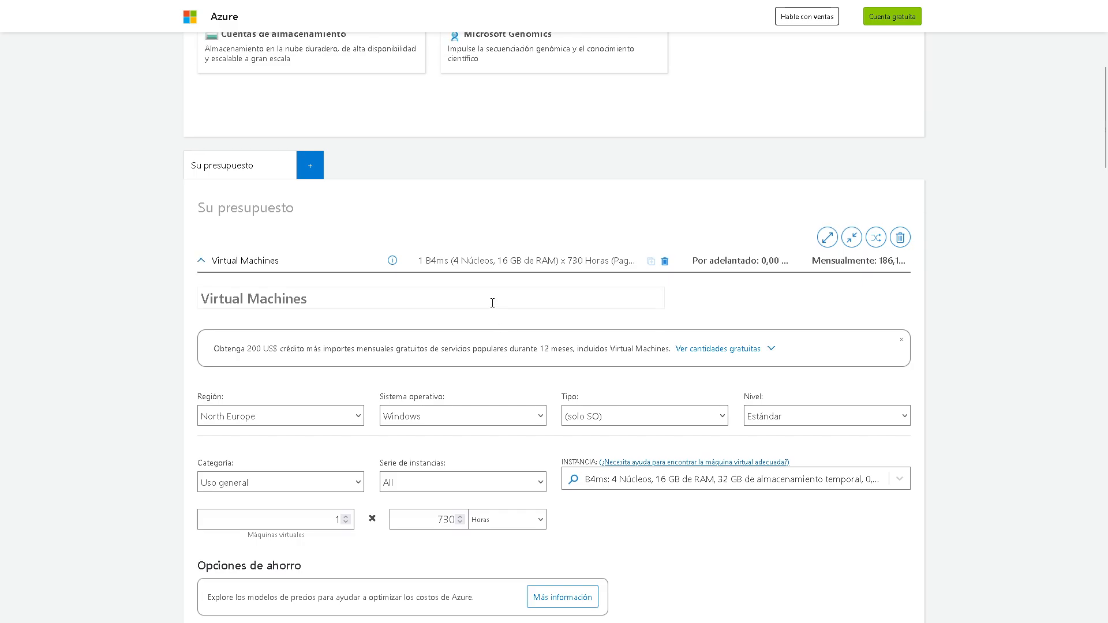
{"action": "scroll", "coordinate": [494, 297], "scroll_direction": "up", "scroll_amount": 5}
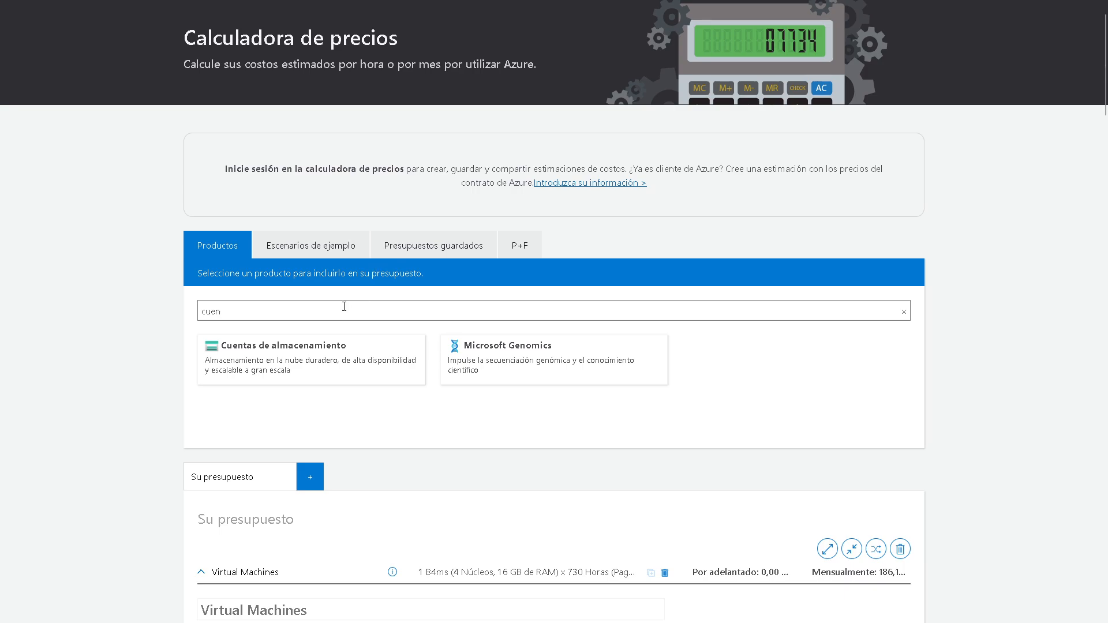
{"action": "left_click_drag", "start_coordinate": [408, 309], "coordinate": [40, 300]}
{"action": "type", "text": "ip"}
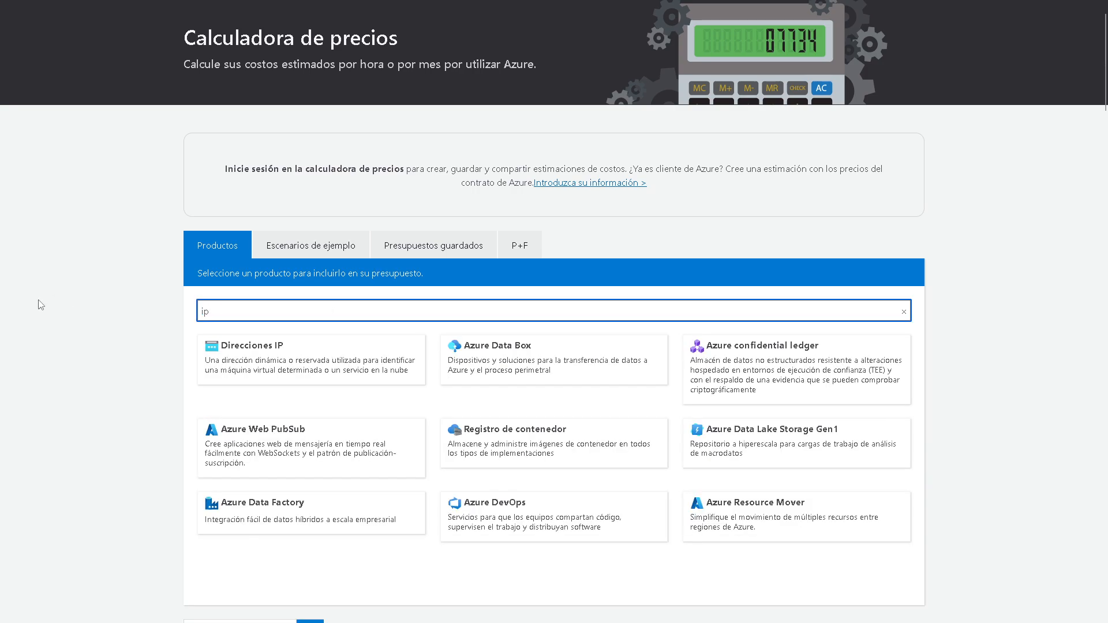
{"action": "left_click", "coordinate": [340, 369]}
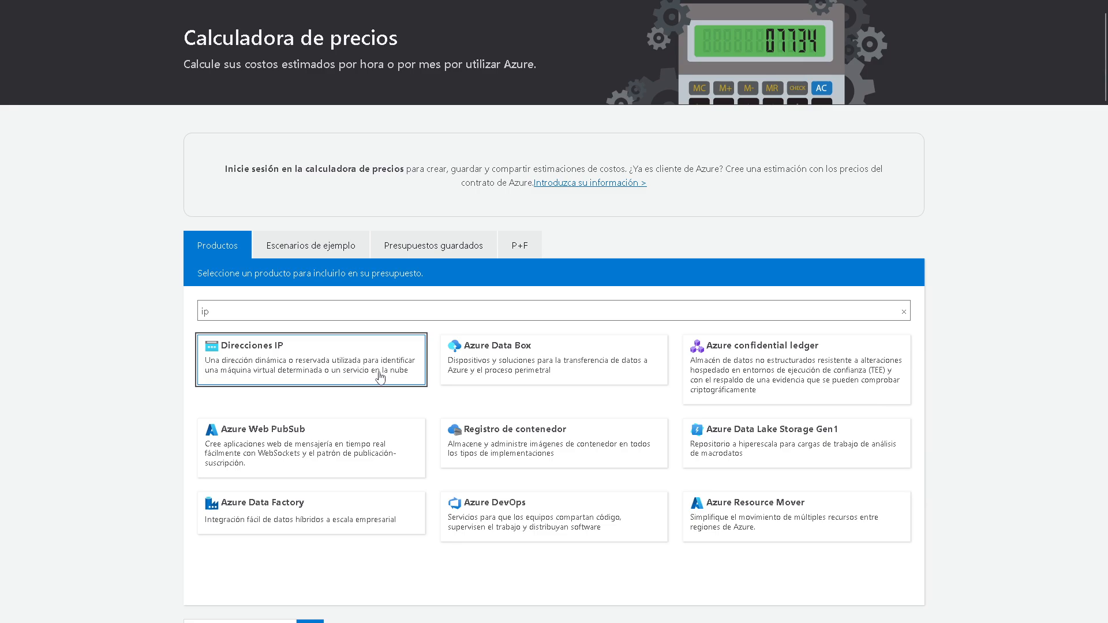
Set the region of the Direcciones IP estimate to North Europe
{"action": "scroll", "coordinate": [545, 396], "scroll_direction": "down", "scroll_amount": 15}
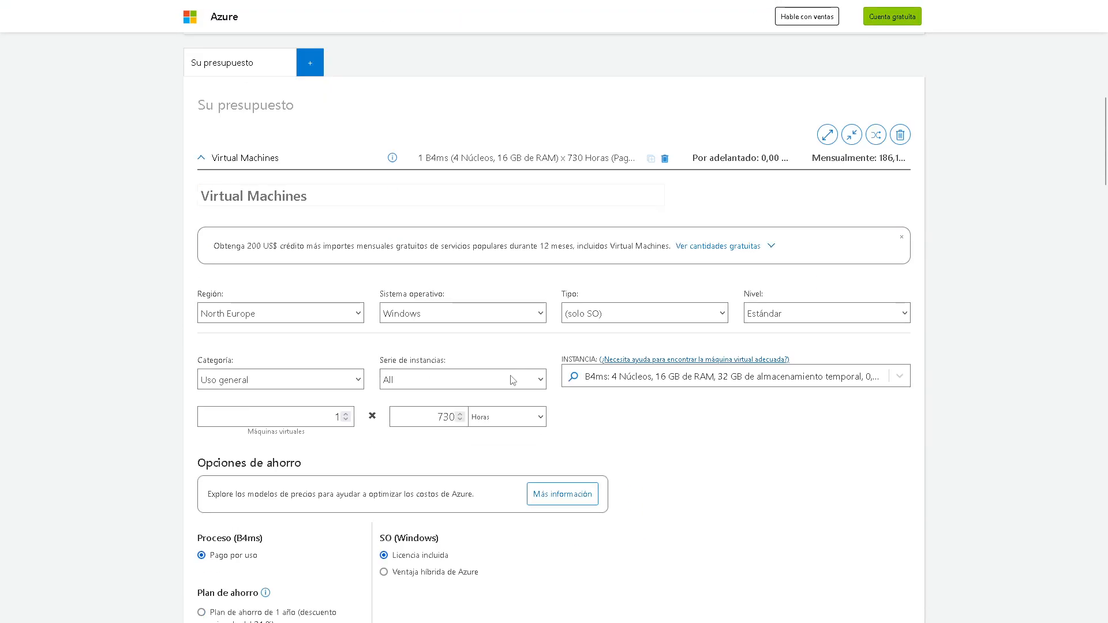
{"action": "scroll", "coordinate": [481, 387], "scroll_direction": "down", "scroll_amount": 16}
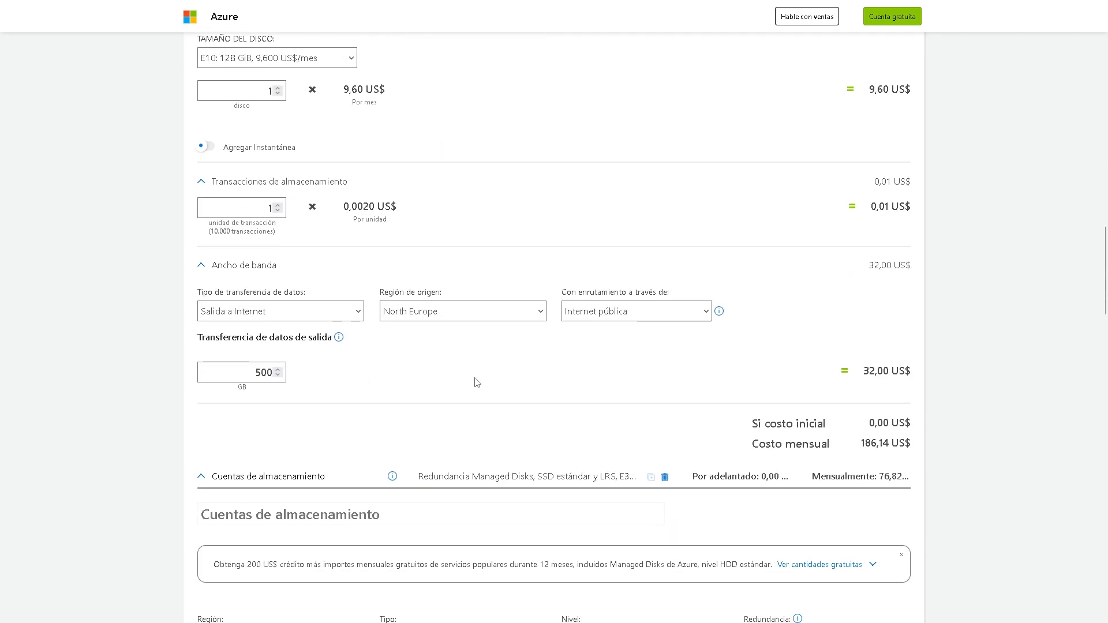
{"action": "scroll", "coordinate": [476, 382], "scroll_direction": "down", "scroll_amount": 5}
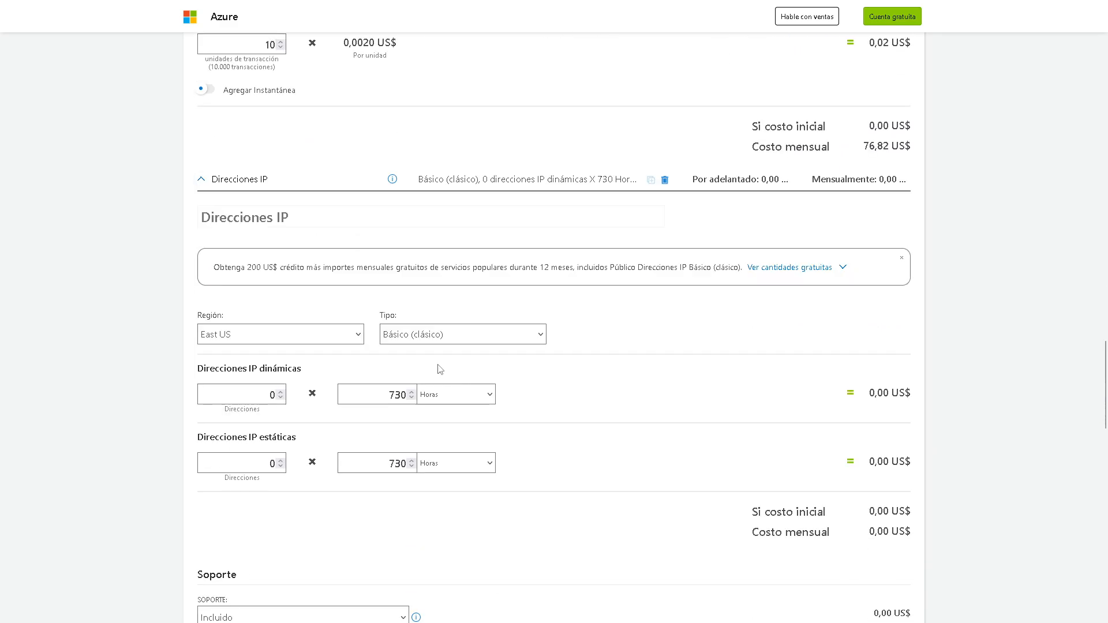
{"action": "left_click", "coordinate": [292, 333]}
{"action": "scroll", "coordinate": [288, 251], "scroll_direction": "down", "scroll_amount": 5}
{"action": "scroll", "coordinate": [288, 251], "scroll_direction": "down", "scroll_amount": 10}
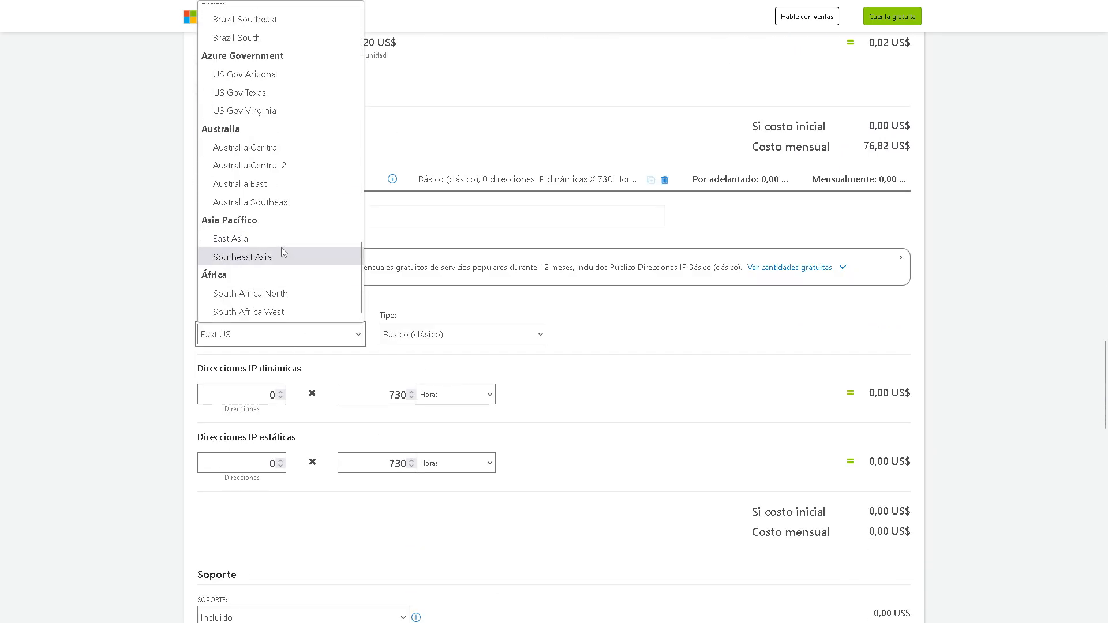
{"action": "scroll", "coordinate": [281, 247], "scroll_direction": "up", "scroll_amount": 8}
{"action": "scroll", "coordinate": [282, 247], "scroll_direction": "down", "scroll_amount": 2}
{"action": "left_click", "coordinate": [268, 238]}
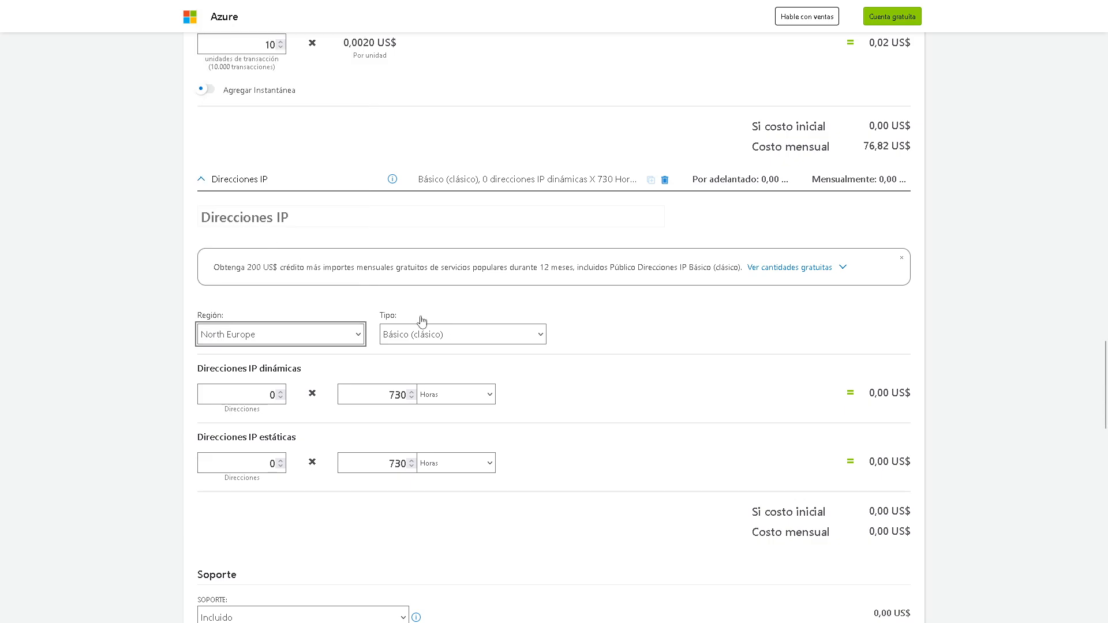
Set the IP address type to Estándar (ARM) and read the pricing note for that type
{"action": "left_click", "coordinate": [411, 341]}
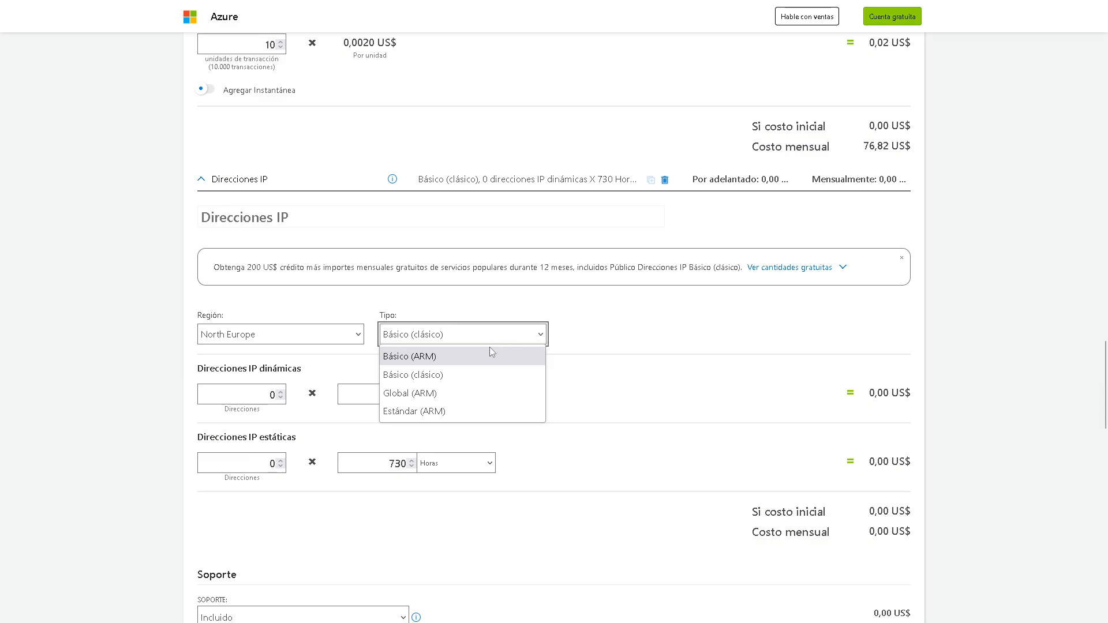
{"action": "left_click", "coordinate": [425, 413]}
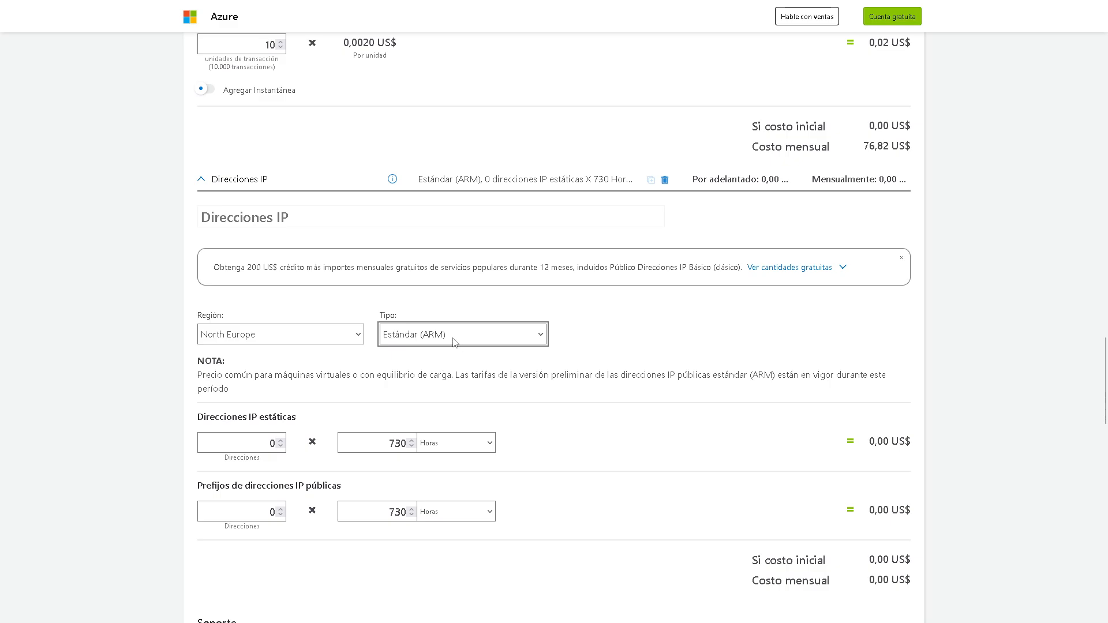
{"action": "scroll", "coordinate": [384, 369], "scroll_direction": "down", "scroll_amount": 1}
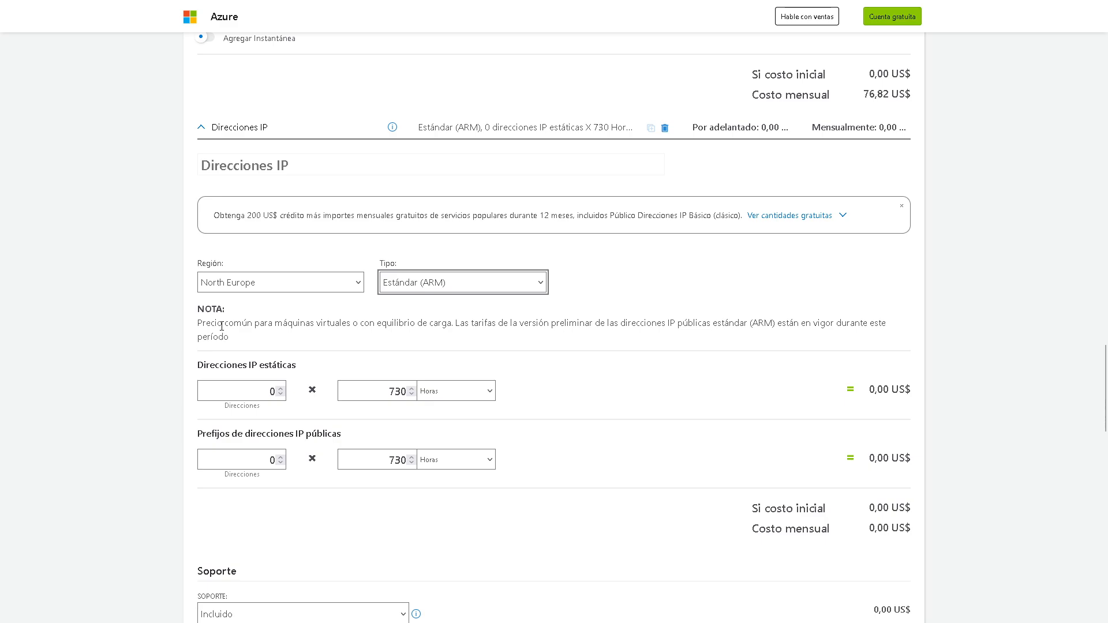
{"action": "left_click_drag", "start_coordinate": [221, 326], "coordinate": [903, 327]}
{"action": "left_click", "coordinate": [355, 351]}
{"action": "scroll", "coordinate": [353, 349], "scroll_direction": "down", "scroll_amount": 2}
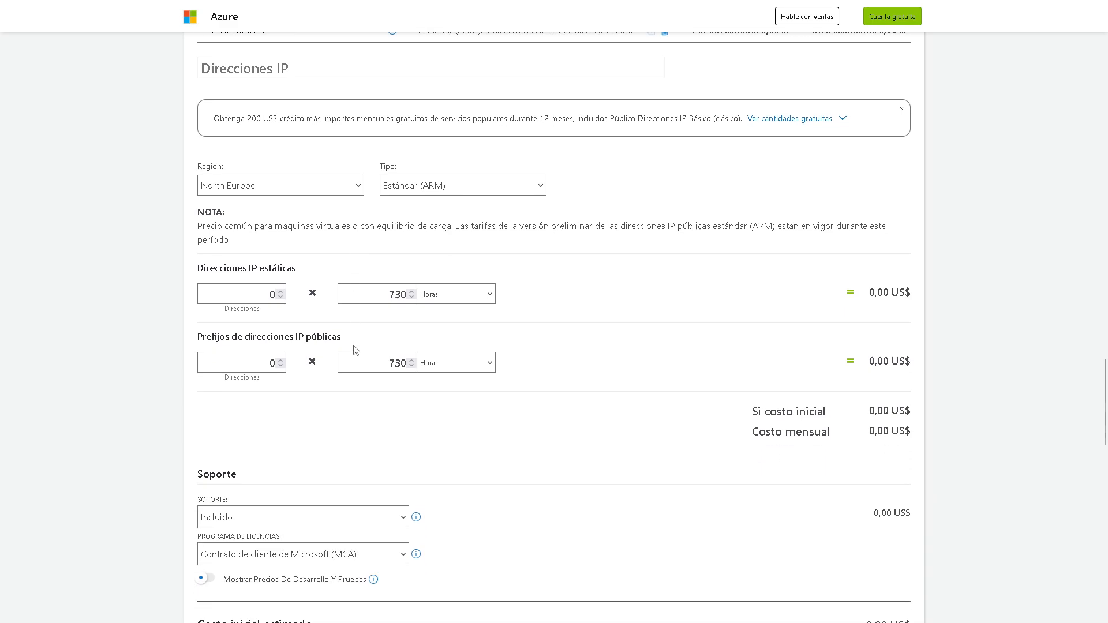
Set the number of static IP addresses to 1
{"action": "left_click_drag", "start_coordinate": [296, 260], "coordinate": [237, 261]}
{"action": "left_click", "coordinate": [280, 285]}
{"action": "left_click", "coordinate": [280, 285]}
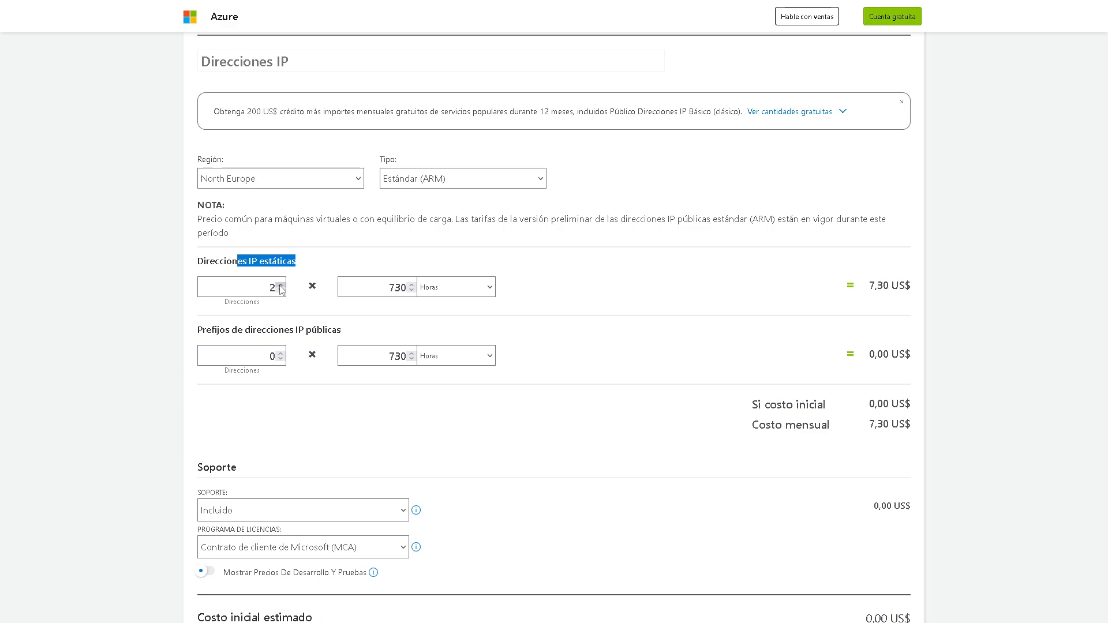
{"action": "left_click", "coordinate": [281, 286]}
{"action": "double_click", "coordinate": [280, 291]}
Keep Horas as the time unit of the static IP address and set its usage to 3 hours
{"action": "left_click", "coordinate": [445, 288]}
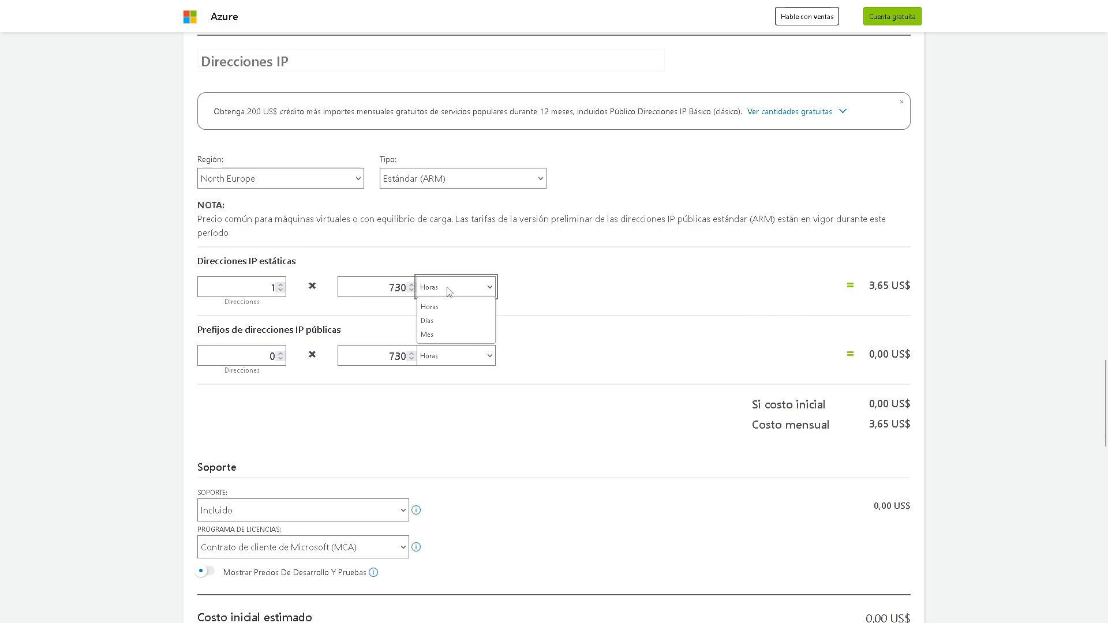
{"action": "left_click", "coordinate": [438, 311]}
{"action": "left_click", "coordinate": [445, 288]}
{"action": "left_click", "coordinate": [388, 288]}
{"action": "double_click", "coordinate": [387, 288]}
{"action": "type", "text": "3"}
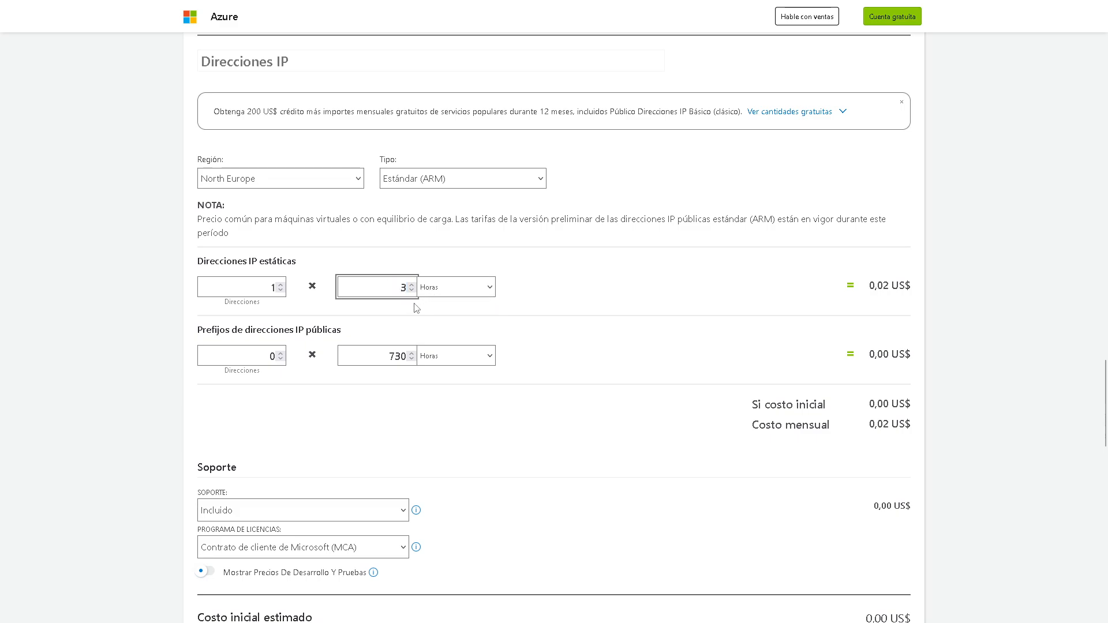
{"action": "left_click", "coordinate": [536, 288]}
Review the total estimated monthly cost and the configuration and prices of the Virtual Machines estimate
{"action": "scroll", "coordinate": [289, 358], "scroll_direction": "down", "scroll_amount": 1}
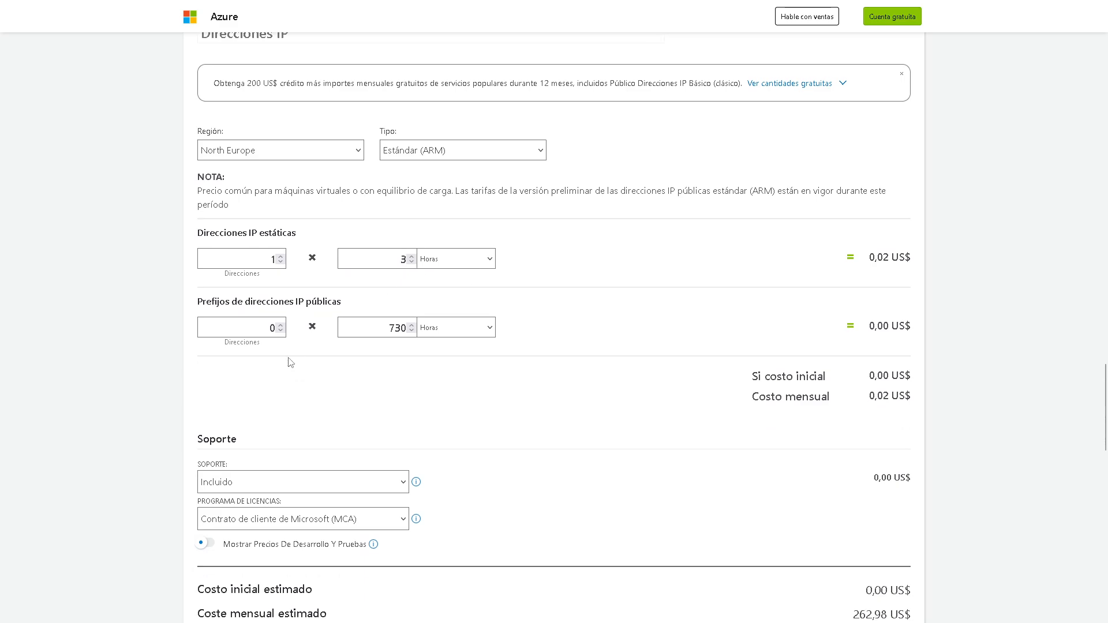
{"action": "scroll", "coordinate": [300, 318], "scroll_direction": "down", "scroll_amount": 1}
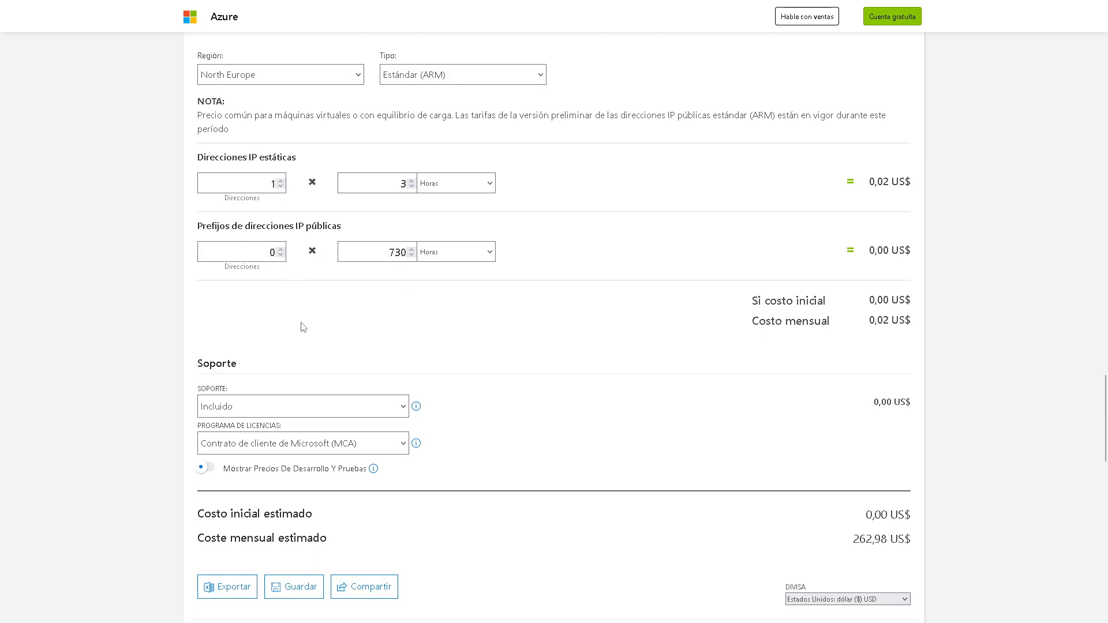
{"action": "scroll", "coordinate": [345, 317], "scroll_direction": "up", "scroll_amount": 20}
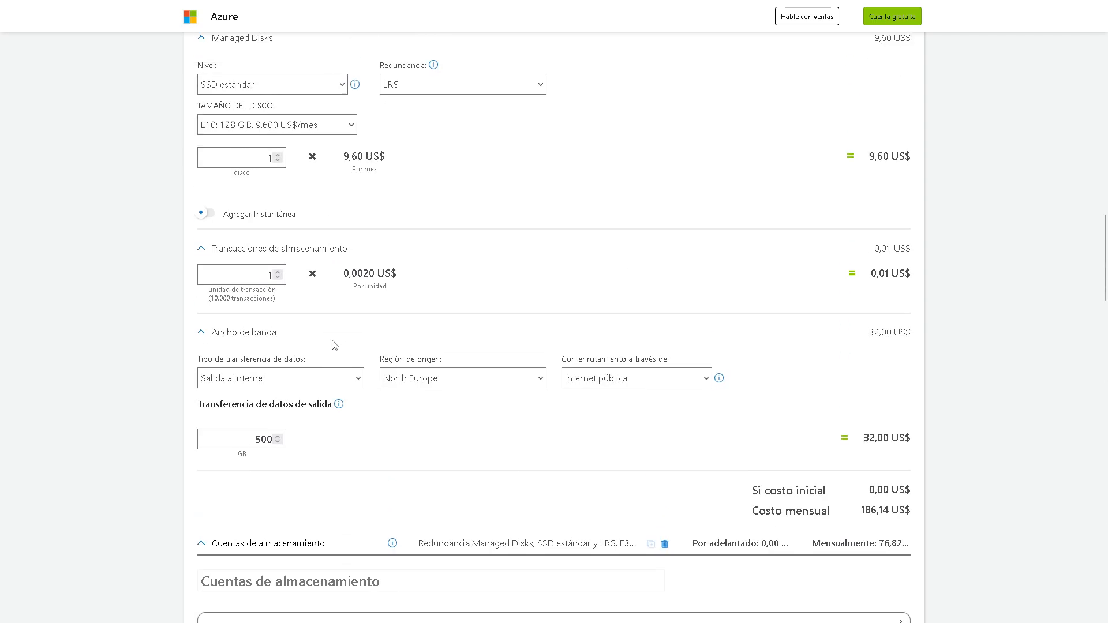
{"action": "scroll", "coordinate": [333, 343], "scroll_direction": "up", "scroll_amount": 20}
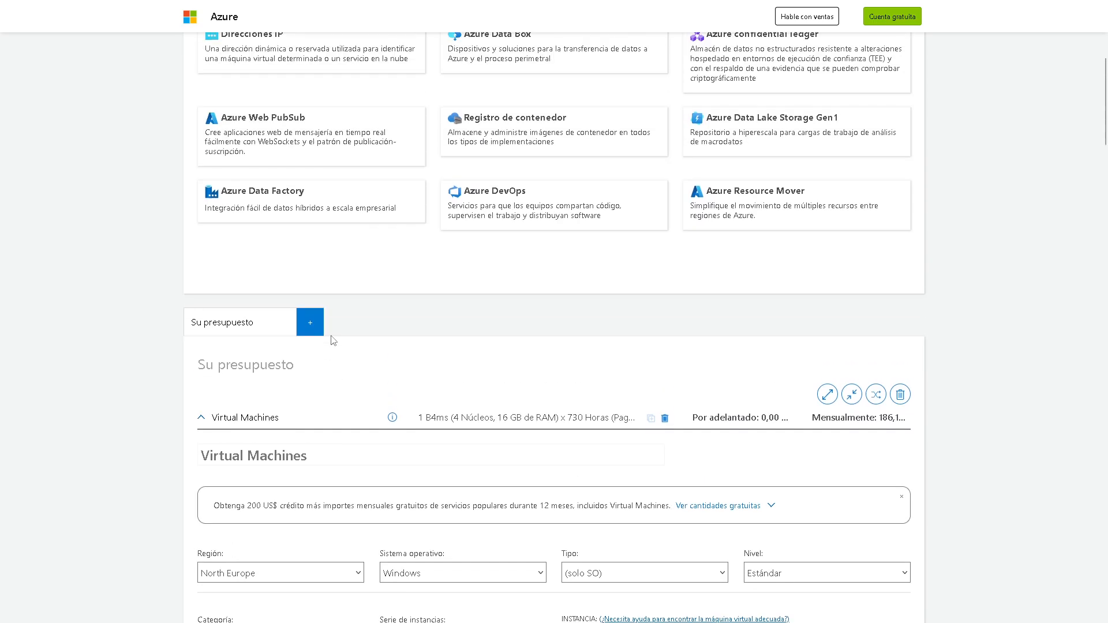
{"action": "scroll", "coordinate": [347, 323], "scroll_direction": "down", "scroll_amount": 20}
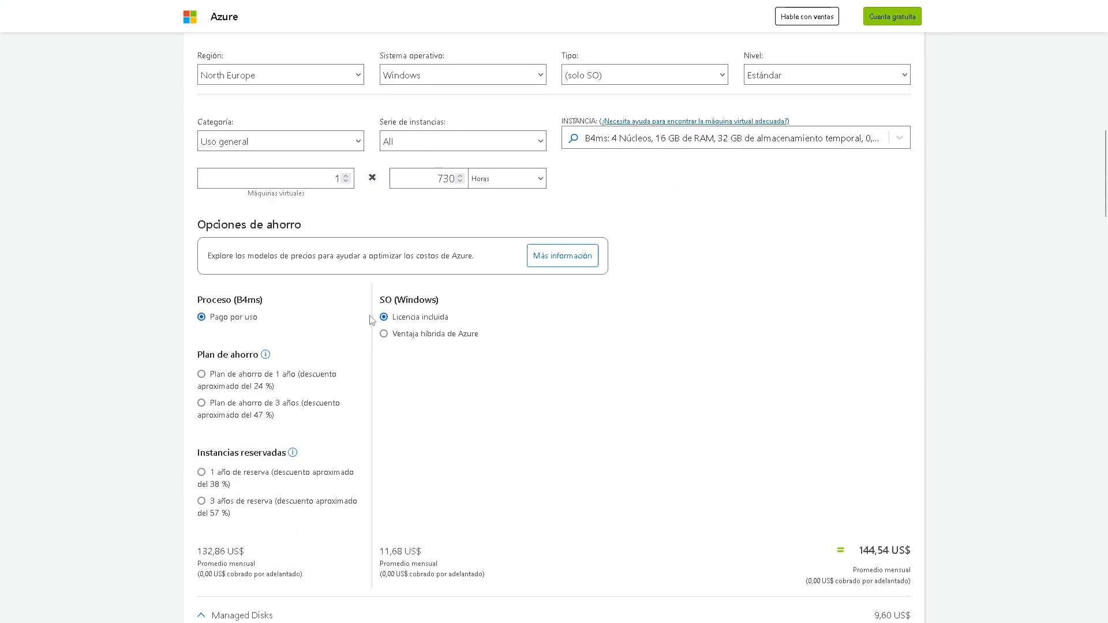
{"action": "scroll", "coordinate": [370, 335], "scroll_direction": "down", "scroll_amount": 5}
{"action": "scroll", "coordinate": [376, 334], "scroll_direction": "up", "scroll_amount": 10}
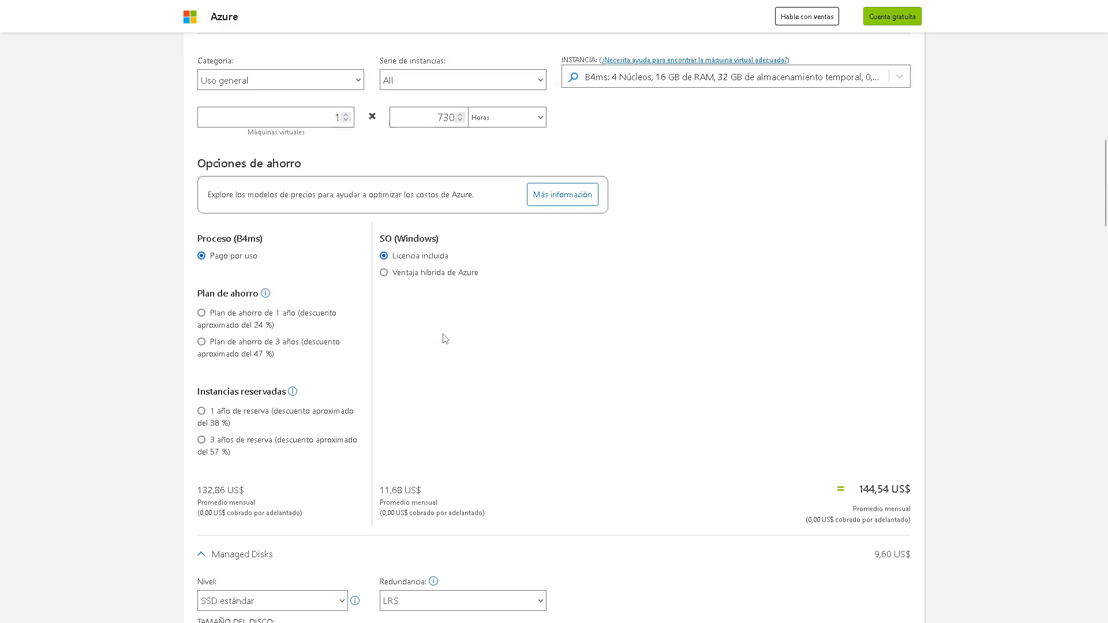
{"action": "scroll", "coordinate": [444, 336], "scroll_direction": "up", "scroll_amount": 1}
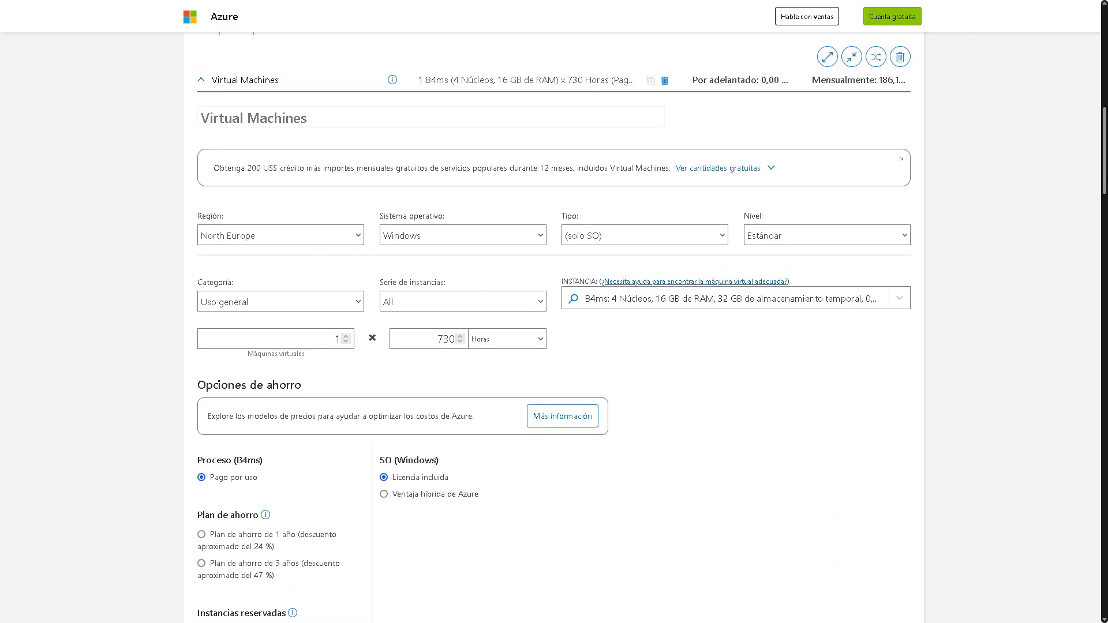
Set the VM's outbound data transfer to 0 GB and collapse its Transacciones de almacenamiento and Ancho de banda sections
{"action": "left_click_drag", "start_coordinate": [1105, 140], "coordinate": [1089, 249]}
{"action": "scroll", "coordinate": [408, 288], "scroll_direction": "down", "scroll_amount": 1}
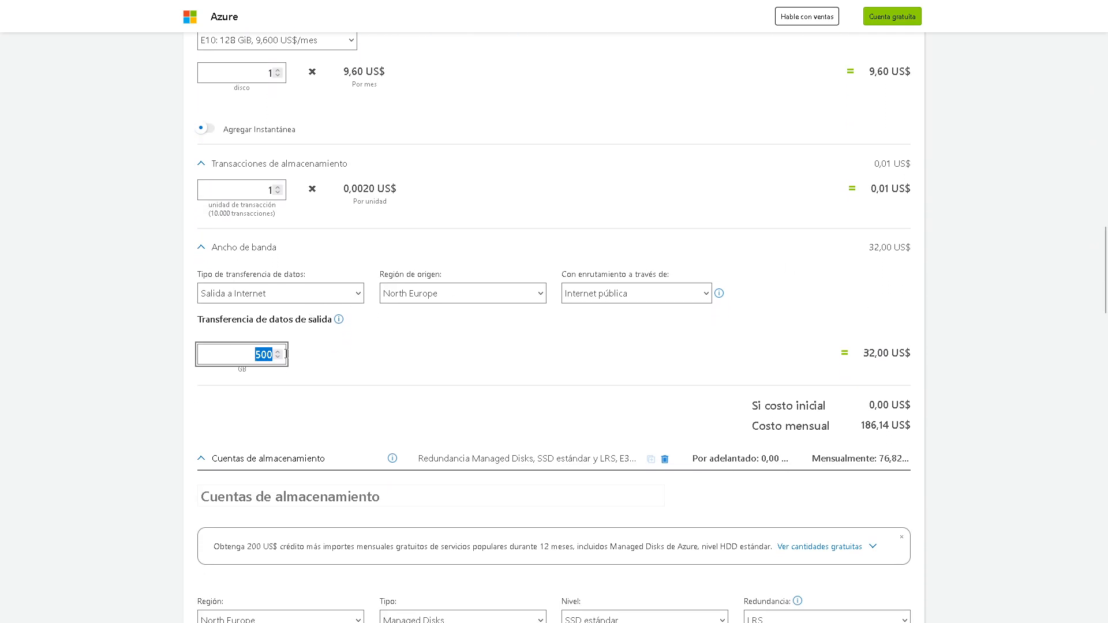
{"action": "type", "text": "0"}
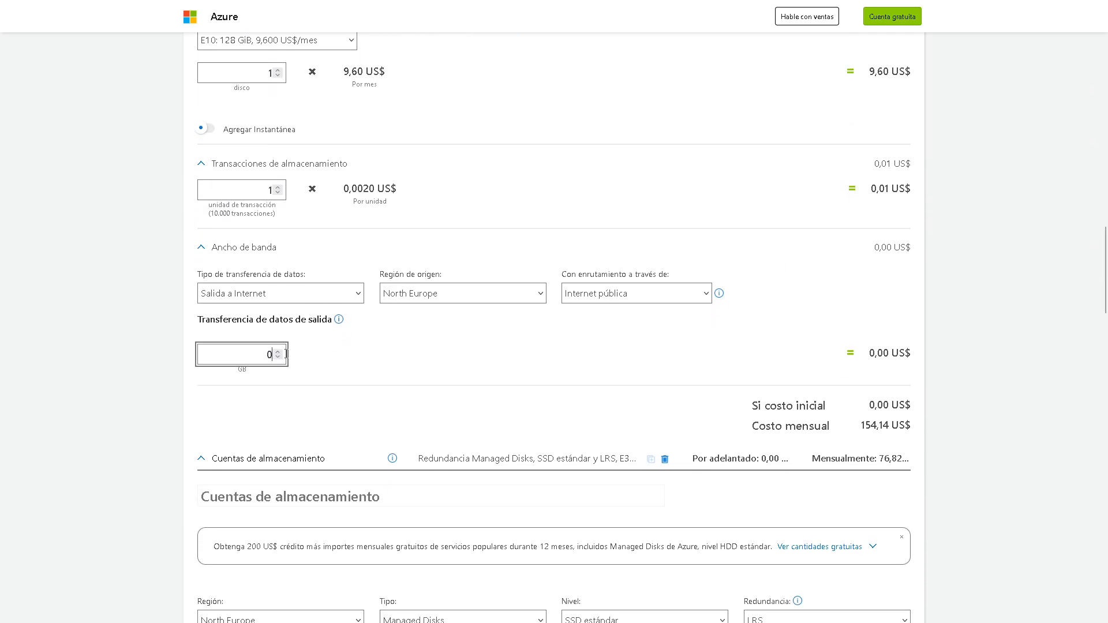
{"action": "left_click", "coordinate": [203, 166]}
{"action": "left_click", "coordinate": [202, 199]}
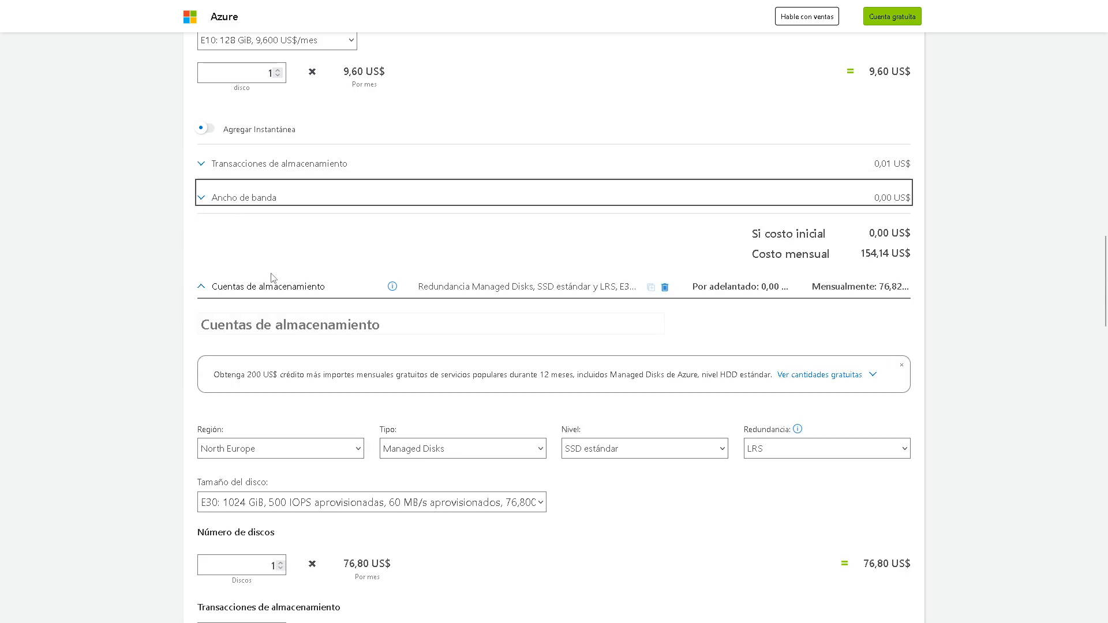
Delete the Virtual Machines and Cuentas de almacenamiento items from the estimate
{"action": "scroll", "coordinate": [273, 278], "scroll_direction": "down", "scroll_amount": 1}
{"action": "scroll", "coordinate": [313, 284], "scroll_direction": "up", "scroll_amount": 15}
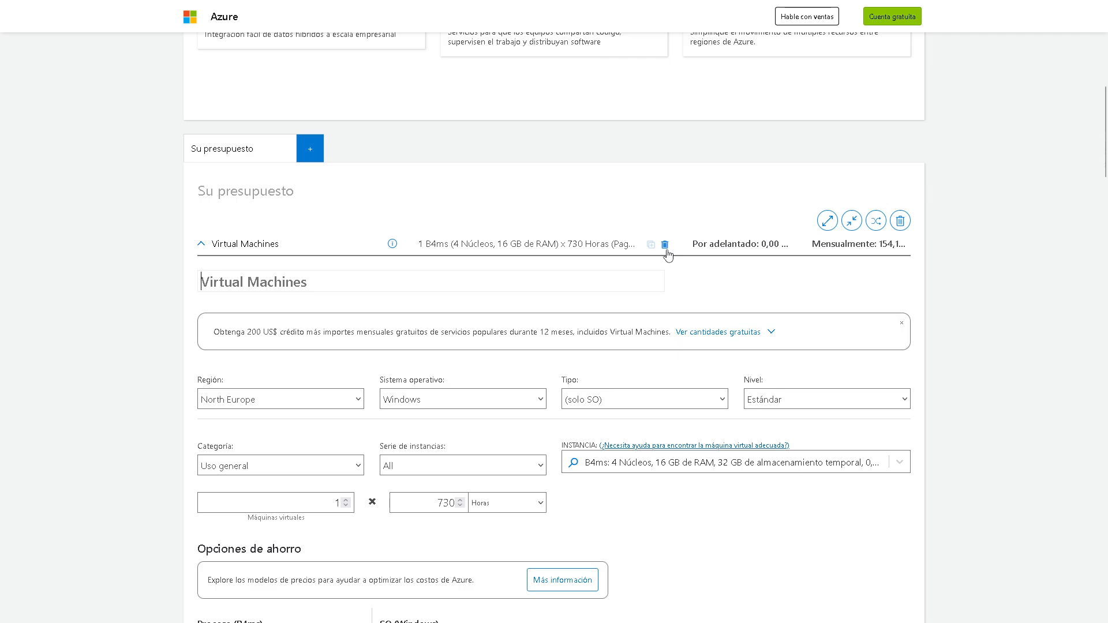
{"action": "left_click", "coordinate": [664, 244]}
{"action": "scroll", "coordinate": [519, 285], "scroll_direction": "down", "scroll_amount": 5}
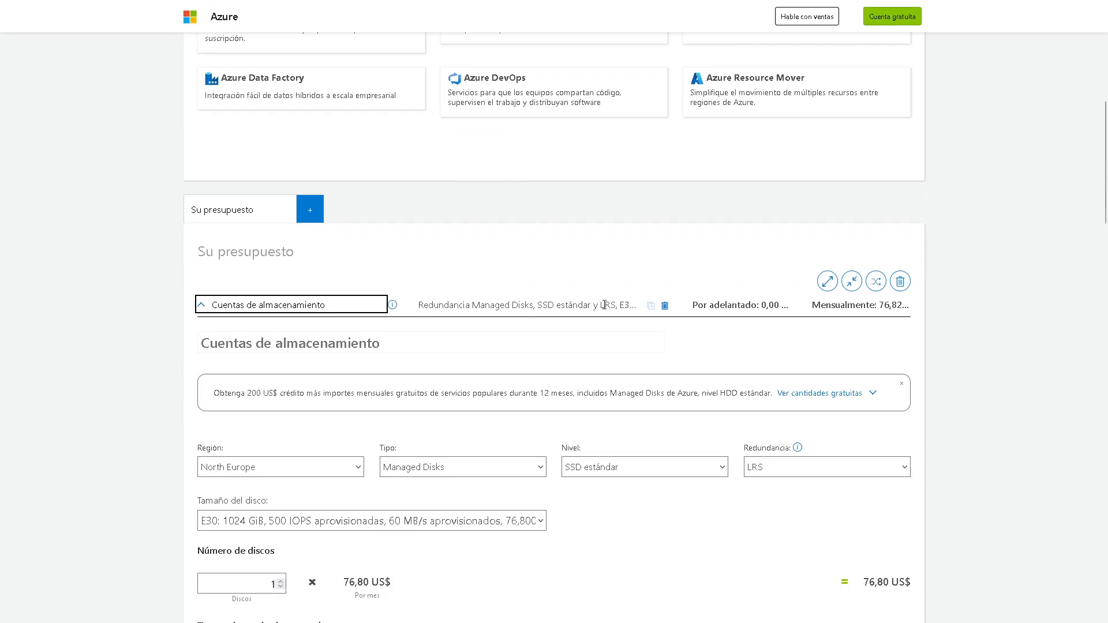
{"action": "left_click", "coordinate": [664, 310]}
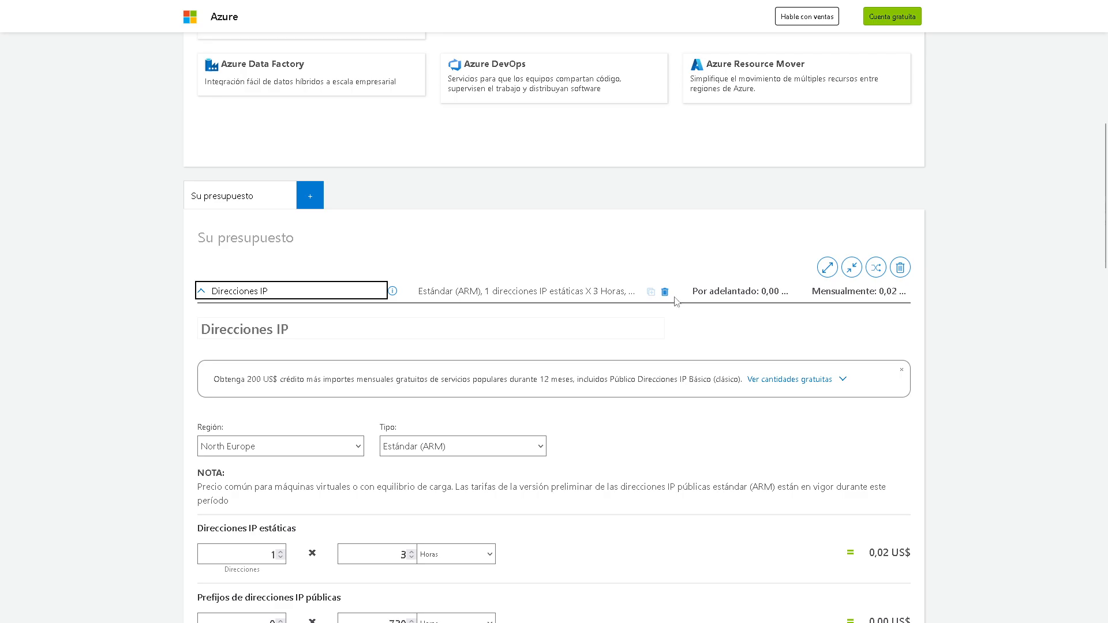
Delete the Direcciones IP item, search the products for "virtual", and add Virtual Machines to the estimate
{"action": "left_click", "coordinate": [663, 291]}
{"action": "scroll", "coordinate": [516, 303], "scroll_direction": "up", "scroll_amount": 3}
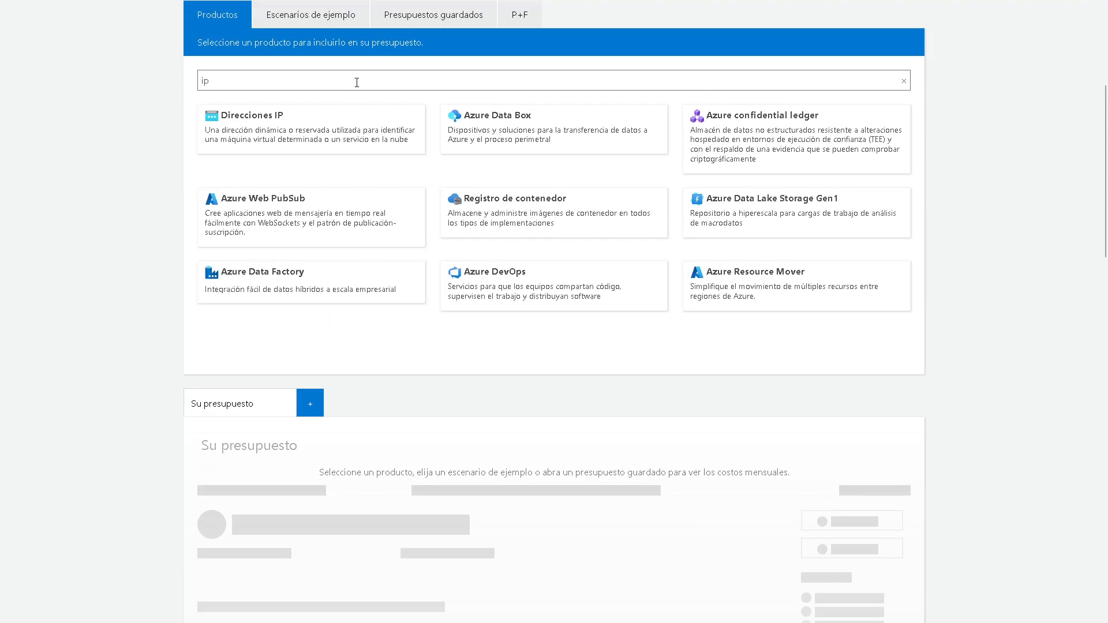
{"action": "left_click_drag", "start_coordinate": [356, 82], "coordinate": [68, 67]}
{"action": "type", "text": "virtual"}
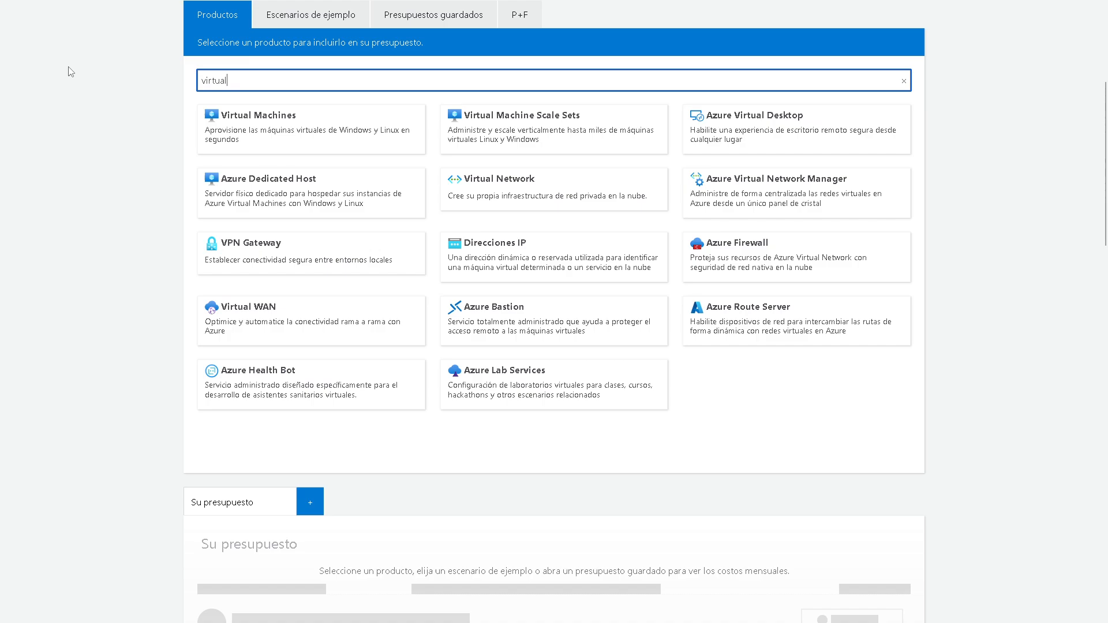
{"action": "left_click", "coordinate": [260, 142]}
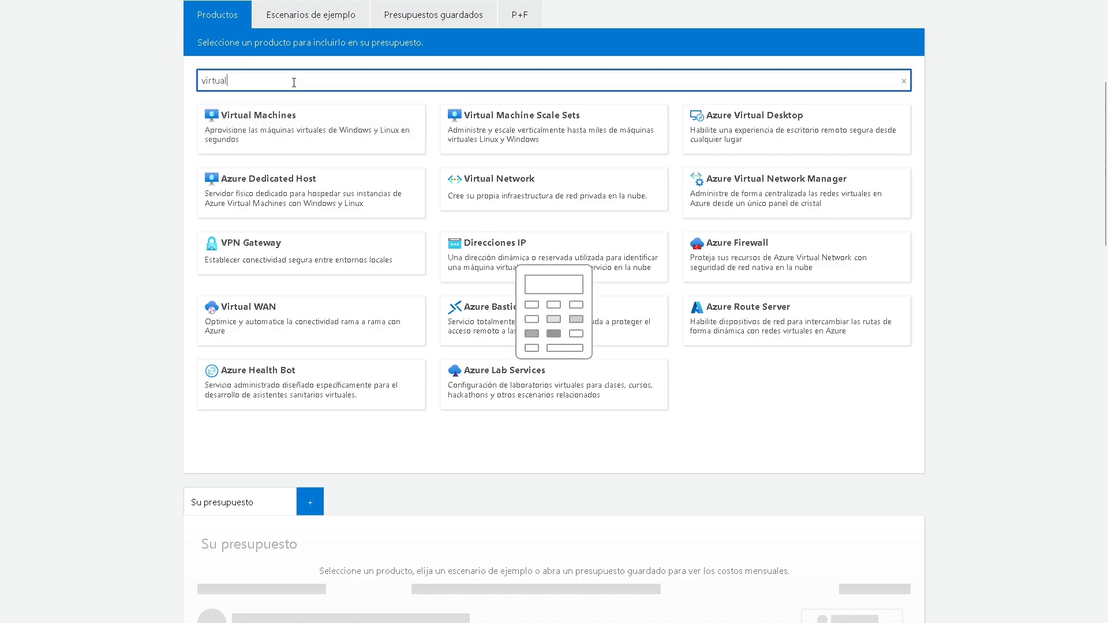
Search for "cuenta" and "band" and add the Cuentas de almacenamiento and Ancho de banda products to the estimate
{"action": "left_click_drag", "start_coordinate": [297, 81], "coordinate": [201, 80]}
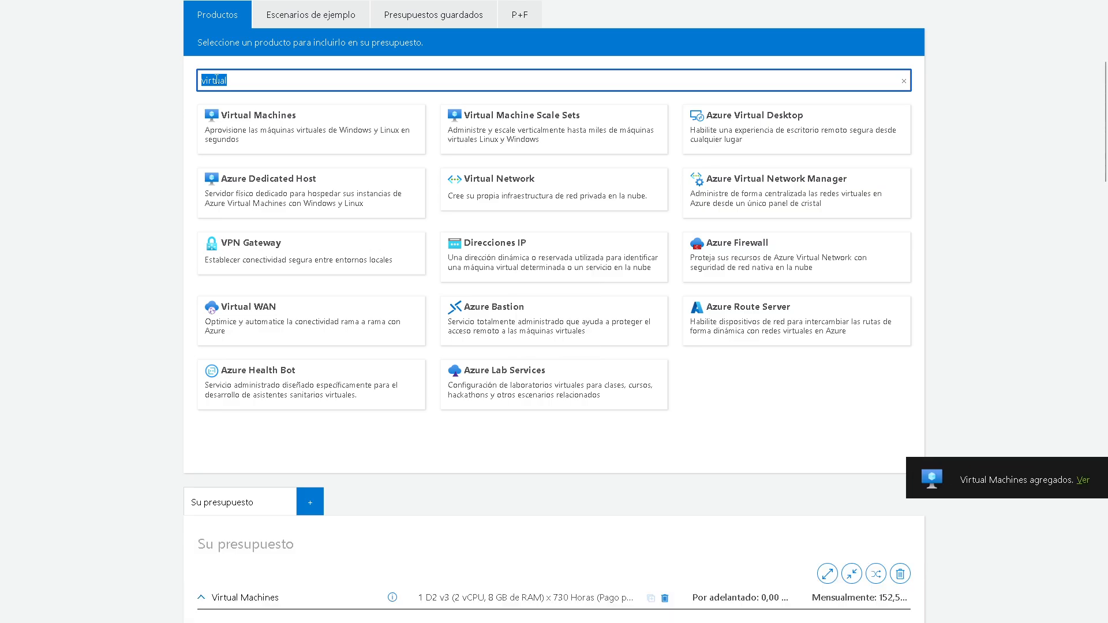
{"action": "type", "text": "cuenta"}
{"action": "left_click", "coordinate": [363, 134]}
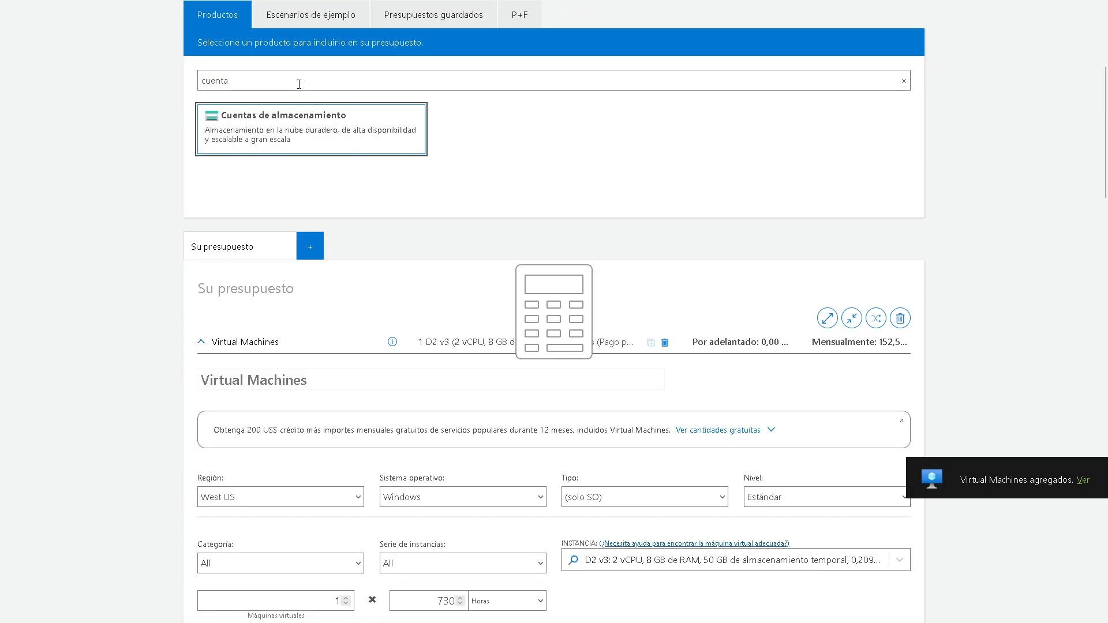
{"action": "left_click_drag", "start_coordinate": [299, 85], "coordinate": [170, 82]}
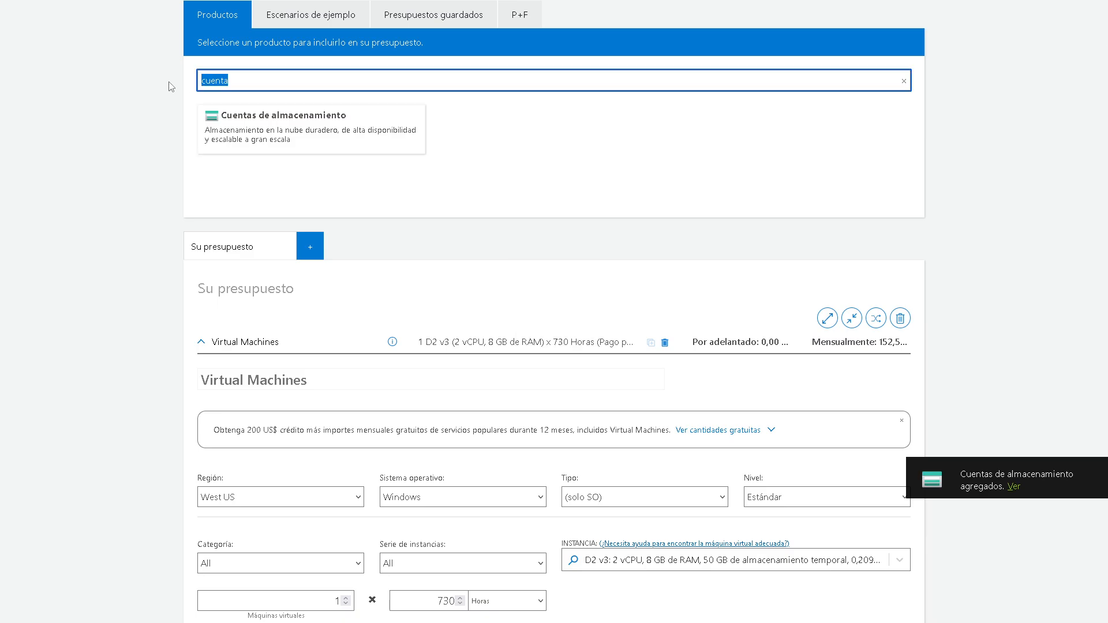
{"action": "type", "text": "band"}
{"action": "left_click", "coordinate": [266, 143]}
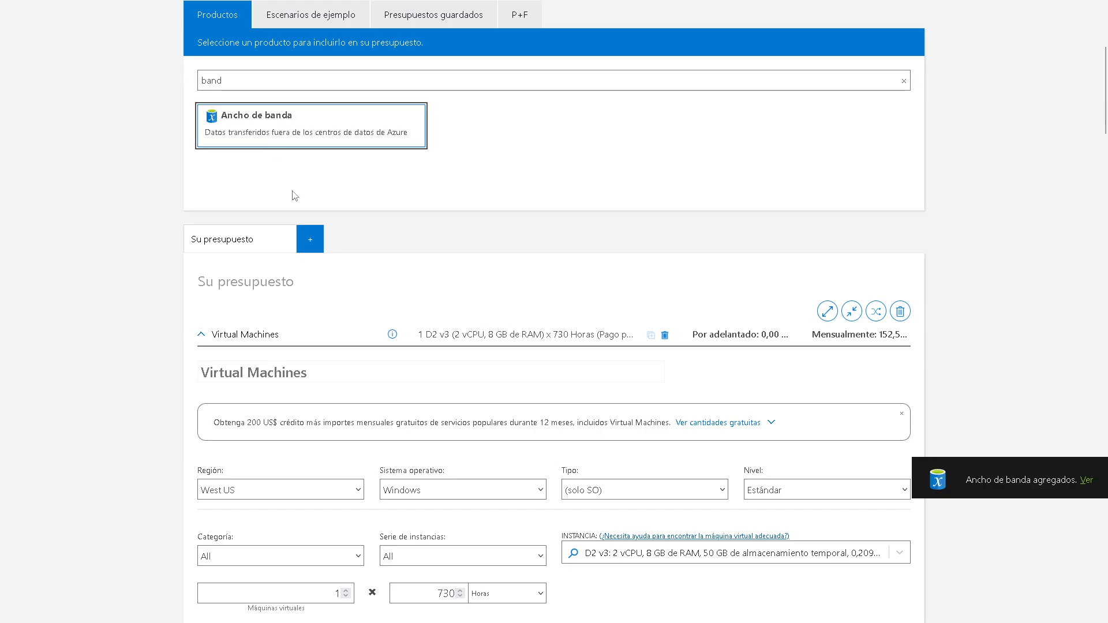
Switch to Herramienta Recortes, mark the S.O, HD/SSD, IP and Proceso components in green on the VM diagram, and return to the calculator
{"action": "scroll", "coordinate": [408, 260], "scroll_direction": "down", "scroll_amount": 2}
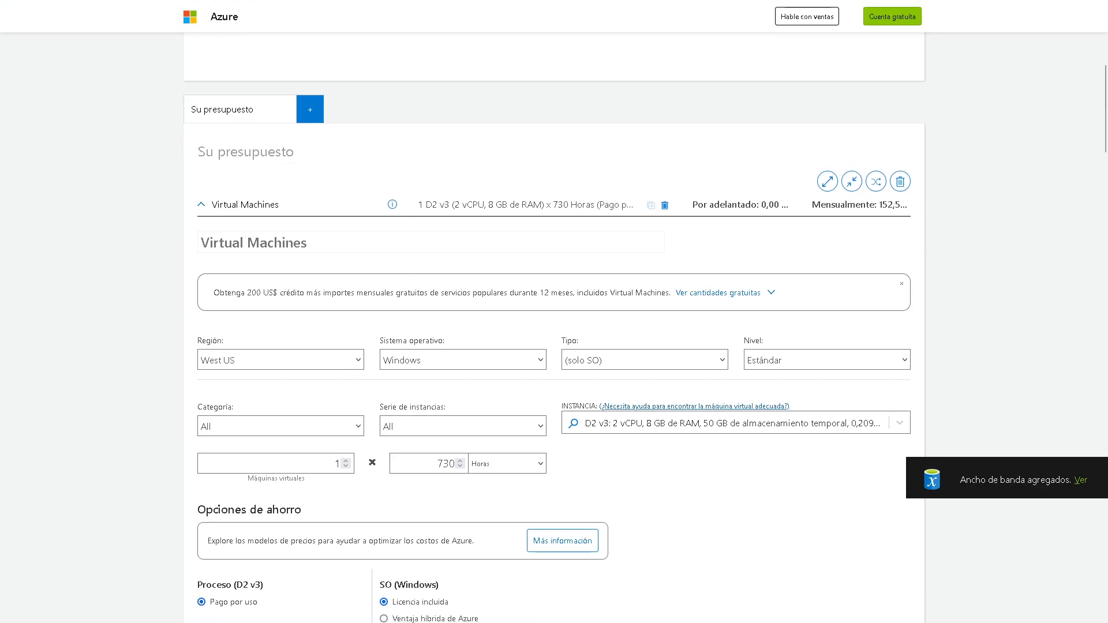
{"action": "key", "text": "alt+Tab"}
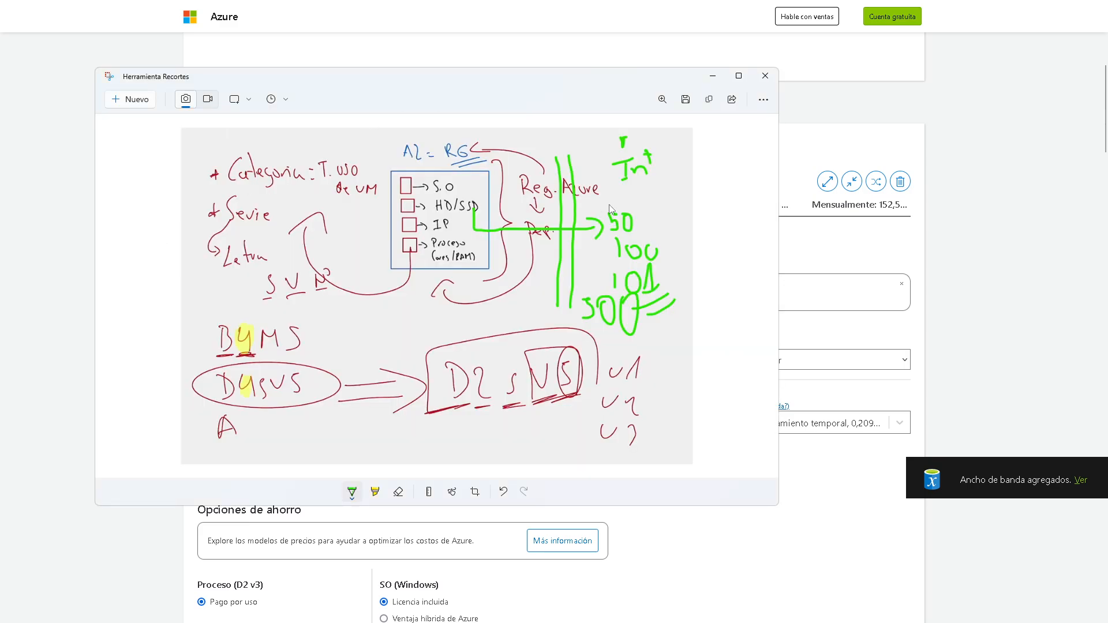
{"action": "mouse_move", "coordinate": [457, 187]}
{"action": "left_mouse_down"}
{"action": "mouse_move", "coordinate": [474, 176]}
{"action": "mouse_move", "coordinate": [479, 202]}
{"action": "mouse_move", "coordinate": [460, 222]}
{"action": "mouse_move", "coordinate": [477, 241]}
{"action": "left_mouse_up"}
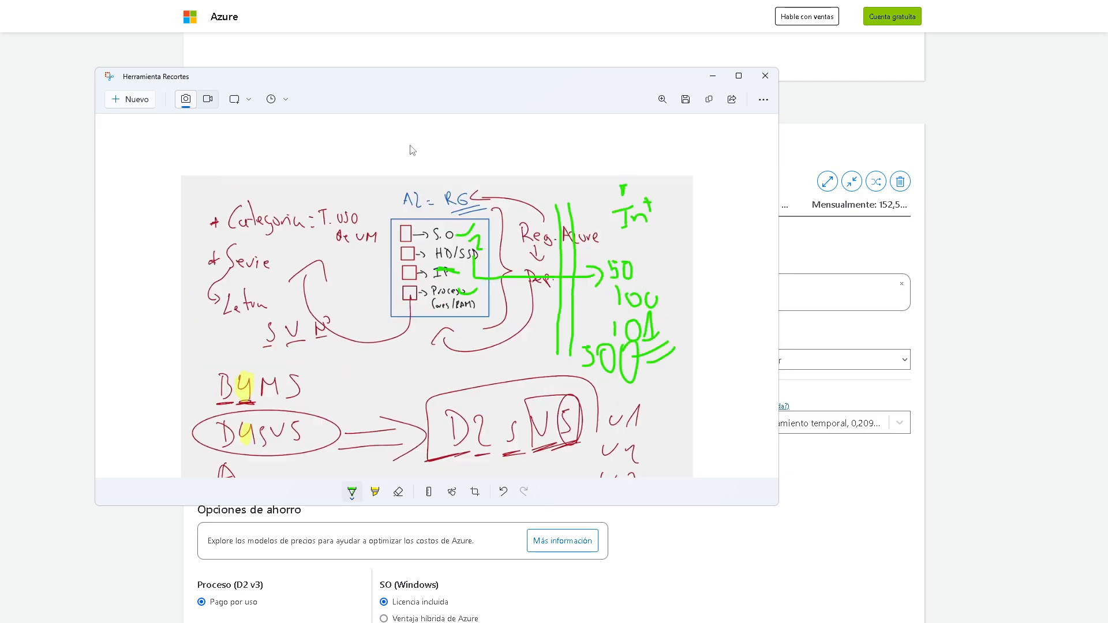
{"action": "scroll", "coordinate": [432, 260], "scroll_direction": "down", "scroll_amount": 2}
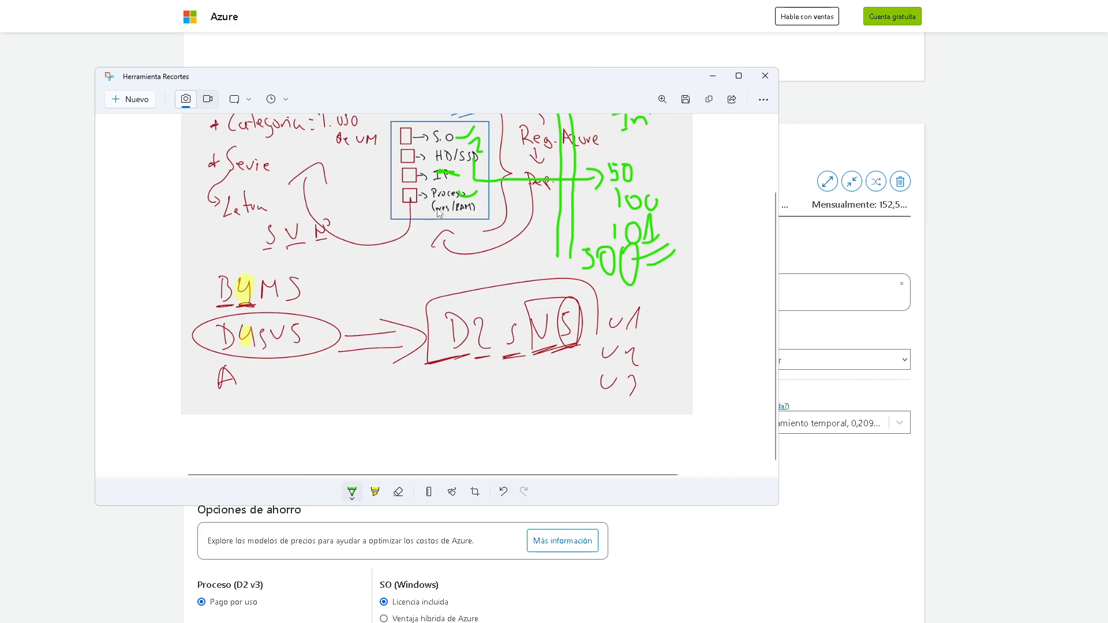
{"action": "mouse_move", "coordinate": [419, 218]}
{"action": "left_mouse_down"}
{"action": "mouse_move", "coordinate": [416, 286]}
{"action": "mouse_move", "coordinate": [433, 266]}
{"action": "mouse_move", "coordinate": [453, 270]}
{"action": "mouse_move", "coordinate": [448, 280]}
{"action": "left_mouse_up"}
{"action": "key", "text": "alt+Tab"}
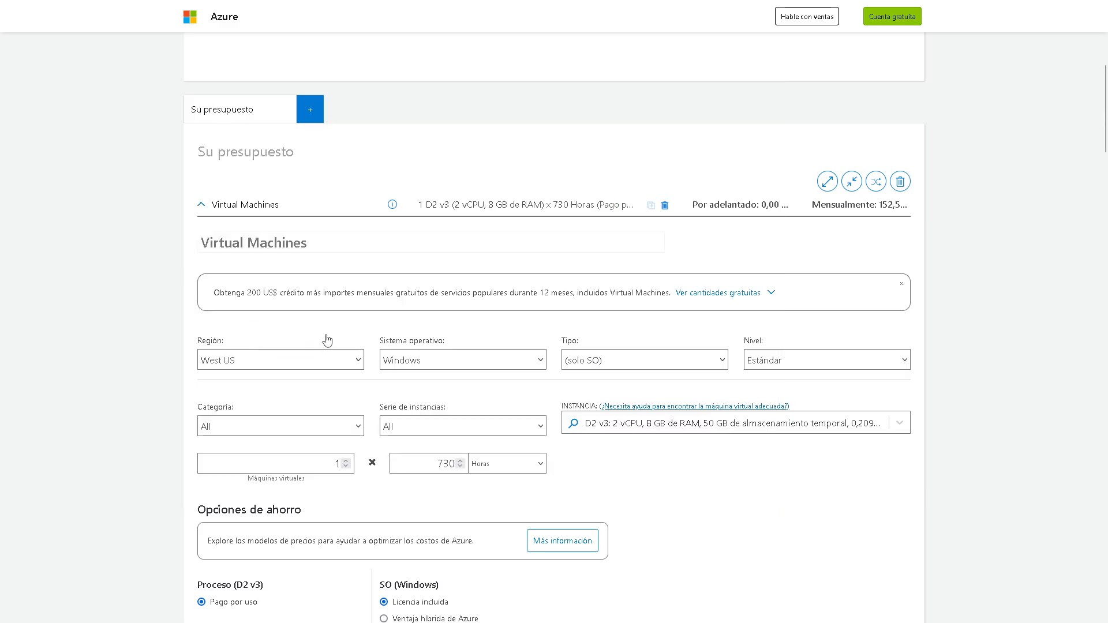
Set the region of the Virtual Machines item to North Europe
{"action": "scroll", "coordinate": [285, 332], "scroll_direction": "down", "scroll_amount": 1}
{"action": "left_click", "coordinate": [289, 316]}
{"action": "key", "text": "n"}
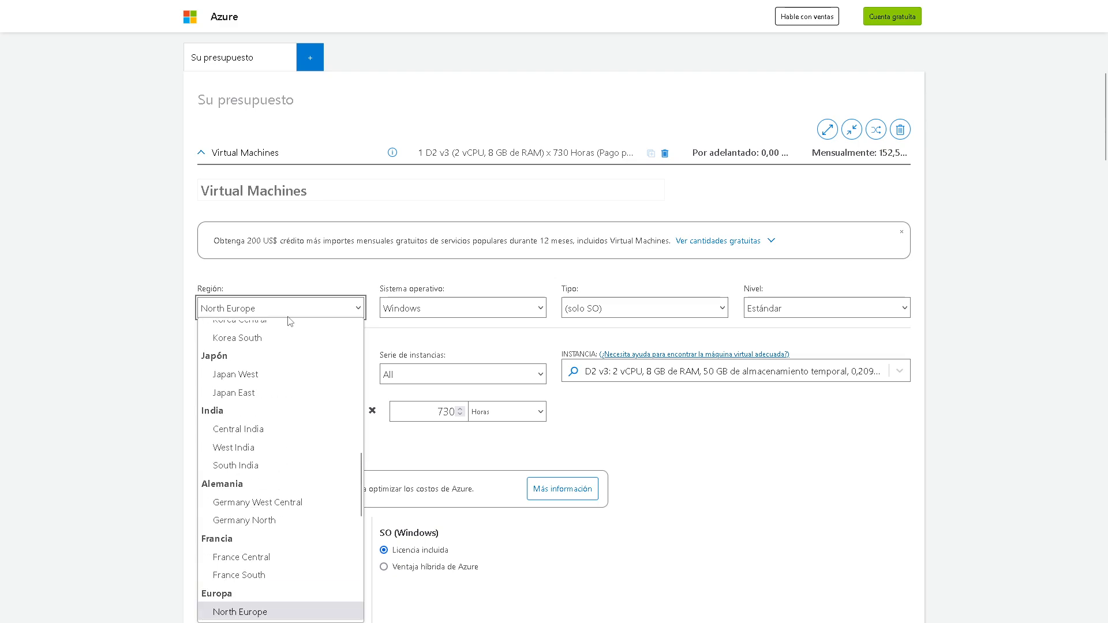
{"action": "left_click", "coordinate": [458, 313]}
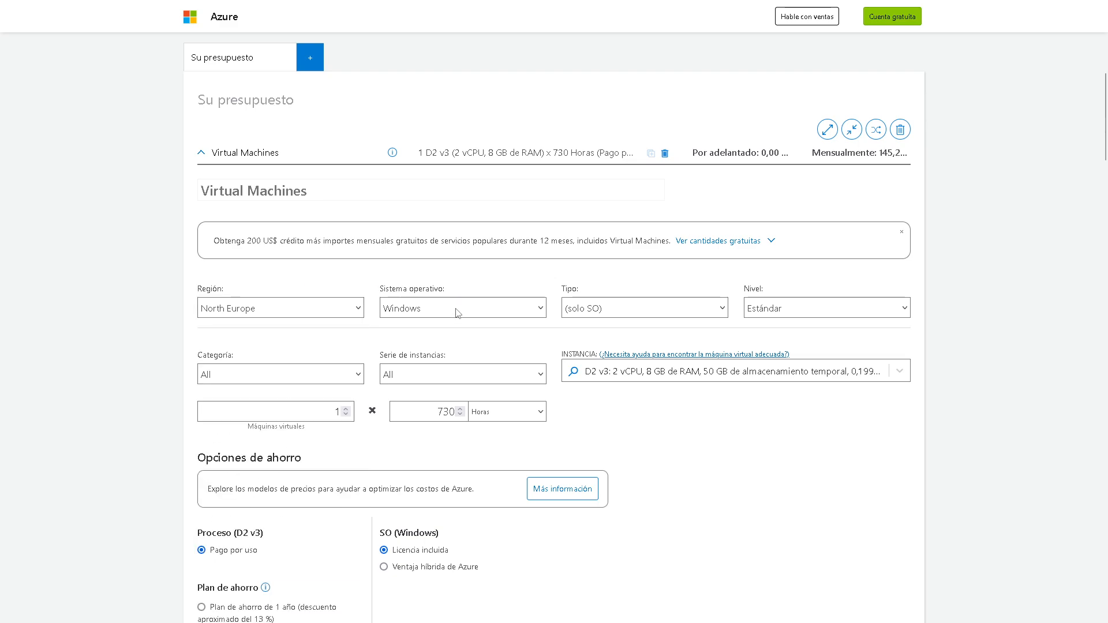
{"action": "scroll", "coordinate": [422, 315], "scroll_direction": "down", "scroll_amount": 1}
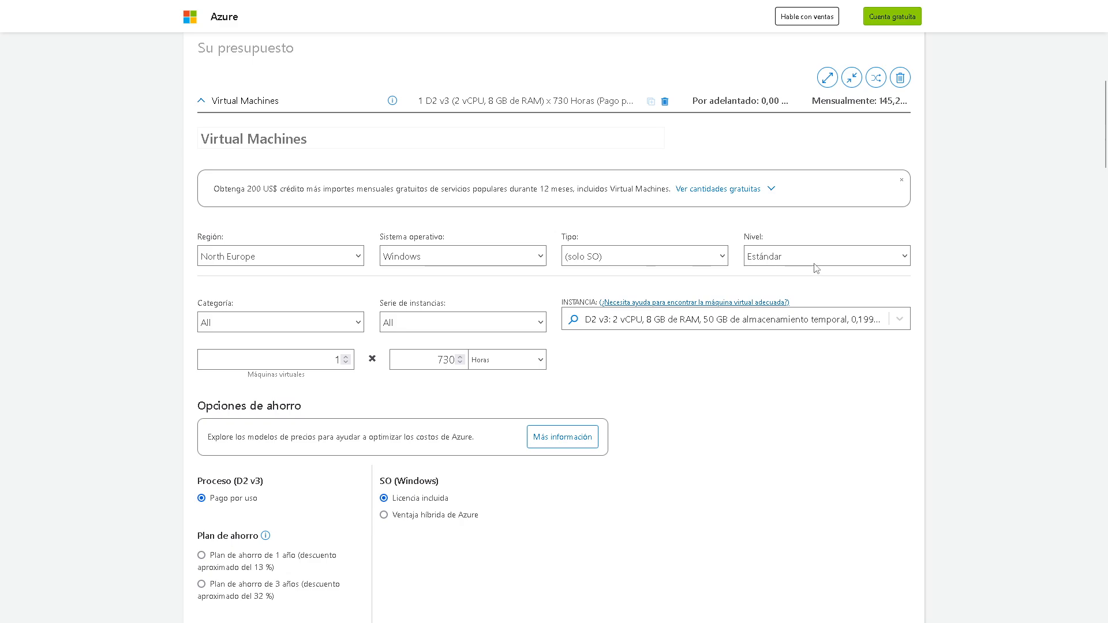
{"action": "left_click", "coordinate": [574, 324]}
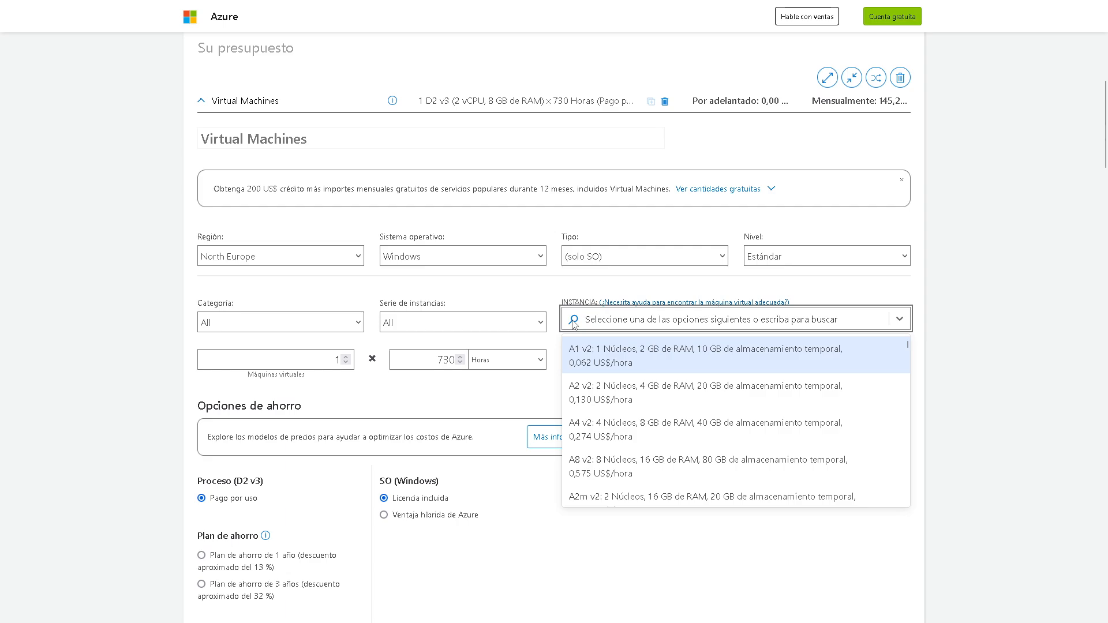
{"action": "type", "text": "d"}
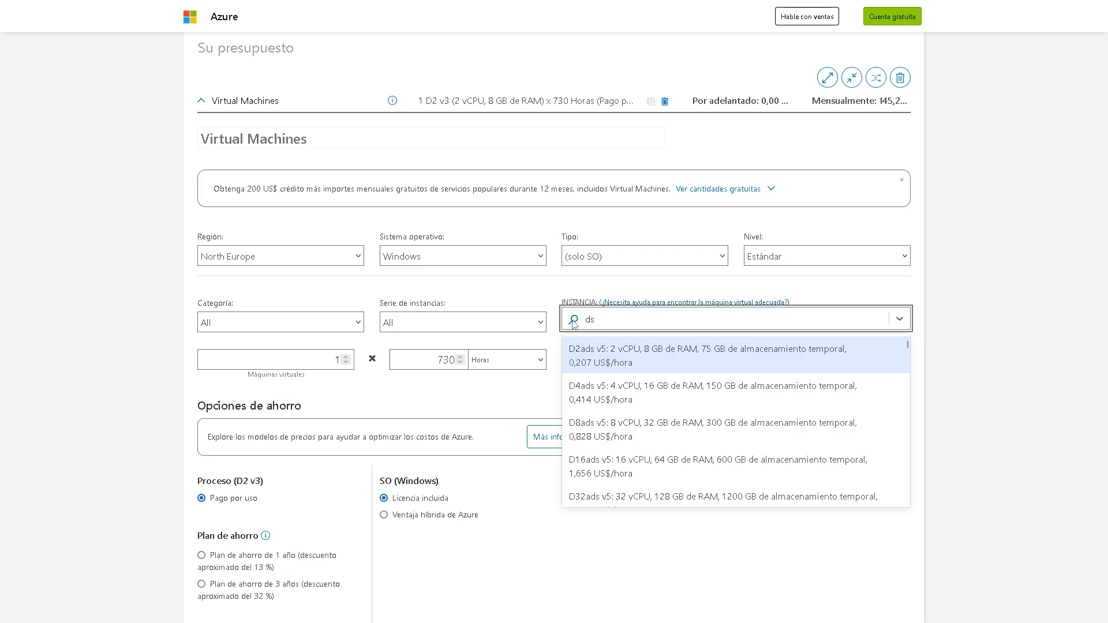
{"action": "type", "text": "s"}
Set the VM's instance series to Serie DS and choose the D4s instance with 8 vCPU and 28 GB of RAM
{"action": "scroll", "coordinate": [462, 323], "scroll_direction": "up", "scroll_amount": 1}
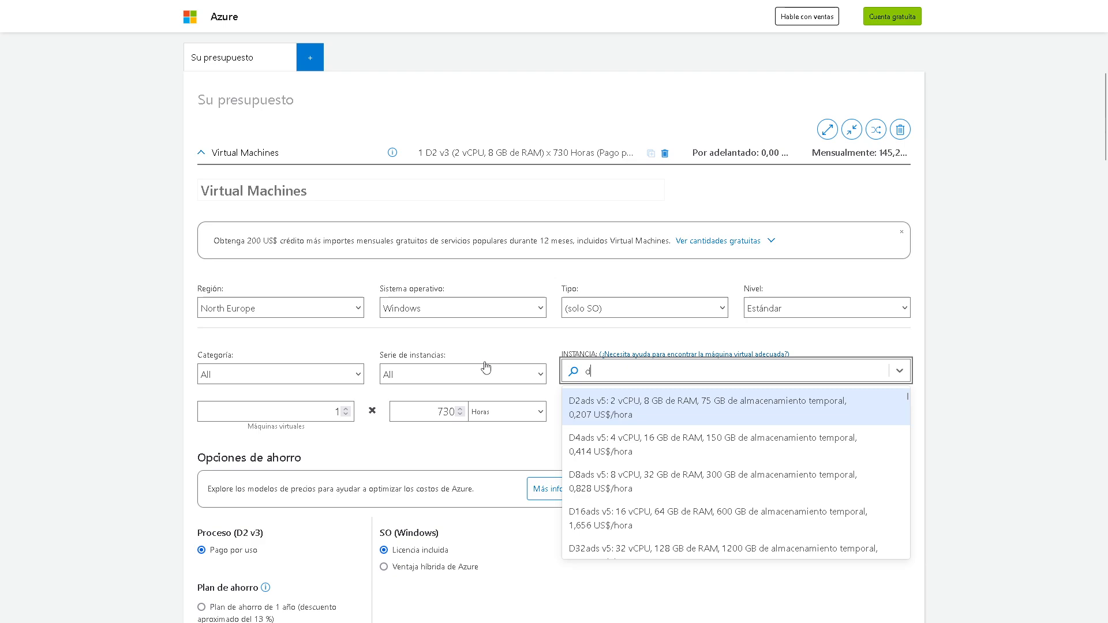
{"action": "left_click", "coordinate": [460, 374]}
{"action": "scroll", "coordinate": [460, 270], "scroll_direction": "down", "scroll_amount": 9}
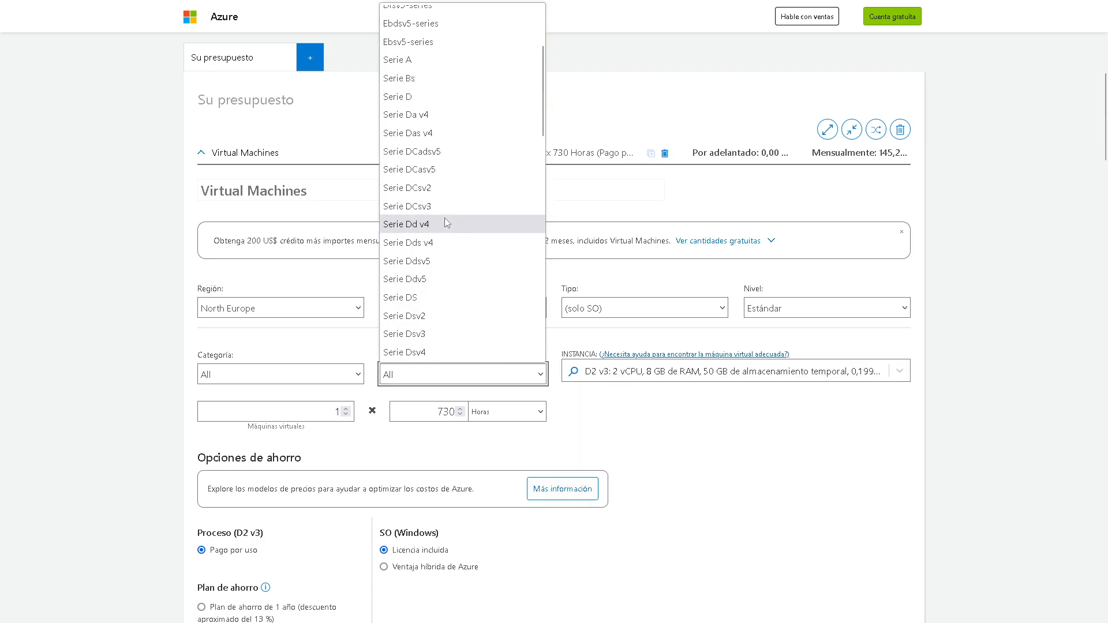
{"action": "scroll", "coordinate": [460, 267], "scroll_direction": "up", "scroll_amount": 5}
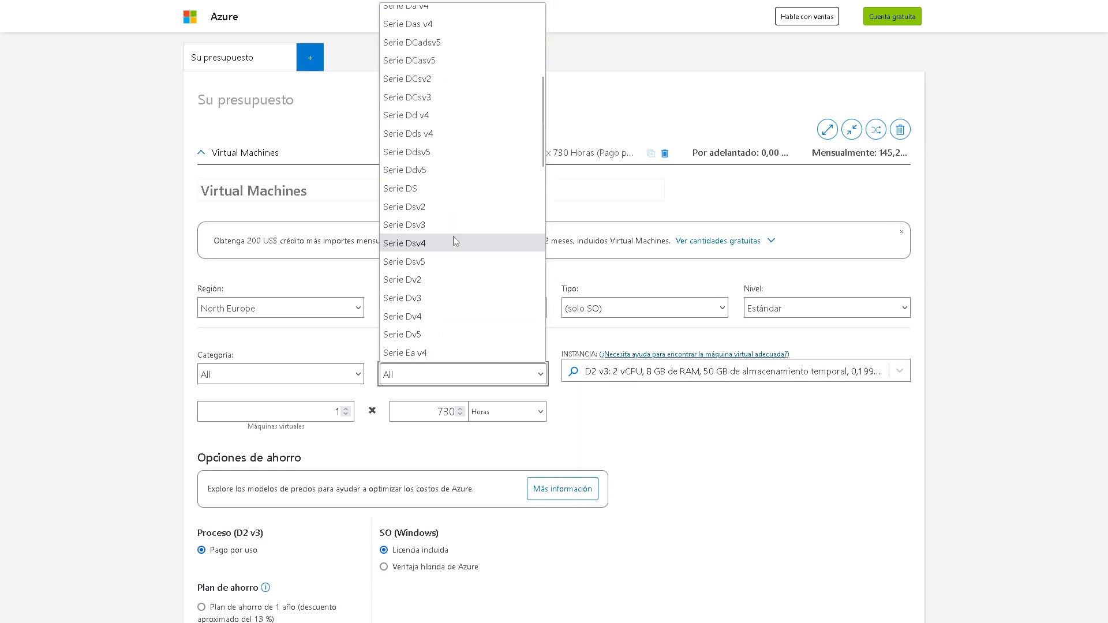
{"action": "left_click", "coordinate": [444, 189]}
{"action": "left_click", "coordinate": [640, 375]}
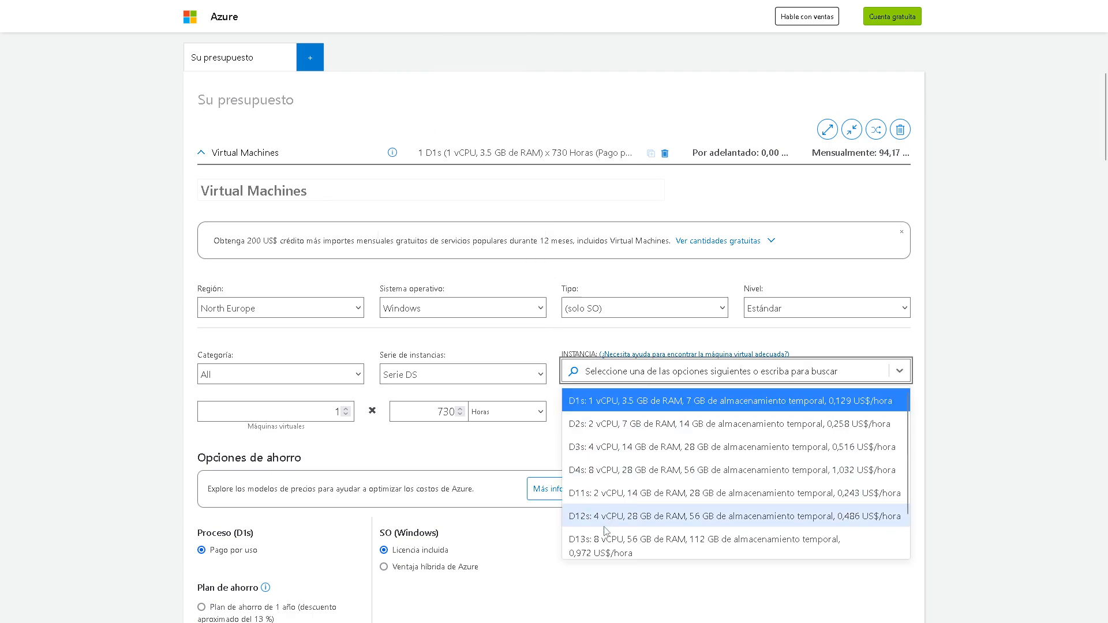
{"action": "left_click", "coordinate": [610, 470]}
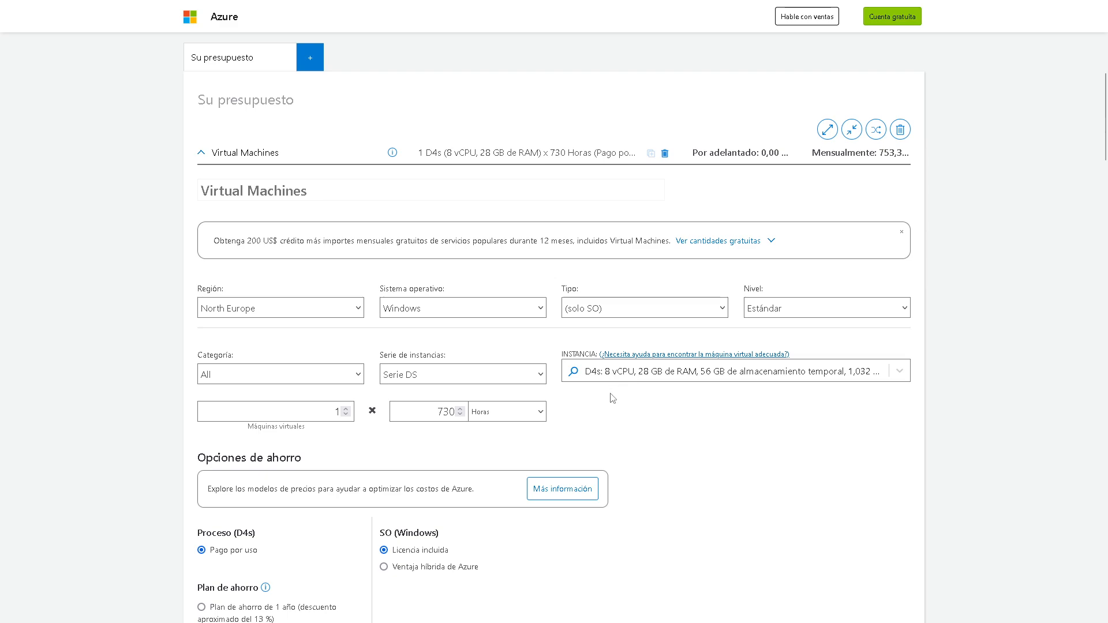
{"action": "left_click", "coordinate": [631, 382]}
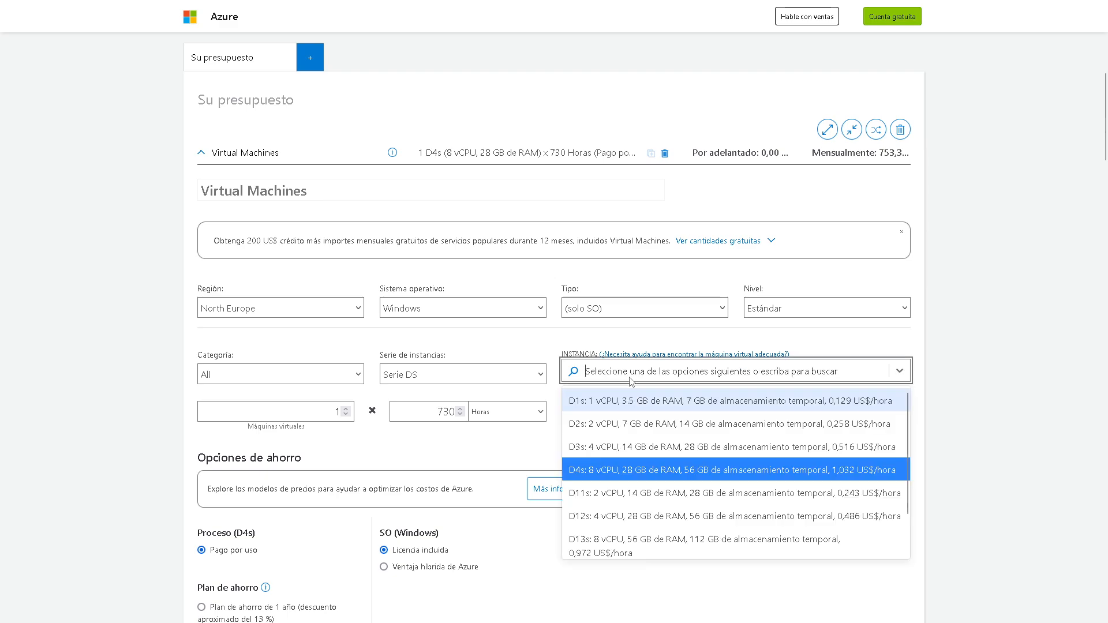
{"action": "left_click", "coordinate": [631, 381]}
Set the VM's instance series to Serie Dv5 and choose the D8 v5 instance with 8 vCPU and 32 GB of RAM
{"action": "left_click", "coordinate": [420, 376]}
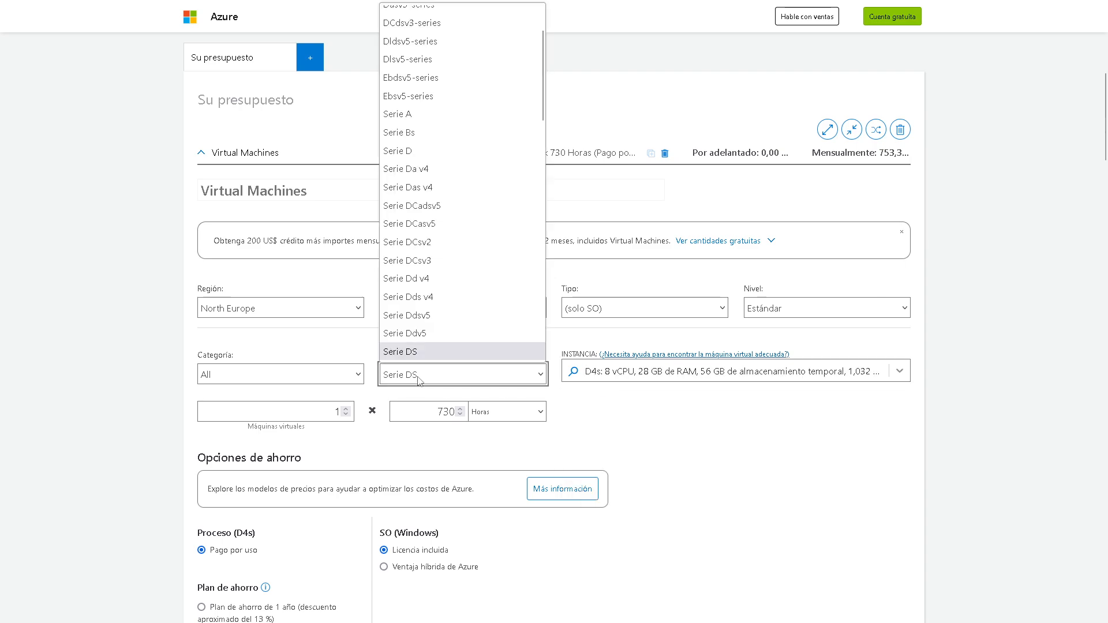
{"action": "scroll", "coordinate": [431, 349], "scroll_direction": "down", "scroll_amount": 2}
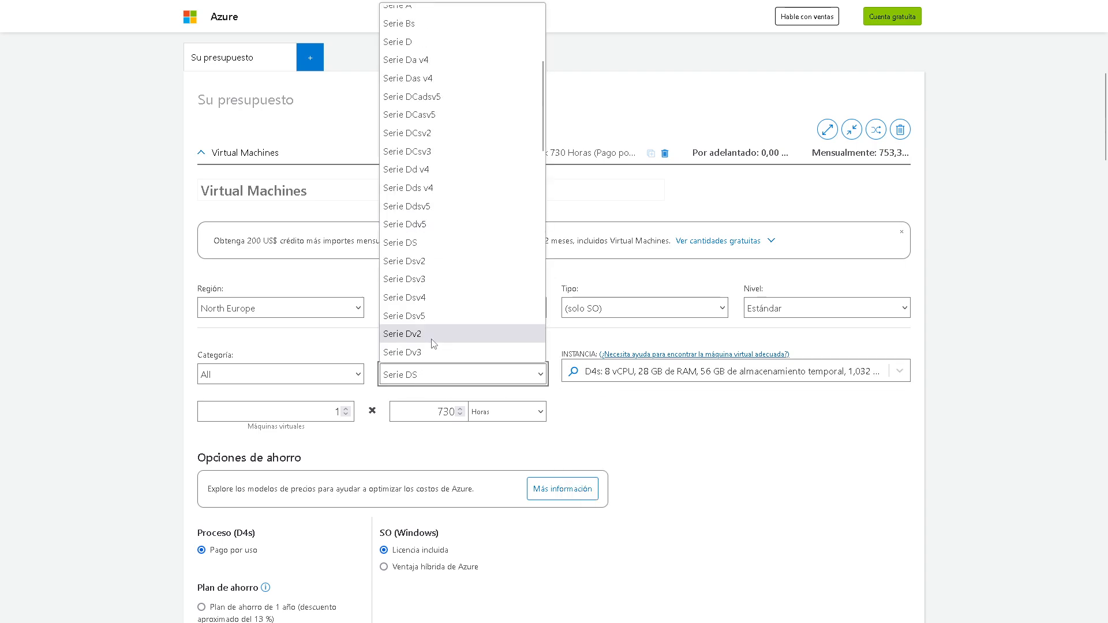
{"action": "left_click", "coordinate": [426, 297]}
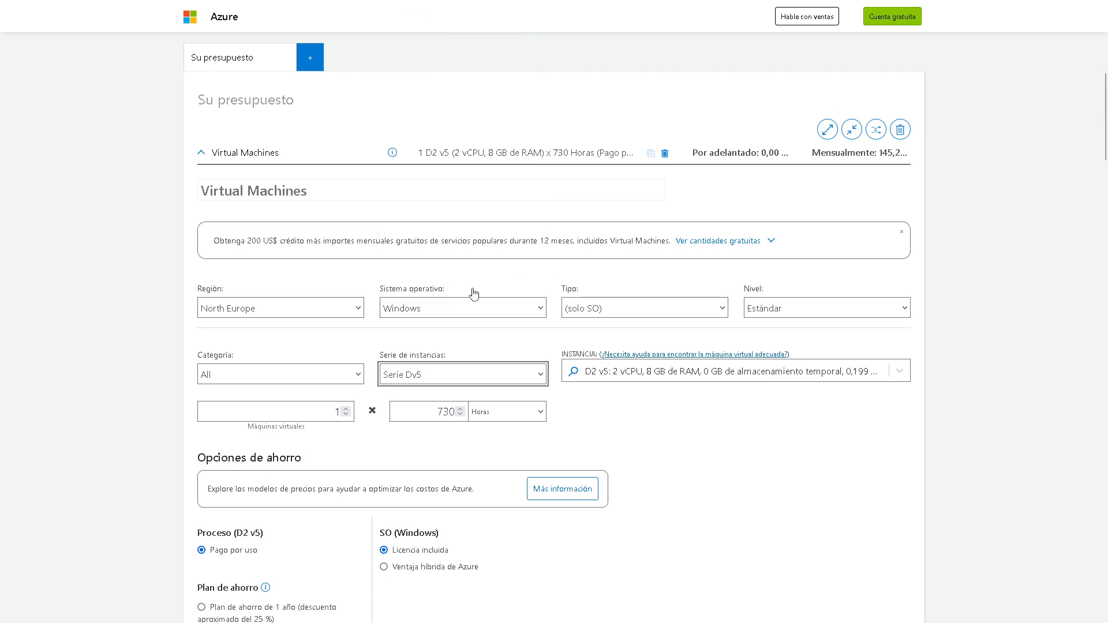
{"action": "left_click", "coordinate": [618, 373]}
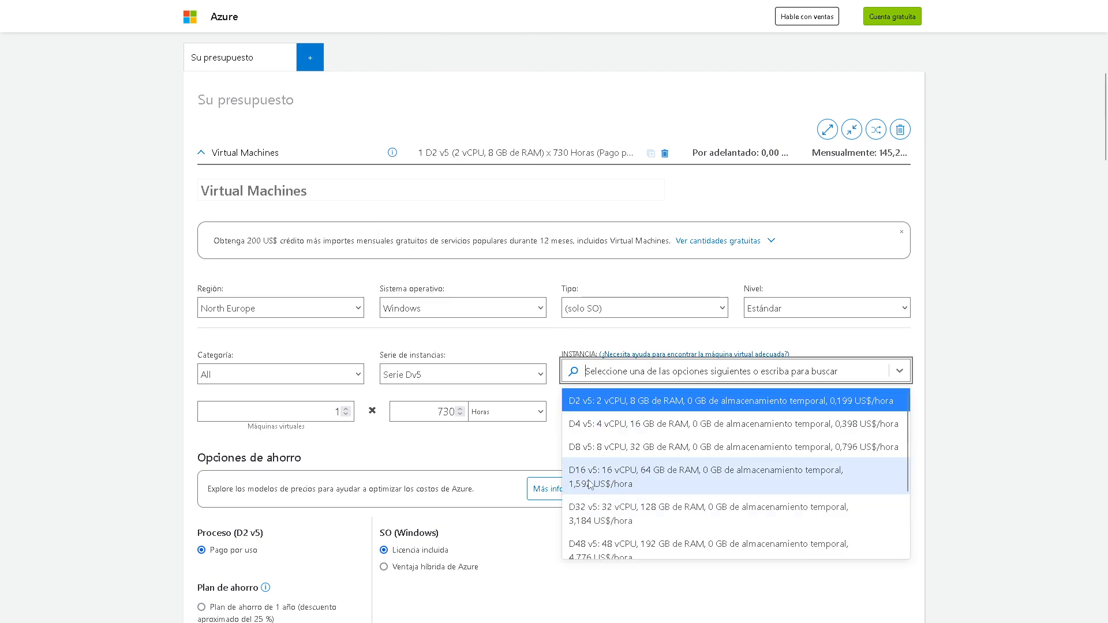
{"action": "left_click", "coordinate": [611, 443]}
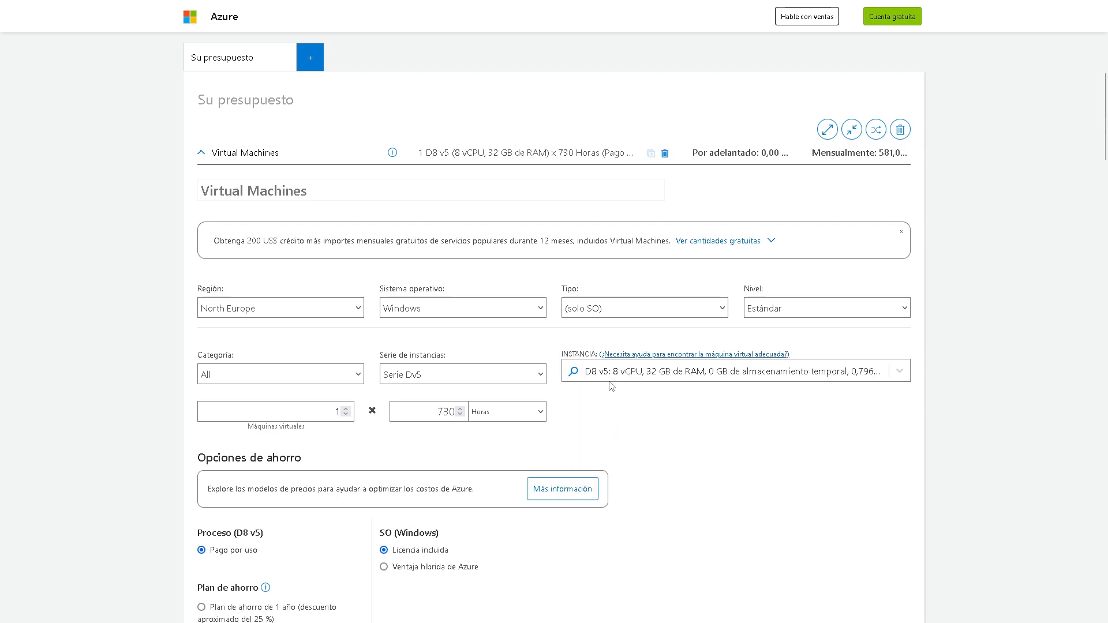
Reset the instance series to All, search the instances for "b4ms", and choose B4ms with 4 cores and 16 GB of RAM
{"action": "scroll", "coordinate": [613, 392], "scroll_direction": "down", "scroll_amount": 3}
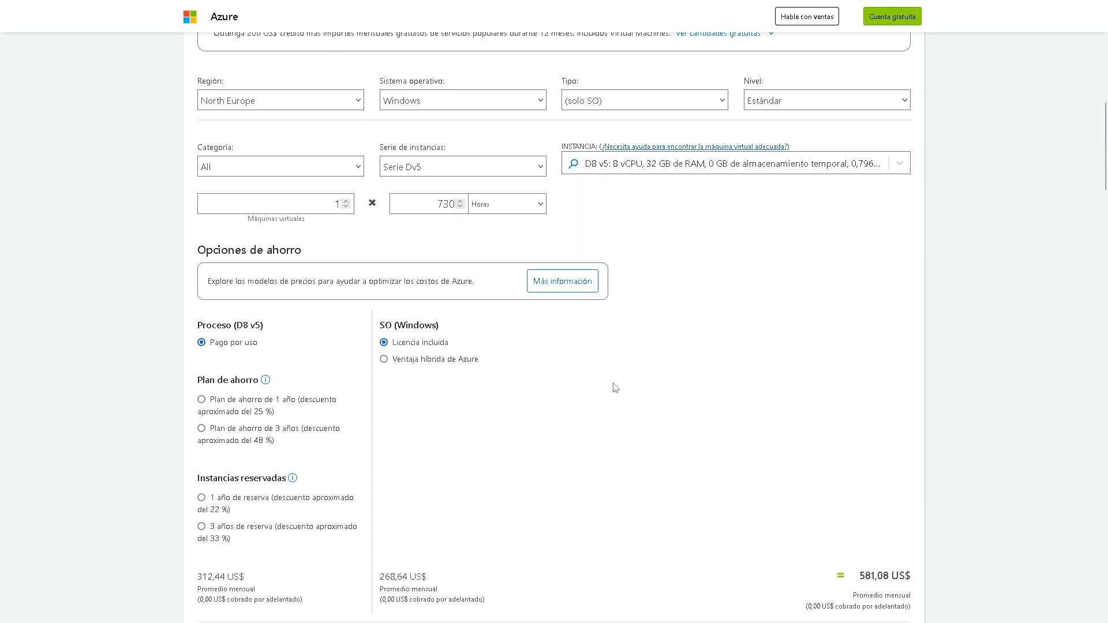
{"action": "left_click", "coordinate": [430, 168]}
{"action": "scroll", "coordinate": [427, 231], "scroll_direction": "up", "scroll_amount": 5}
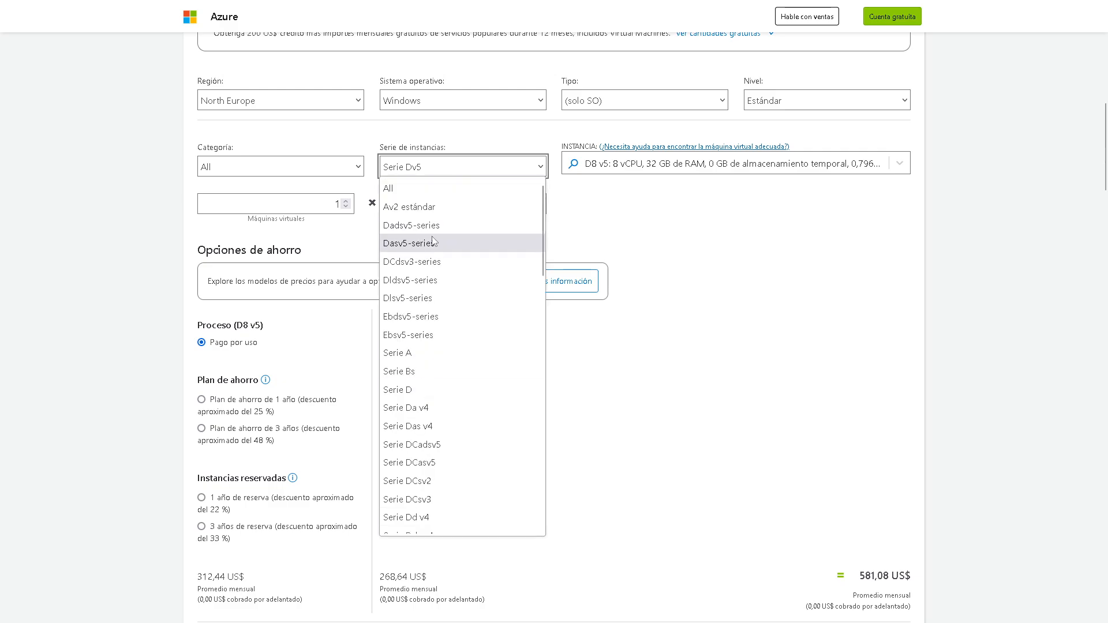
{"action": "left_click", "coordinate": [436, 189]}
{"action": "left_click", "coordinate": [570, 165]}
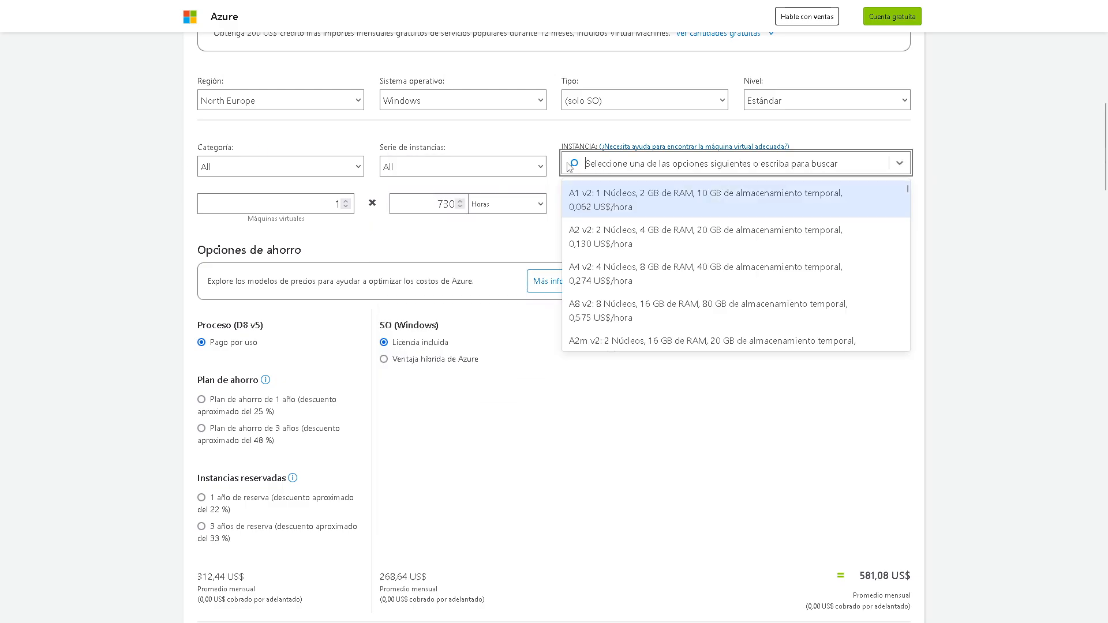
{"action": "type", "text": "b4ms"}
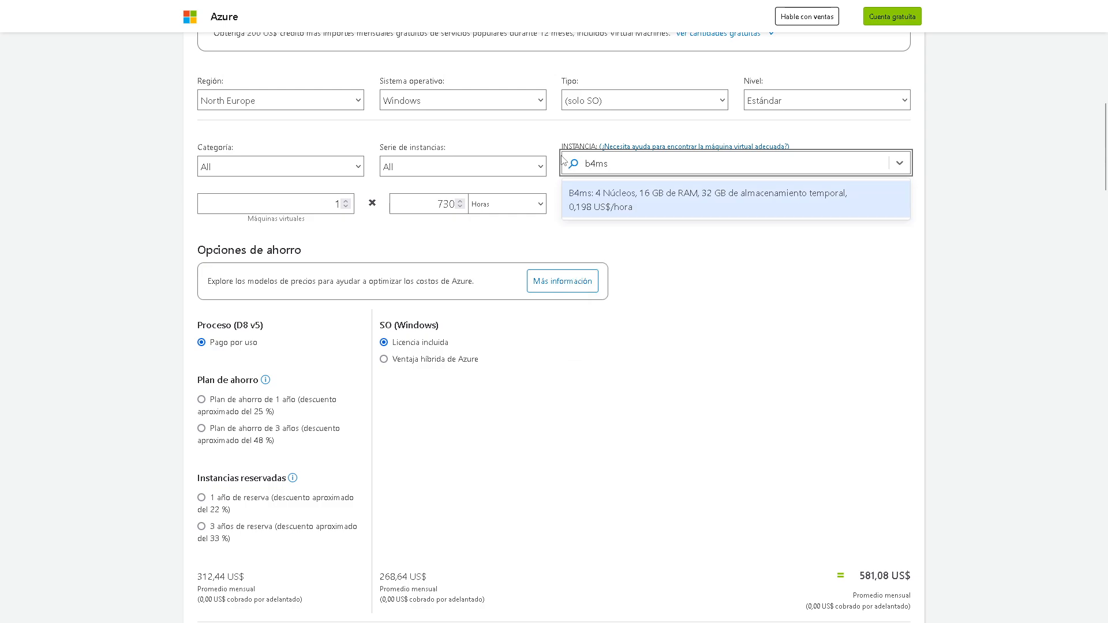
{"action": "left_click", "coordinate": [619, 198]}
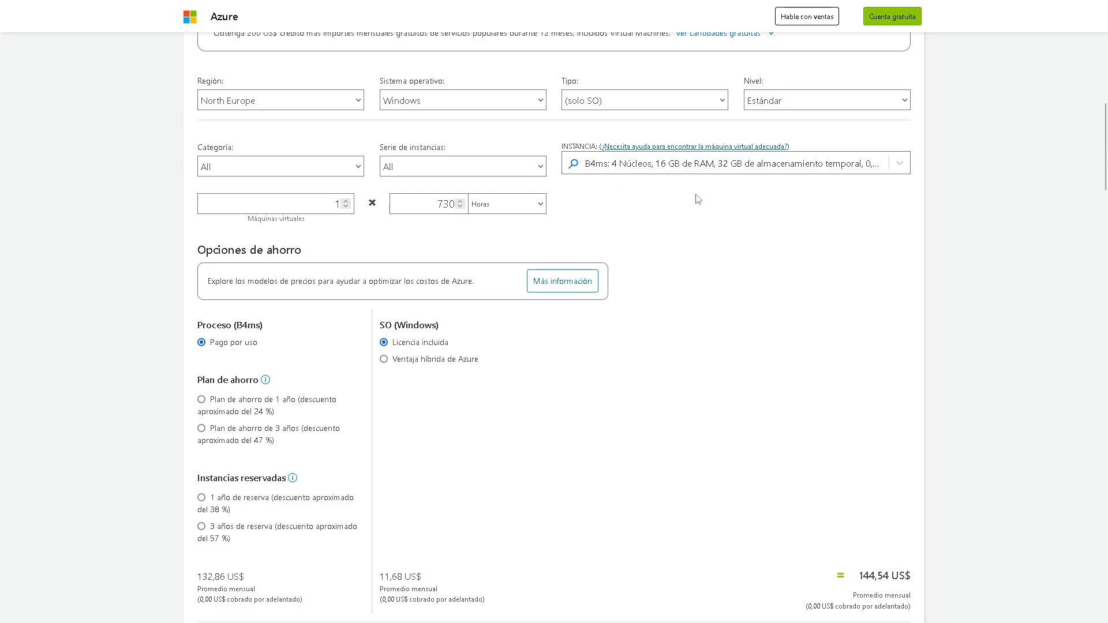
Expand the VM's Managed Disks section and set the disk tier to SSD estándar
{"action": "scroll", "coordinate": [698, 199], "scroll_direction": "down", "scroll_amount": 1}
{"action": "scroll", "coordinate": [692, 205], "scroll_direction": "up", "scroll_amount": 1}
{"action": "scroll", "coordinate": [655, 231], "scroll_direction": "down", "scroll_amount": 1}
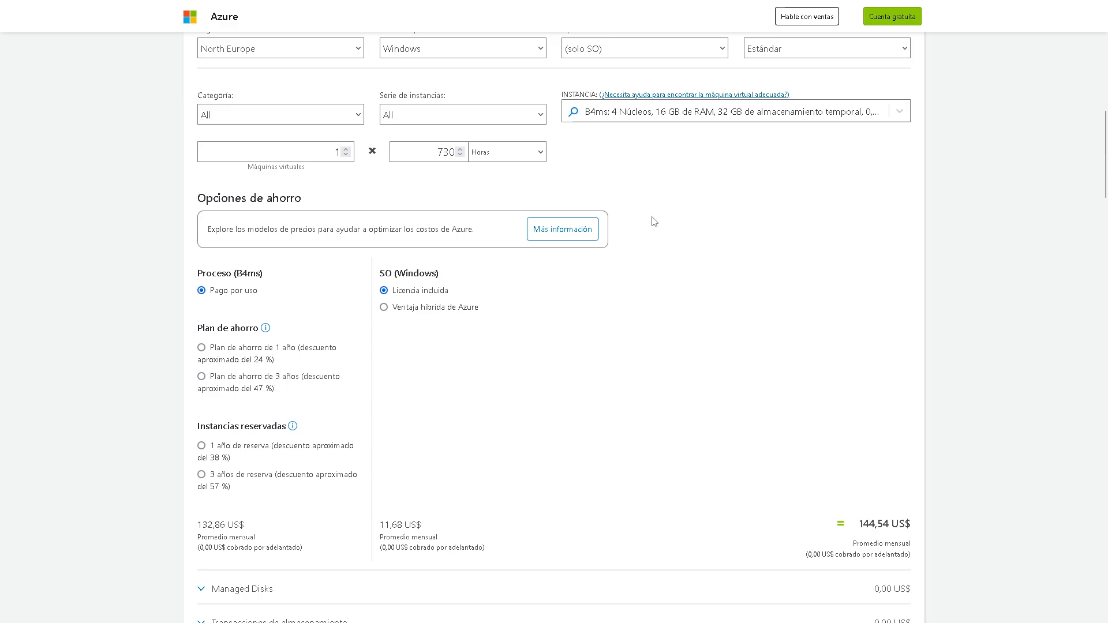
{"action": "scroll", "coordinate": [578, 208], "scroll_direction": "down", "scroll_amount": 3}
{"action": "scroll", "coordinate": [497, 265], "scroll_direction": "down", "scroll_amount": 3}
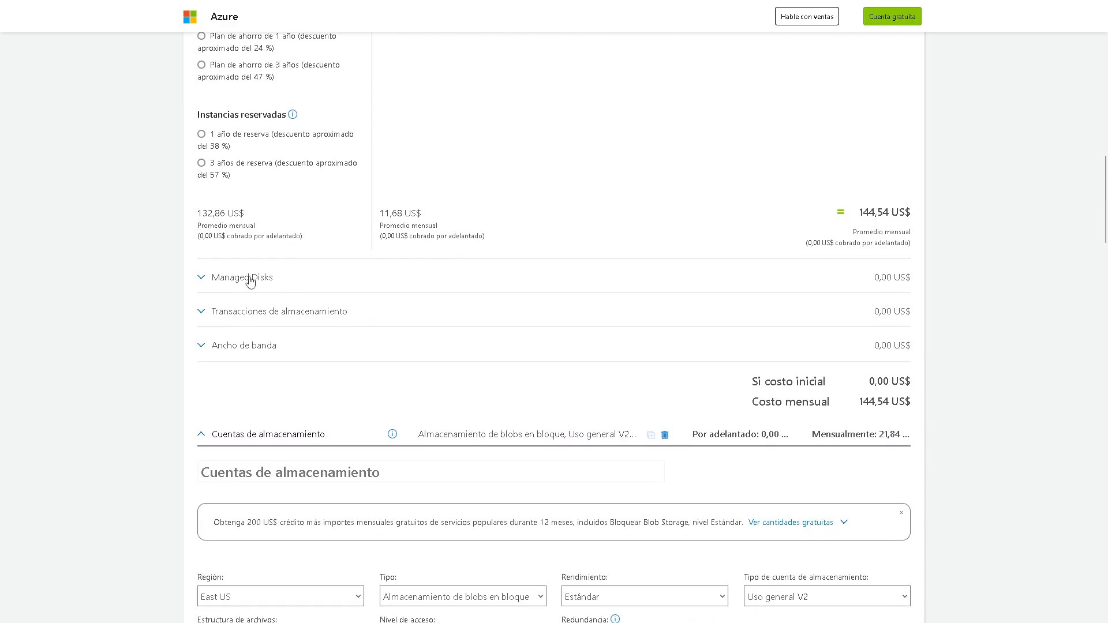
{"action": "left_click", "coordinate": [247, 277]}
{"action": "left_click", "coordinate": [259, 326]}
{"action": "left_click", "coordinate": [252, 362]}
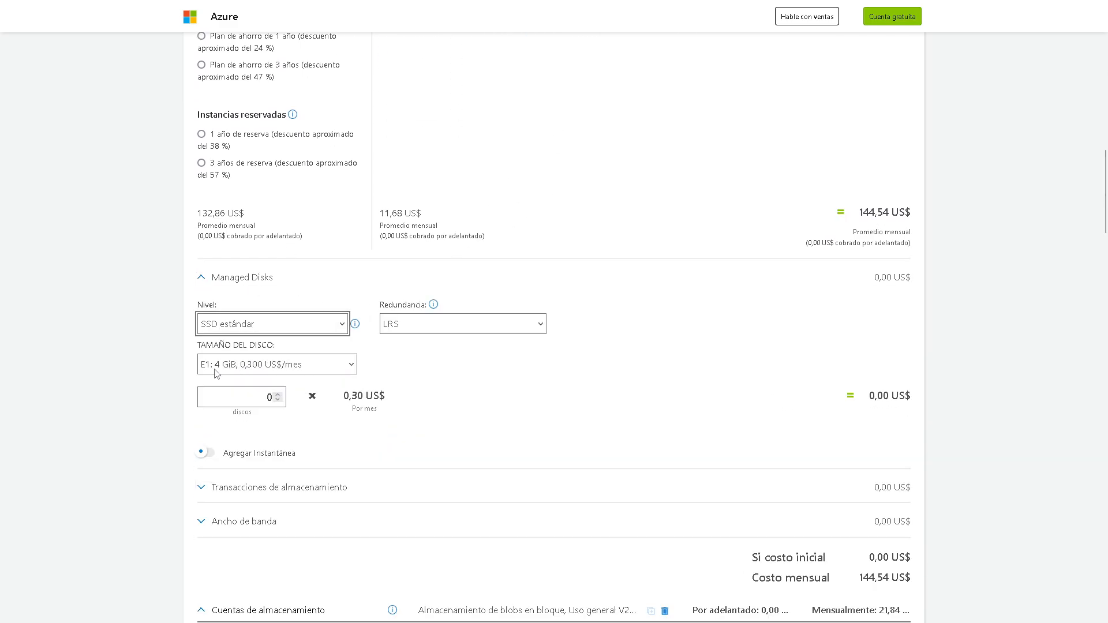
Choose the E10 disk size of 128 GiB for the VM's managed disk and set the quantity to 1
{"action": "left_click", "coordinate": [218, 368]}
{"action": "left_click", "coordinate": [265, 213]}
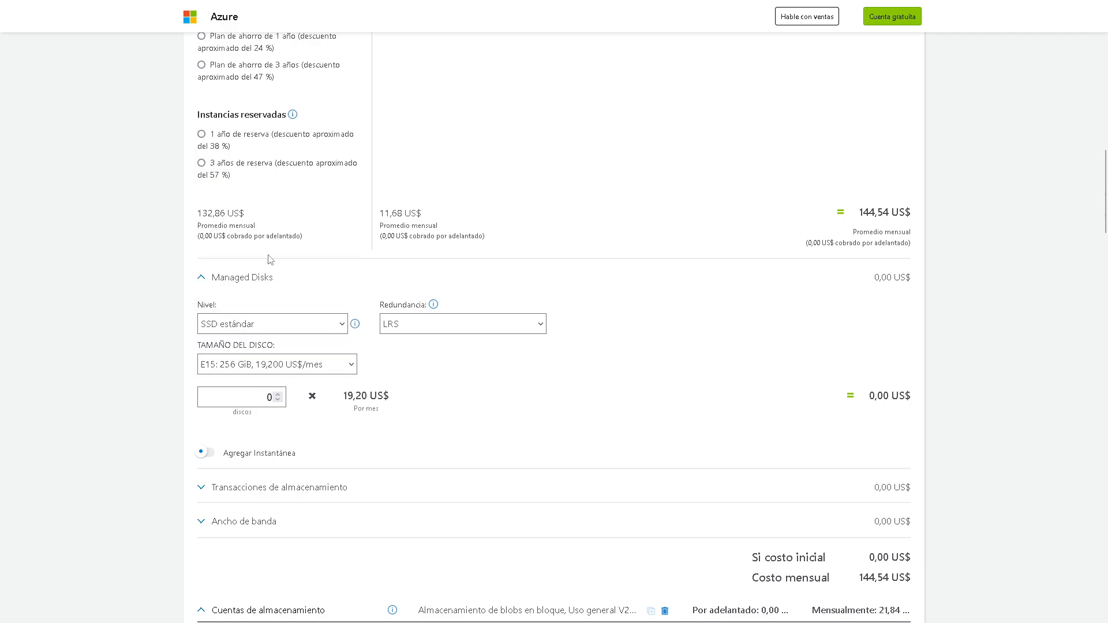
{"action": "left_click", "coordinate": [257, 370]}
{"action": "left_click", "coordinate": [260, 195]}
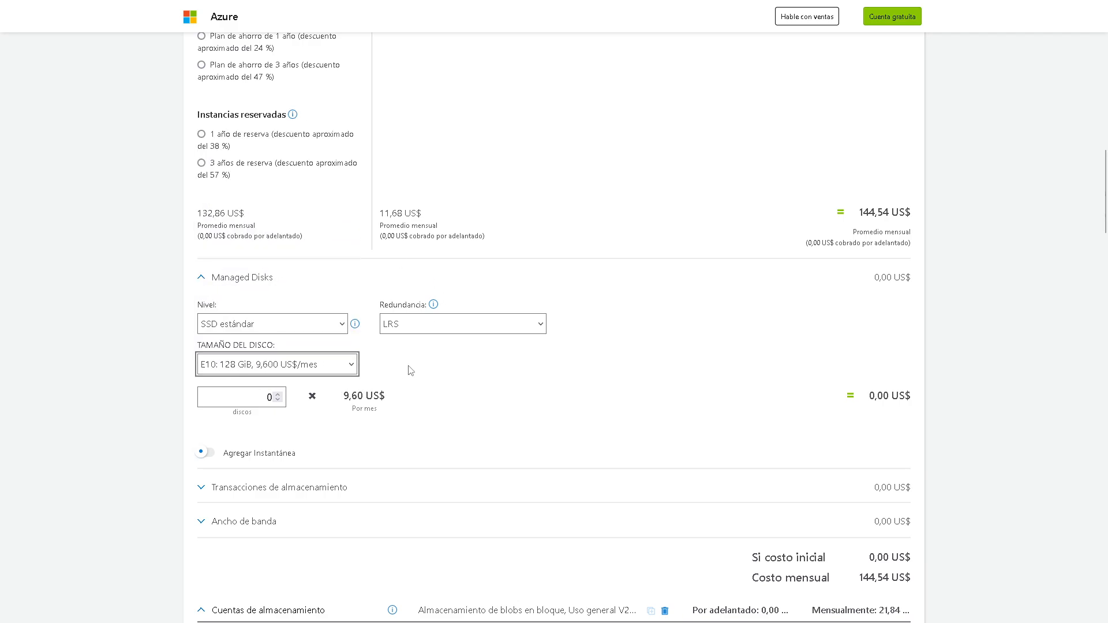
{"action": "scroll", "coordinate": [346, 355], "scroll_direction": "down", "scroll_amount": 2}
{"action": "left_click", "coordinate": [277, 290]}
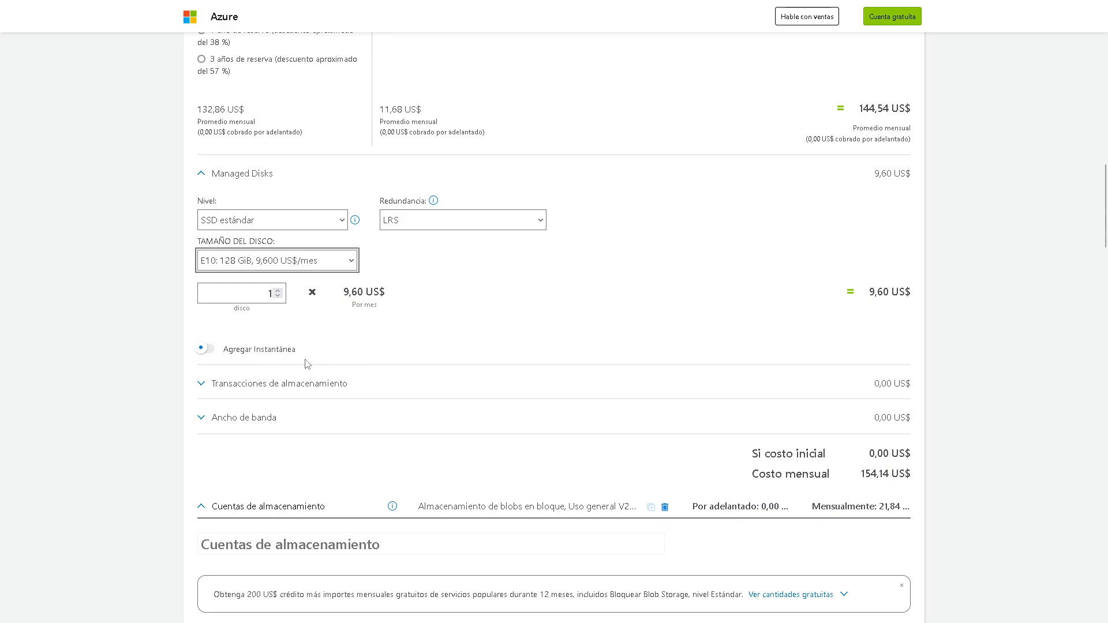
Set the VM's storage transactions to 100 units and collapse that section
{"action": "scroll", "coordinate": [379, 364], "scroll_direction": "down", "scroll_amount": 2}
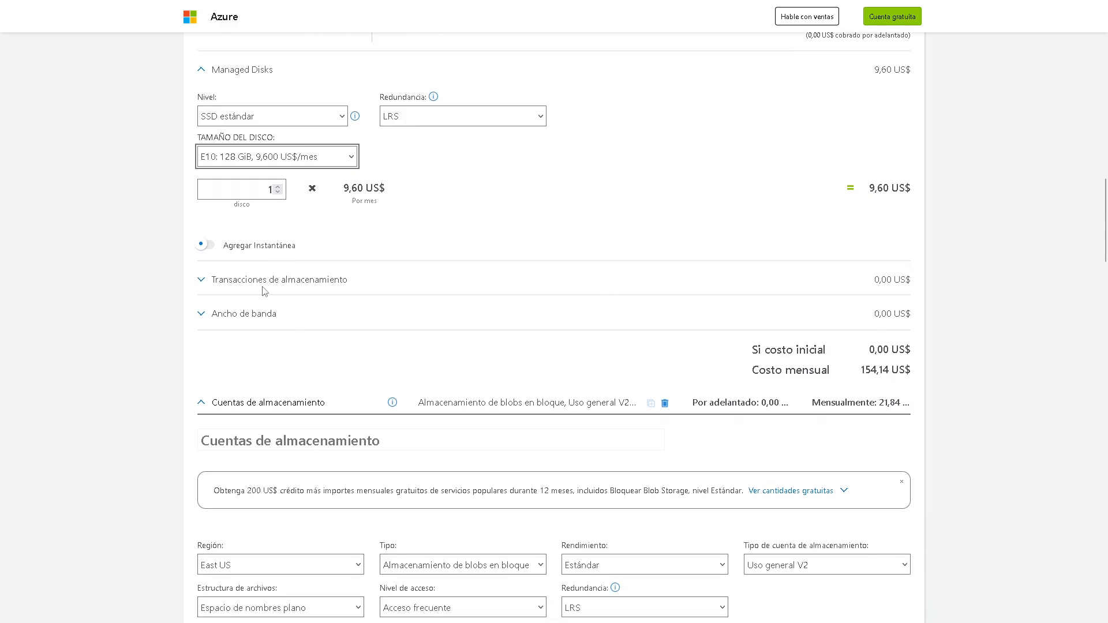
{"action": "left_click", "coordinate": [311, 284]}
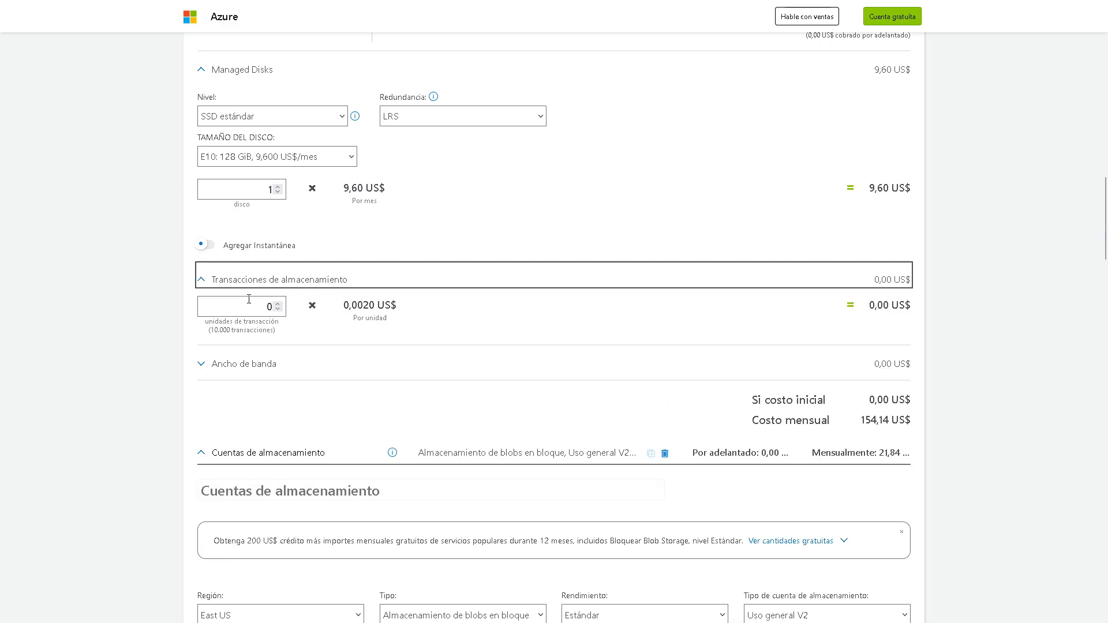
{"action": "key", "text": "Tab"}
{"action": "type", "text": "100"}
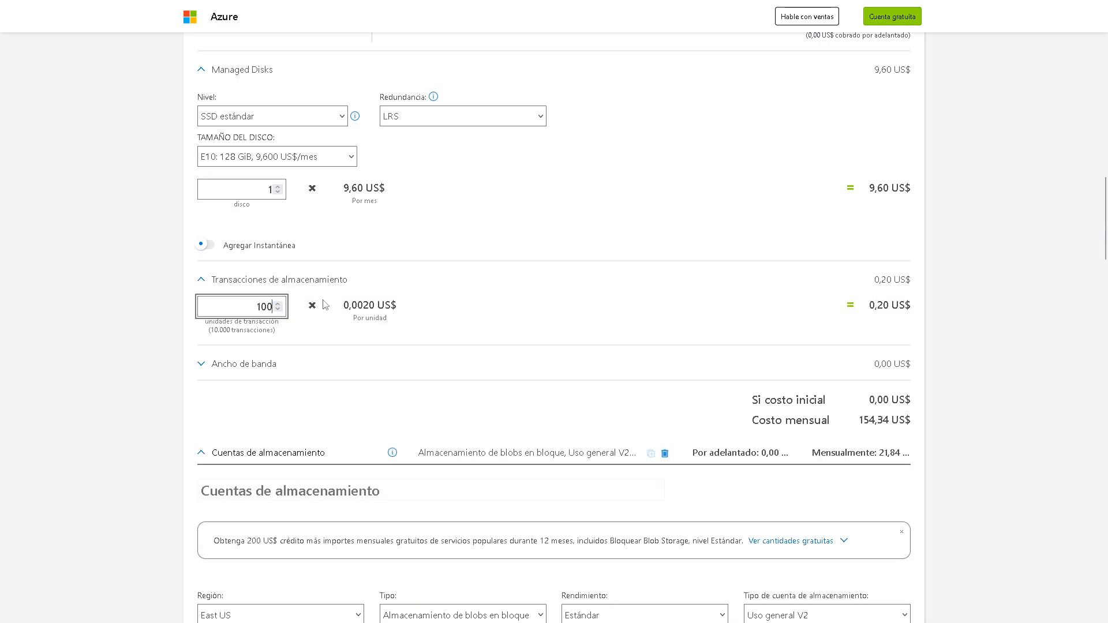
{"action": "left_click", "coordinate": [413, 279]}
Set the VM's own outbound data transfer to 0 GB and collapse its bandwidth section
{"action": "scroll", "coordinate": [287, 289], "scroll_direction": "down", "scroll_amount": 1}
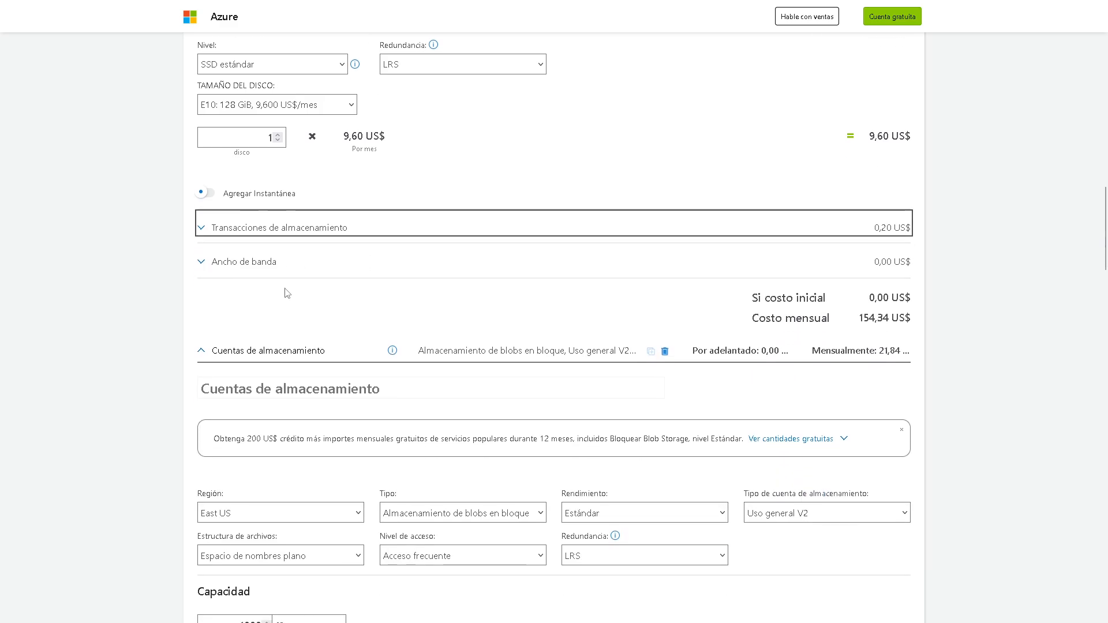
{"action": "left_click", "coordinate": [237, 269]}
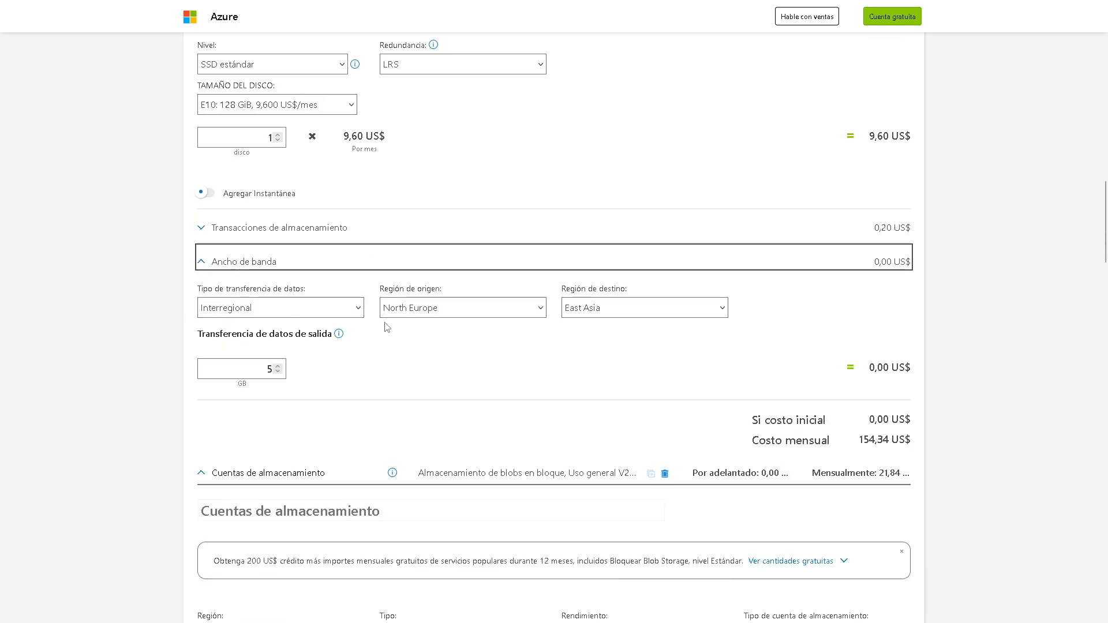
{"action": "double_click", "coordinate": [269, 368]}
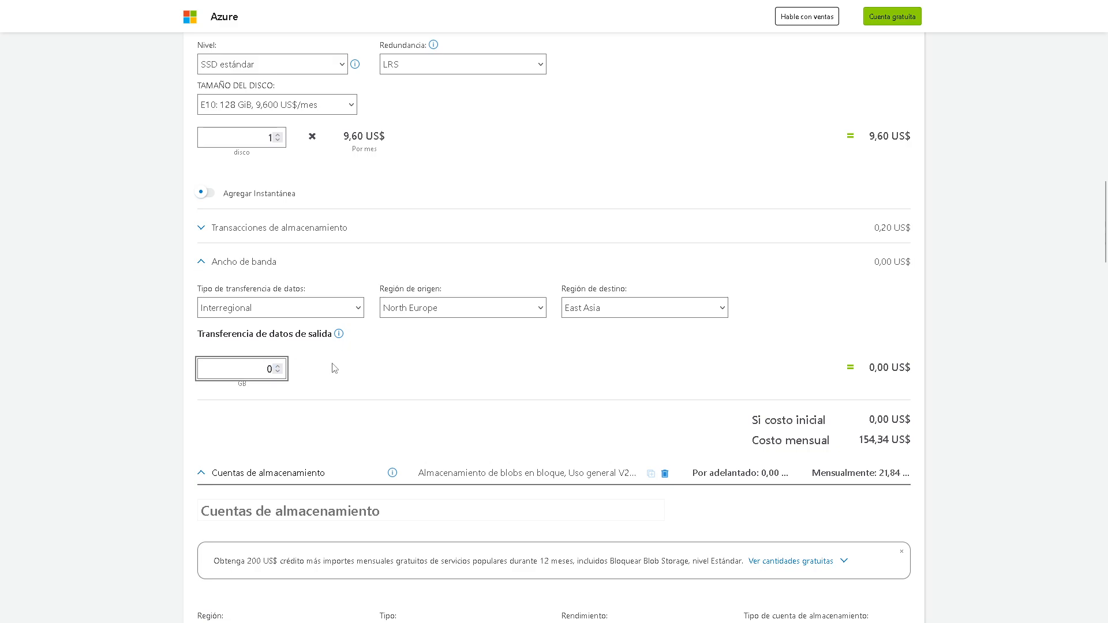
{"action": "left_click", "coordinate": [202, 267]}
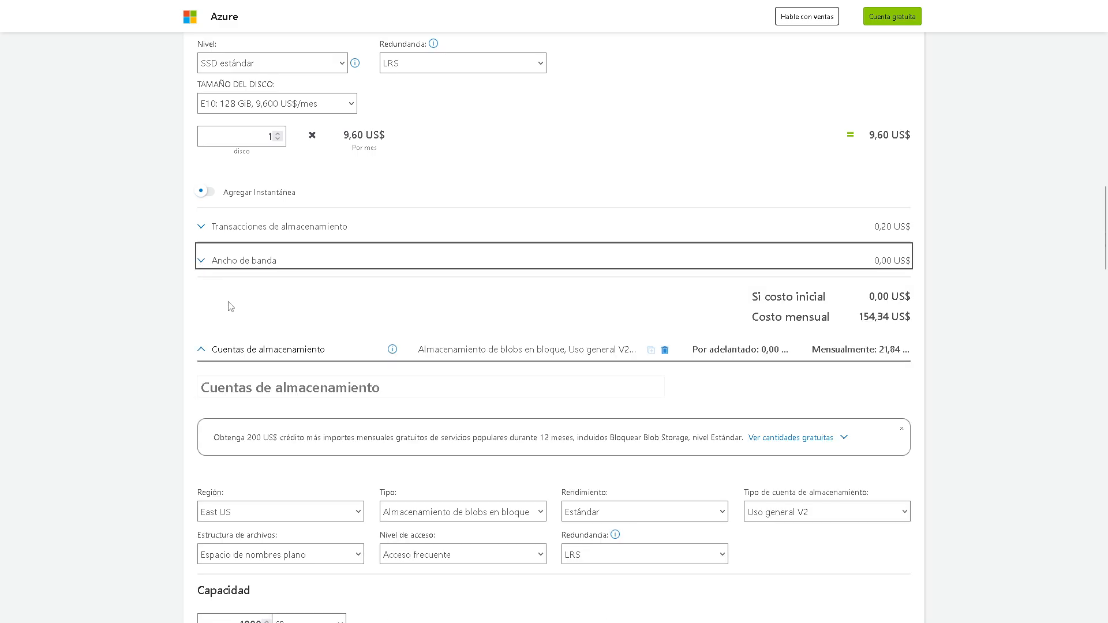
Name the Virtual Machines item DC-01
{"action": "scroll", "coordinate": [231, 307], "scroll_direction": "down", "scroll_amount": 5}
{"action": "scroll", "coordinate": [211, 225], "scroll_direction": "up", "scroll_amount": 14}
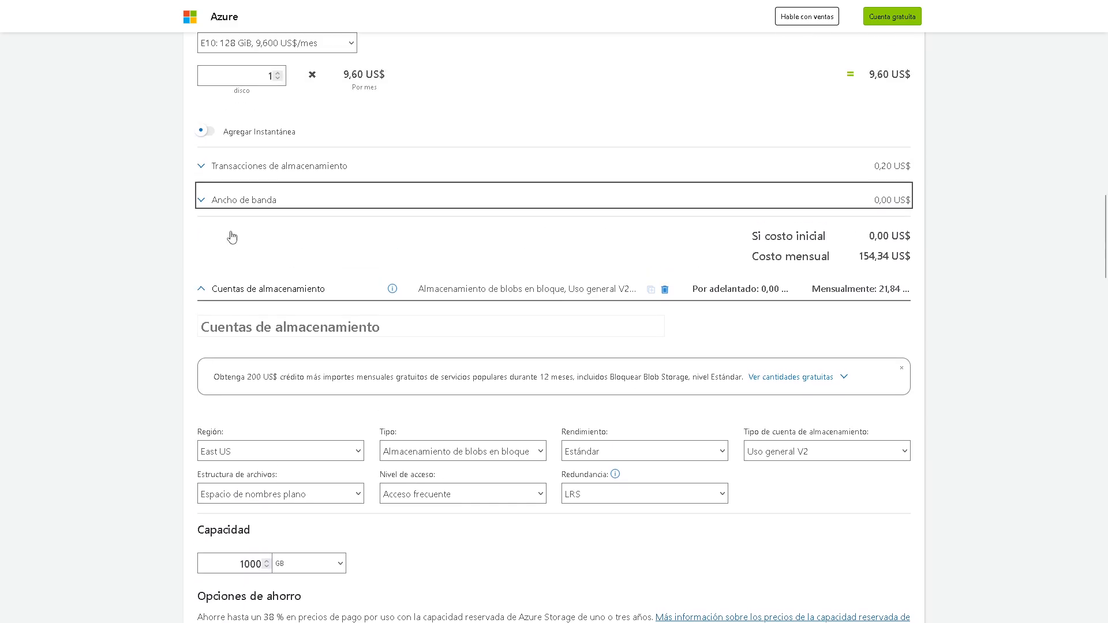
{"action": "scroll", "coordinate": [232, 240], "scroll_direction": "up", "scroll_amount": 5}
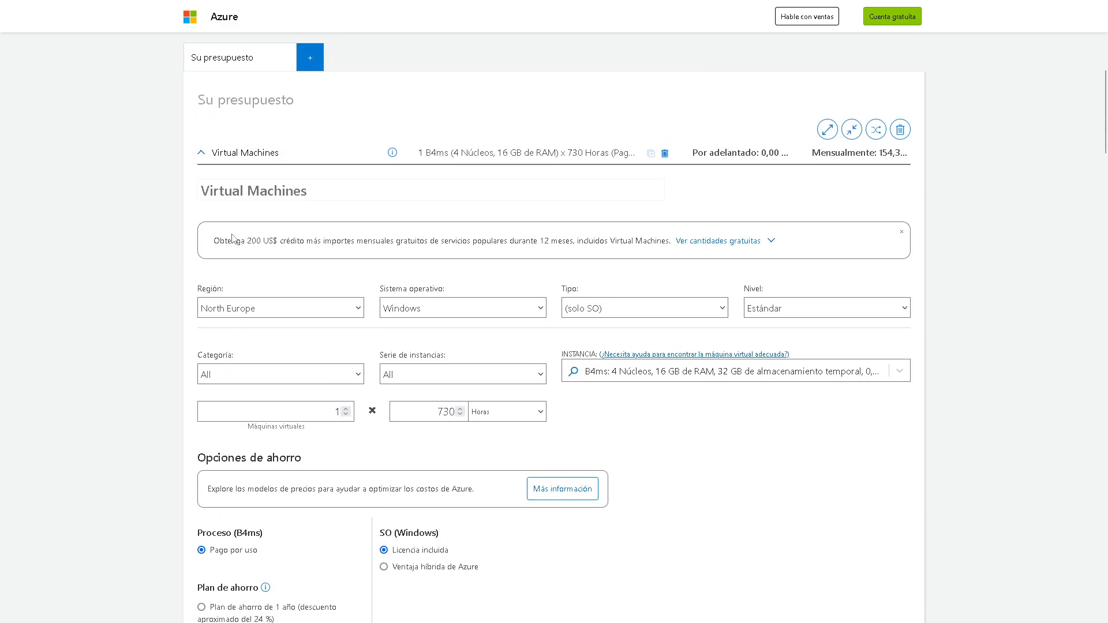
{"action": "type", "text": "DC"}
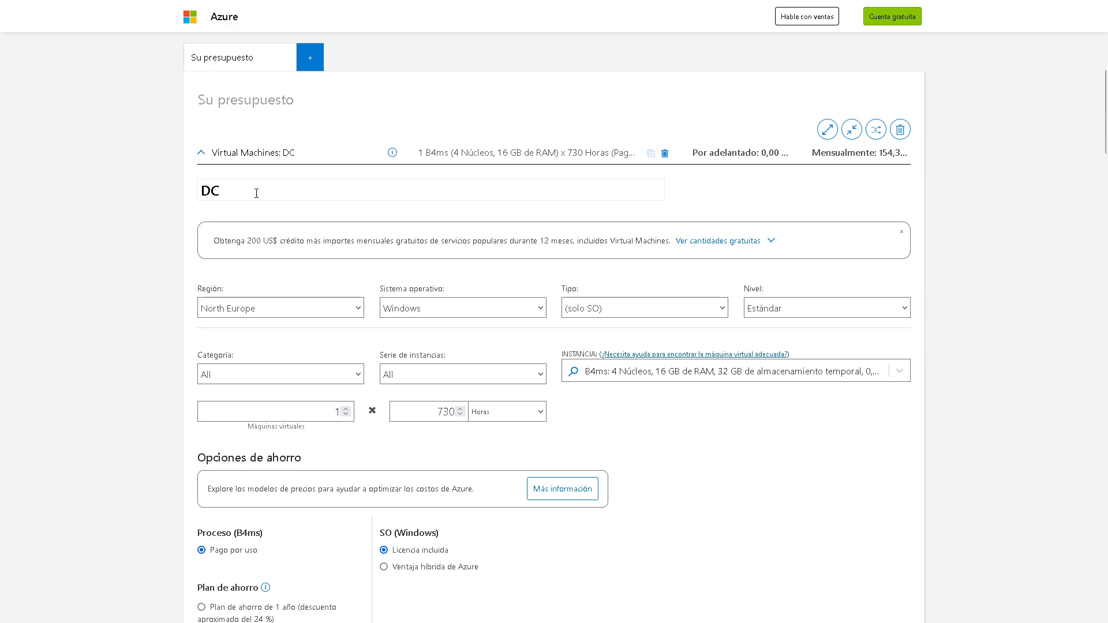
{"action": "type", "text": "-01"}
Name the storage account item DISCO DATOS
{"action": "scroll", "coordinate": [381, 266], "scroll_direction": "down", "scroll_amount": 13}
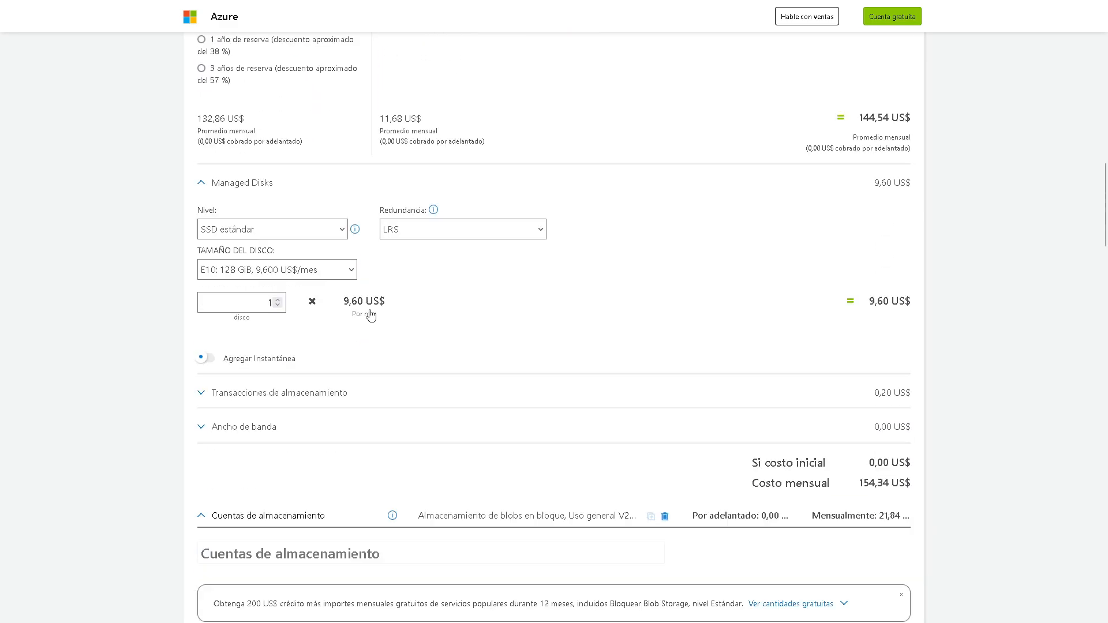
{"action": "scroll", "coordinate": [346, 262], "scroll_direction": "up", "scroll_amount": 2}
{"action": "scroll", "coordinate": [309, 262], "scroll_direction": "down", "scroll_amount": 4}
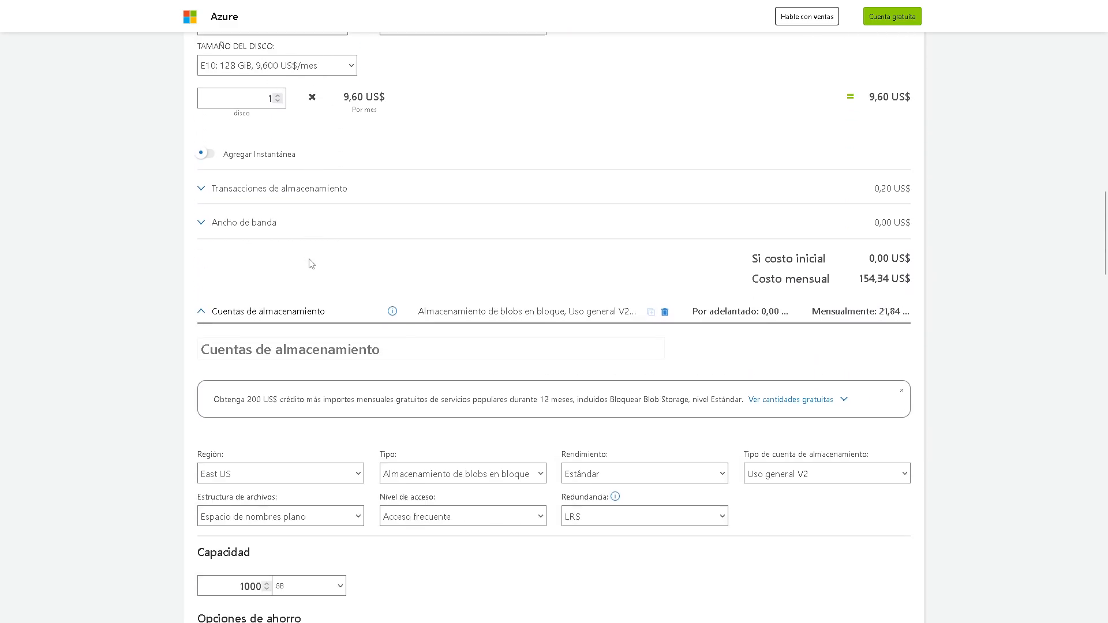
{"action": "left_click", "coordinate": [289, 345]}
{"action": "type", "text": "DISCO "}
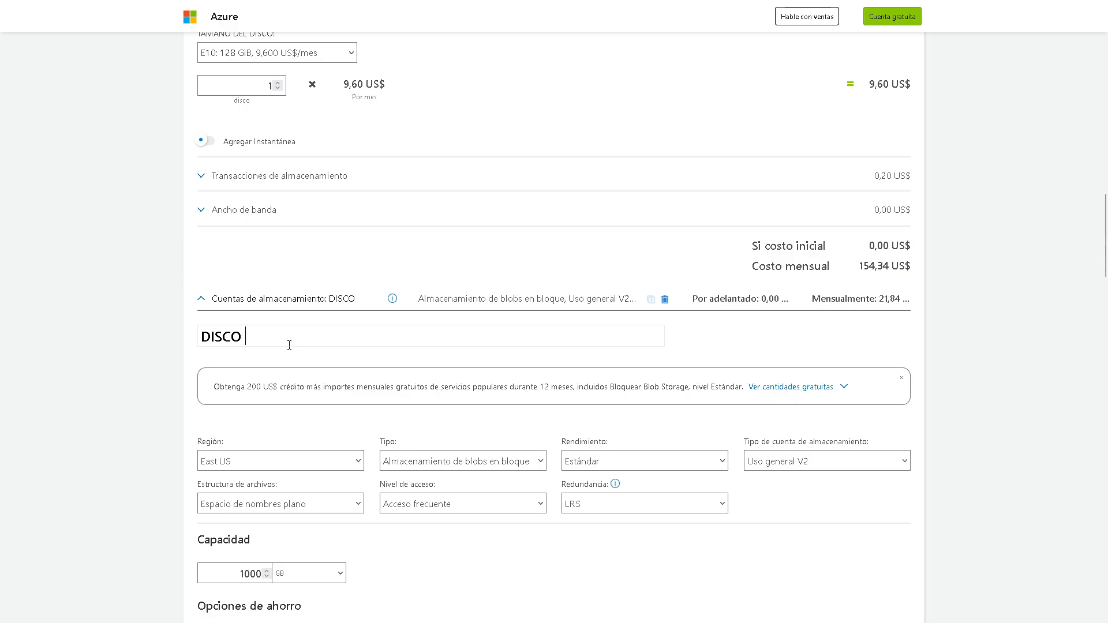
{"action": "type", "text": "DATOS"}
Set the region of the DISCO DATOS storage item to North Europe
{"action": "scroll", "coordinate": [242, 442], "scroll_direction": "down", "scroll_amount": 1}
{"action": "left_click", "coordinate": [247, 411]}
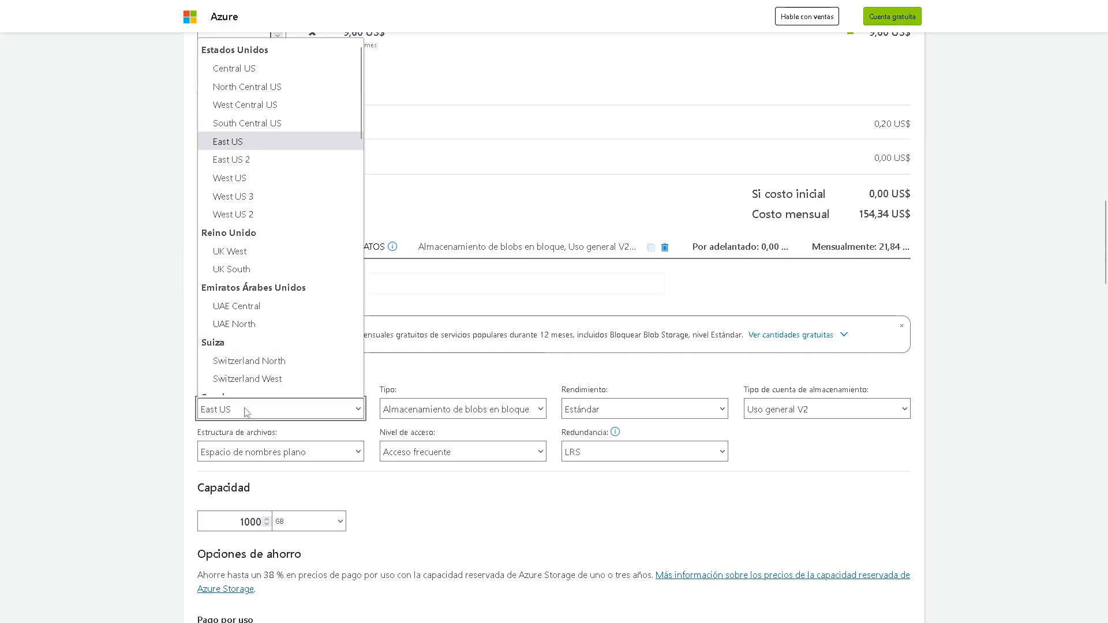
{"action": "type", "text": "north Central"}
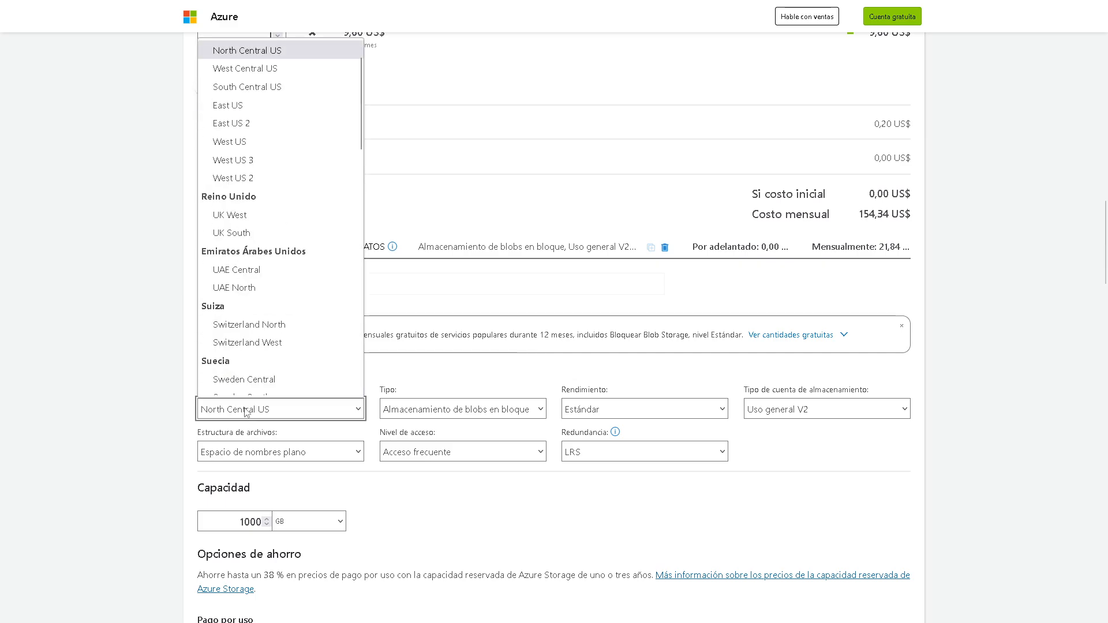
{"action": "scroll", "coordinate": [267, 205], "scroll_direction": "down", "scroll_amount": 4}
{"action": "scroll", "coordinate": [291, 272], "scroll_direction": "down", "scroll_amount": 10}
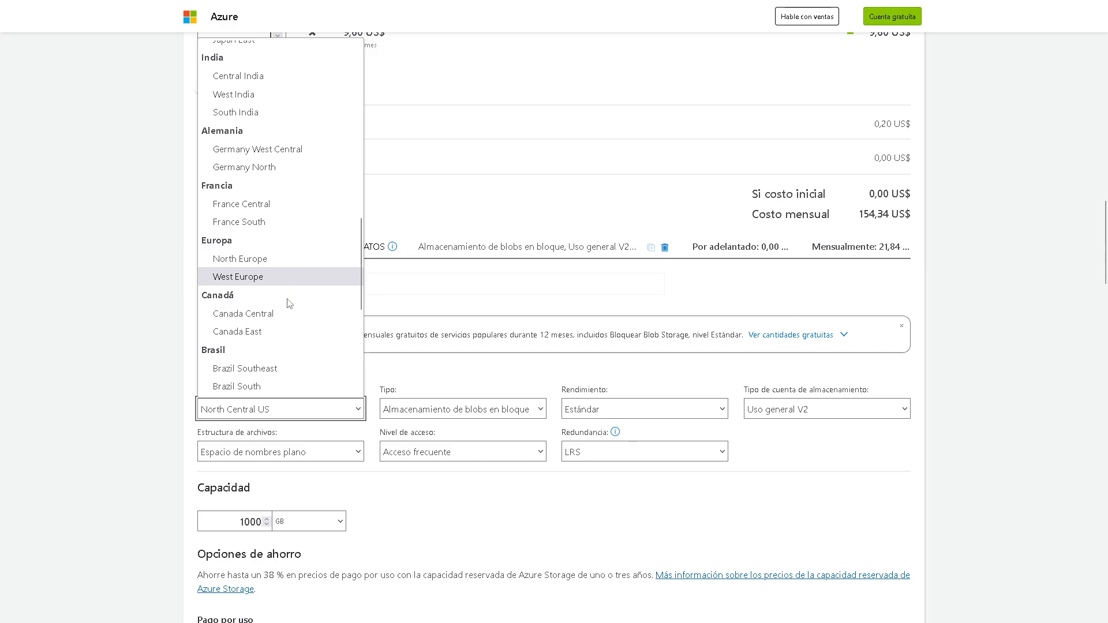
{"action": "scroll", "coordinate": [282, 306], "scroll_direction": "up", "scroll_amount": 6}
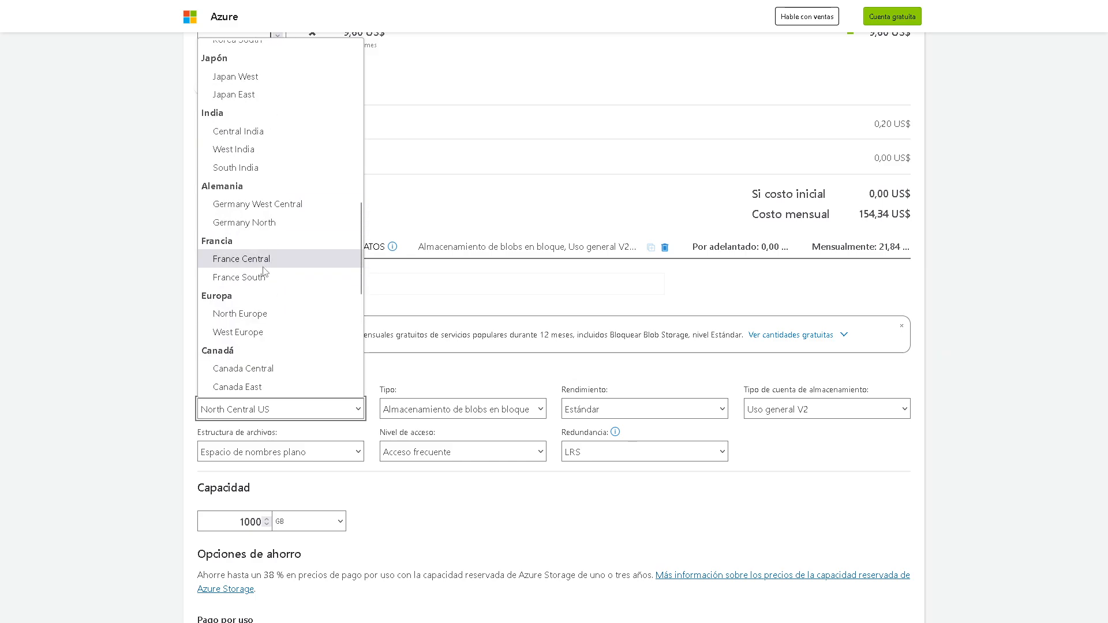
{"action": "left_click", "coordinate": [258, 313]}
Set the DISCO DATOS item to Managed Disks with the SSD estándar tier and the E30 disk size of 1024 GiB
{"action": "scroll", "coordinate": [448, 346], "scroll_direction": "down", "scroll_amount": 1}
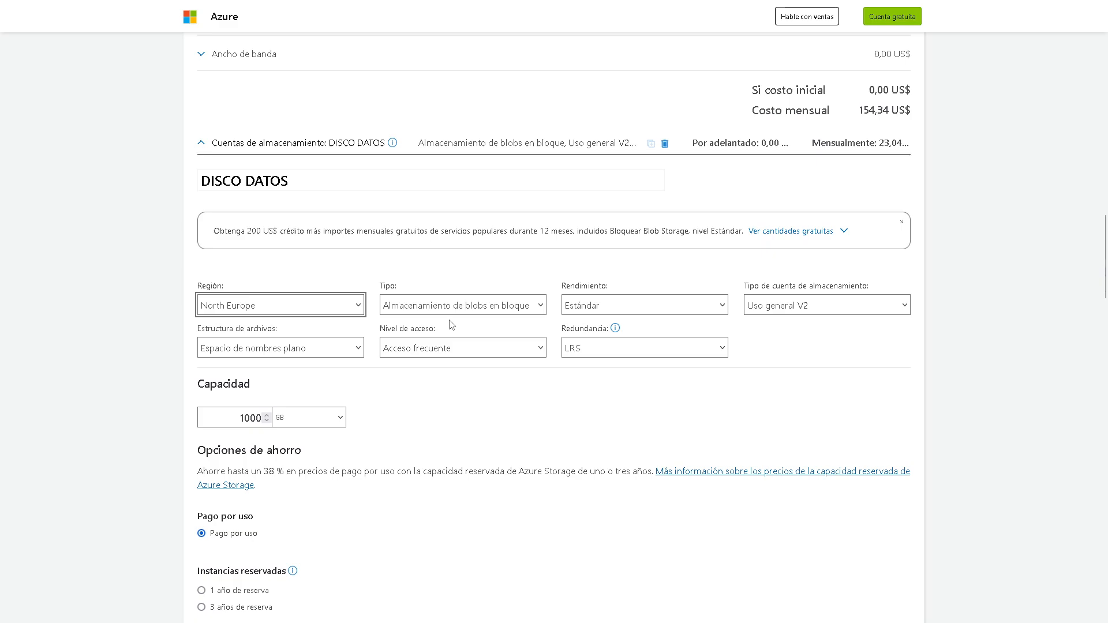
{"action": "left_click", "coordinate": [447, 306]}
{"action": "left_click", "coordinate": [415, 456]}
{"action": "left_click", "coordinate": [667, 308]}
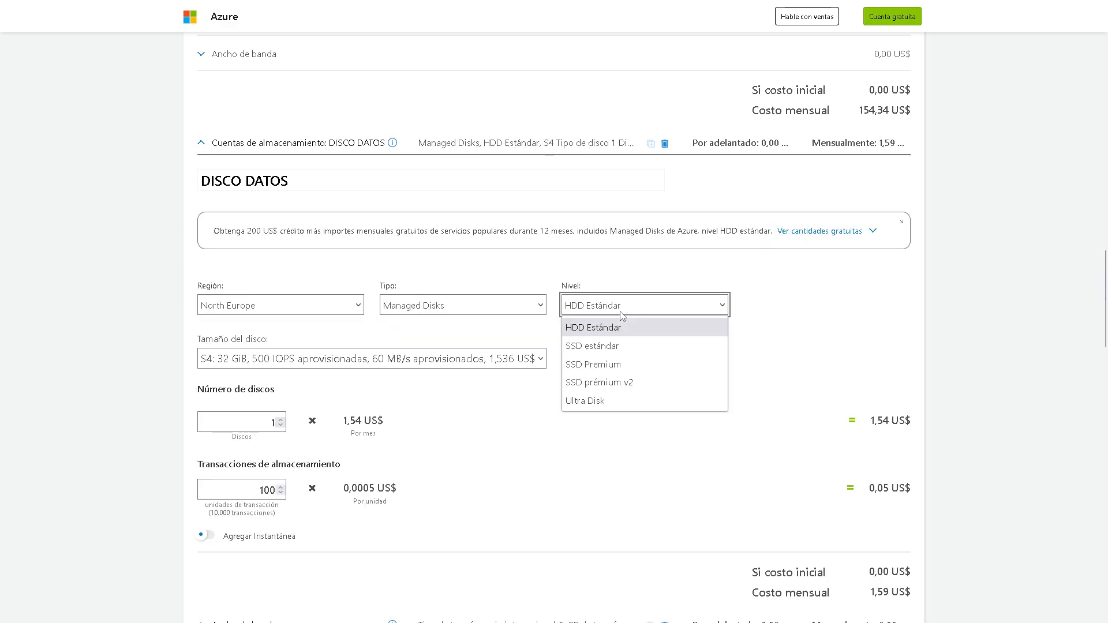
{"action": "left_click", "coordinate": [604, 343]}
{"action": "left_click", "coordinate": [353, 361]}
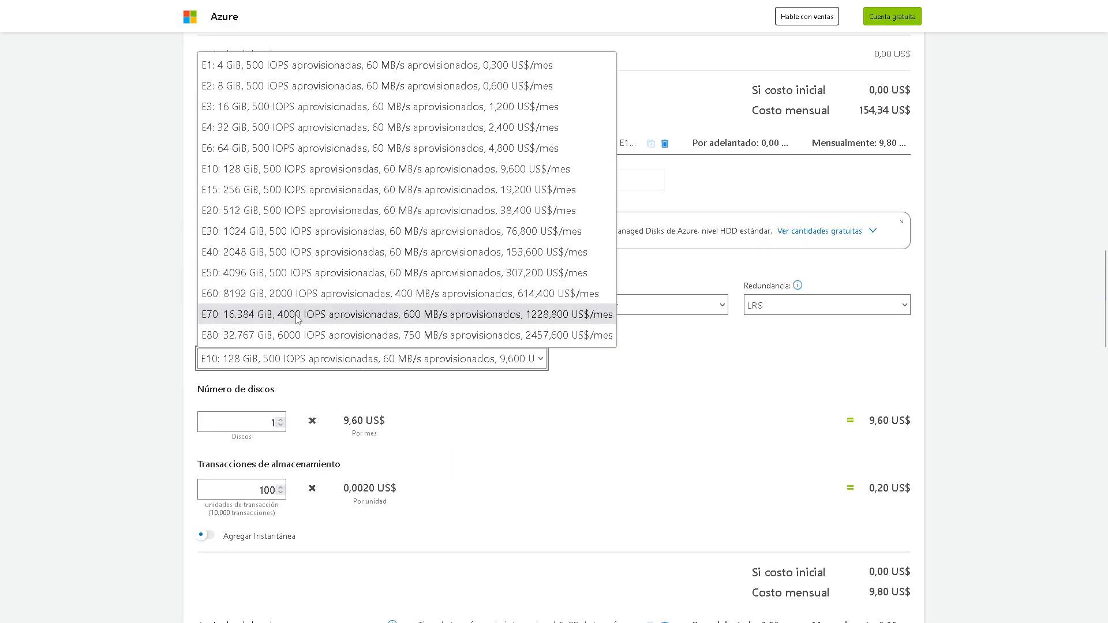
{"action": "left_click", "coordinate": [265, 231]}
Name the bandwidth item SALIDA DE DATOS AZURE and set its data transfer type to Salida a Internet
{"action": "scroll", "coordinate": [291, 345], "scroll_direction": "down", "scroll_amount": 2}
{"action": "scroll", "coordinate": [292, 345], "scroll_direction": "down", "scroll_amount": 4}
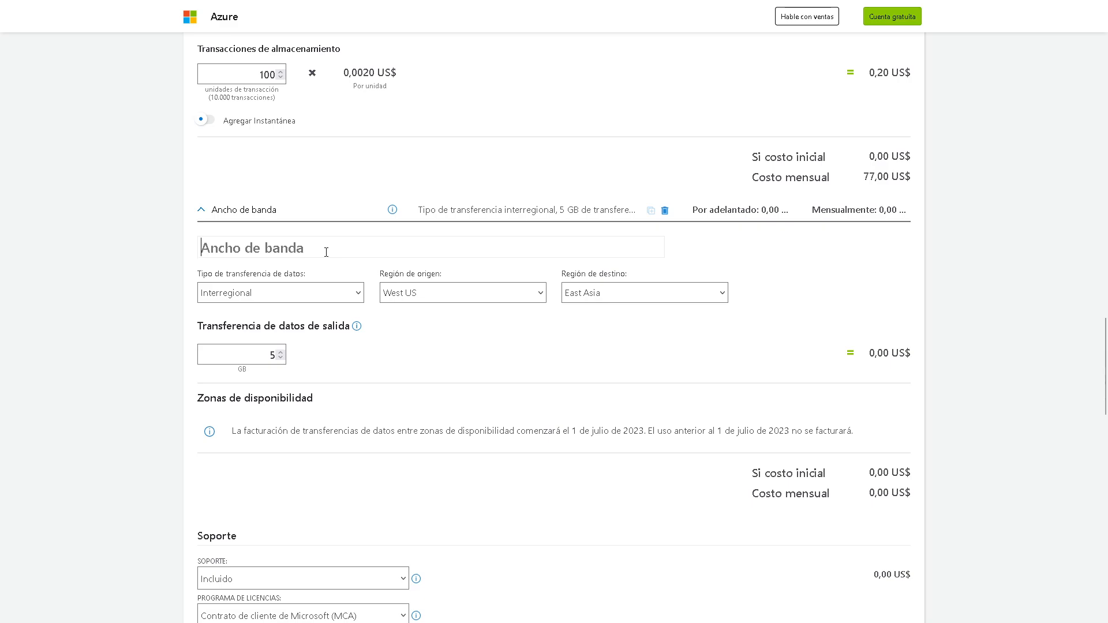
{"action": "type", "text": "SALIDA DE DATO"}
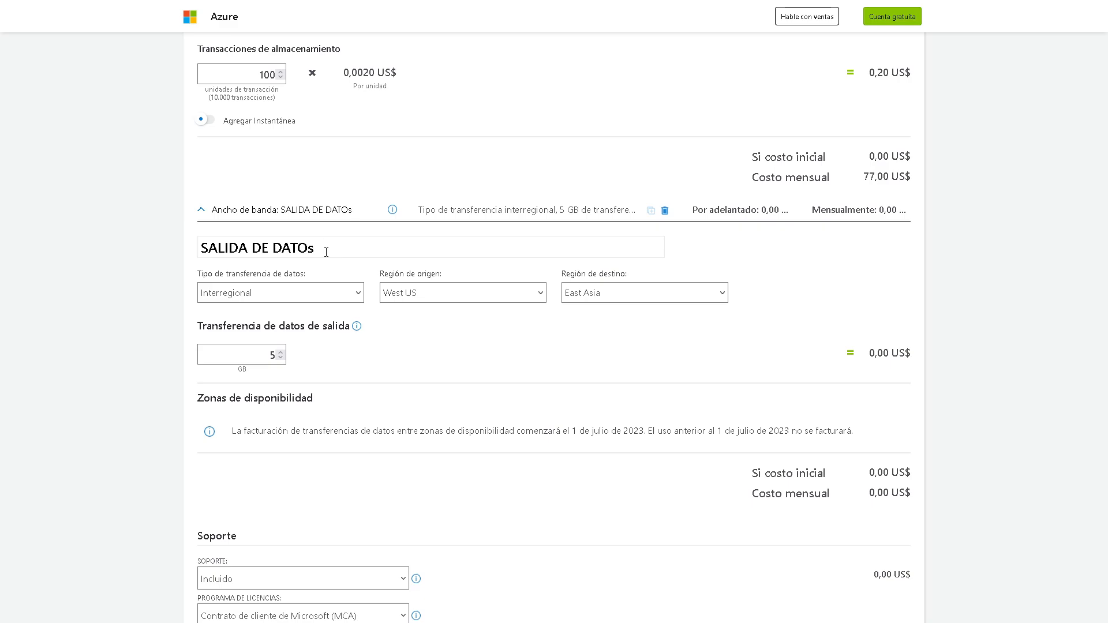
{"action": "type", "text": "S AZURE"}
{"action": "left_click", "coordinate": [278, 294]}
{"action": "left_click", "coordinate": [269, 335]}
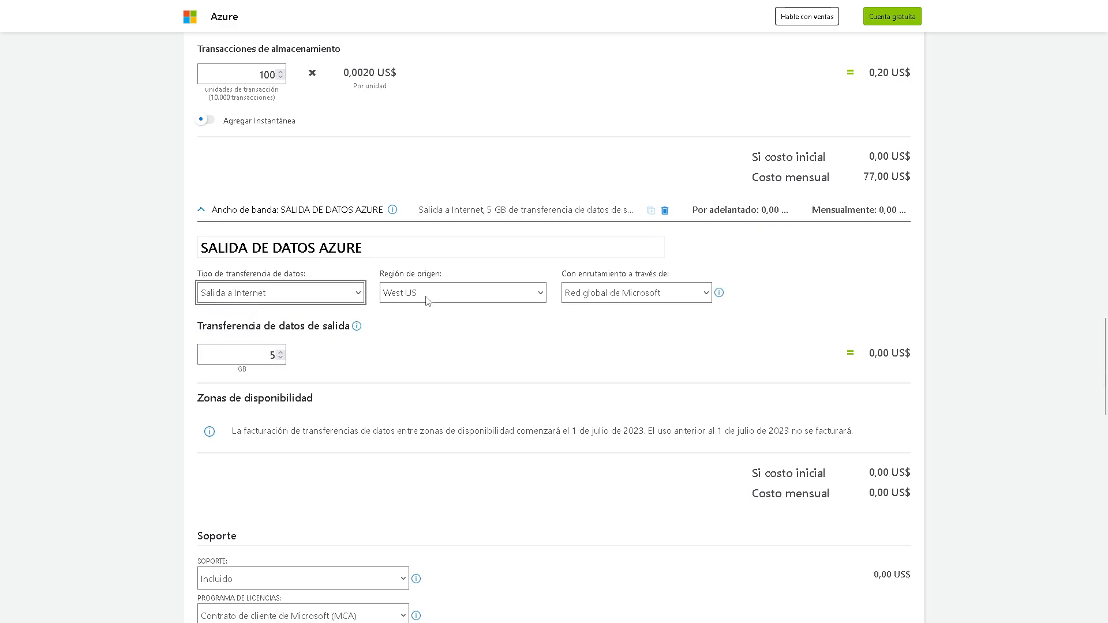
Set the bandwidth item's source region to North Europe and its routing to Internet pública
{"action": "left_click", "coordinate": [425, 297]}
{"action": "key", "text": "n"}
{"action": "key", "text": "n"}
{"action": "key", "text": "n"}
{"action": "key", "text": "n"}
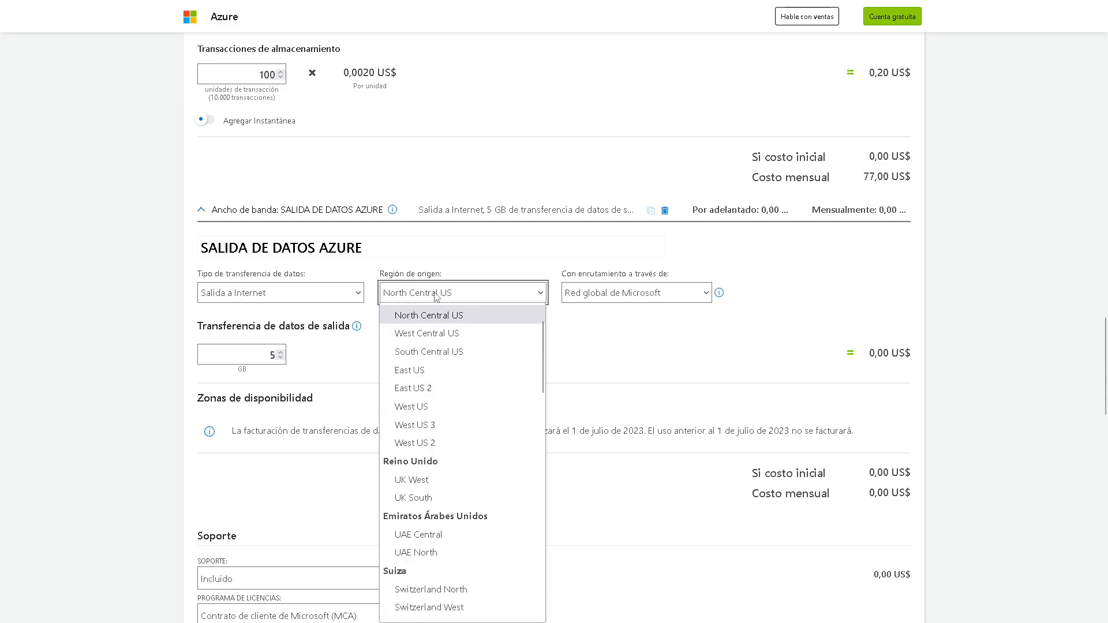
{"action": "scroll", "coordinate": [450, 427], "scroll_direction": "down", "scroll_amount": 12}
{"action": "scroll", "coordinate": [455, 489], "scroll_direction": "up", "scroll_amount": 2}
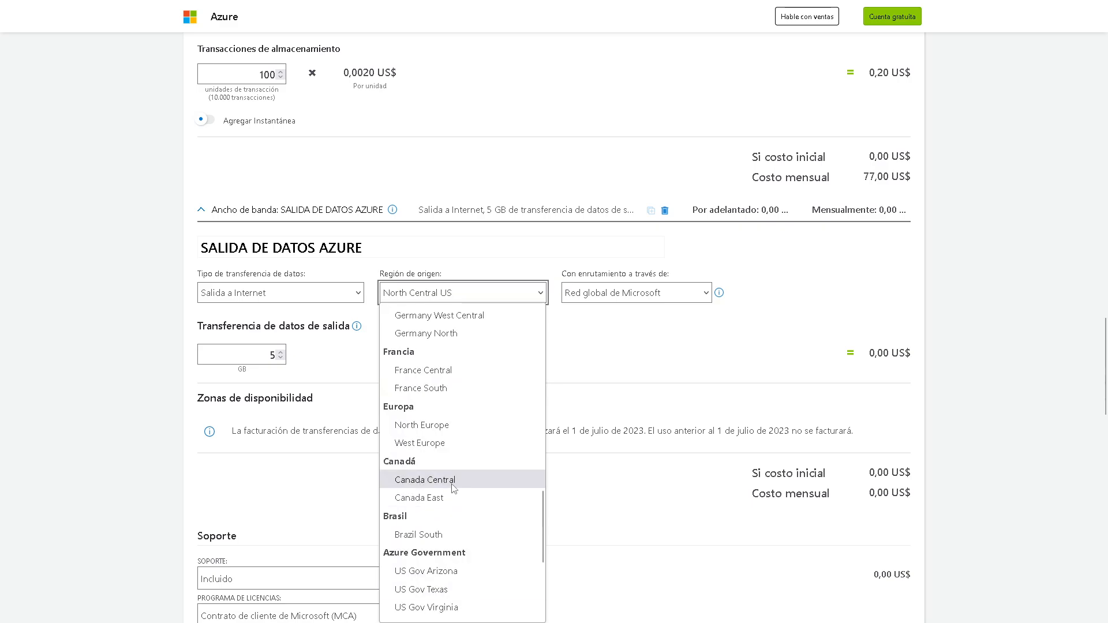
{"action": "left_click", "coordinate": [428, 425]}
{"action": "left_click", "coordinate": [605, 300]}
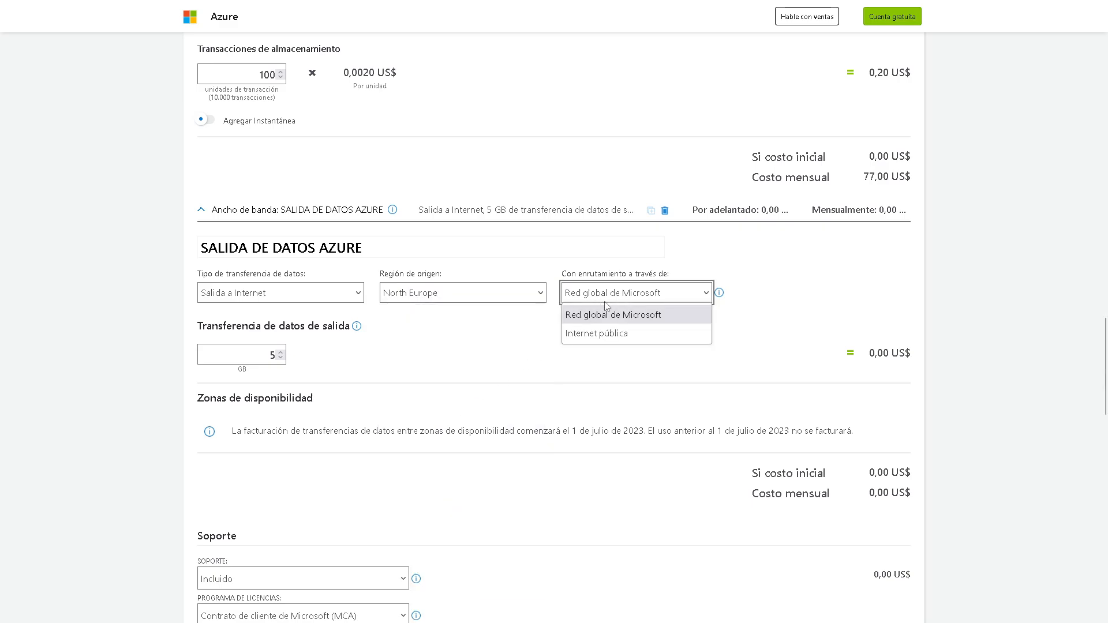
{"action": "left_click", "coordinate": [627, 331]}
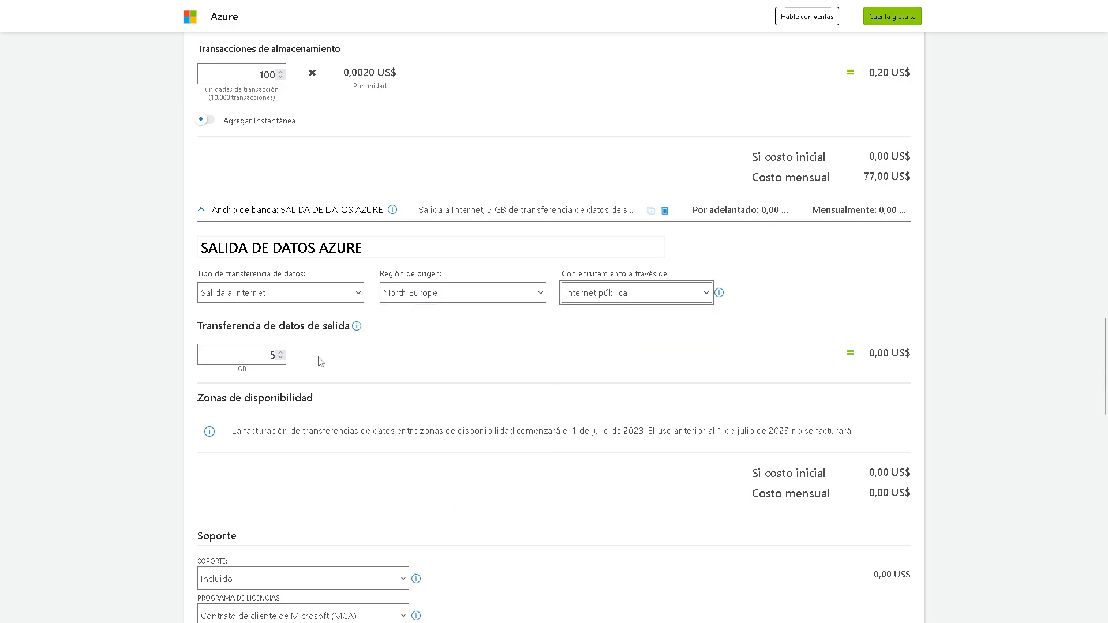
Select the outbound data transfer amount and switch to the annotated VM diagram in Herramienta Recortes
{"action": "double_click", "coordinate": [256, 362]}
{"action": "key", "text": "alt+Tab"}
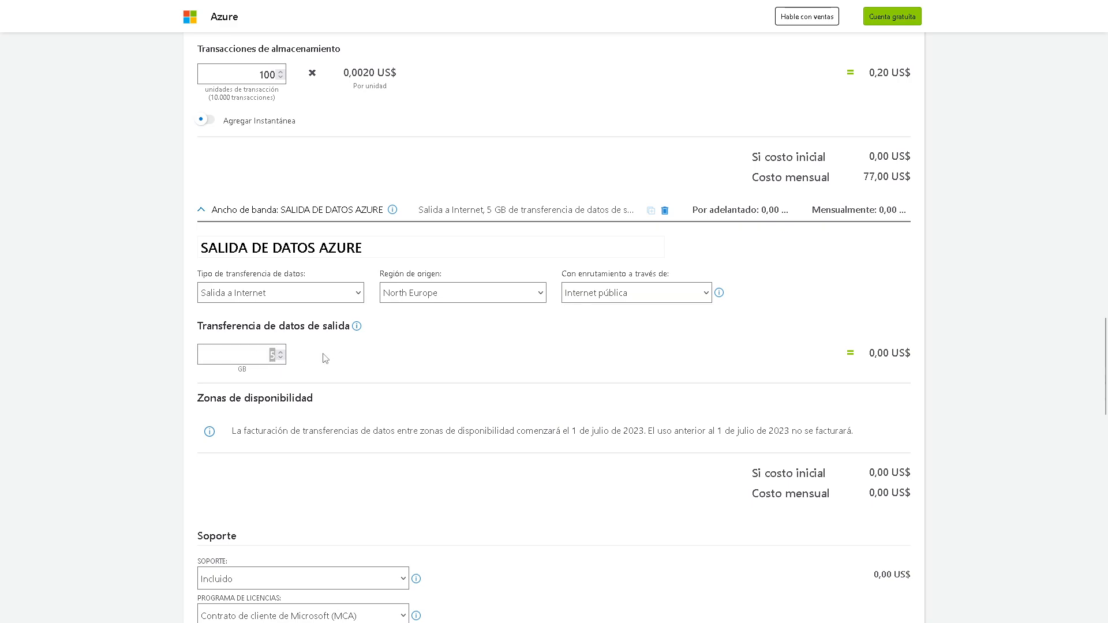
{"action": "key", "text": "alt+Tab"}
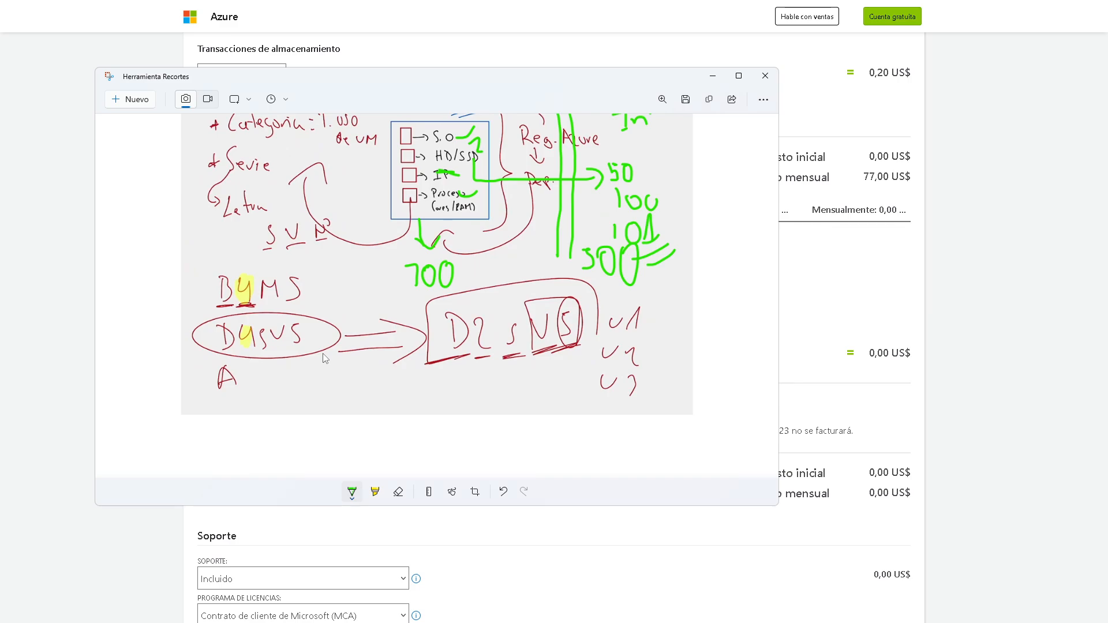
Switch back to the Azure pricing calculator and set the bandwidth item's outbound data transfer to 300 GB
{"action": "key", "text": "alt+Tab"}
{"action": "type", "text": "300"}
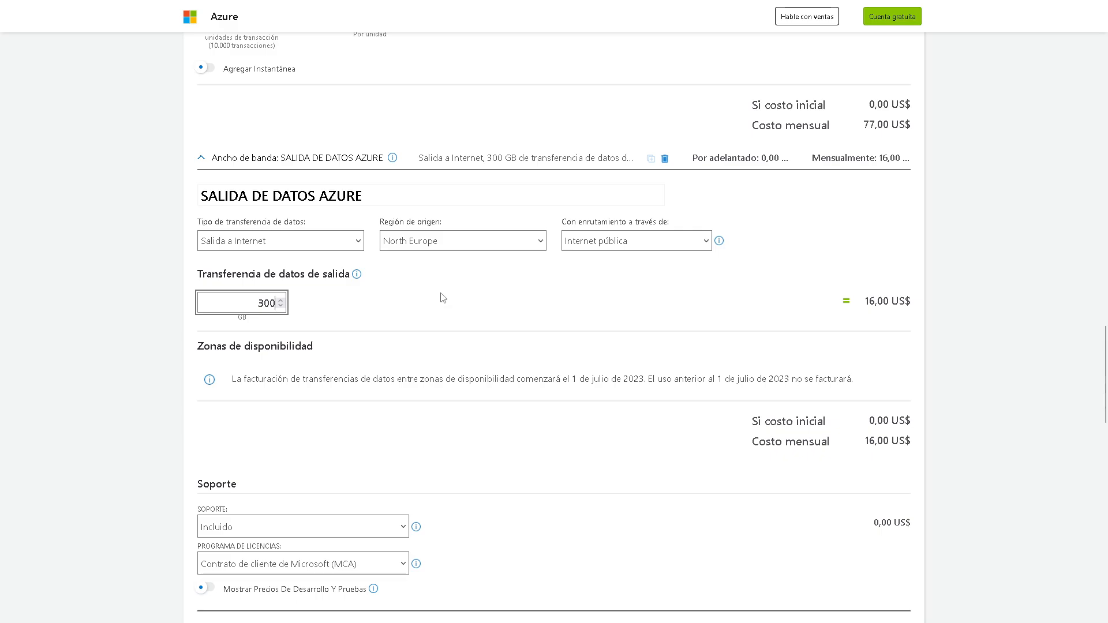
{"action": "scroll", "coordinate": [728, 340], "scroll_direction": "down", "scroll_amount": 3}
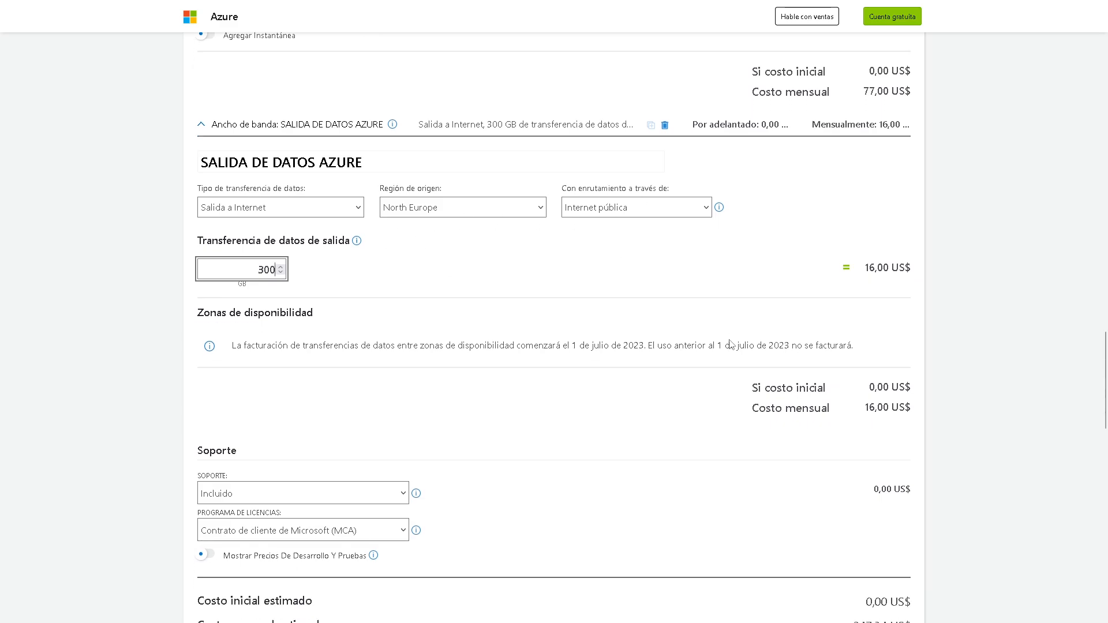
{"action": "scroll", "coordinate": [611, 278], "scroll_direction": "up", "scroll_amount": 2}
{"action": "scroll", "coordinate": [586, 266], "scroll_direction": "down", "scroll_amount": 1}
Change the estimate's currency to Zona euro: euro (€) EUR and check the converted costs
{"action": "scroll", "coordinate": [564, 260], "scroll_direction": "down", "scroll_amount": 4}
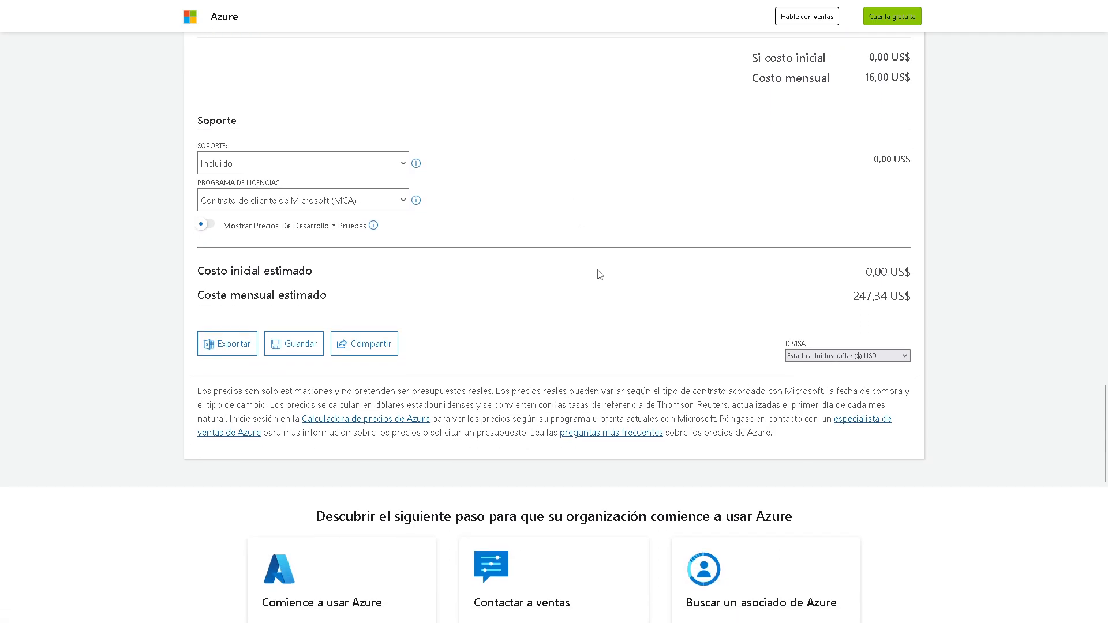
{"action": "left_click", "coordinate": [830, 356]}
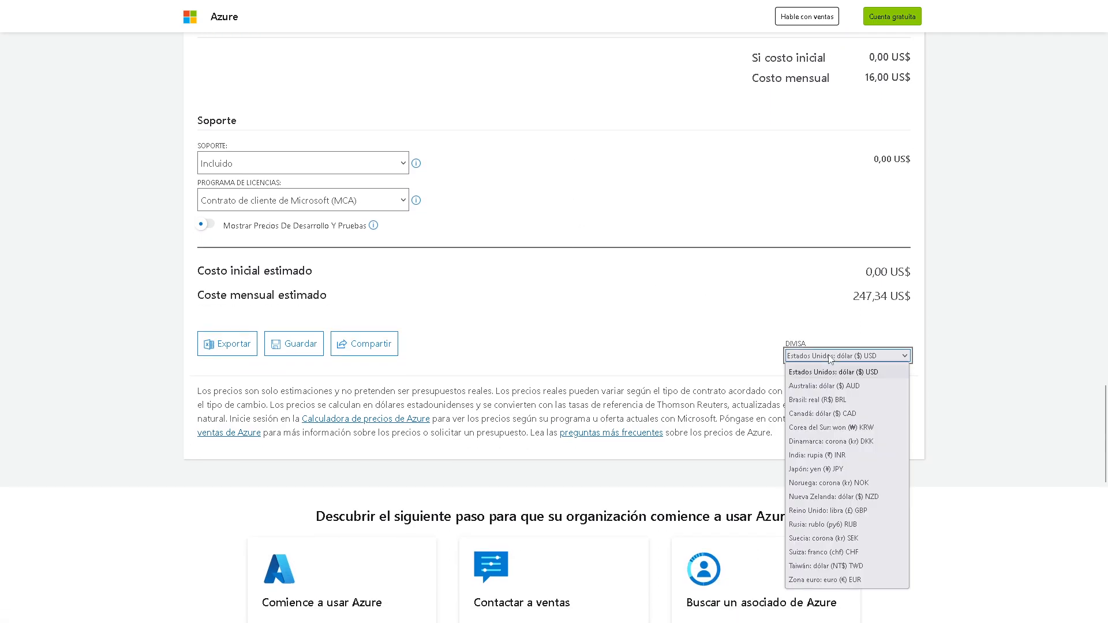
{"action": "left_click", "coordinate": [852, 580]}
{"action": "scroll", "coordinate": [663, 324], "scroll_direction": "up", "scroll_amount": 9}
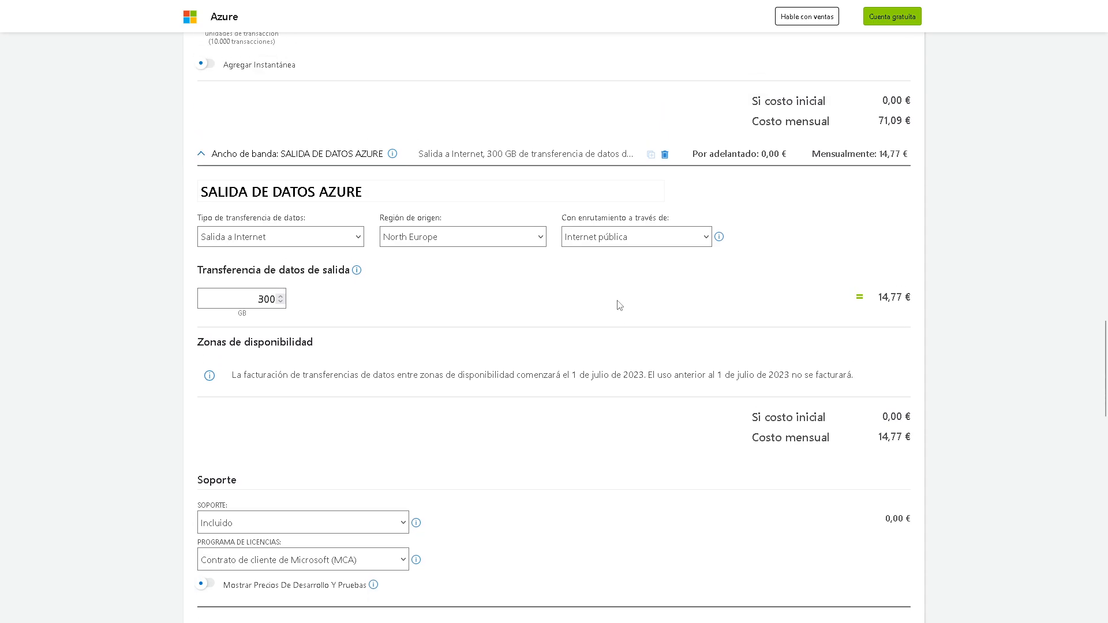
{"action": "scroll", "coordinate": [665, 392], "scroll_direction": "down", "scroll_amount": 2}
{"action": "scroll", "coordinate": [665, 391], "scroll_direction": "down", "scroll_amount": 5}
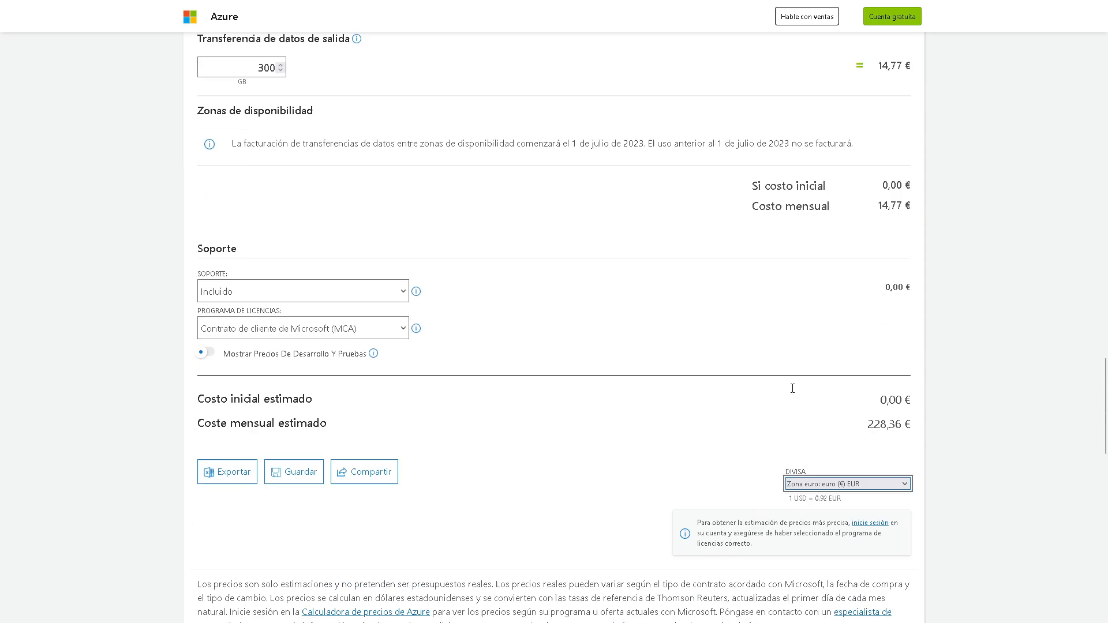
Examine the estimated monthly total and review the DC-01, DISCO DATOS and SALIDA DE DATOS AZURE items behind it
{"action": "left_click_drag", "start_coordinate": [921, 405], "coordinate": [870, 400]}
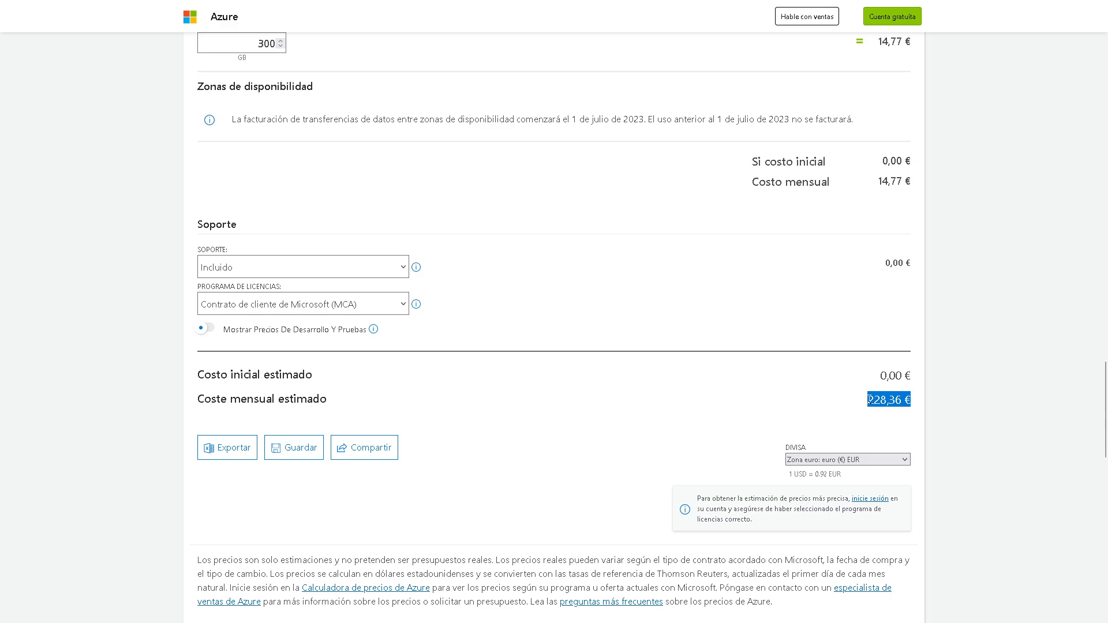
{"action": "scroll", "coordinate": [591, 300], "scroll_direction": "up", "scroll_amount": 5}
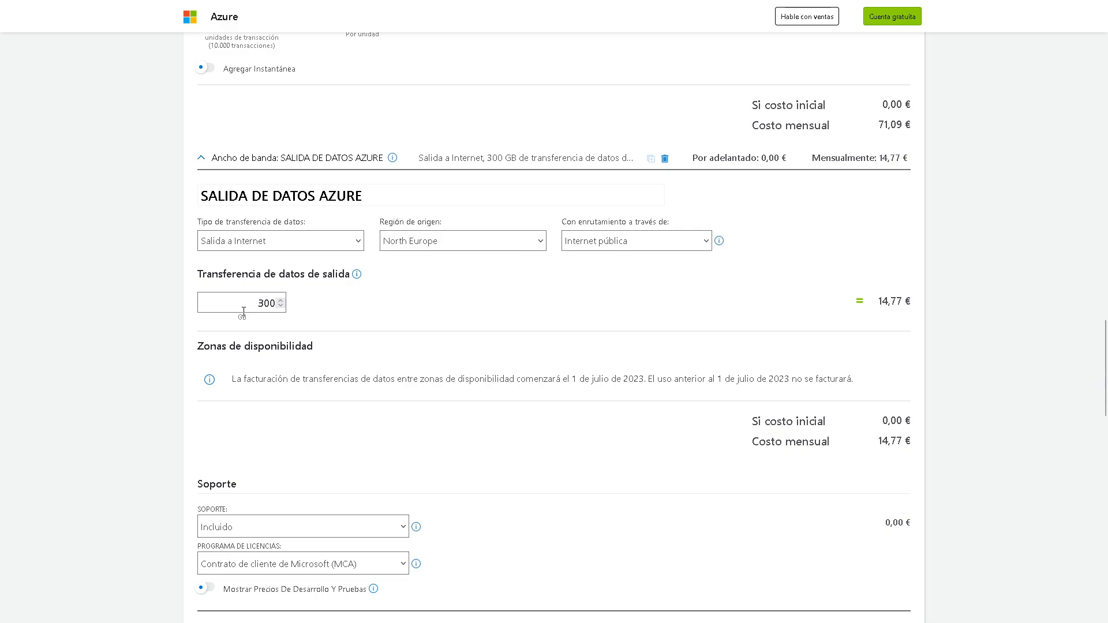
{"action": "scroll", "coordinate": [754, 302], "scroll_direction": "down", "scroll_amount": 5}
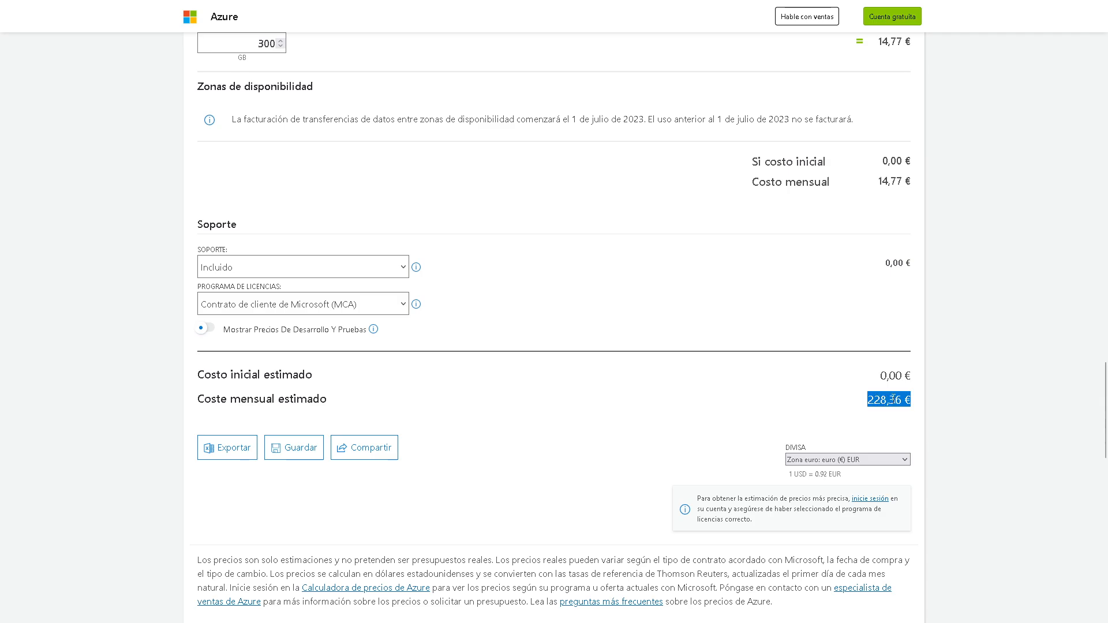
{"action": "scroll", "coordinate": [635, 275], "scroll_direction": "up", "scroll_amount": 20}
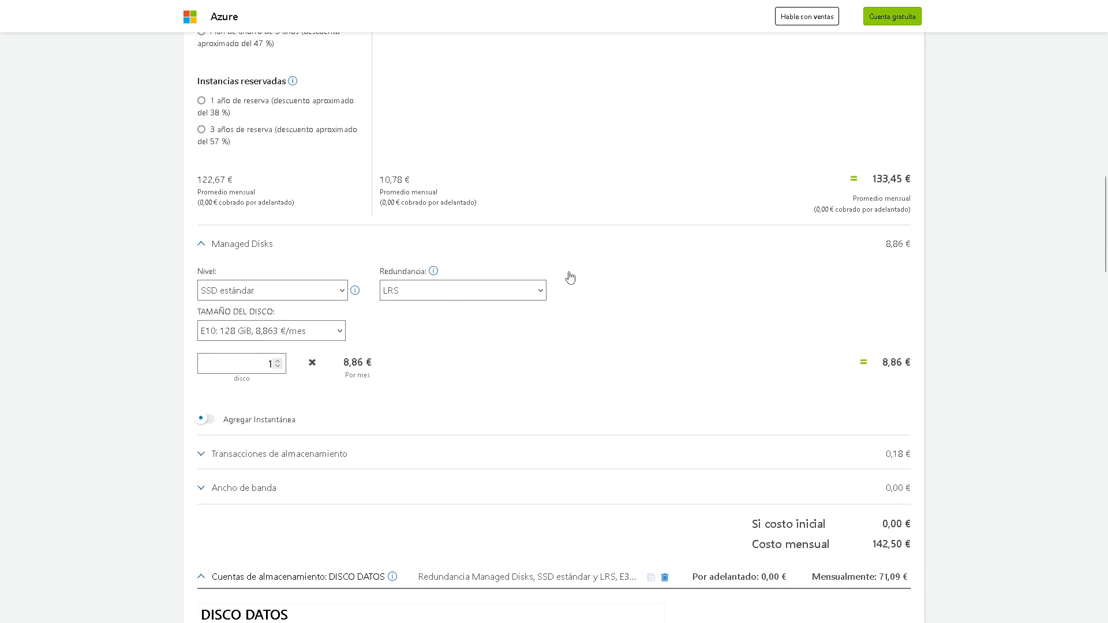
{"action": "scroll", "coordinate": [571, 278], "scroll_direction": "up", "scroll_amount": 9}
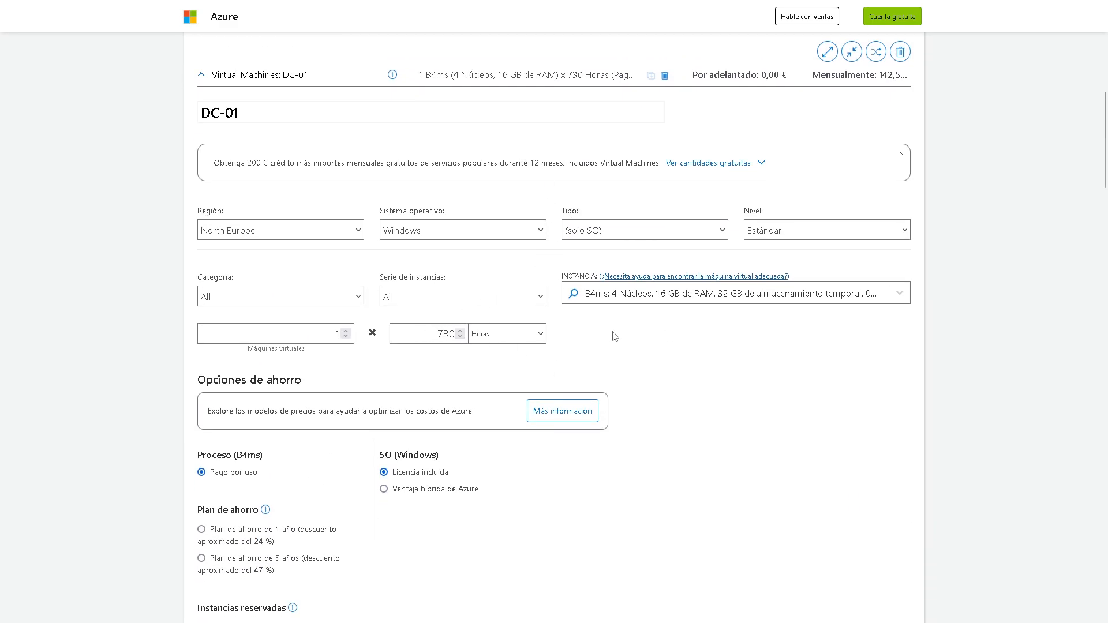
{"action": "scroll", "coordinate": [619, 334], "scroll_direction": "down", "scroll_amount": 2}
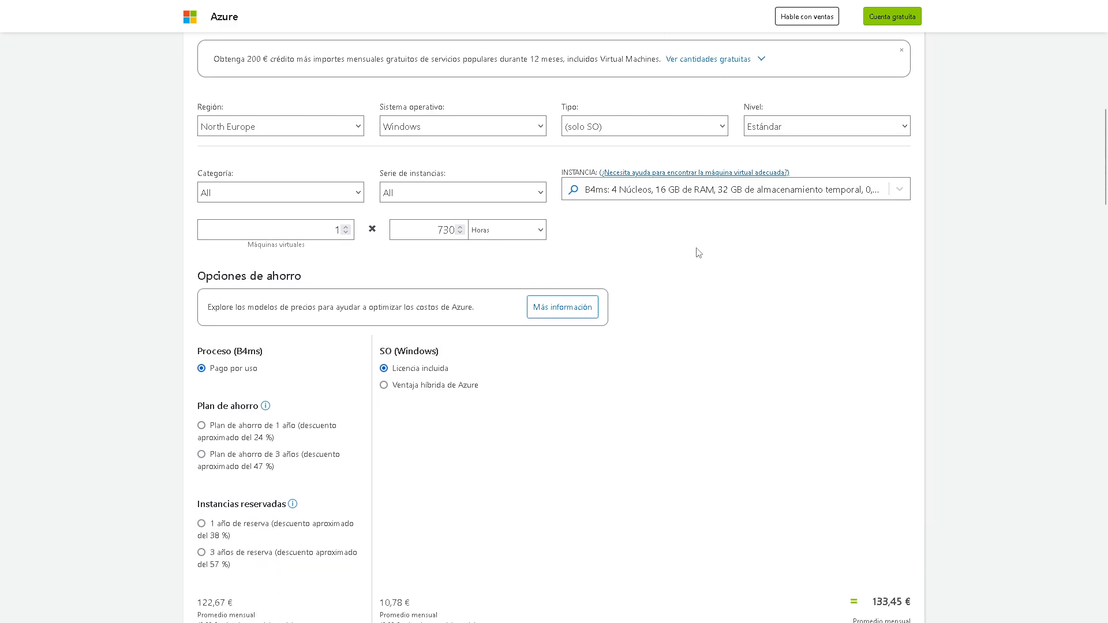
{"action": "scroll", "coordinate": [701, 257], "scroll_direction": "down", "scroll_amount": 6}
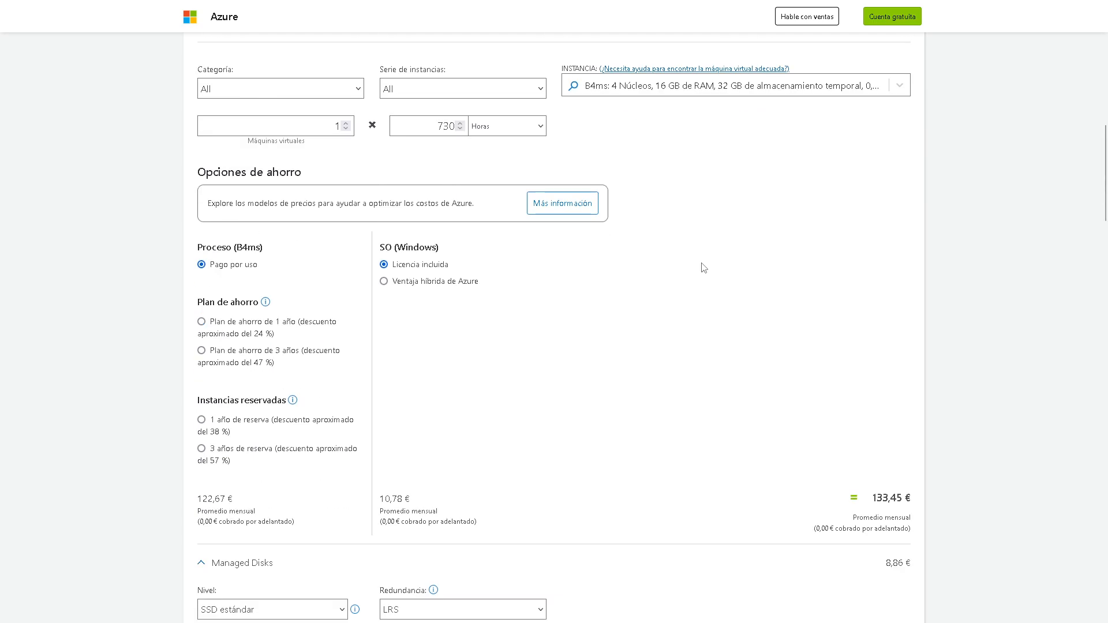
{"action": "scroll", "coordinate": [705, 265], "scroll_direction": "down", "scroll_amount": 13}
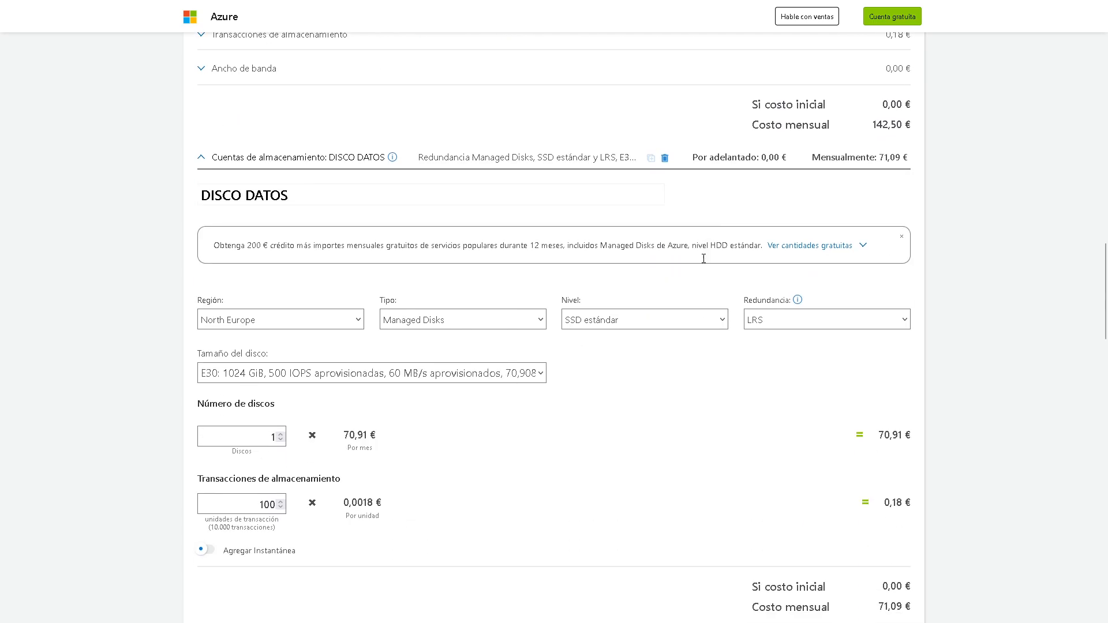
{"action": "scroll", "coordinate": [705, 264], "scroll_direction": "down", "scroll_amount": 11}
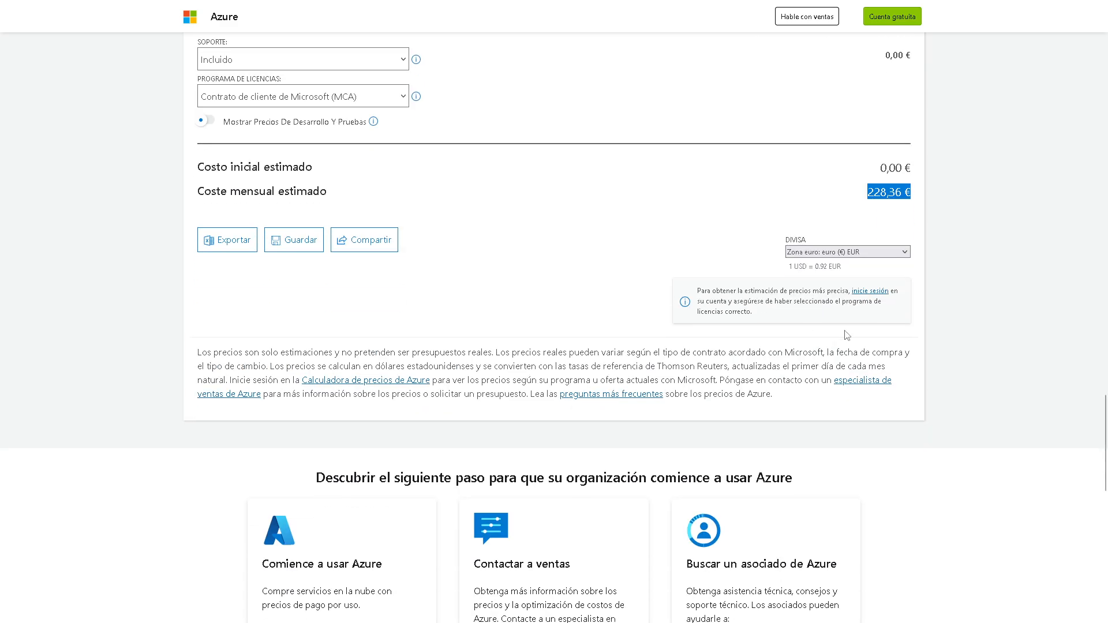
{"action": "left_click_drag", "start_coordinate": [858, 197], "coordinate": [921, 186]}
{"action": "left_click", "coordinate": [606, 232]}
{"action": "scroll", "coordinate": [476, 191], "scroll_direction": "up", "scroll_amount": 10}
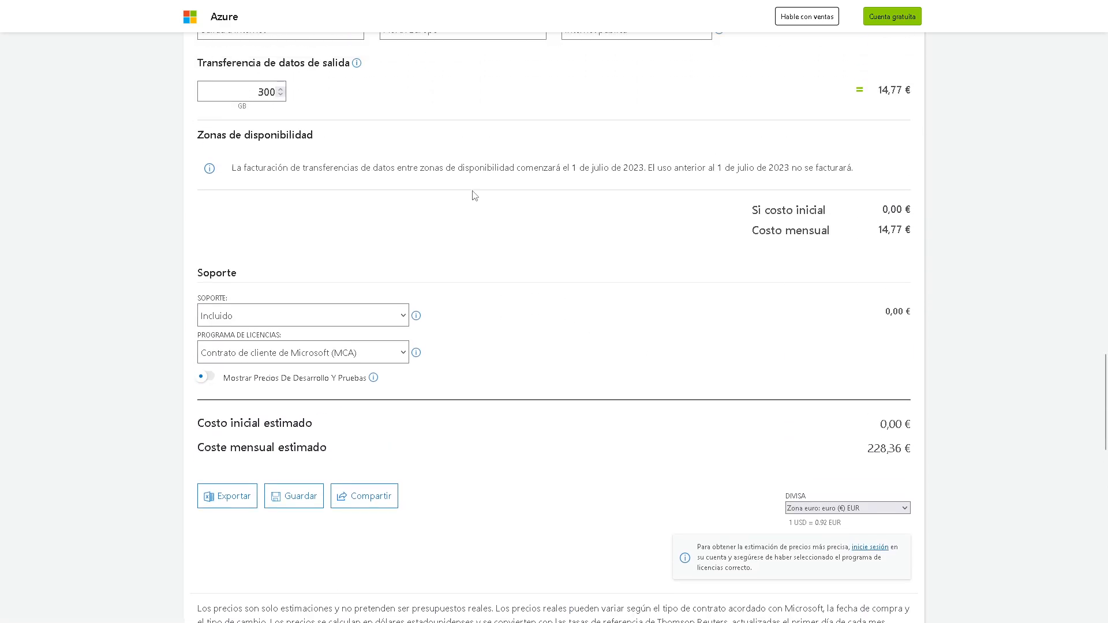
Export the estimate to an Excel file and try to share it from the calculator
{"action": "scroll", "coordinate": [470, 208], "scroll_direction": "down", "scroll_amount": 3}
{"action": "scroll", "coordinate": [476, 220], "scroll_direction": "down", "scroll_amount": 4}
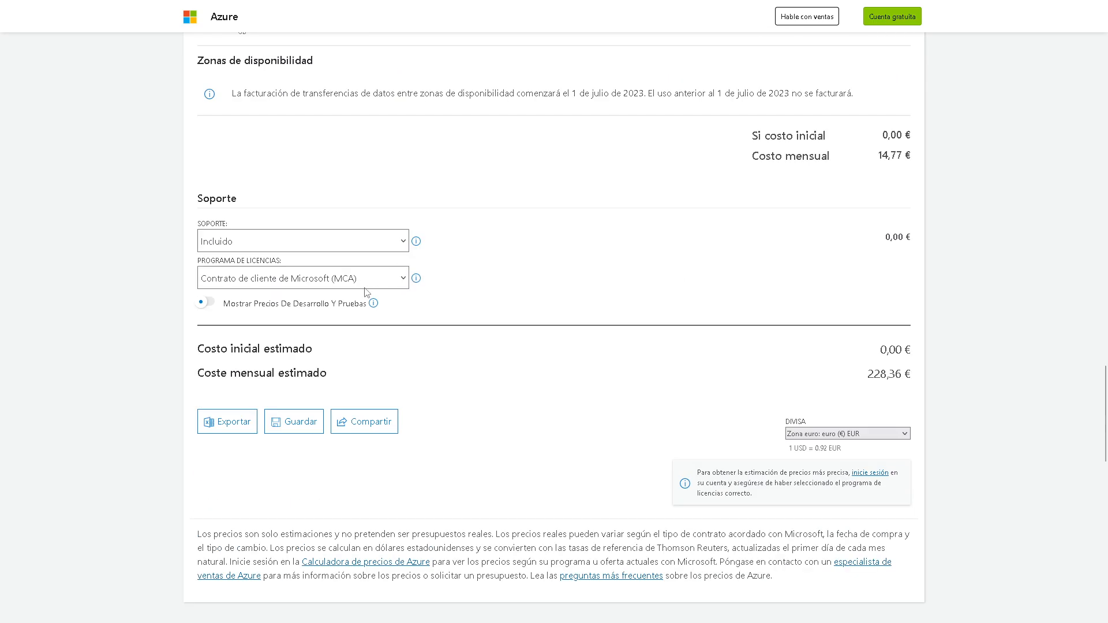
{"action": "left_click", "coordinate": [226, 427]}
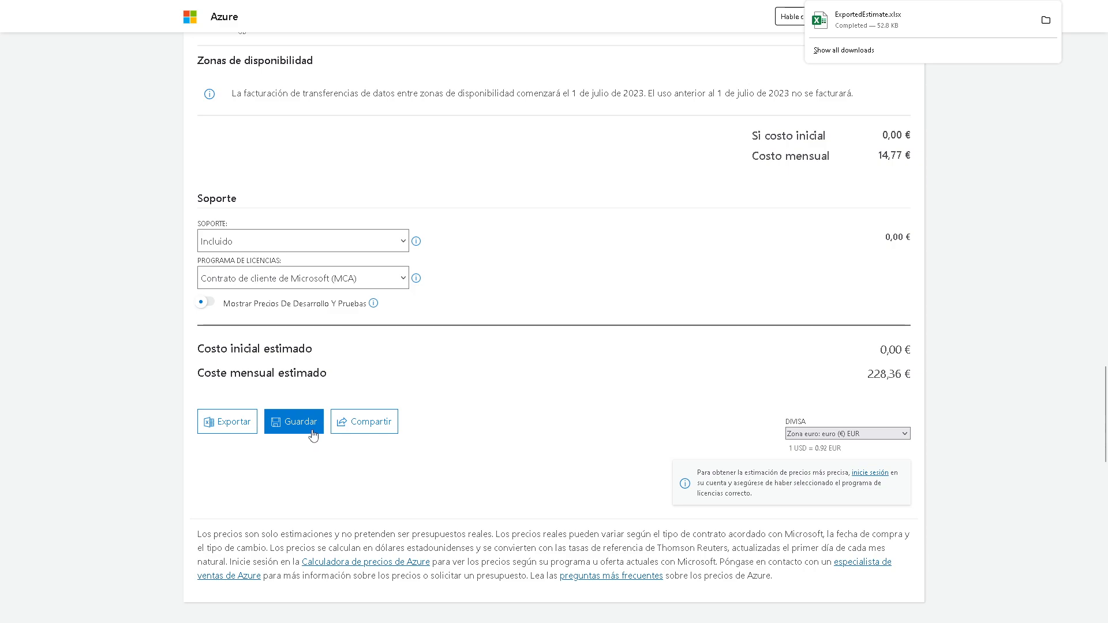
{"action": "left_click", "coordinate": [365, 424]}
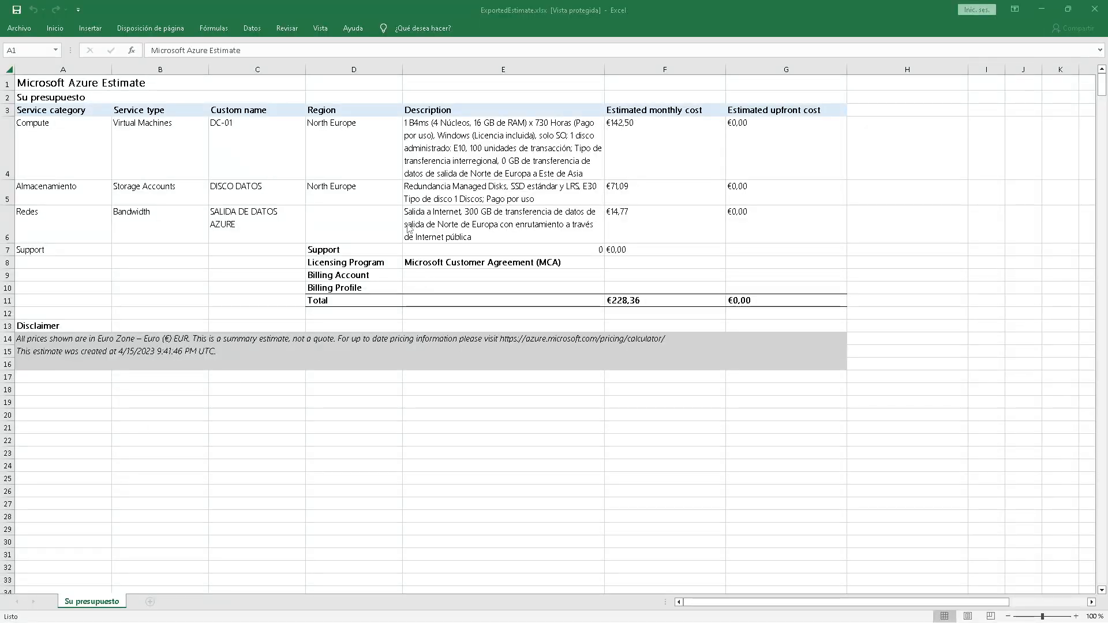
Review the exported estimate in Excel: the virtual machine's category, type, name and region, the item descriptions, and the total monthly cost
{"action": "left_click", "coordinate": [160, 135]}
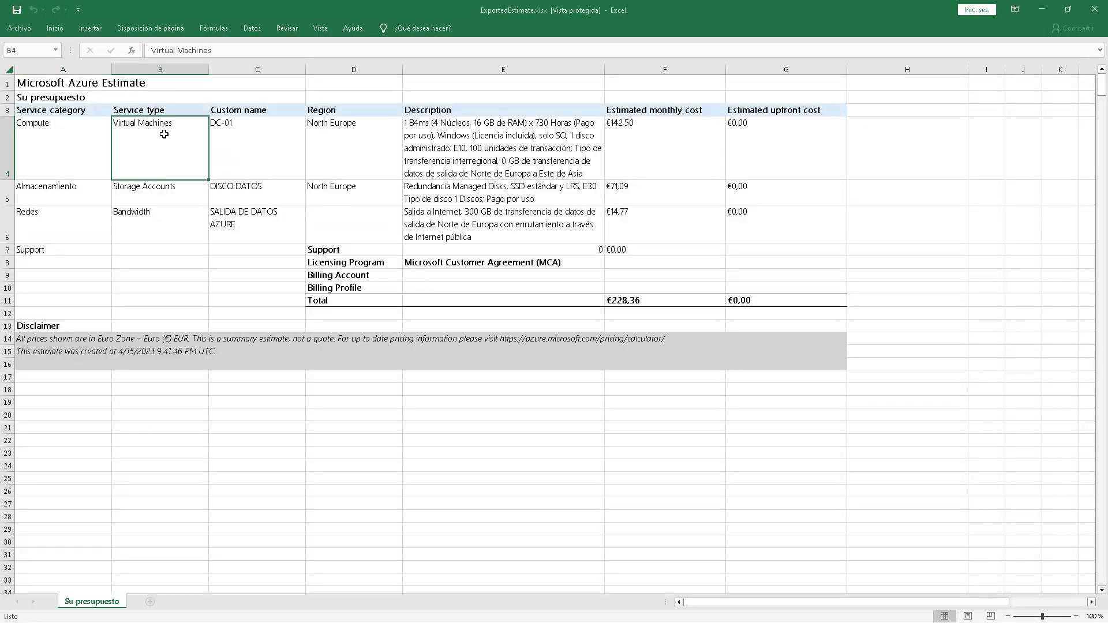
{"action": "left_click", "coordinate": [77, 133]}
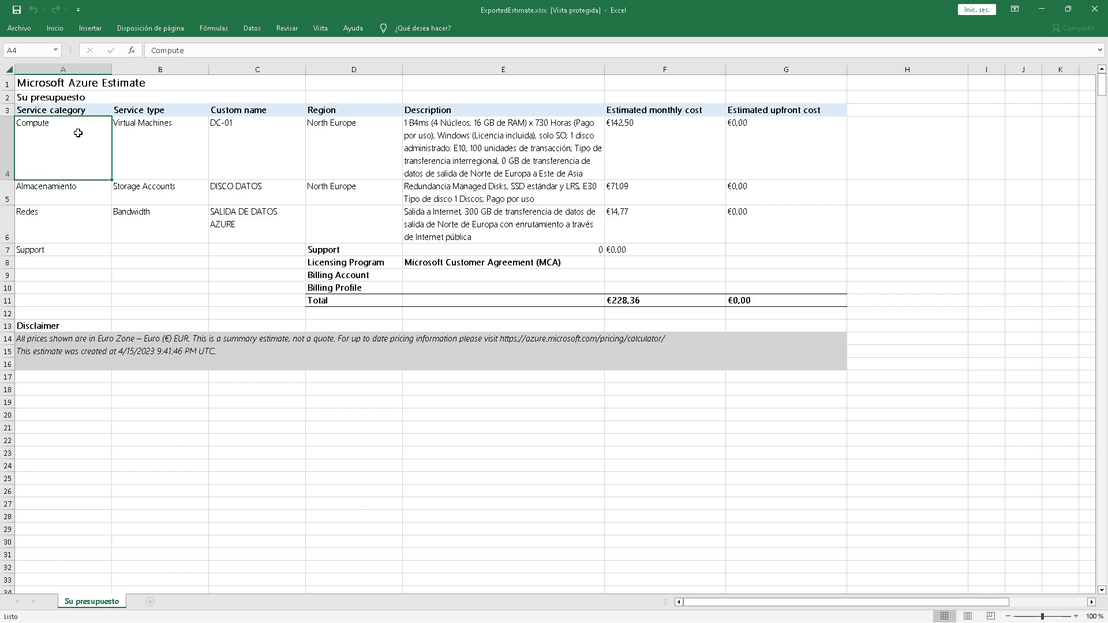
{"action": "left_click", "coordinate": [245, 124]}
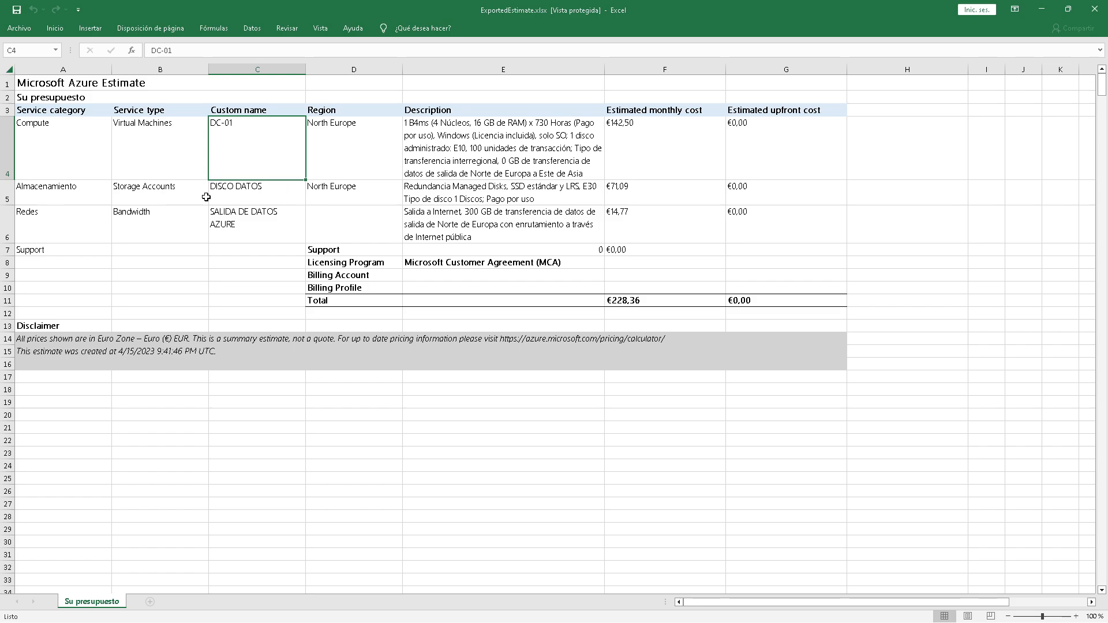
{"action": "left_click", "coordinate": [371, 122]}
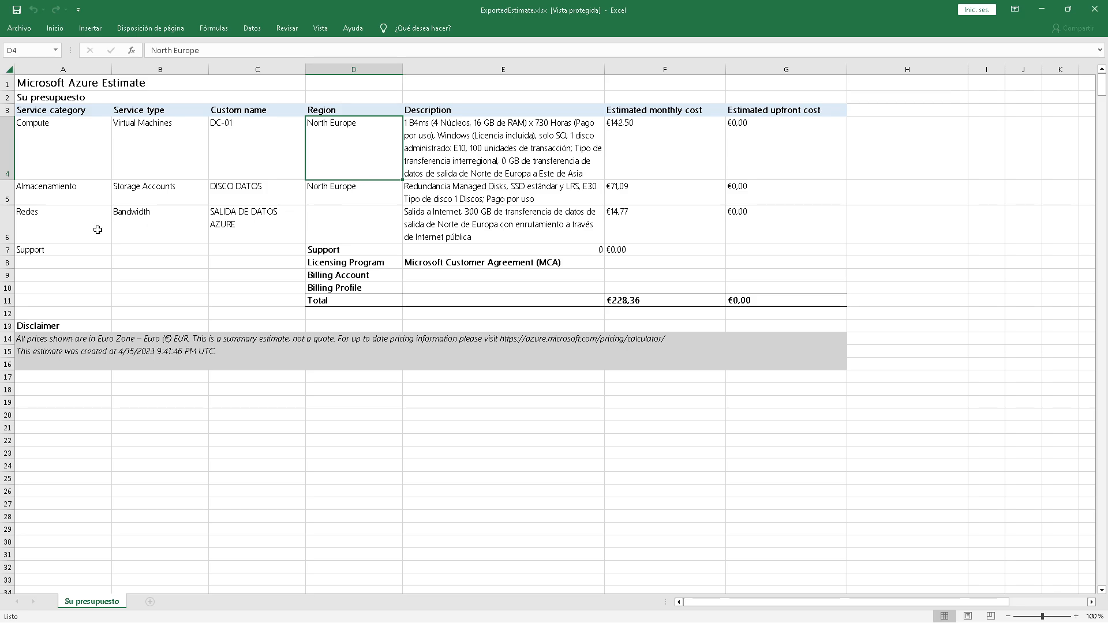
{"action": "left_click", "coordinate": [451, 139]}
{"action": "left_click_drag", "start_coordinate": [457, 182], "coordinate": [456, 215]}
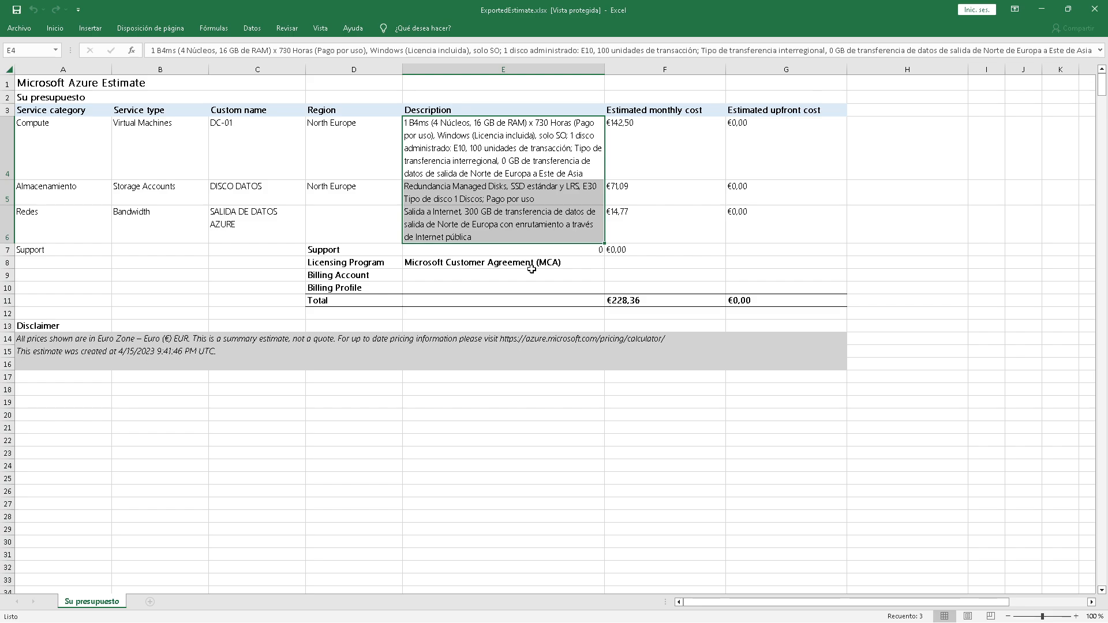
{"action": "mouse_move", "coordinate": [634, 302]}
{"action": "left_mouse_down"}
{"action": "mouse_move", "coordinate": [554, 304]}
{"action": "mouse_move", "coordinate": [639, 300]}
{"action": "left_mouse_up"}
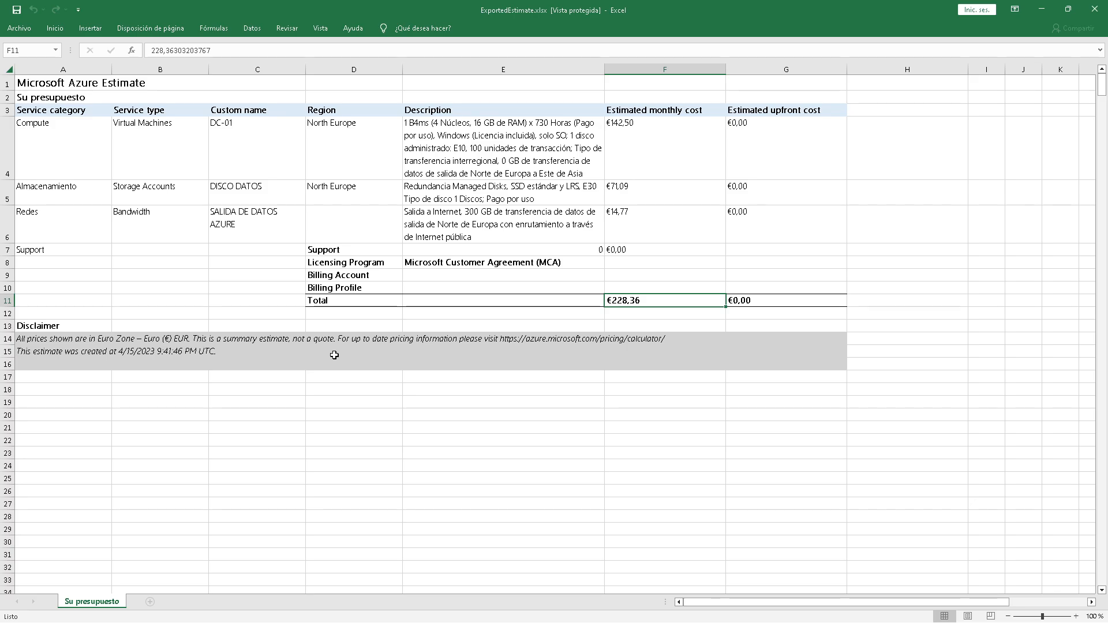
Minimize the exported workbook and return to the product search at the start of the Azure pricing calculator page
{"action": "left_click", "coordinate": [1042, 10]}
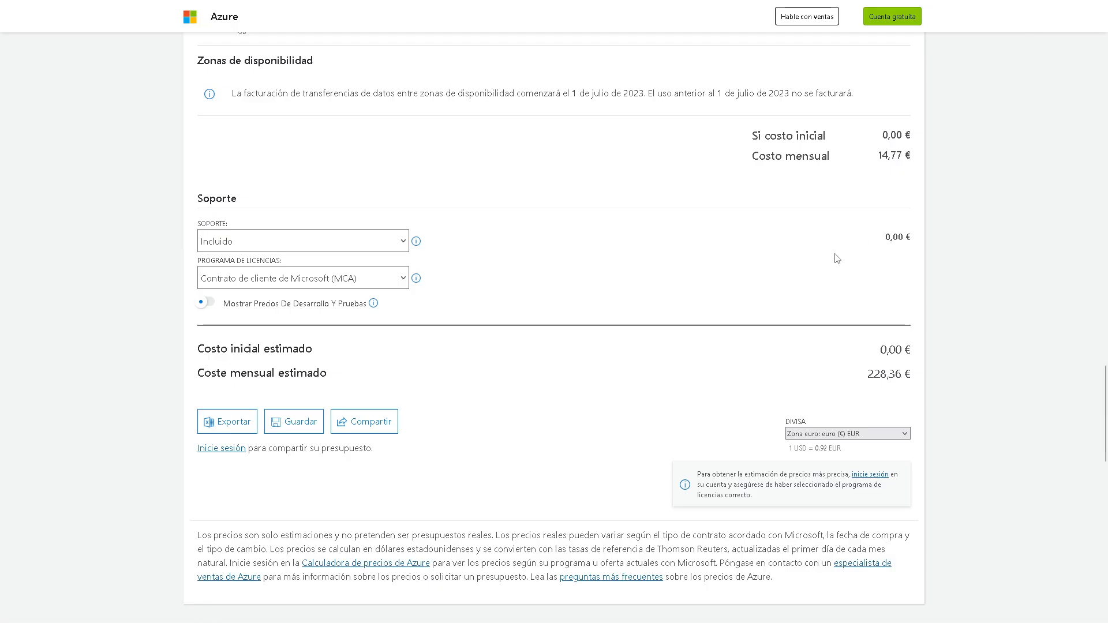
{"action": "scroll", "coordinate": [835, 277], "scroll_direction": "up", "scroll_amount": 15}
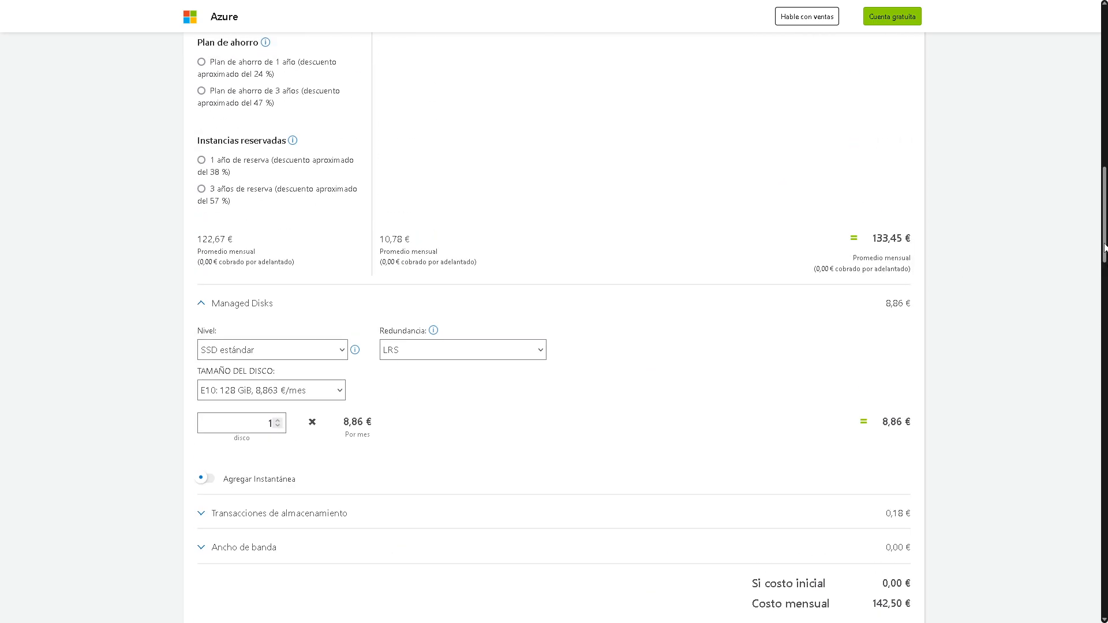
{"action": "left_click_drag", "start_coordinate": [1104, 247], "coordinate": [1095, 84]}
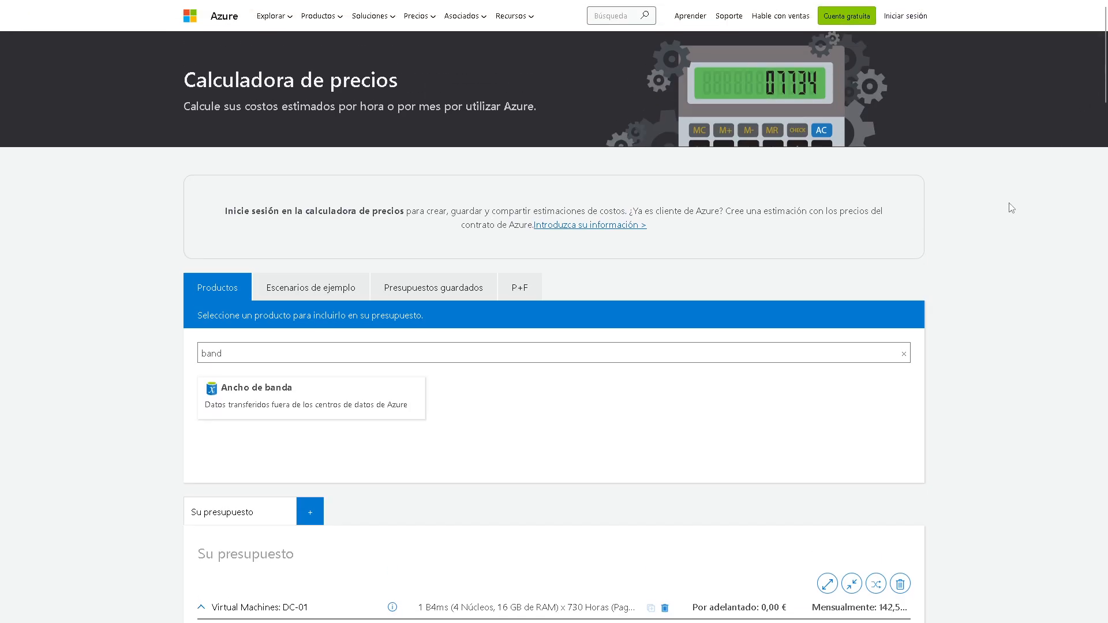